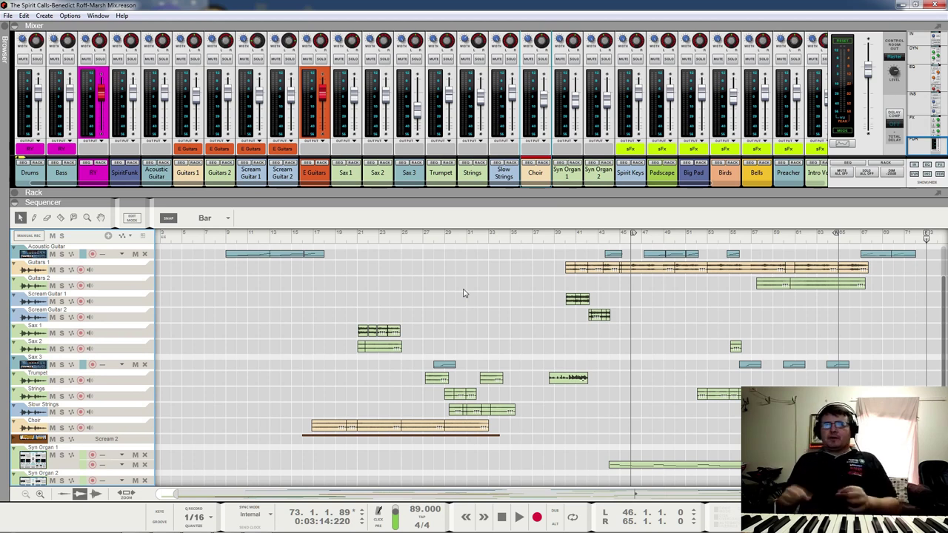
# - Select the Padscape clips between bars 32 and 44 in the arrangement
pyautogui.scroll(-6, 463, 293)
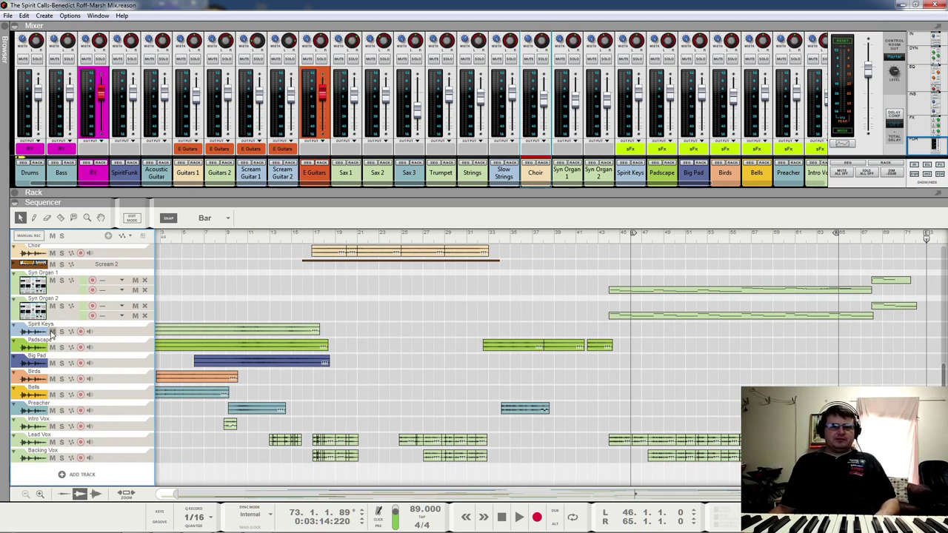
pyautogui.click(229, 332)
pyautogui.moveTo(460, 351); pyautogui.dragTo(614, 354)
# - Look over the middle tracks of the arrangement and select the Sax 1 clip at bar 21
pyautogui.scroll(3, 402, 319)
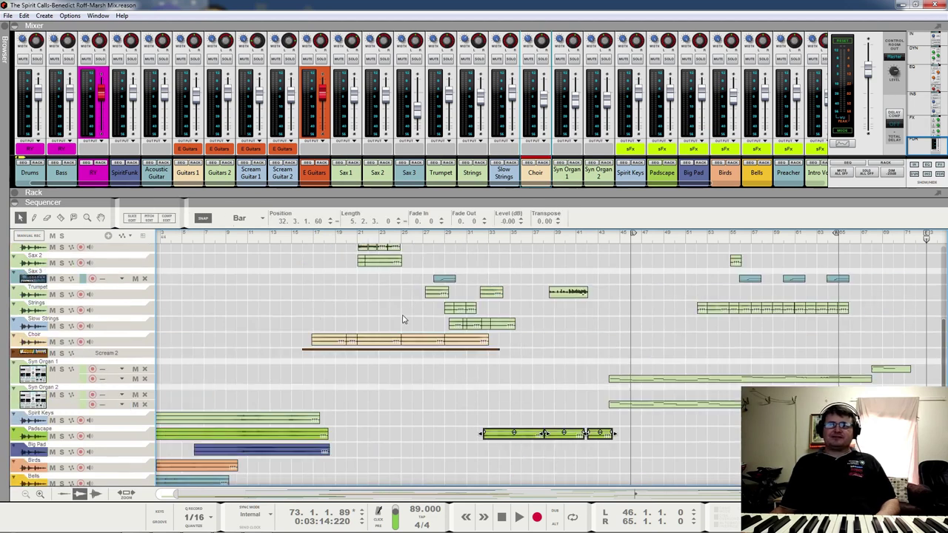
pyautogui.scroll(5, 370, 326)
pyautogui.scroll(-3, 310, 360)
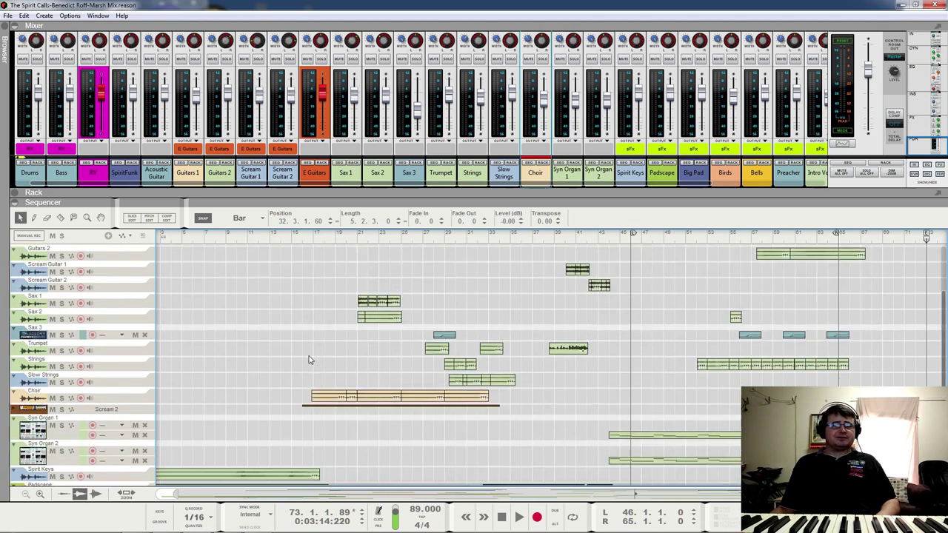
pyautogui.scroll(-1, 309, 360)
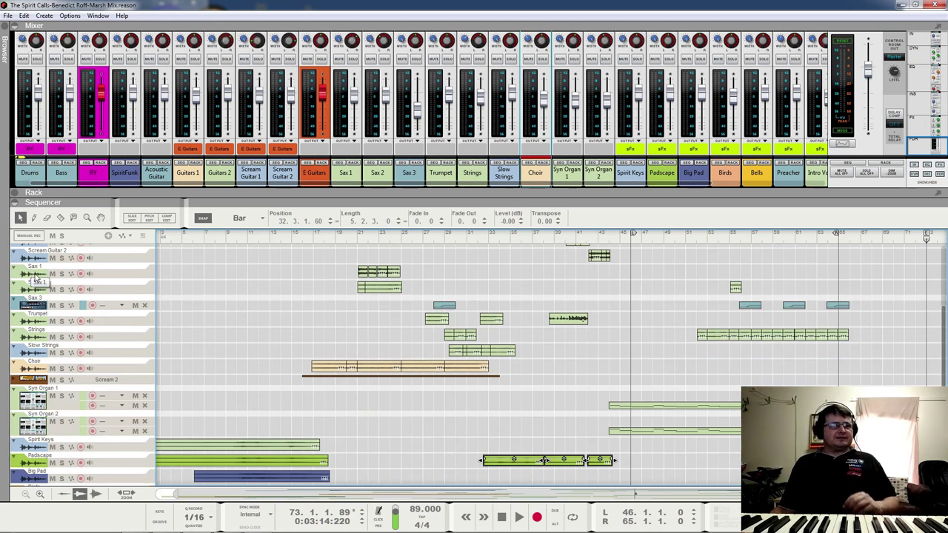
pyautogui.scroll(2, 296, 303)
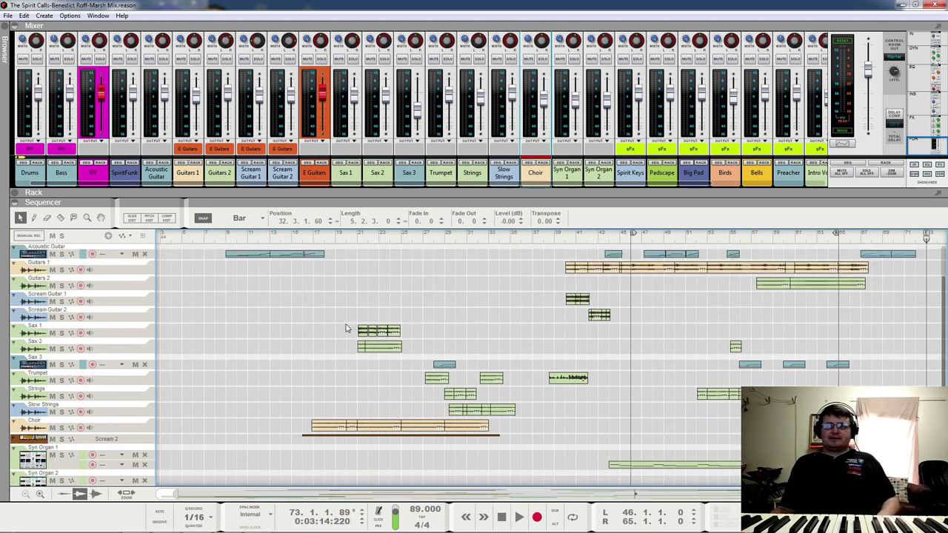
pyautogui.click(377, 330)
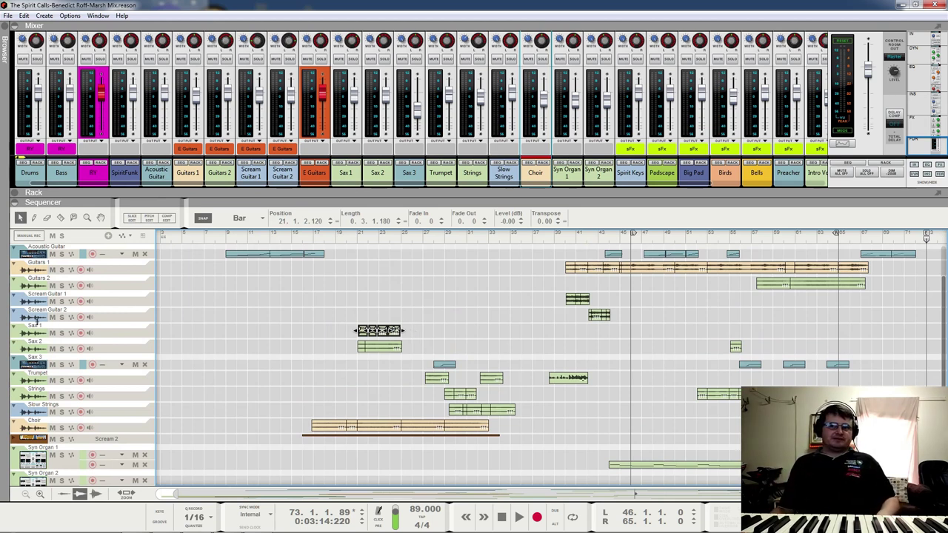
# - Select the longer Sax 2 clip that starts in bar 21, below the Sax 1 part
pyautogui.scroll(2, 50, 329)
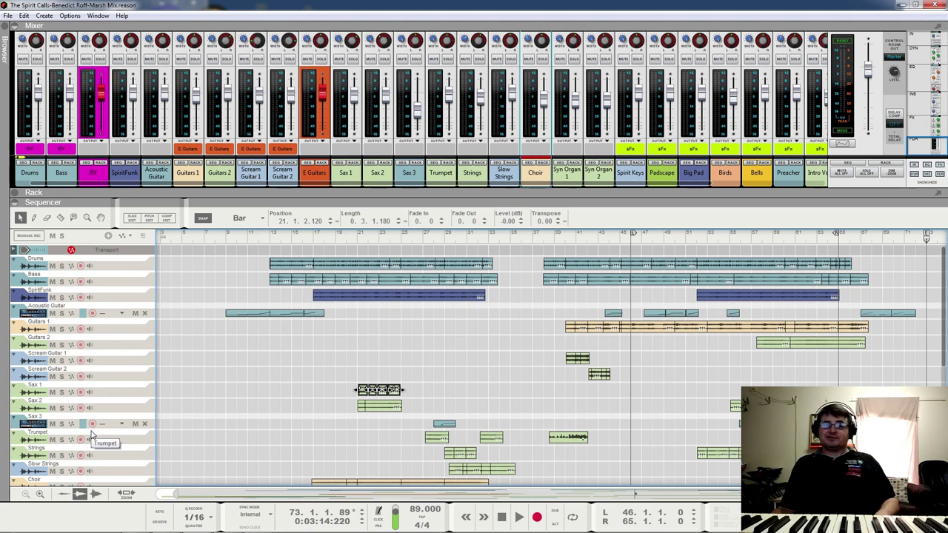
pyautogui.scroll(-3, 91, 437)
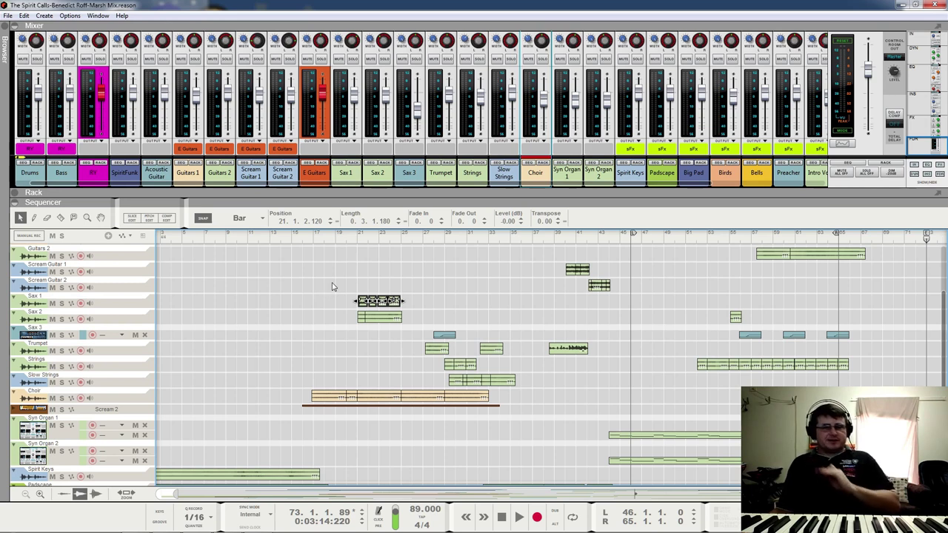
pyautogui.moveTo(338, 280); pyautogui.dragTo(401, 305)
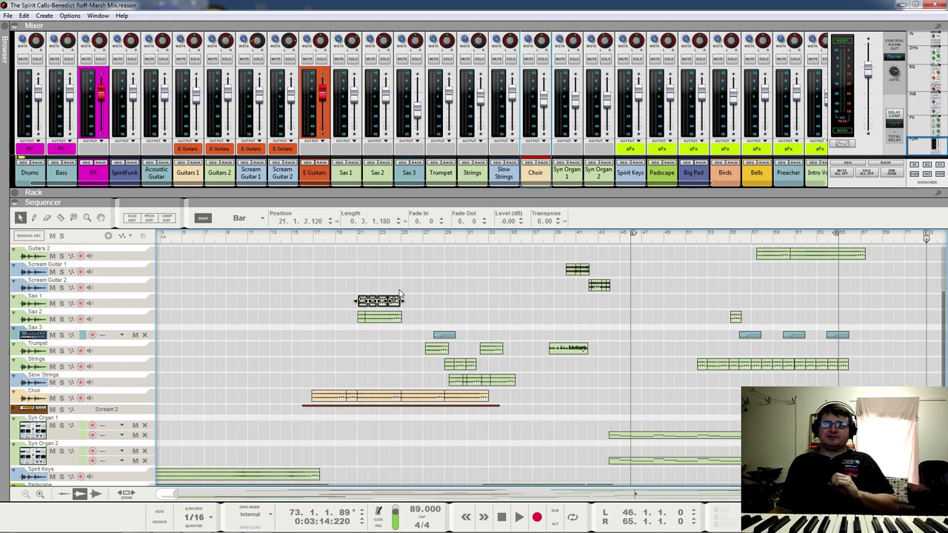
pyautogui.click(388, 318)
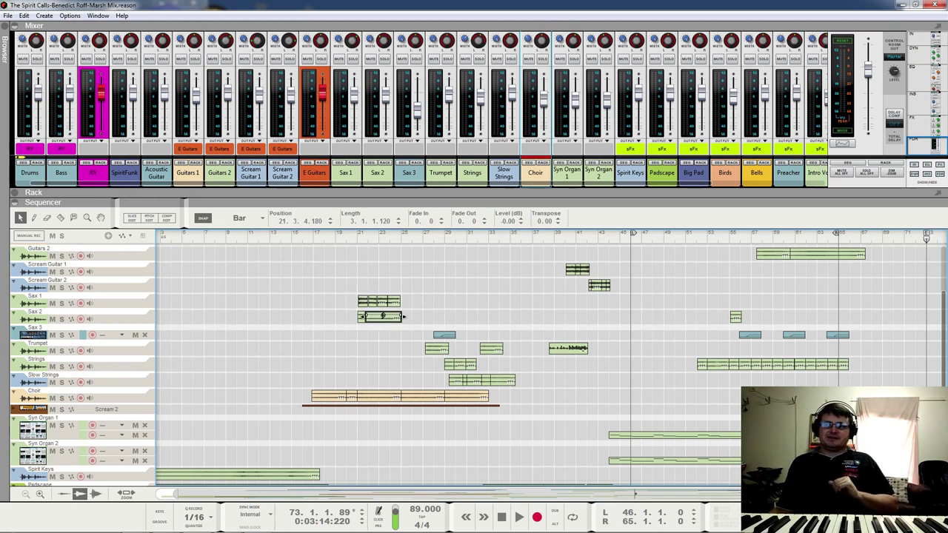
pyautogui.moveTo(382, 316); pyautogui.dragTo(402, 317)
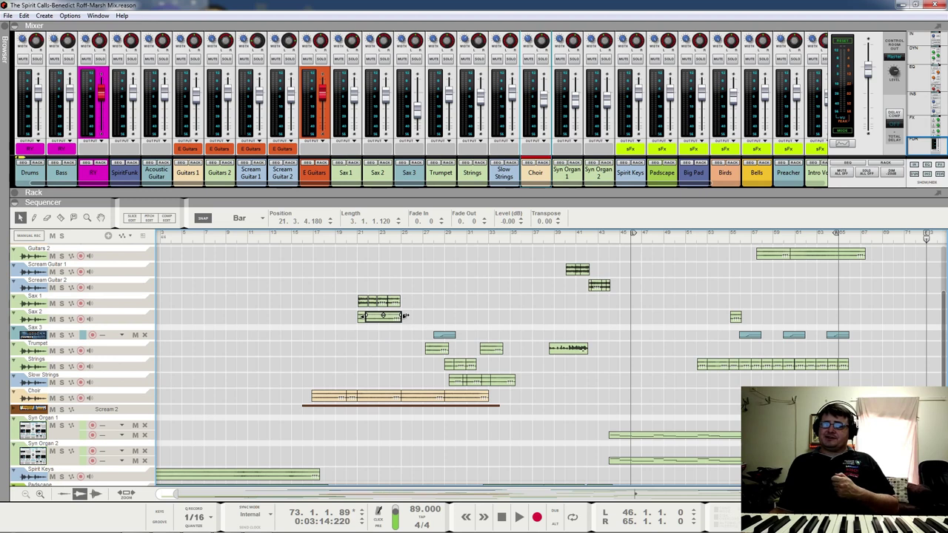
# - Clear the Sax 2 selection and select the SpiritFunk clip at bar 52
pyautogui.click(395, 334)
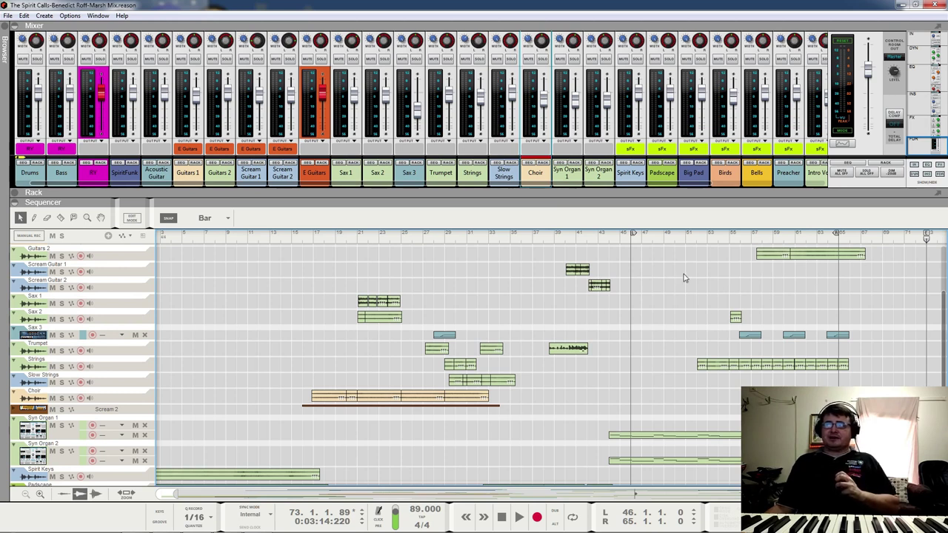
pyautogui.scroll(3, 643, 349)
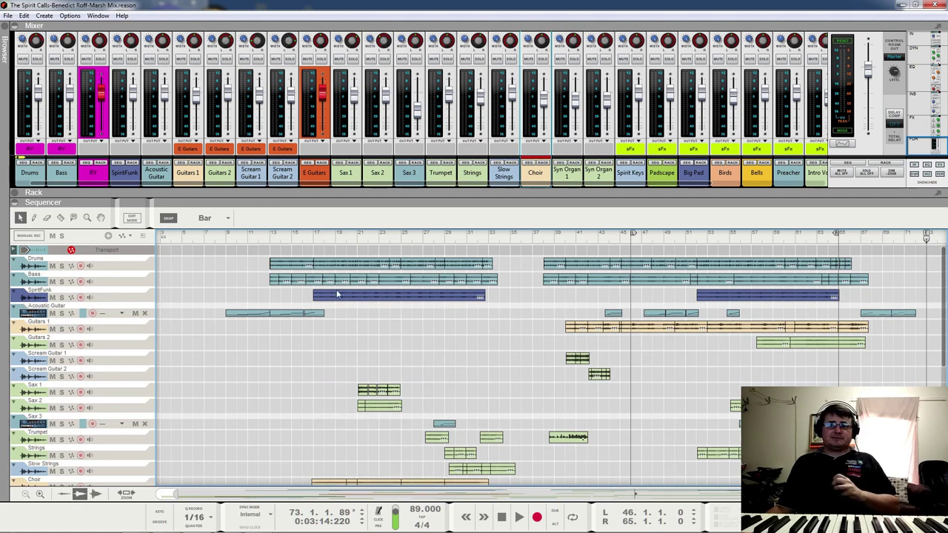
pyautogui.click(770, 298)
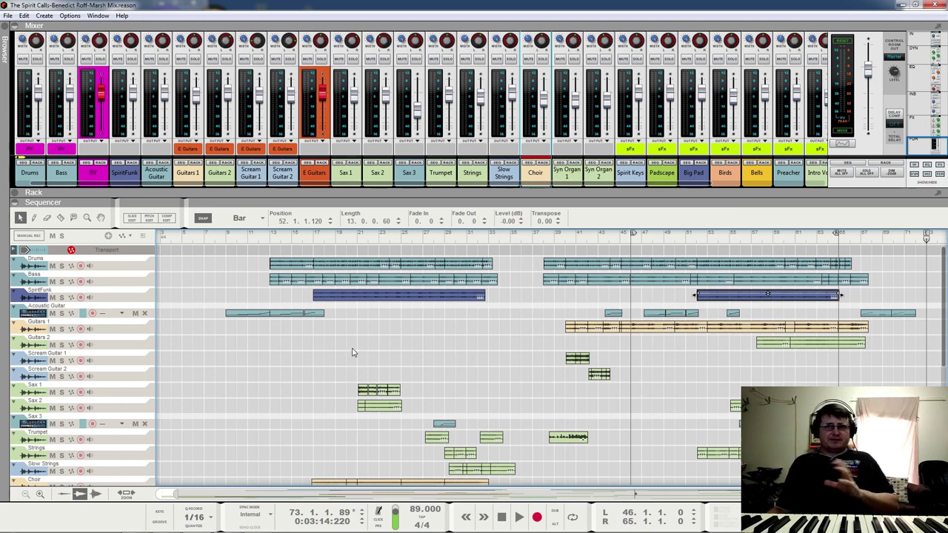
# - Inspect the Acoustic Guitar track's unfolded Dr. OctoRex device in the rack, and fold both the device and the rack away again
pyautogui.click(42, 314)
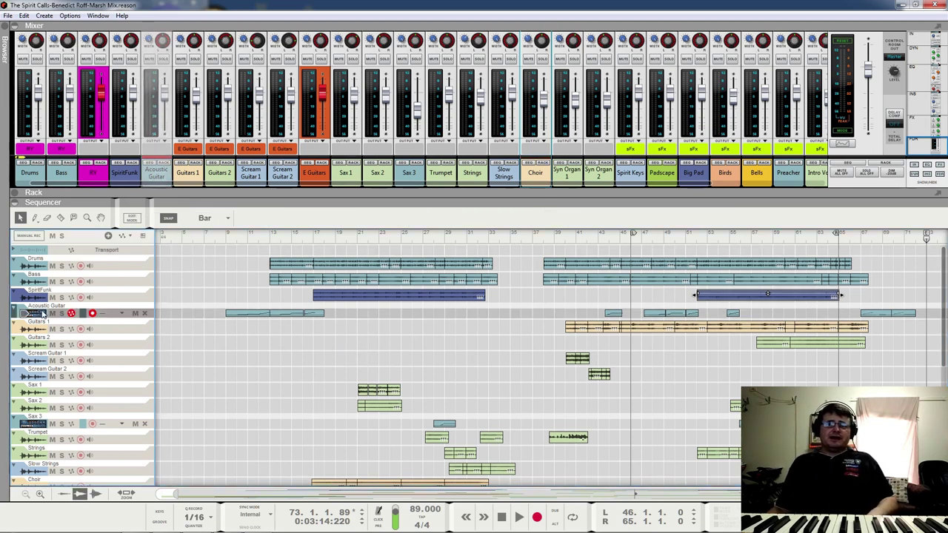
pyautogui.click(16, 194)
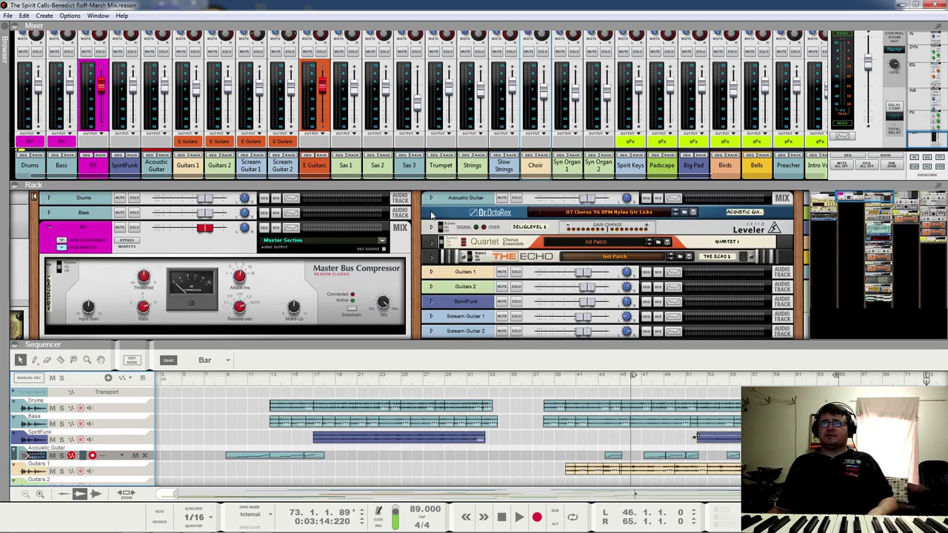
pyautogui.click(428, 211)
pyautogui.scroll(-1, 584, 259)
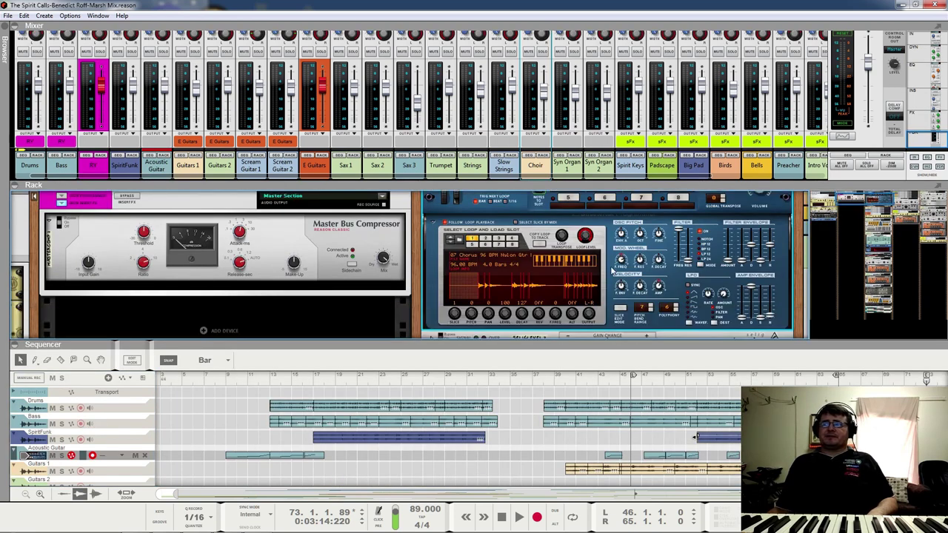
pyautogui.scroll(2, 611, 272)
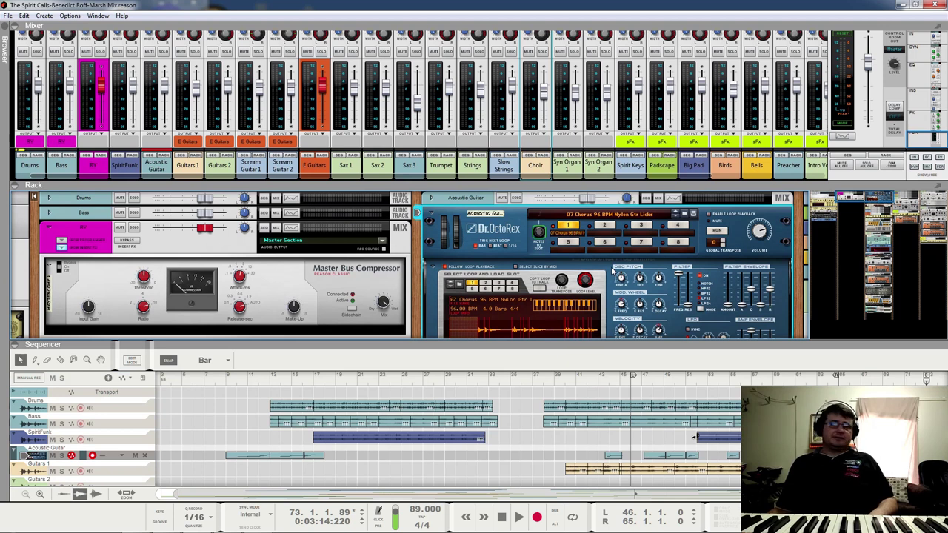
pyautogui.click(432, 212)
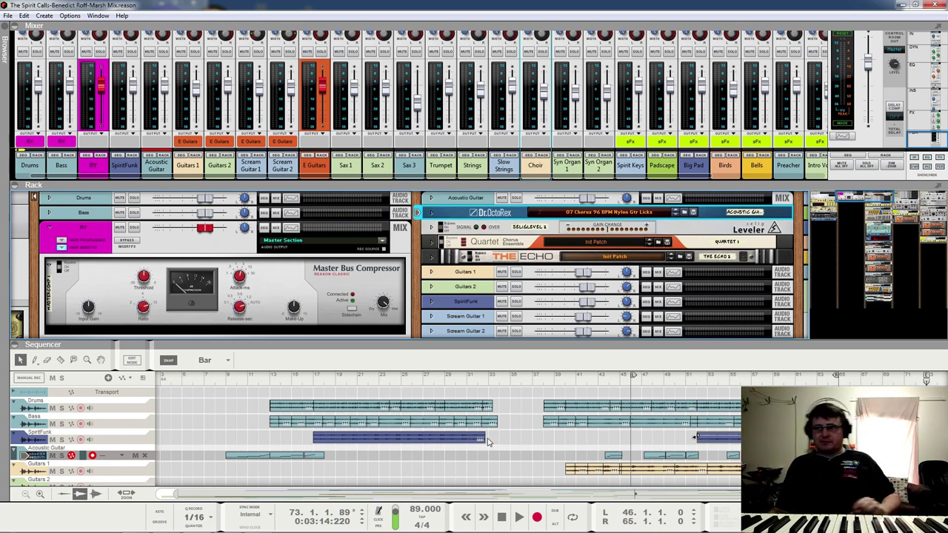
pyautogui.click(19, 191)
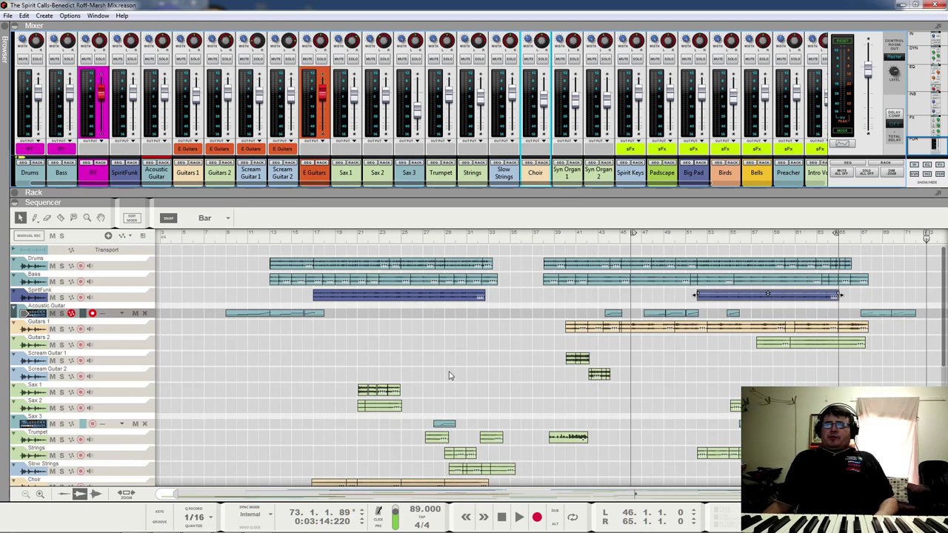
# - Look through all sequencer tracks and examine the mixer channels from Drums through to the Vox bus
pyautogui.scroll(-4, 448, 373)
pyautogui.scroll(-4, 476, 354)
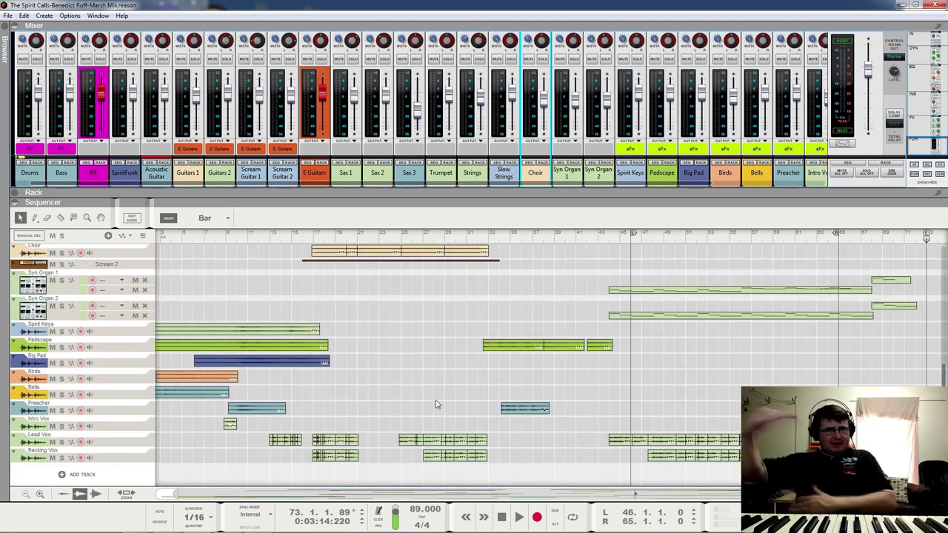
pyautogui.scroll(4, 455, 412)
pyautogui.scroll(4, 463, 413)
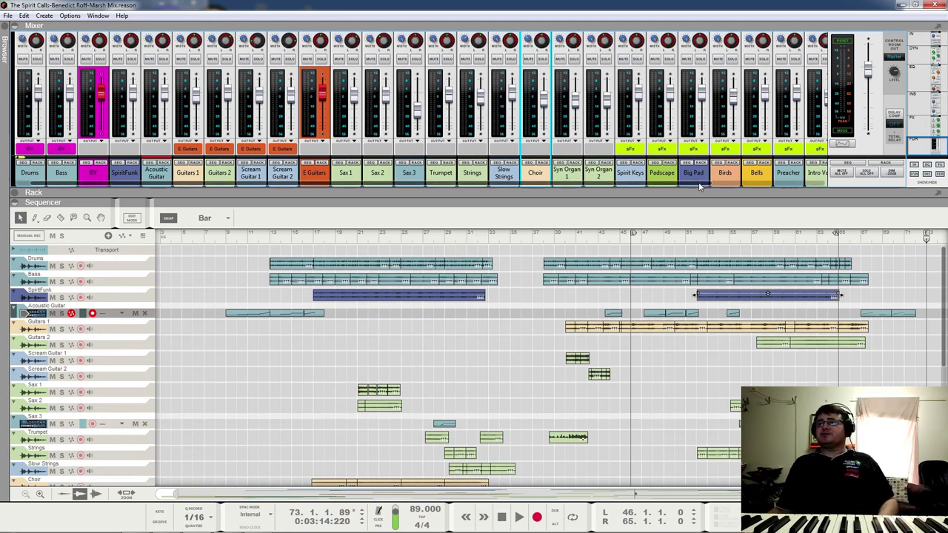
pyautogui.moveTo(700, 184); pyautogui.dragTo(844, 187)
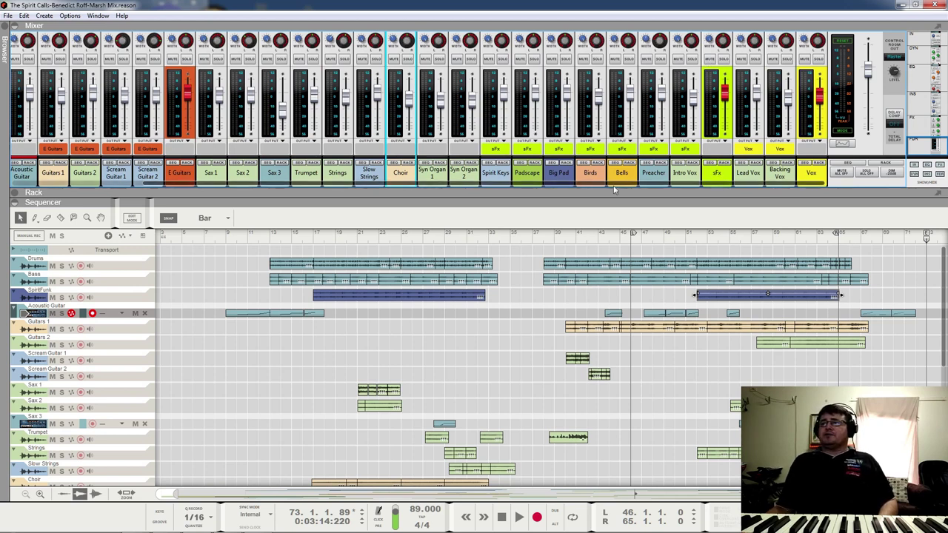
pyautogui.moveTo(642, 183); pyautogui.dragTo(189, 185)
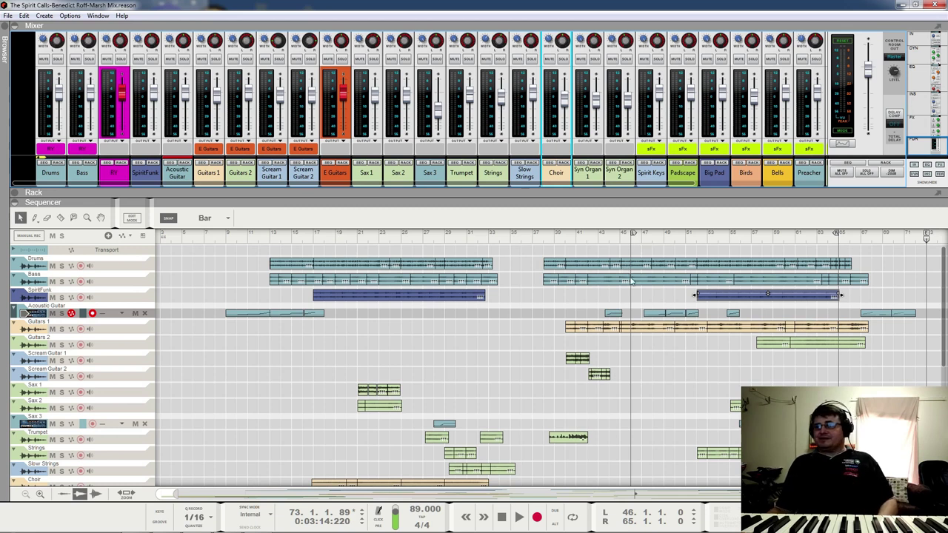
pyautogui.scroll(-4, 662, 385)
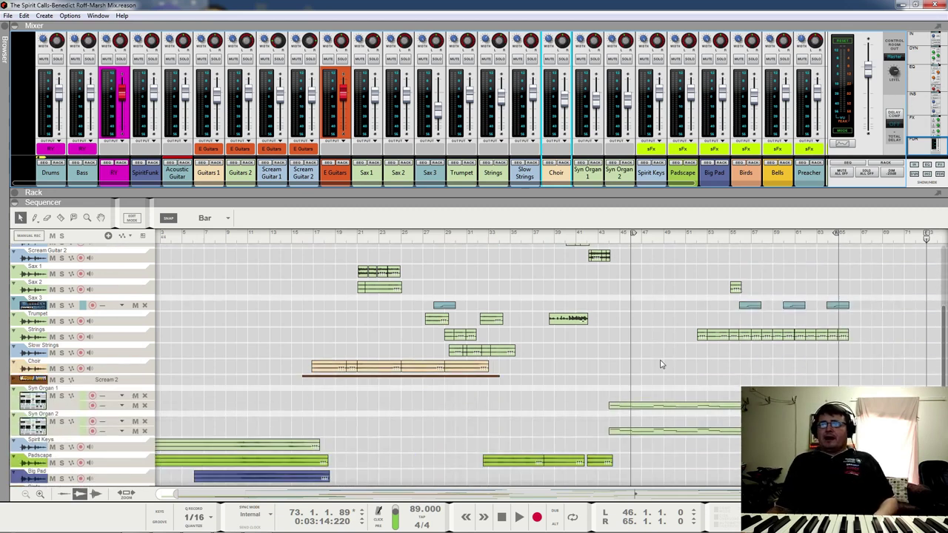
pyautogui.scroll(4, 662, 363)
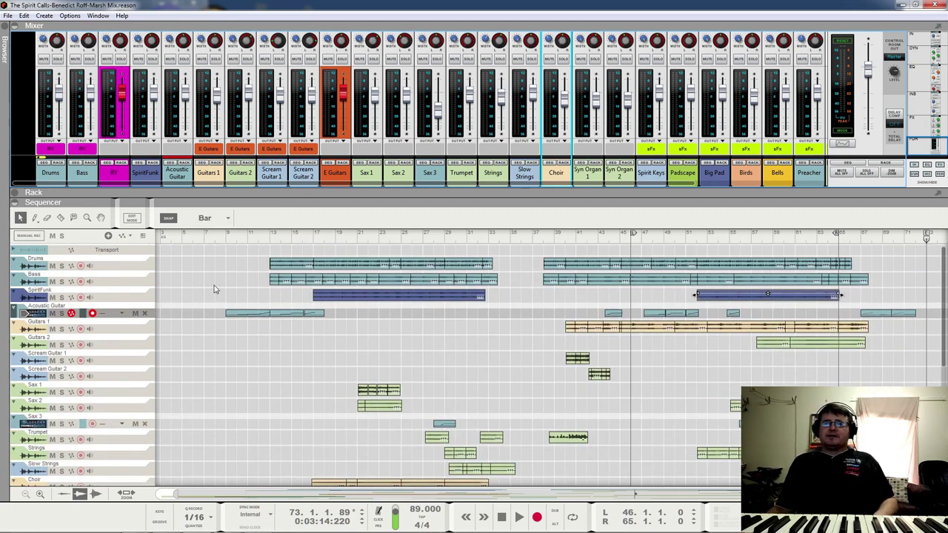
# - Solo the Acoustic Guitar channel and play the song from bar 9
pyautogui.click(39, 314)
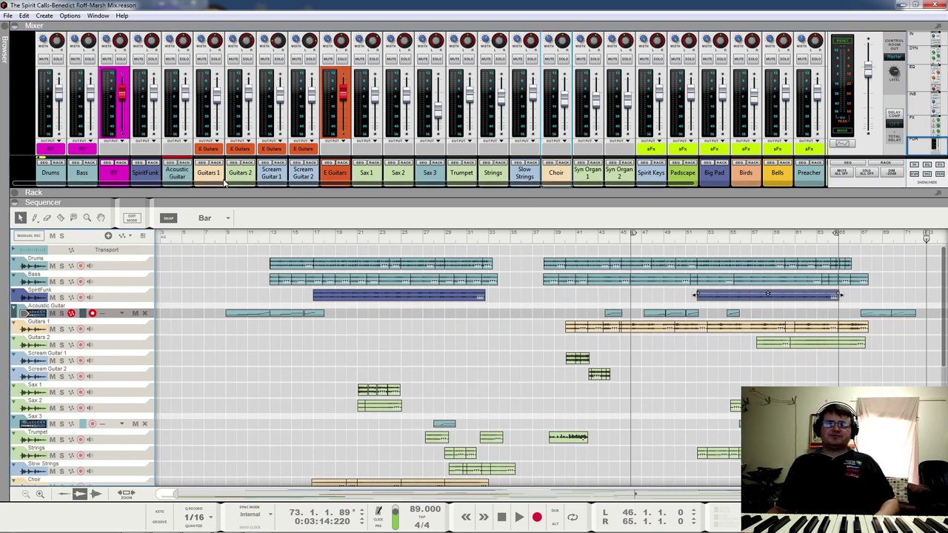
pyautogui.click(183, 58)
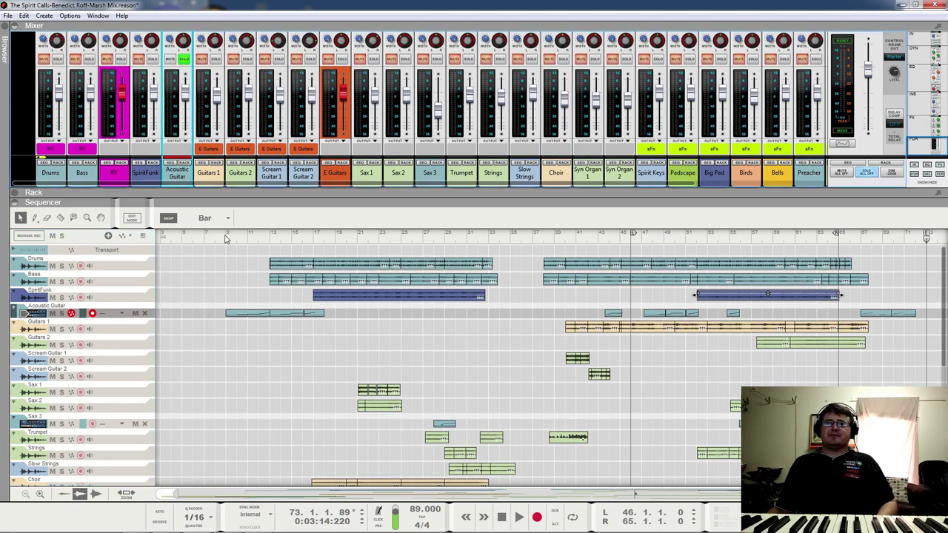
pyautogui.click(227, 237)
pyautogui.press('space')
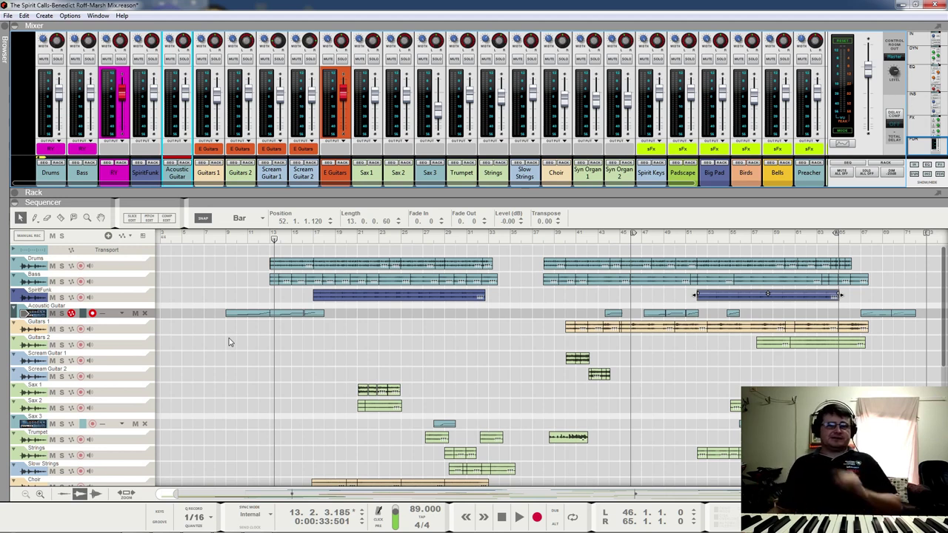
# - Play the song from bar 1 with the intro effect, pad and vocal tracks in view
pyautogui.click(229, 237)
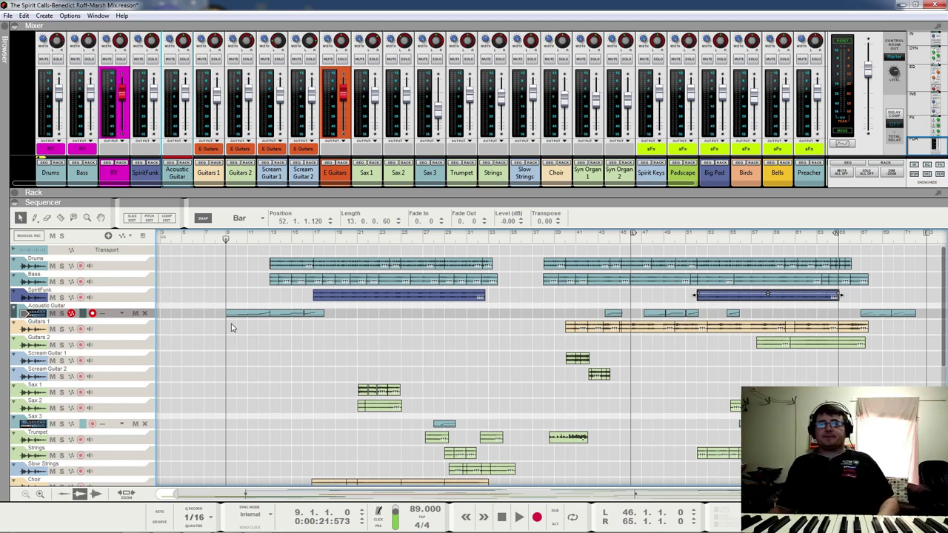
pyautogui.scroll(-5, 405, 423)
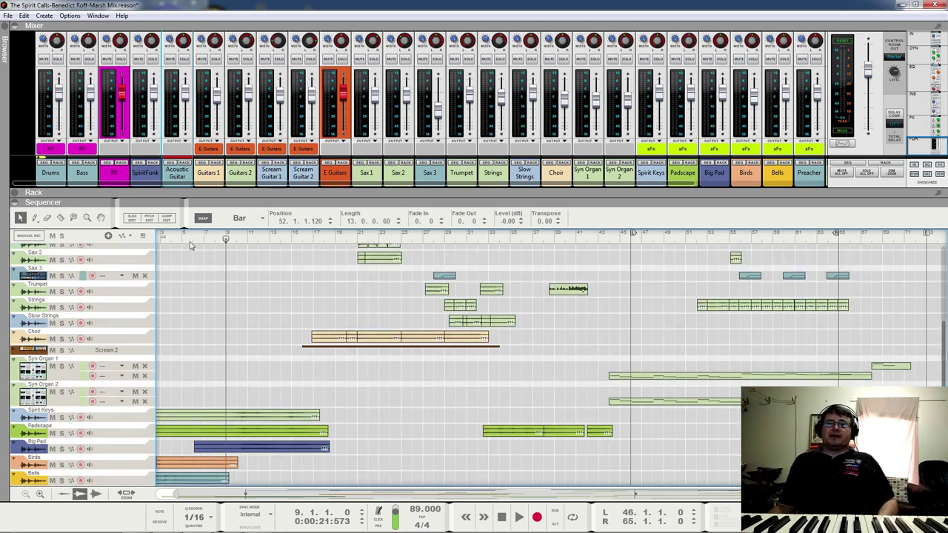
pyautogui.press('Home')
pyautogui.scroll(5, 222, 354)
pyautogui.scroll(-7, 222, 354)
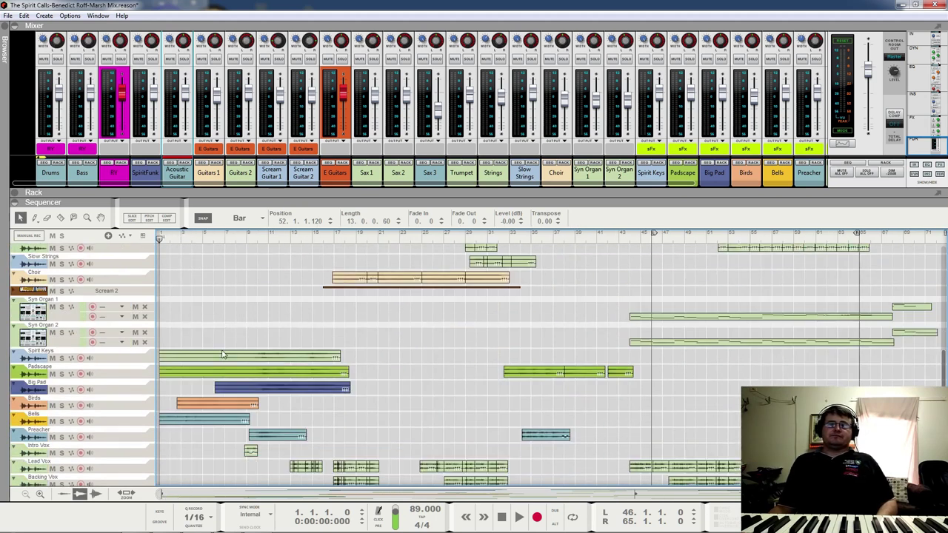
pyautogui.press('space')
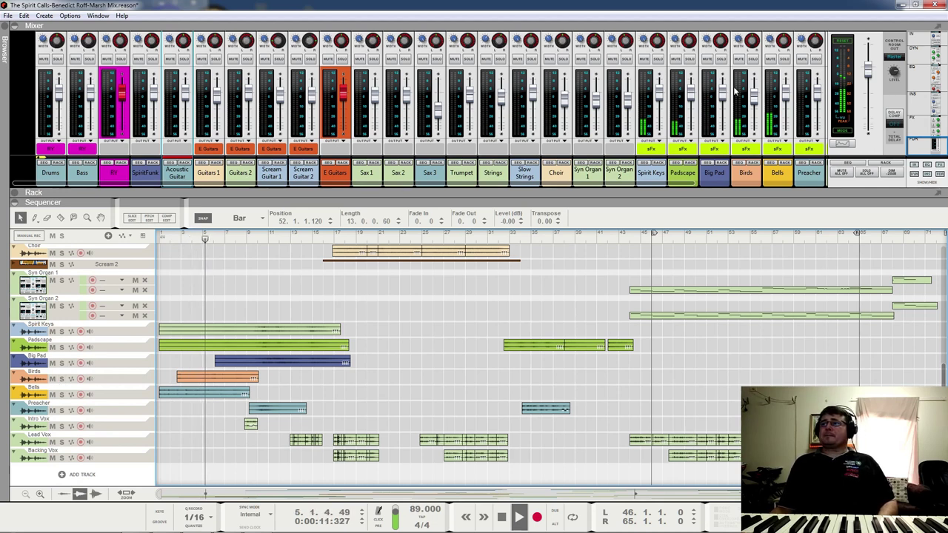
# - Solo the sFx bus channel in the mixer while the intro plays
pyautogui.hscroll(1, 704, 185)
pyautogui.moveTo(704, 184); pyautogui.dragTo(817, 191)
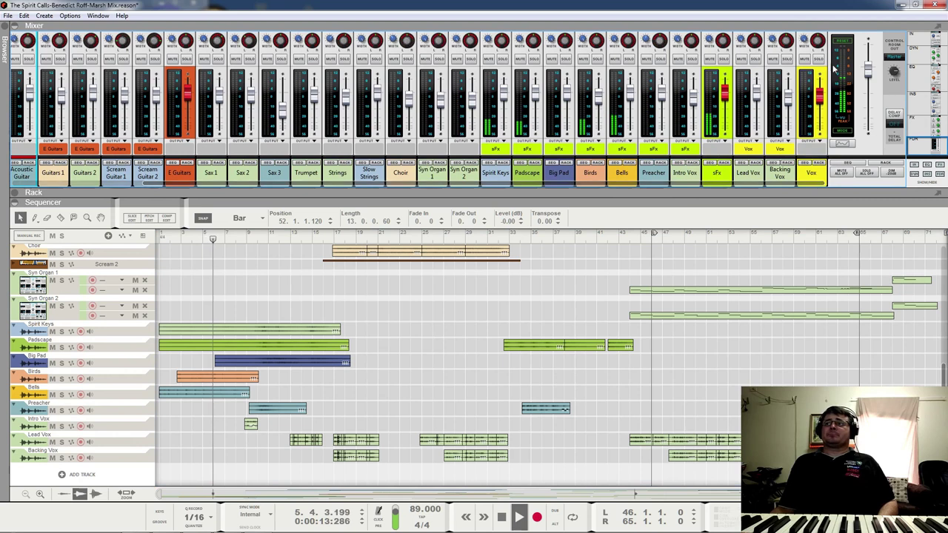
pyautogui.click(726, 60)
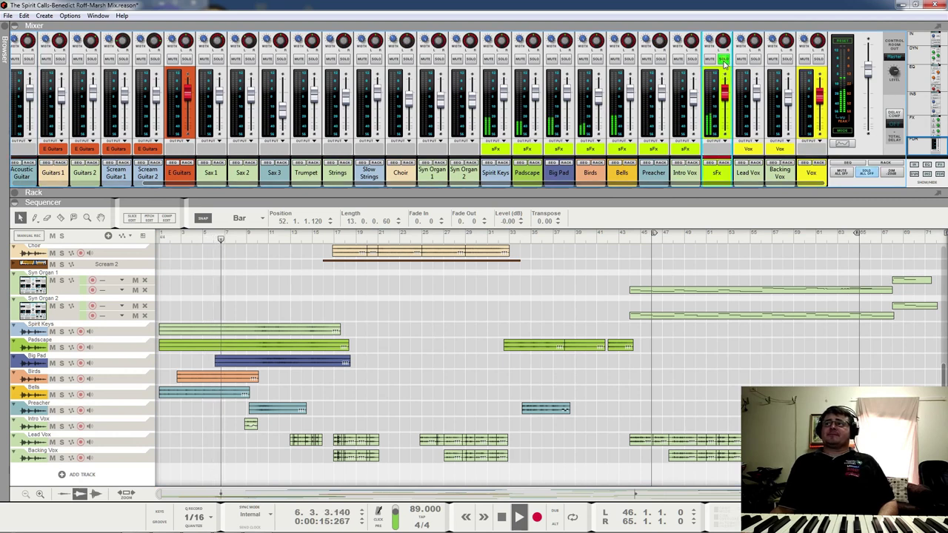
# - Compare the intro with the Birds channel muted, played from bar 2, and with it unmuted again
pyautogui.press('Home')
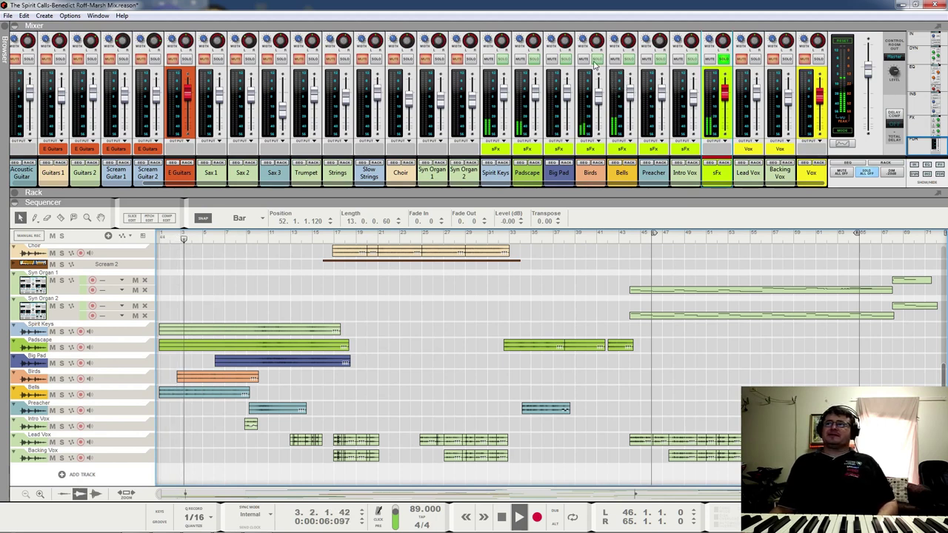
pyautogui.press('space')
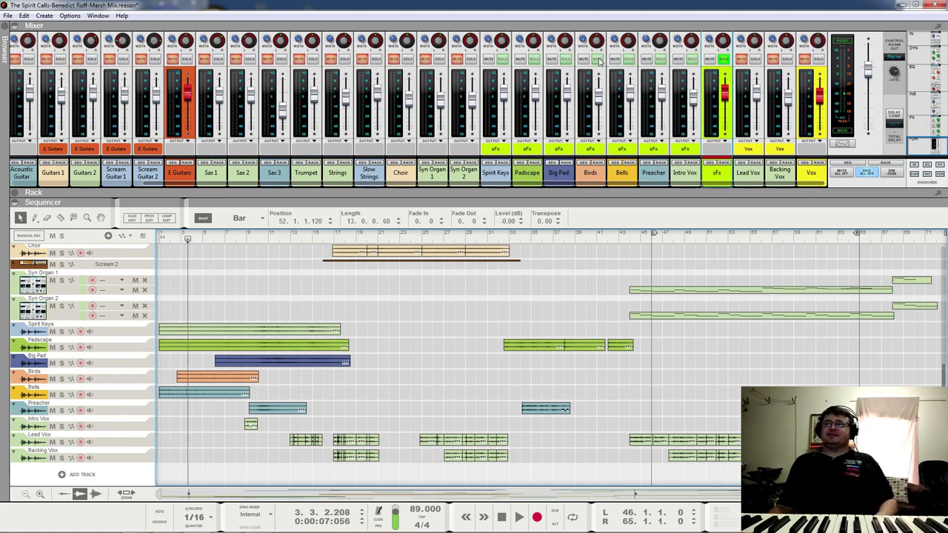
pyautogui.click(585, 59)
pyautogui.click(170, 239)
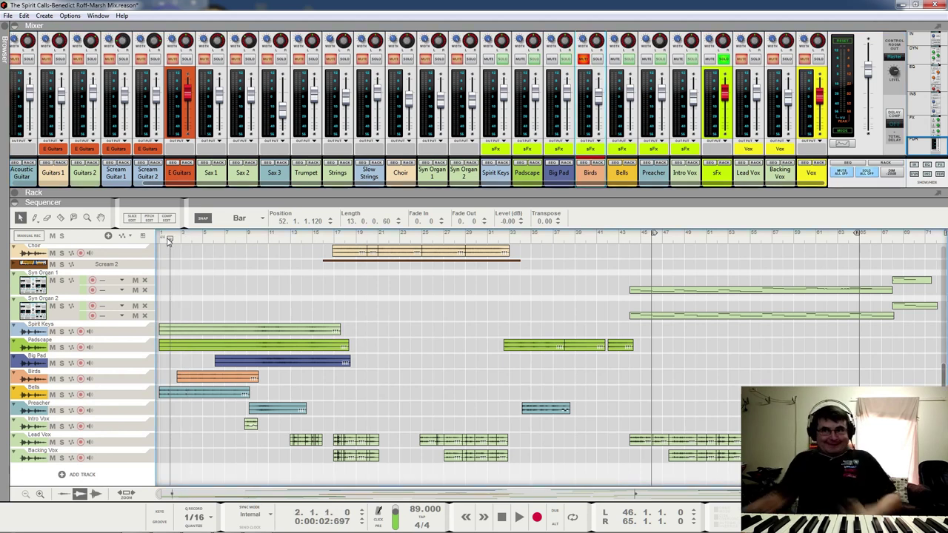
pyautogui.press('space')
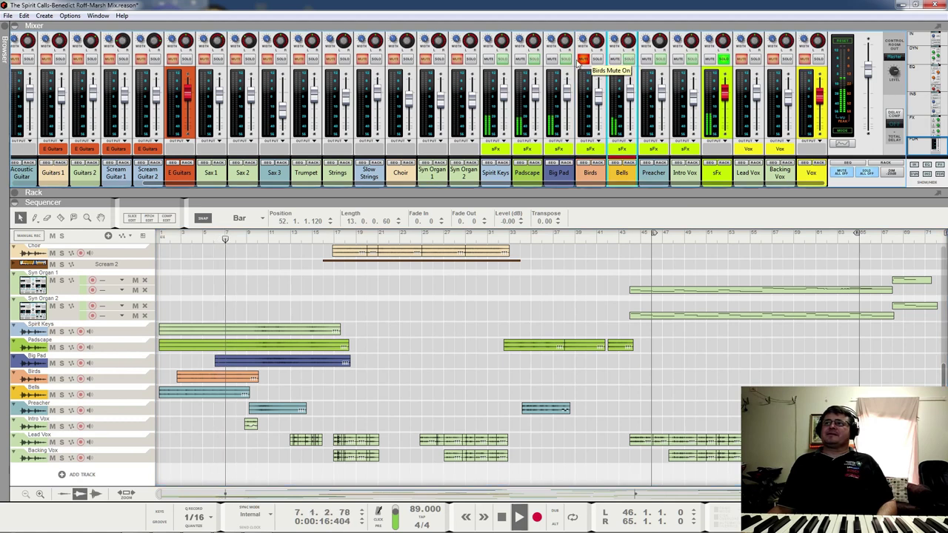
pyautogui.click(579, 62)
pyautogui.press('space')
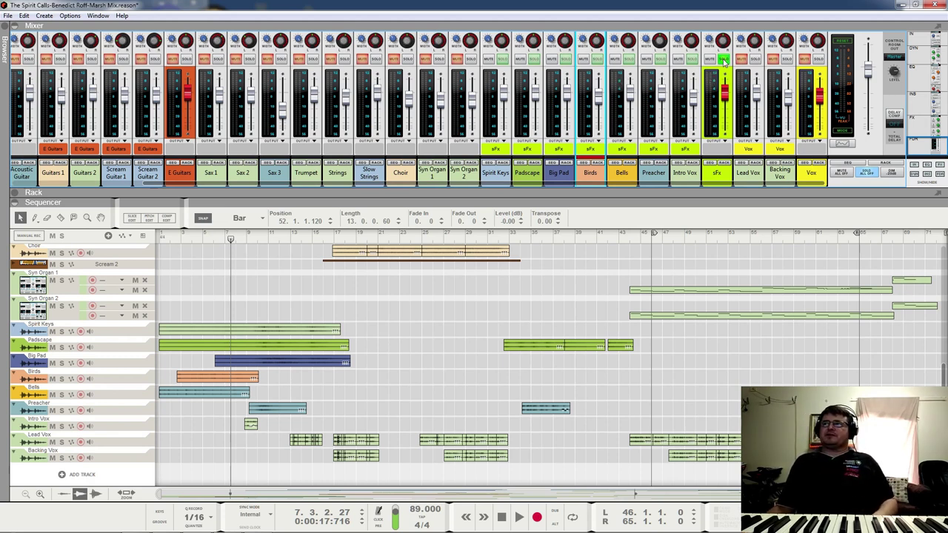
# - Play the intro from about bar 3 and inspect the Birds channel's high-pass filter in the Spectrum EQ, clear of the mixer
pyautogui.click(188, 239)
pyautogui.press('space')
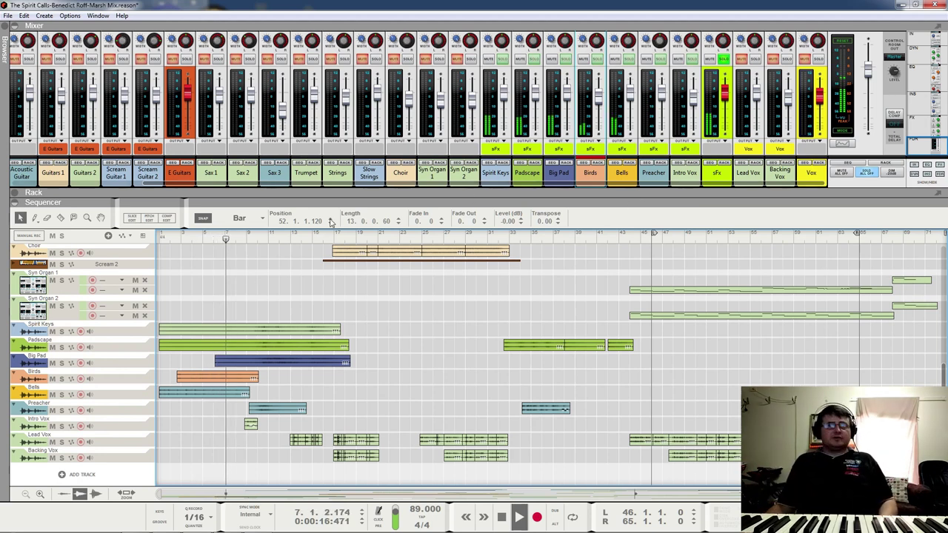
pyautogui.press('F2')
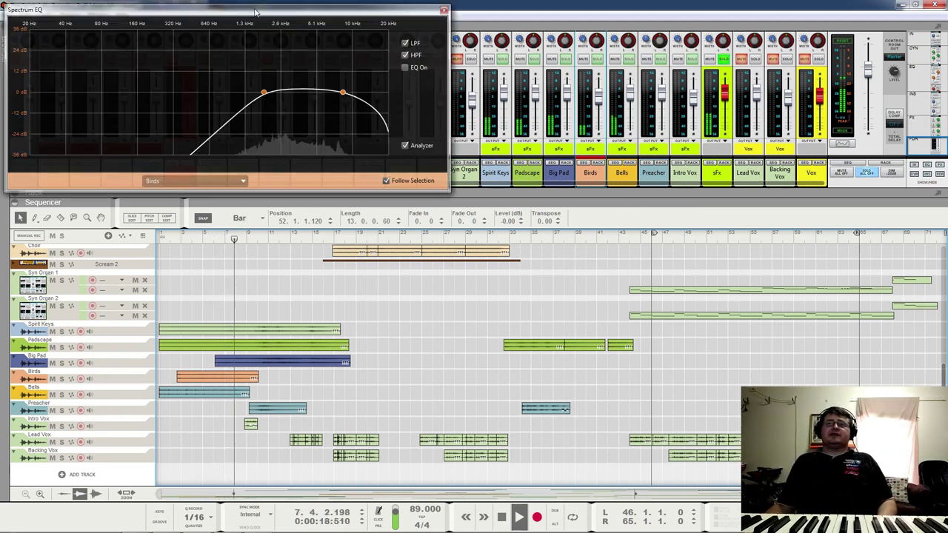
pyautogui.moveTo(214, 9); pyautogui.dragTo(669, 239)
pyautogui.click(720, 323)
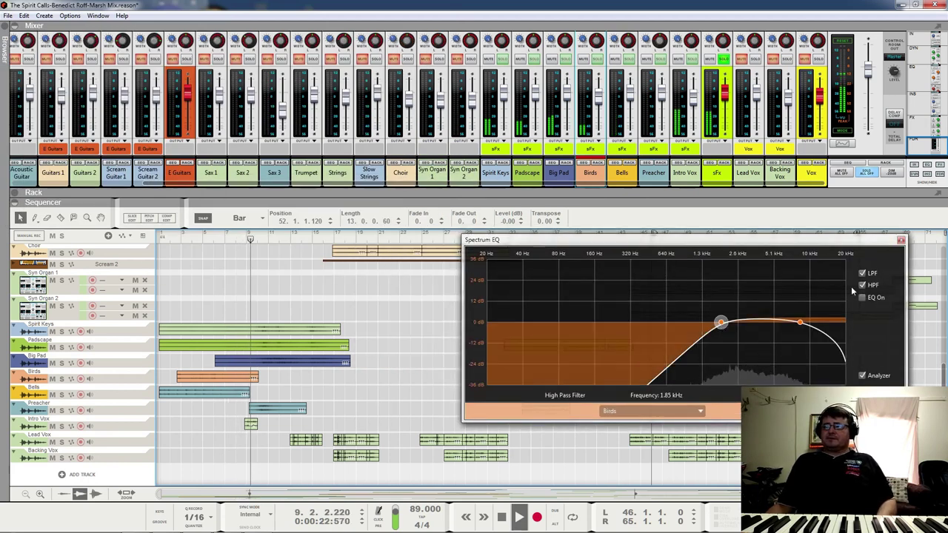
# - Set the loop locators to bars 1 and 8 and turn on looped playback of the intro
pyautogui.press('Home')
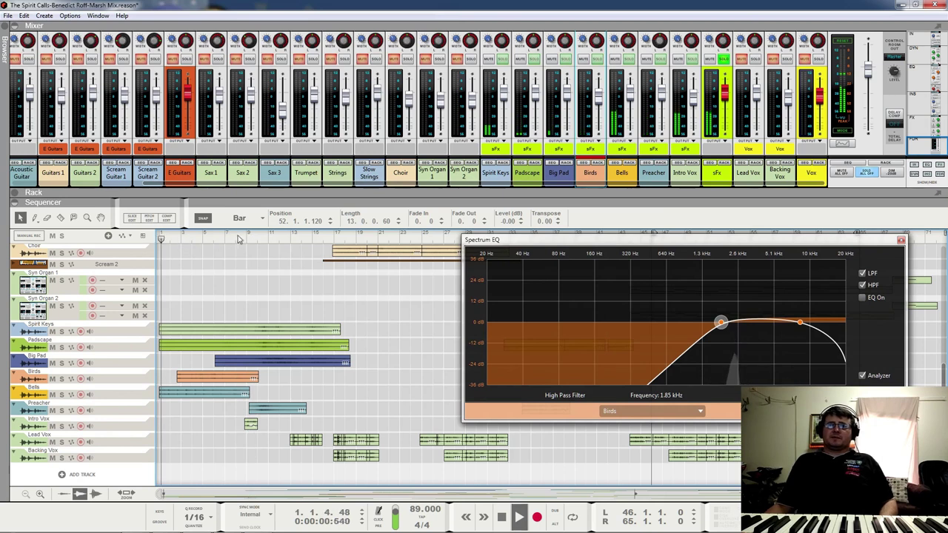
pyautogui.keyDown('ctrl'); pyautogui.click(244, 236); pyautogui.keyUp('ctrl')
pyautogui.keyDown('alt'); pyautogui.click(234, 237); pyautogui.keyUp('alt')
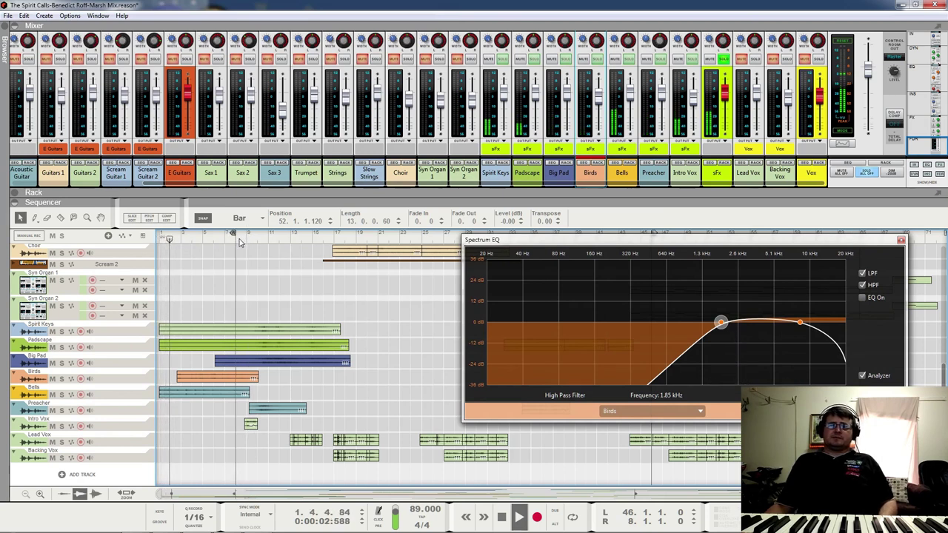
pyautogui.keyDown('ctrl'); pyautogui.click(164, 238); pyautogui.keyUp('ctrl')
pyautogui.press('l')
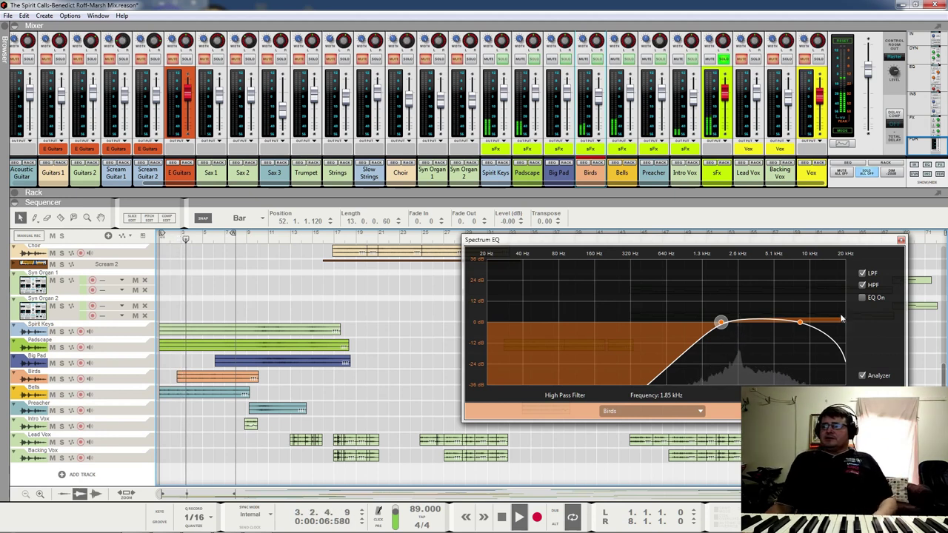
# - Switch off the Birds channel's high-pass and low-pass filters and solo Birds, with the loop starting at bar 3
pyautogui.click(861, 286)
pyautogui.click(861, 274)
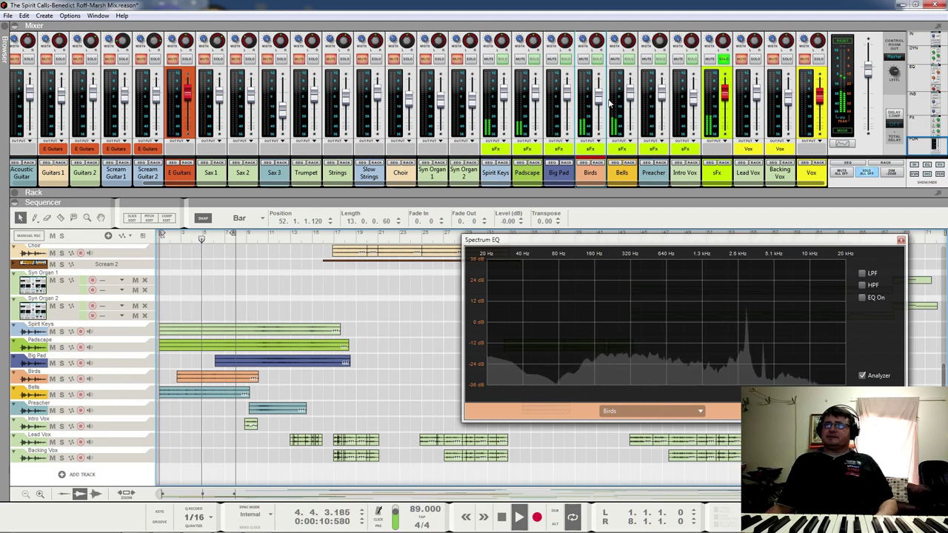
pyautogui.click(627, 59)
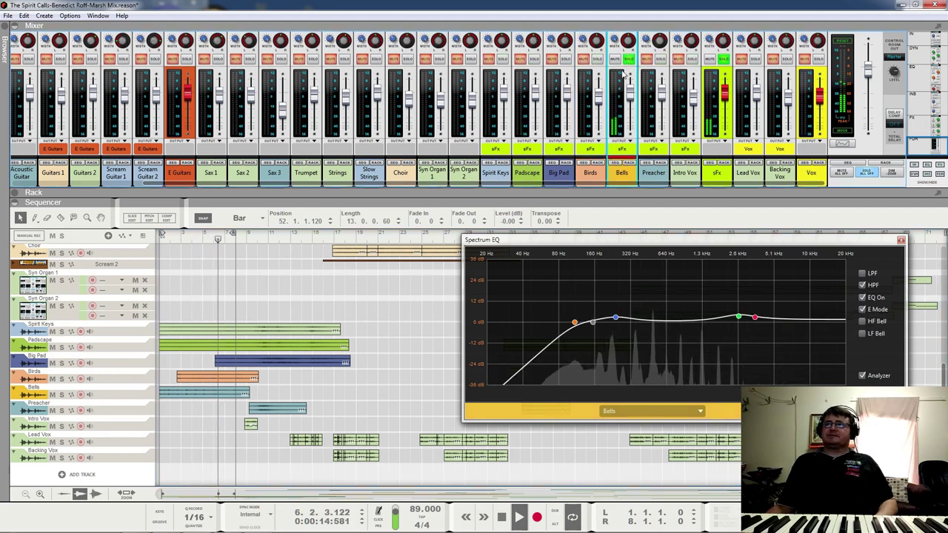
pyautogui.click(597, 59)
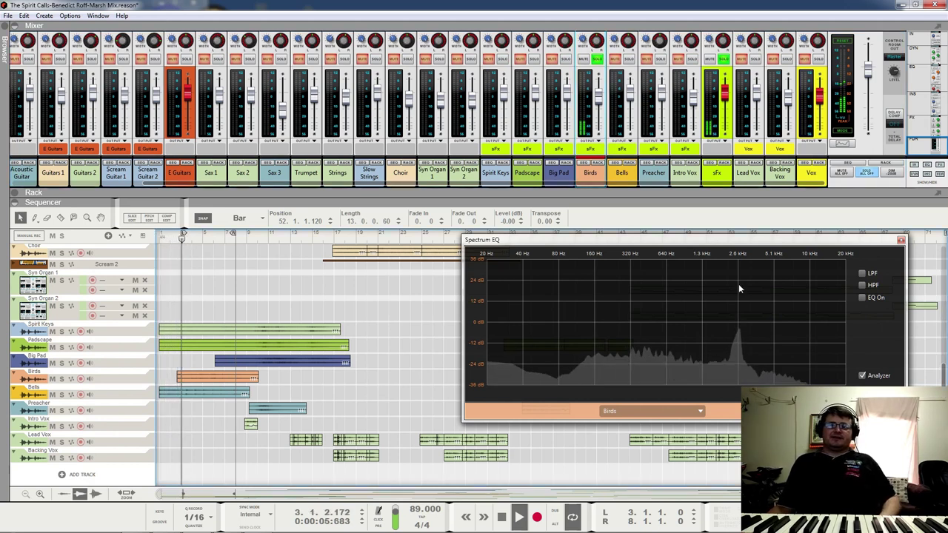
# - Re-enable the high-pass and low-pass filters on the Birds channel and close the Spectrum EQ
pyautogui.click(862, 286)
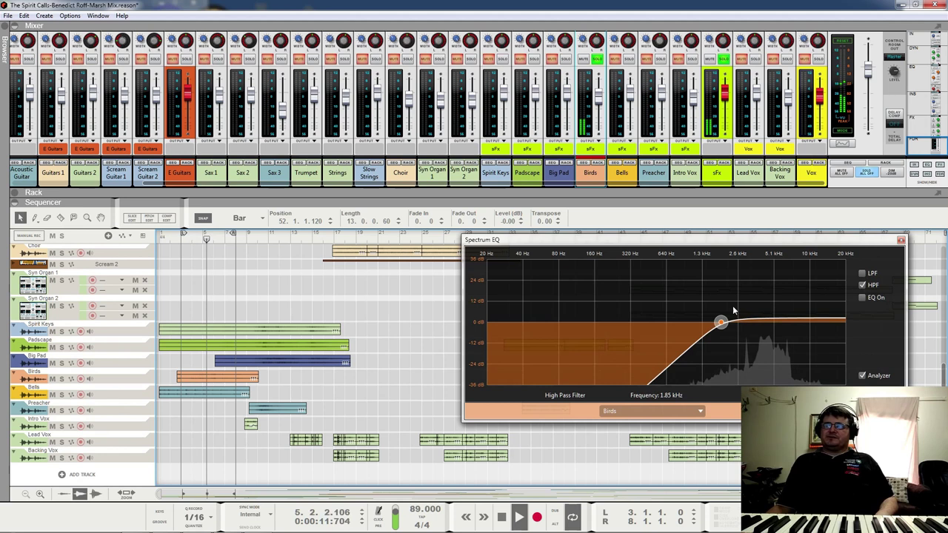
pyautogui.click(862, 274)
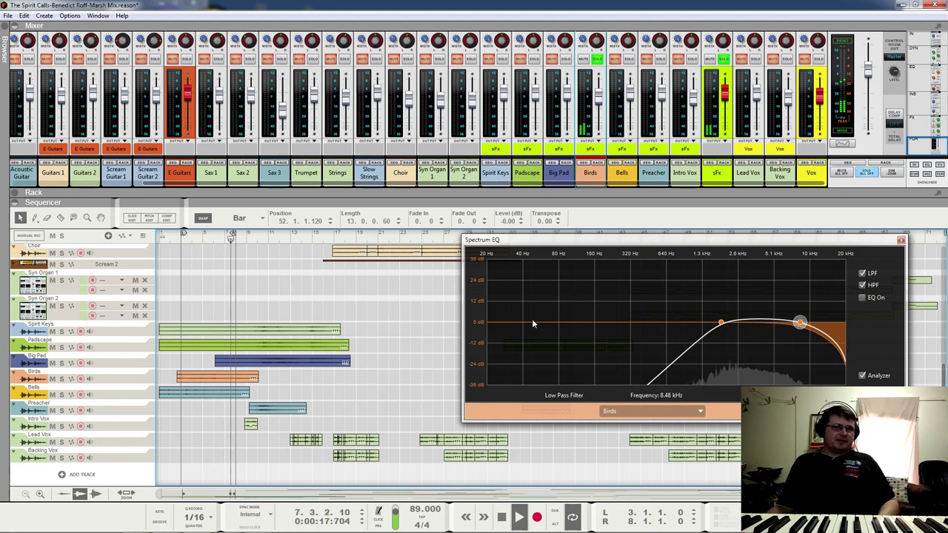
pyautogui.click(900, 241)
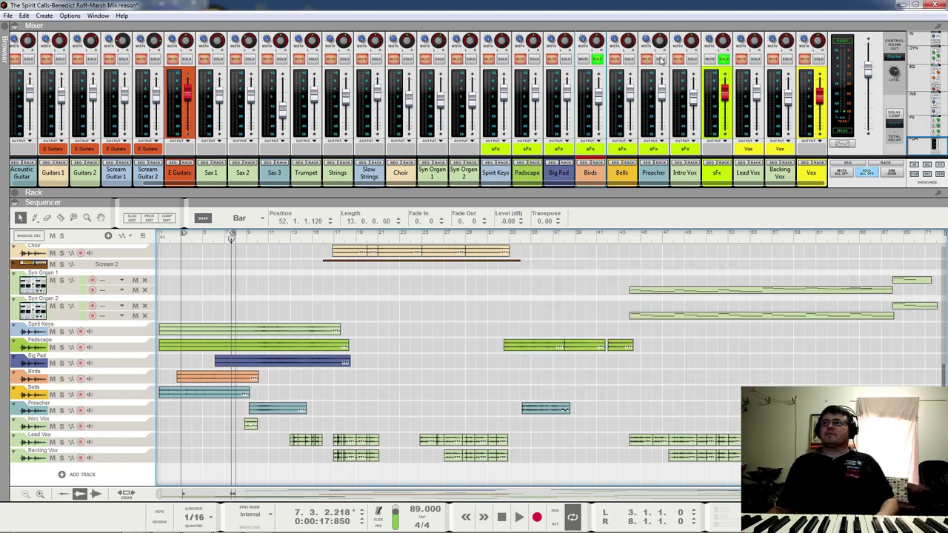
# - Solo the Bells channel instead of Birds, play the loop and show the Bells curve in the Spectrum EQ below the mixer
pyautogui.click(596, 61)
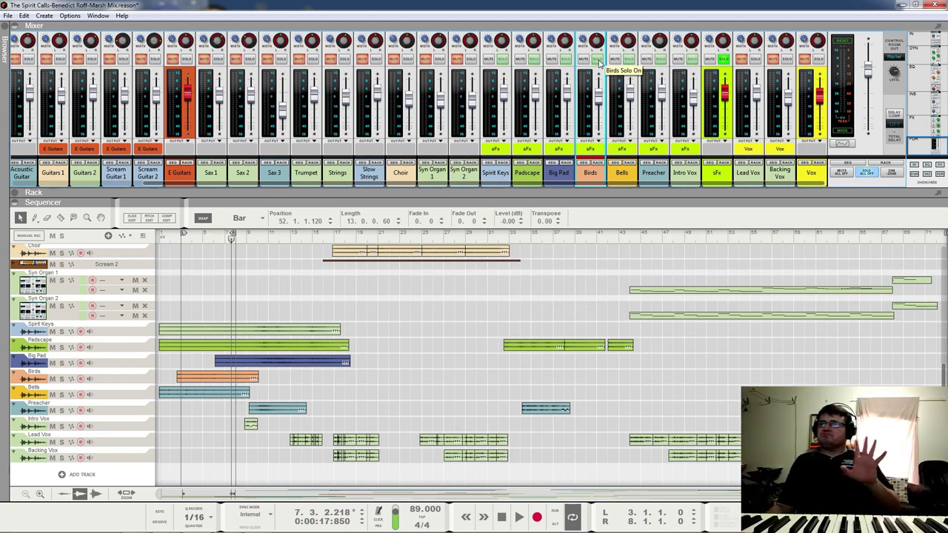
pyautogui.click(628, 59)
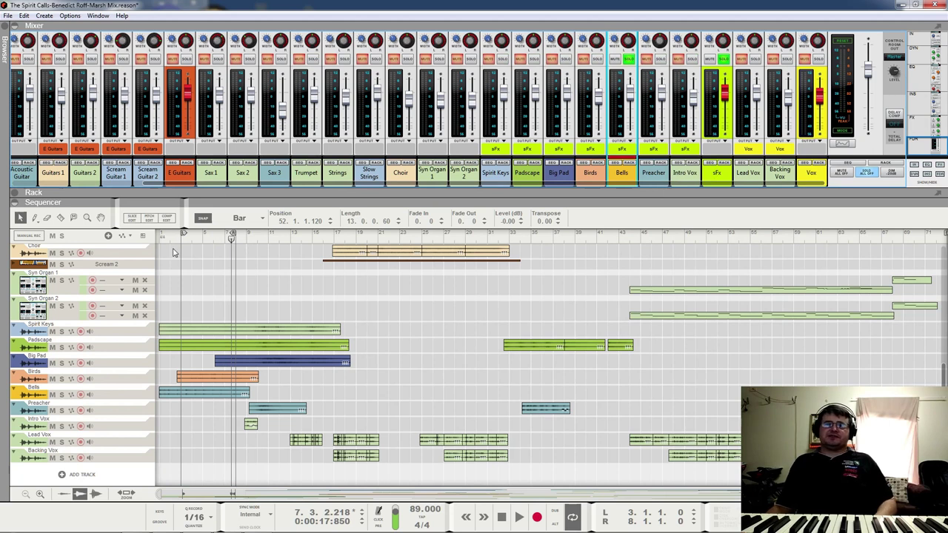
pyautogui.press('space')
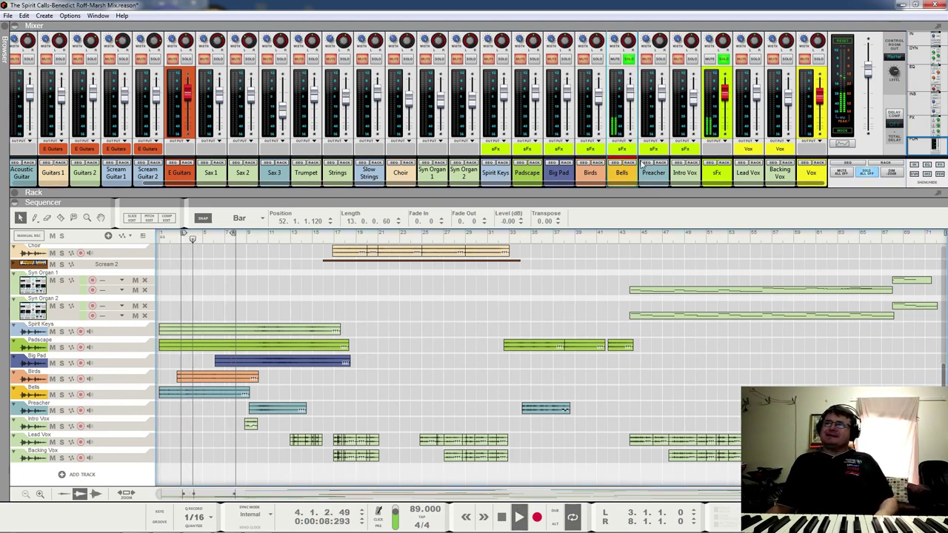
pyautogui.click(622, 177)
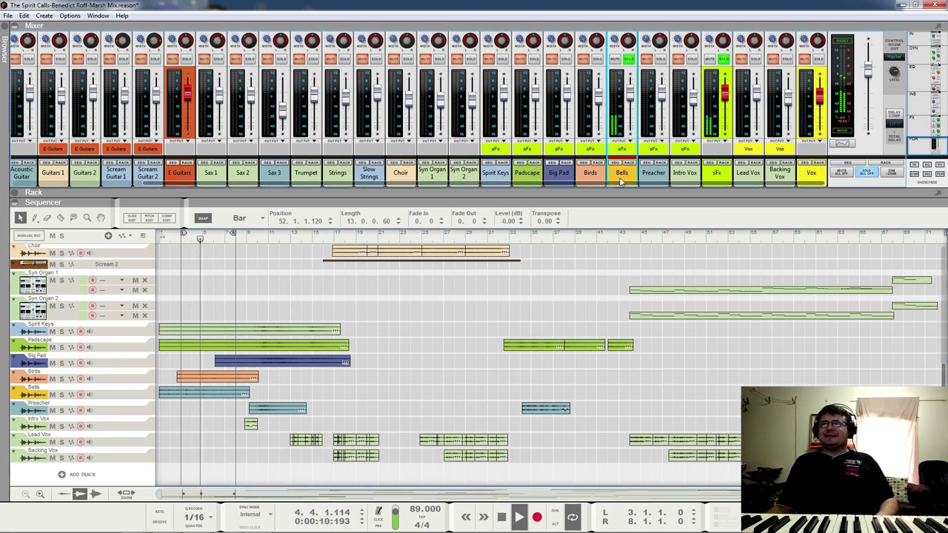
pyautogui.press('F2')
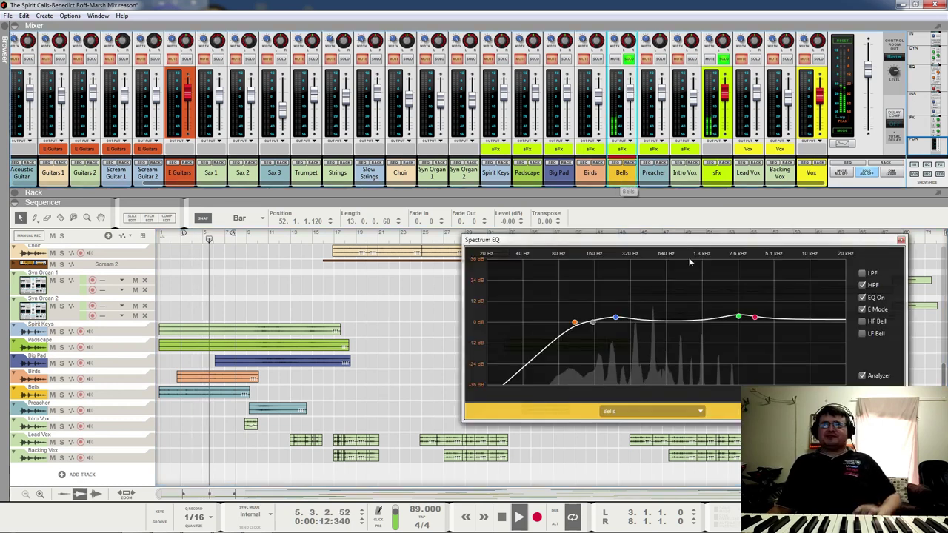
pyautogui.moveTo(695, 243); pyautogui.dragTo(649, 198)
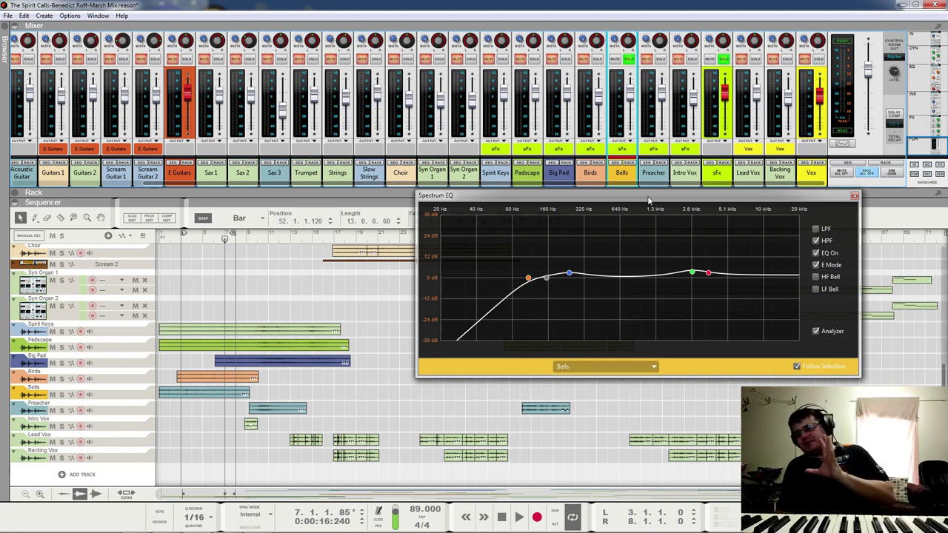
# - Examine the low-mid, high-mid and high frequency bands of the Bells EQ while the loop plays
pyautogui.press('space')
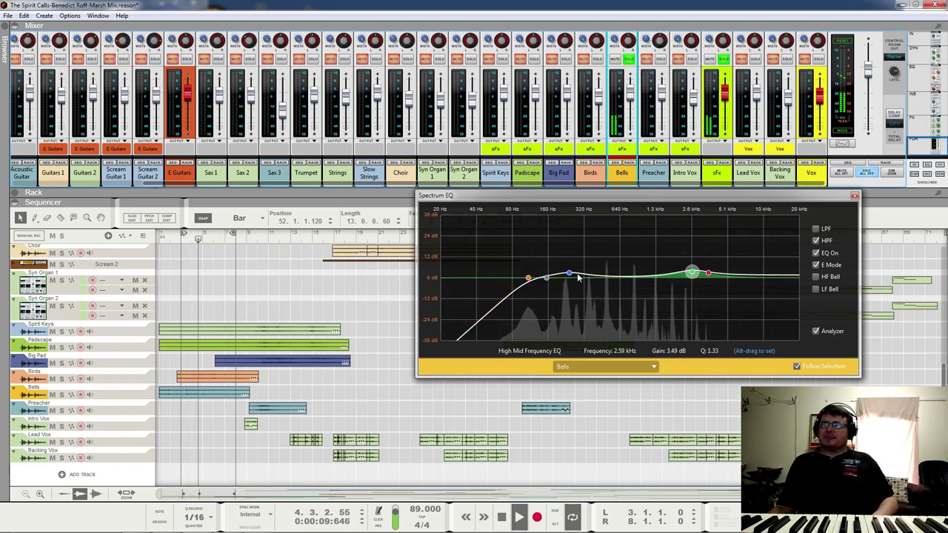
pyautogui.moveTo(568, 273)
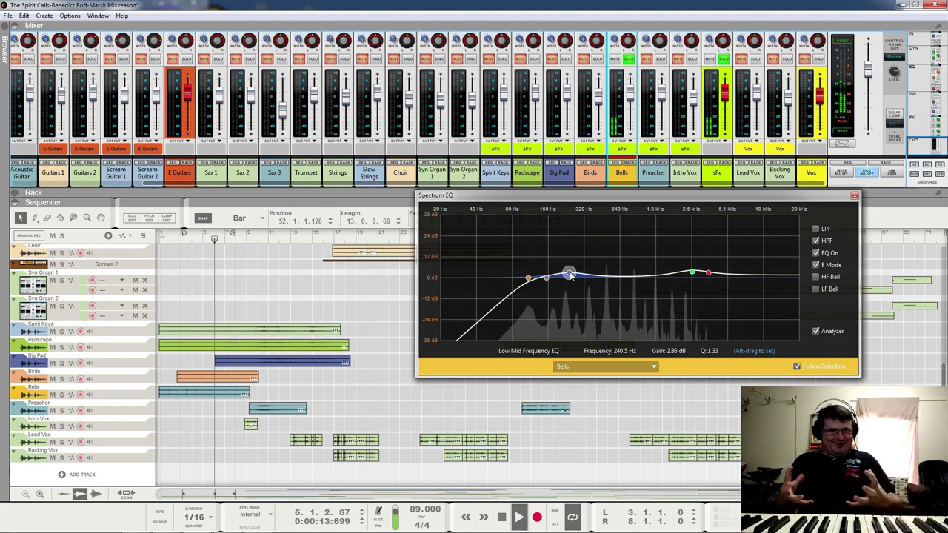
pyautogui.moveTo(693, 278)
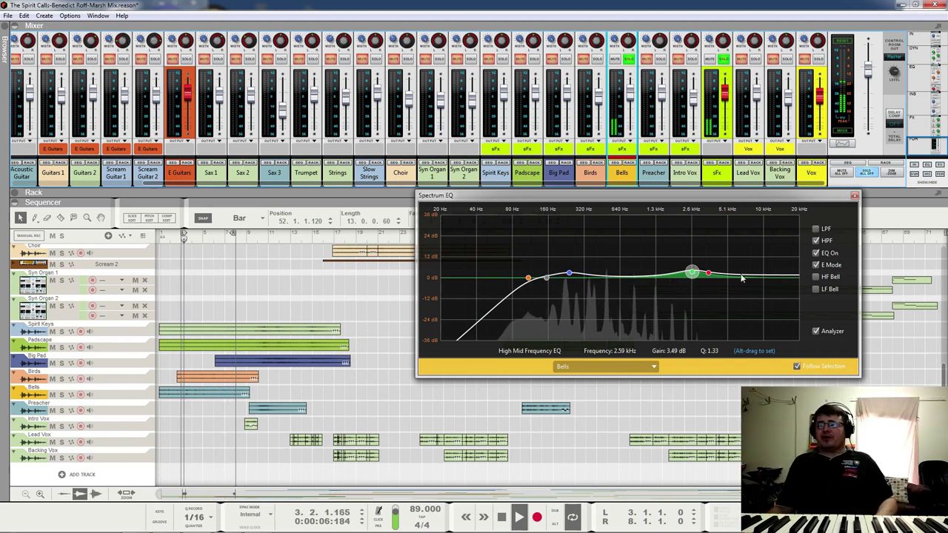
pyautogui.click(707, 272)
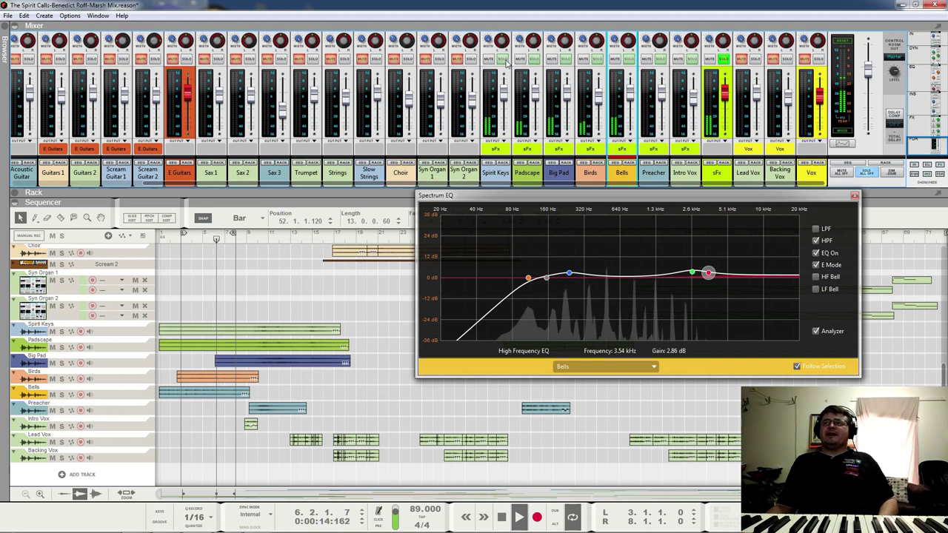
# - Solo the Spirit Keys, Padscape and Big Pad channels separately and in combination, leaving only Big Pad soloed
pyautogui.click(503, 60)
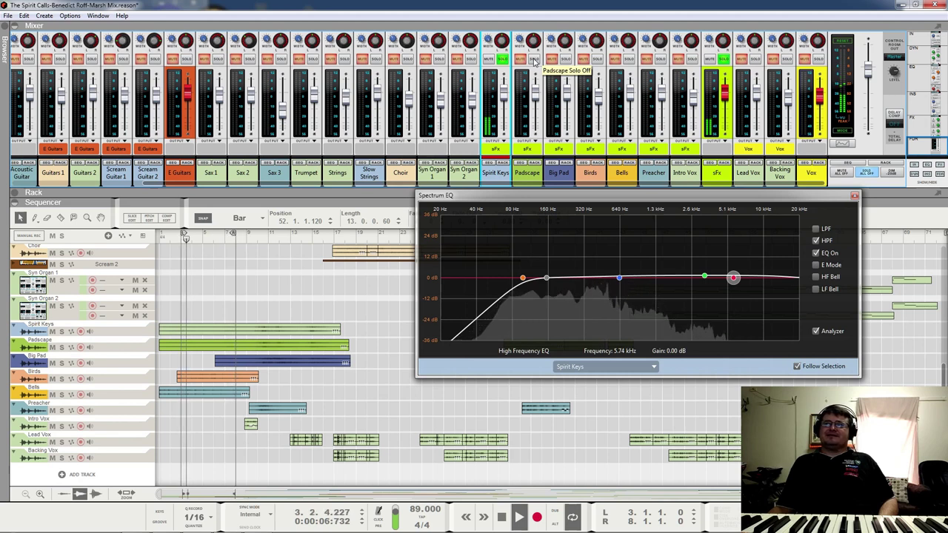
pyautogui.click(535, 60)
pyautogui.click(503, 60)
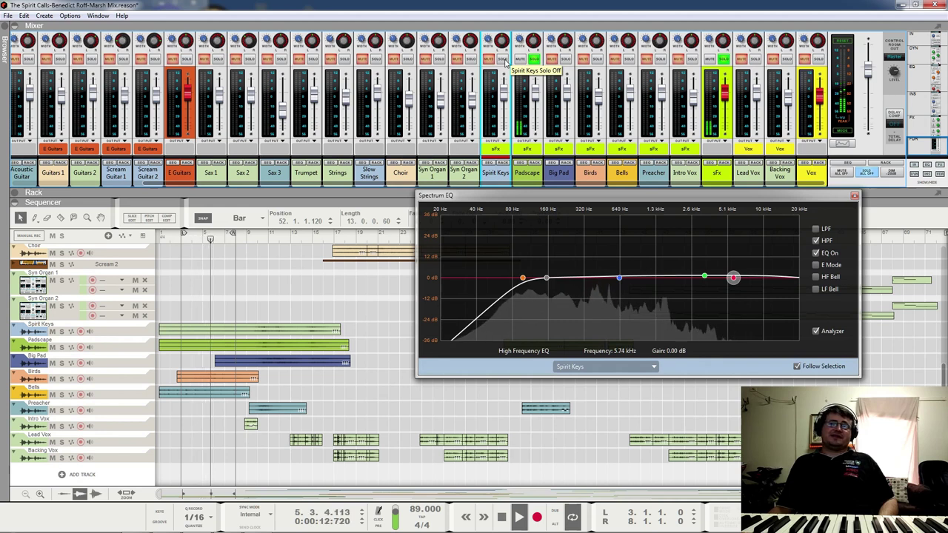
pyautogui.click(503, 59)
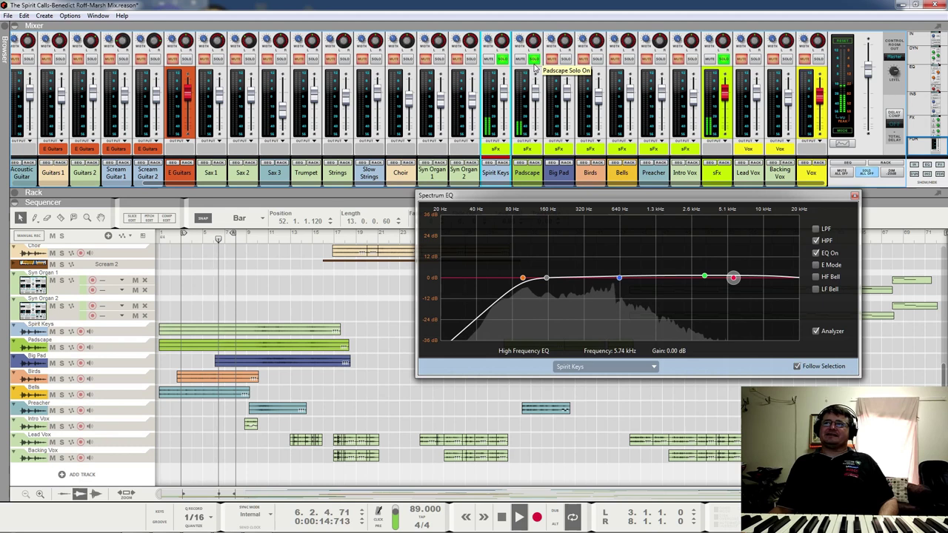
pyautogui.click(570, 60)
pyautogui.click(503, 59)
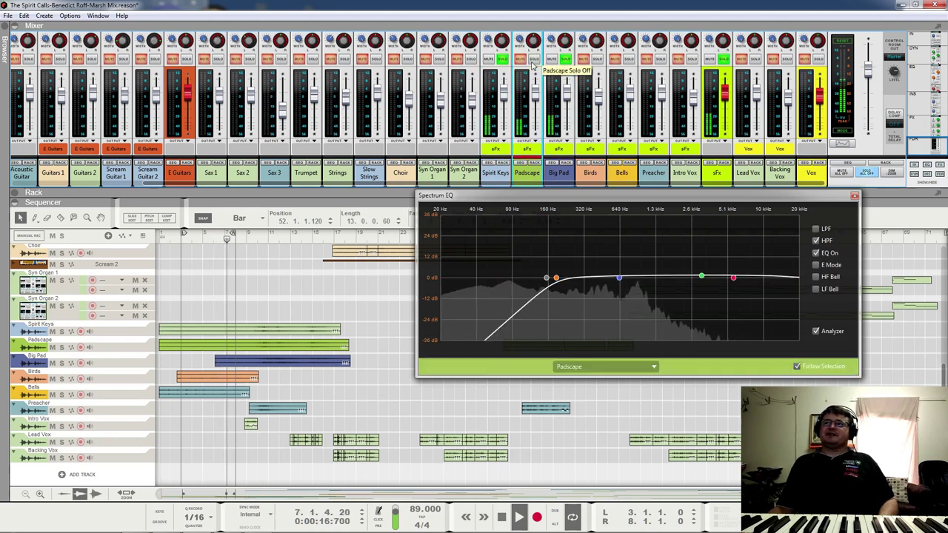
# - Loop bars 10 to 16 with the Preacher channel soloed instead of Big Pad, and close the Spectrum EQ
pyautogui.moveTo(233, 235); pyautogui.dragTo(322, 236)
pyautogui.keyDown('alt'); pyautogui.click(261, 237); pyautogui.keyUp('alt')
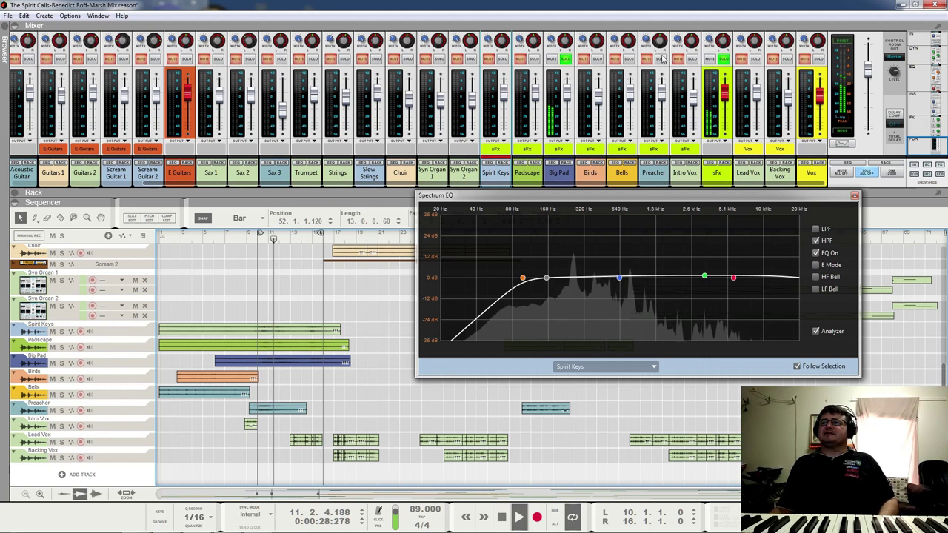
pyautogui.click(565, 62)
pyautogui.click(268, 300)
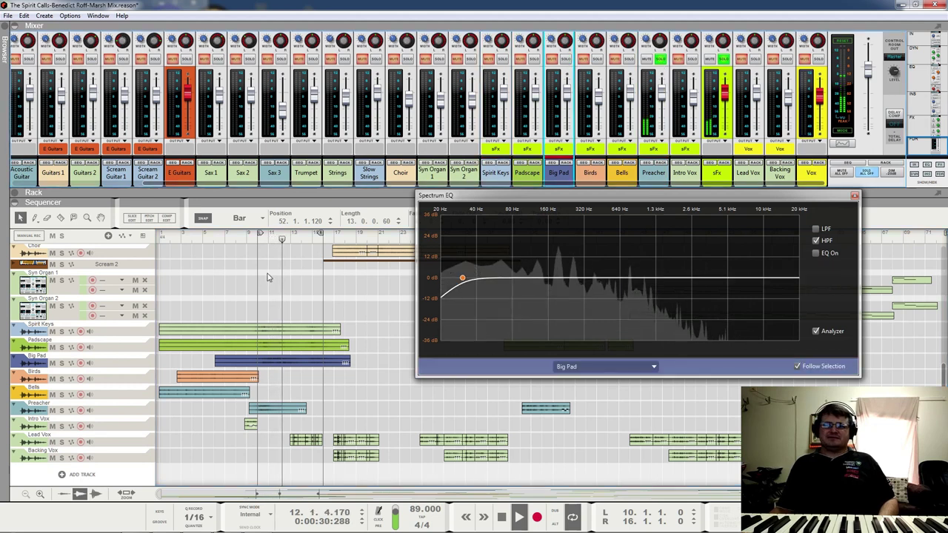
pyautogui.click(261, 236)
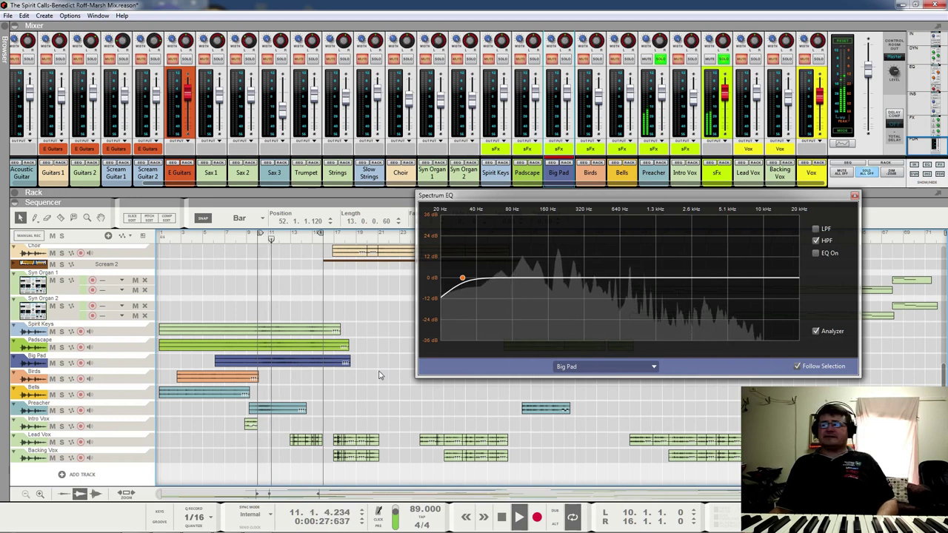
pyautogui.click(854, 197)
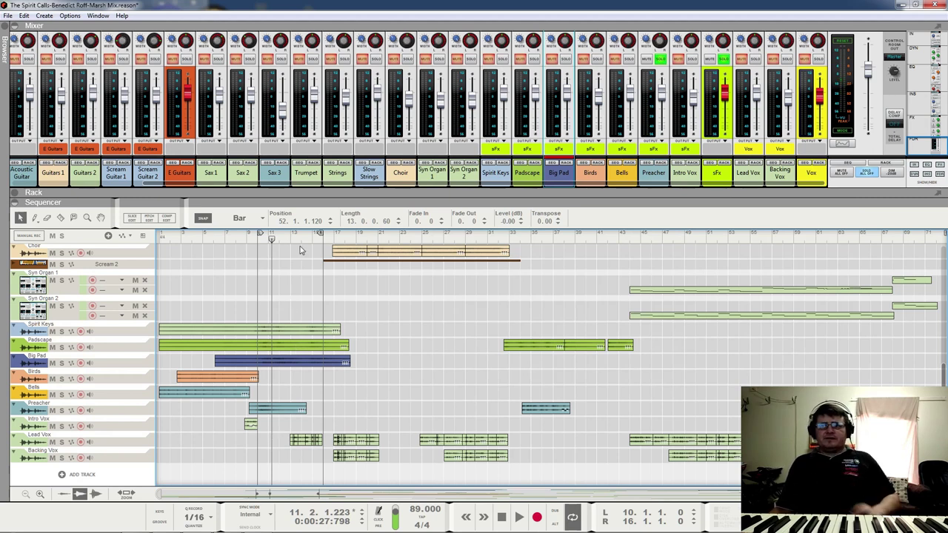
# - Show the sFx bus in the Spectrum EQ, unfold the rack below the mixer and close the EQ window
pyautogui.click(719, 177)
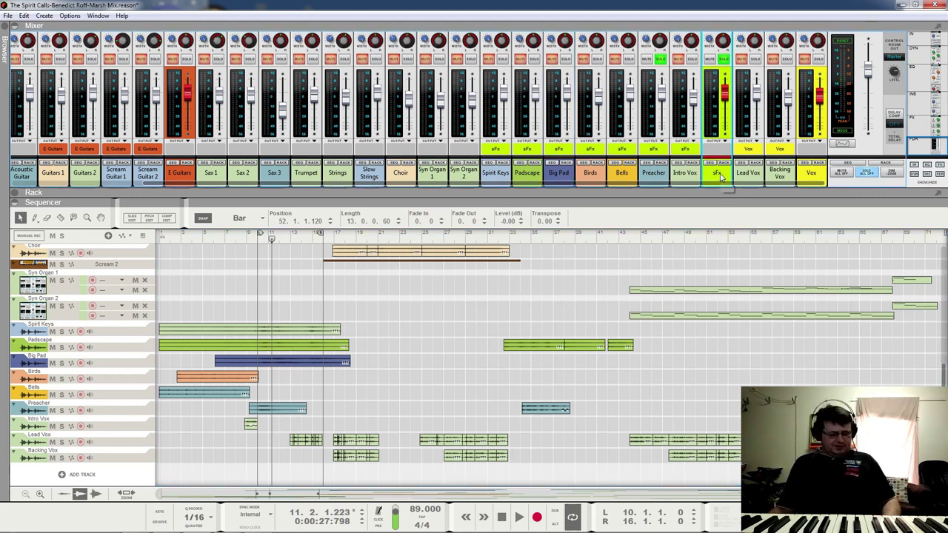
pyautogui.press('F2')
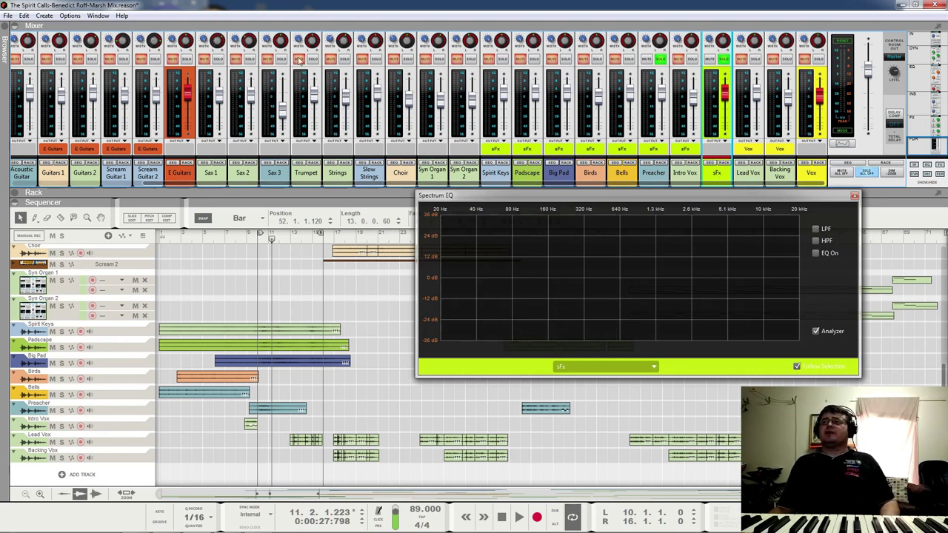
pyautogui.click(16, 193)
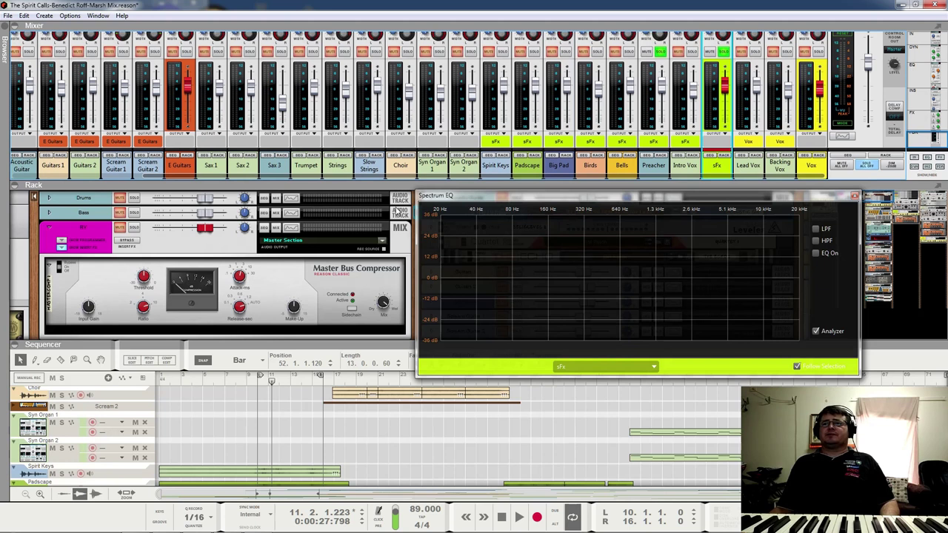
pyautogui.moveTo(520, 196); pyautogui.dragTo(198, 13)
pyautogui.click(534, 12)
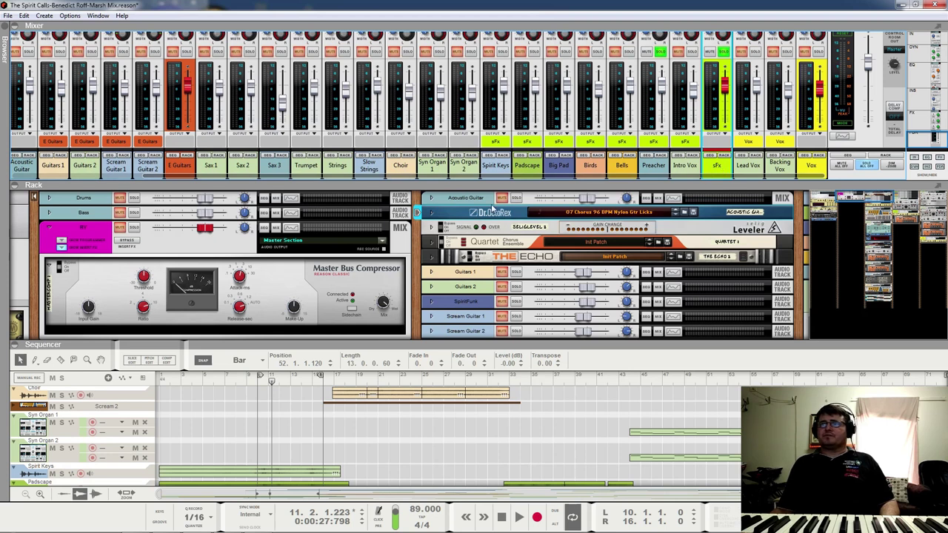
# - Bring the sFx bus with its MClass Compressor and The Echo into view in the rack, with the mixer folded
pyautogui.moveTo(870, 198); pyautogui.dragTo(900, 219)
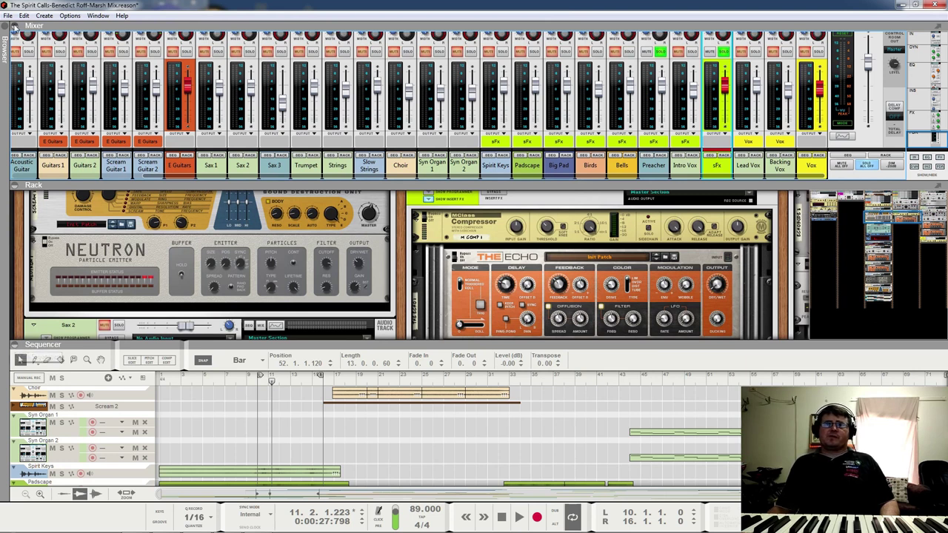
pyautogui.click(13, 27)
pyautogui.scroll(2, 625, 174)
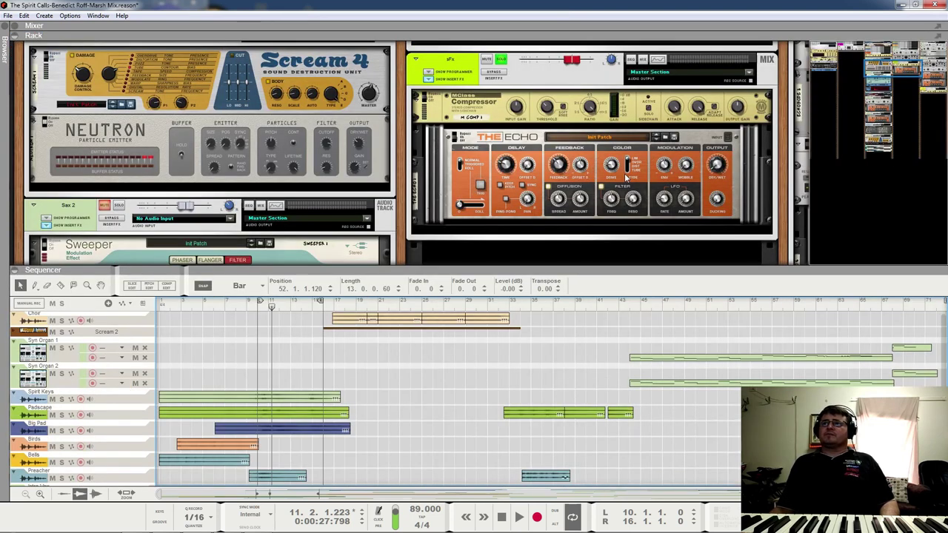
pyautogui.scroll(2, 625, 175)
# - Play the song from the start and unsolo the Preacher channel in the mixer, leaving only the sFx bus soloed
pyautogui.press('Home')
pyautogui.press('space')
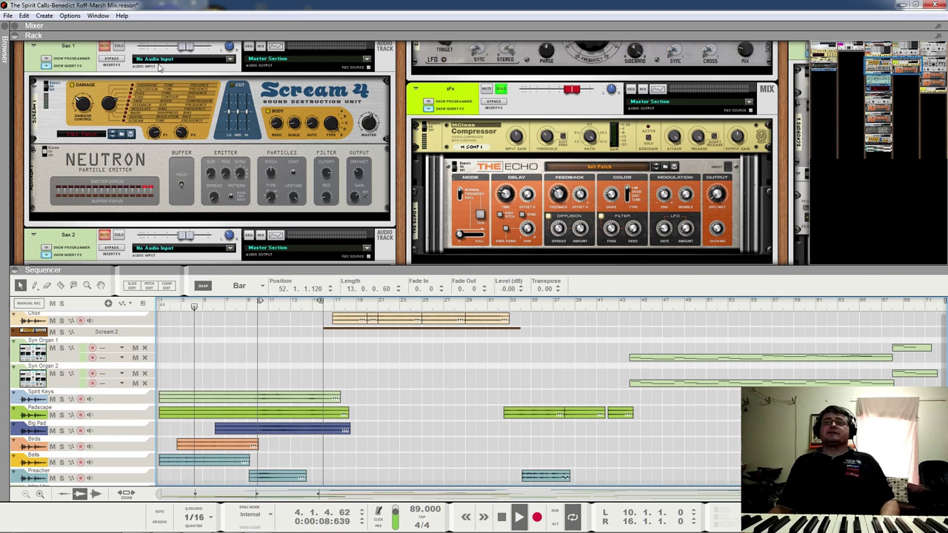
pyautogui.click(16, 26)
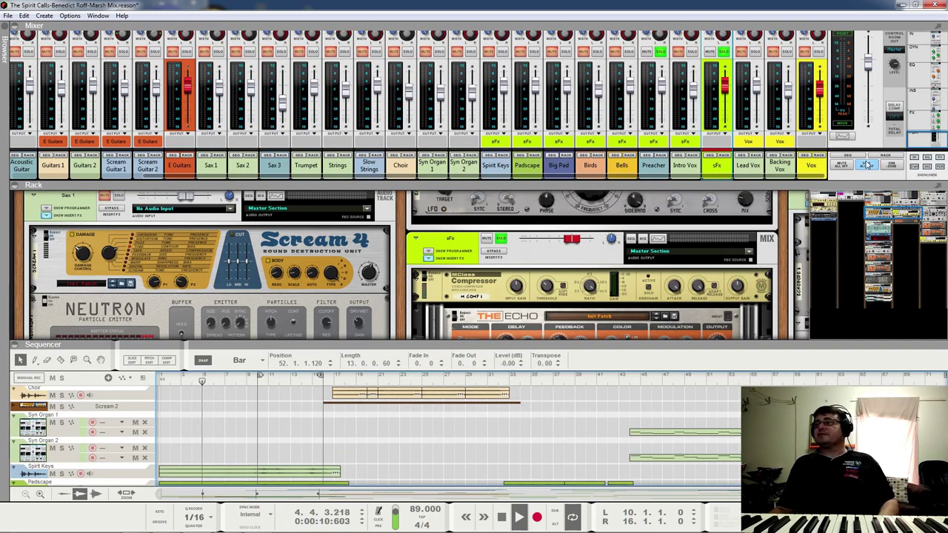
pyautogui.click(659, 52)
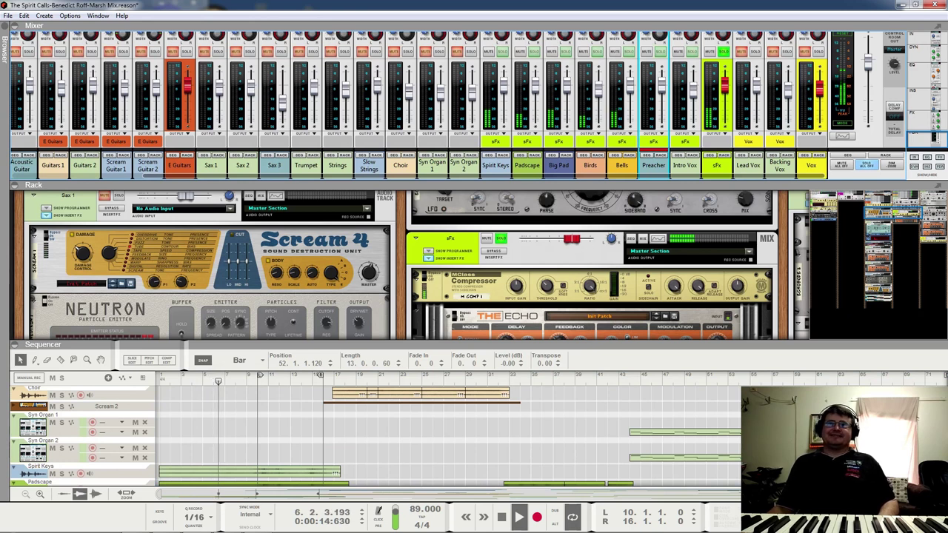
pyautogui.click(16, 26)
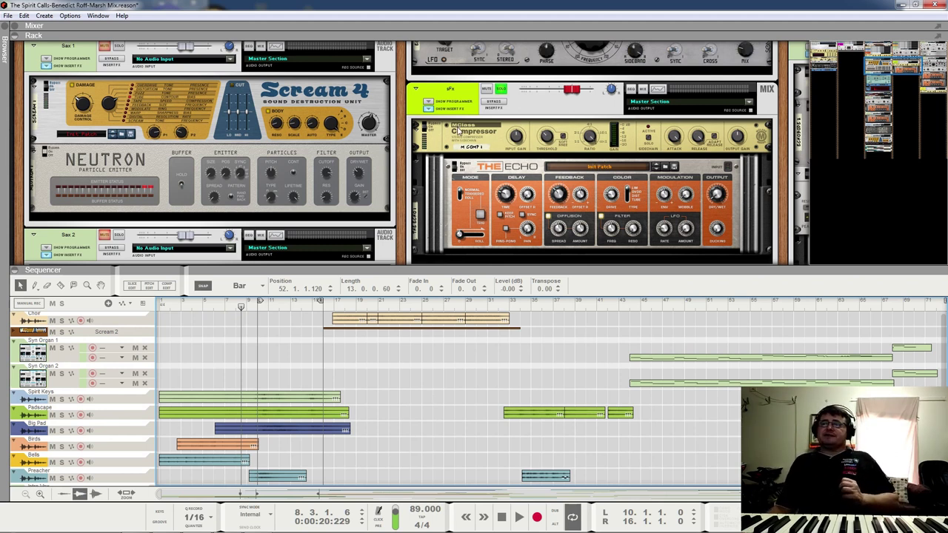
# - Play the intro from bar 3 and compare the sFx bus with its insert effects bypassed and active
pyautogui.click(675, 139)
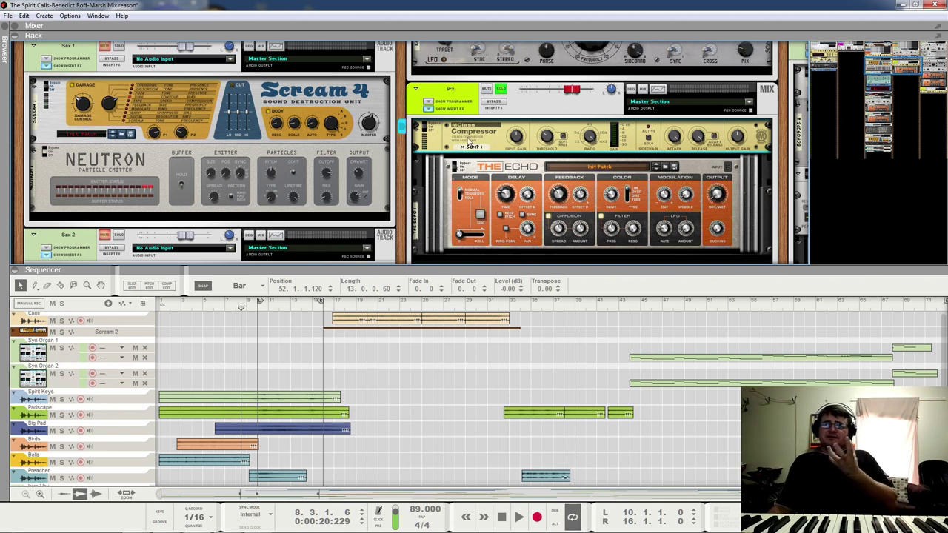
pyautogui.click(184, 304)
pyautogui.press('space')
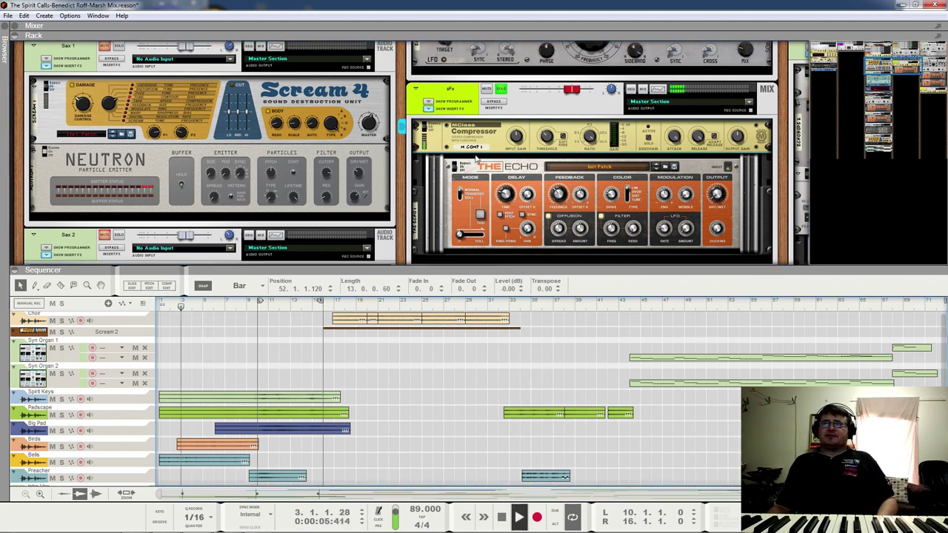
pyautogui.click(501, 105)
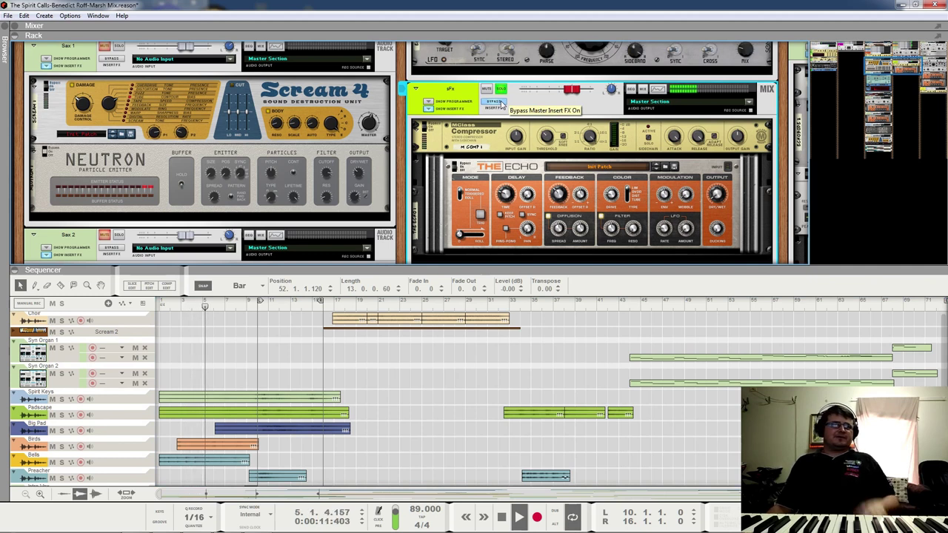
pyautogui.click(501, 104)
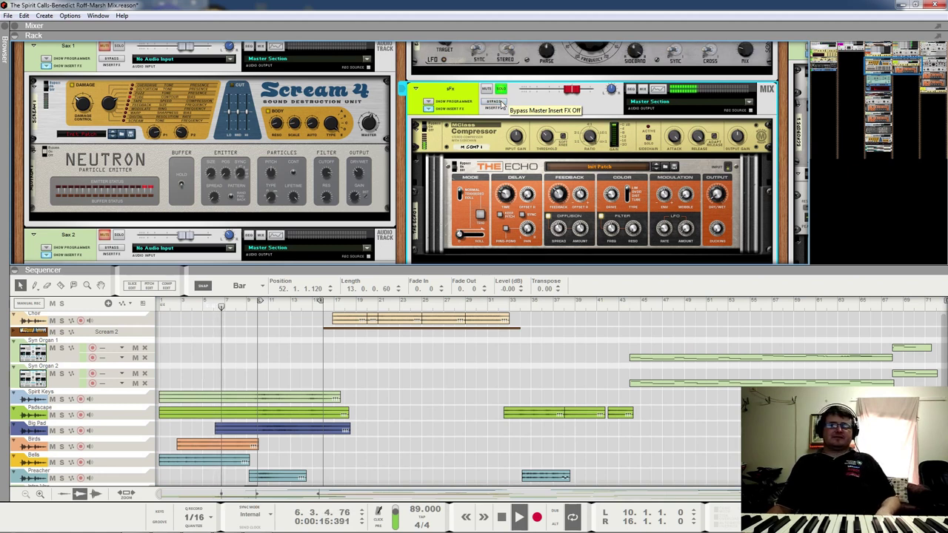
pyautogui.click(501, 104)
pyautogui.click(501, 105)
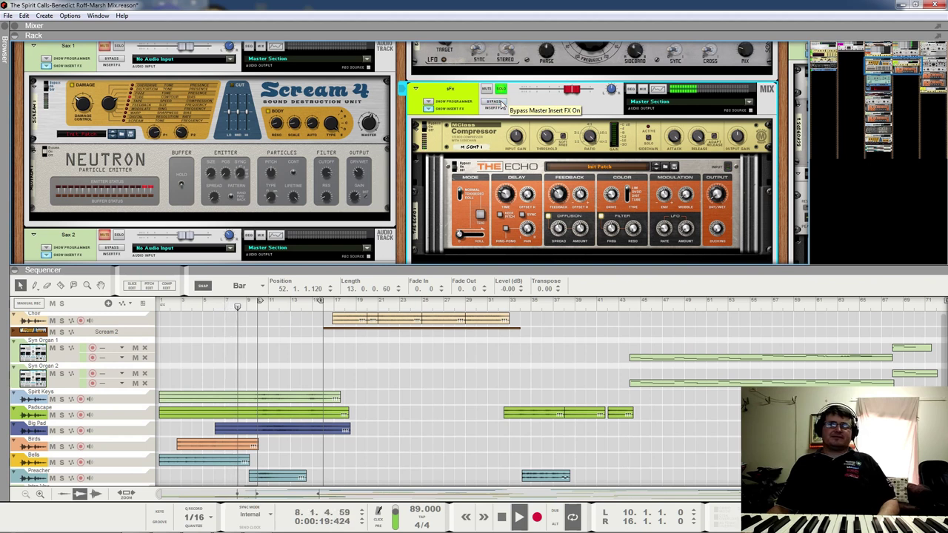
pyautogui.press('space')
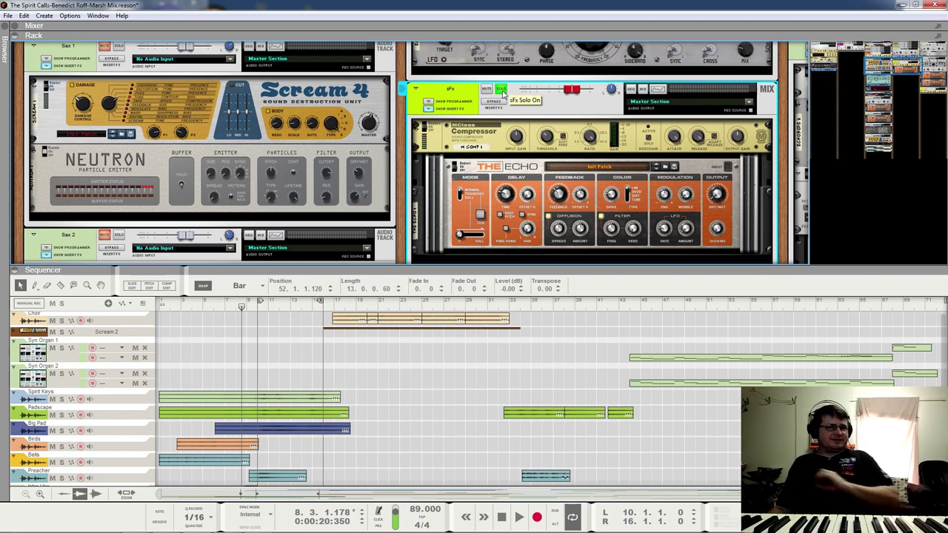
# - Turn off the sFx bus solo and play the full mix from bar 8, then from about bar 12
pyautogui.click(501, 89)
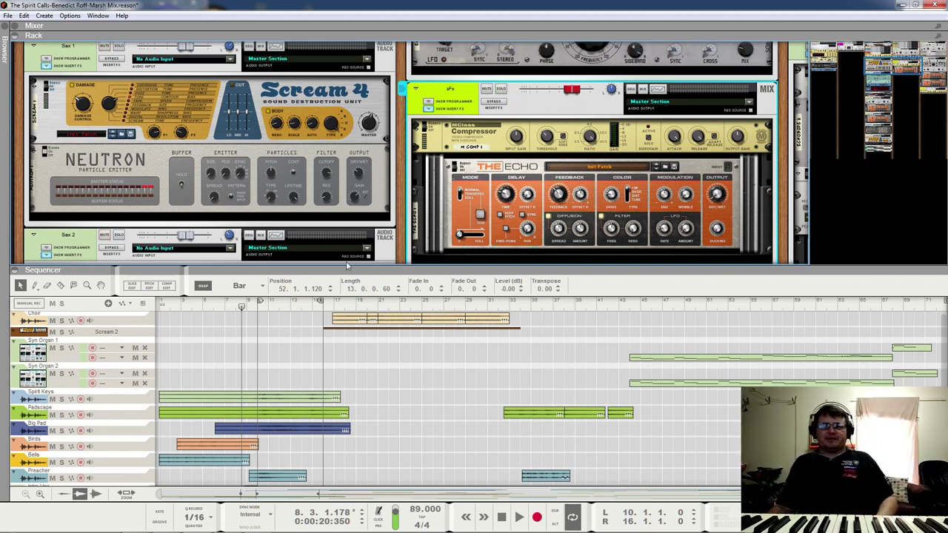
pyautogui.scroll(-3, 224, 376)
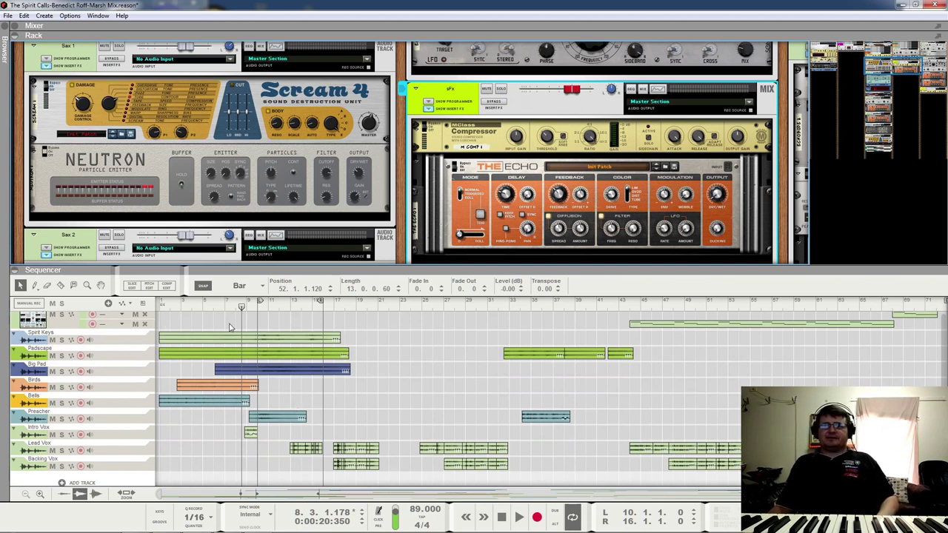
pyautogui.moveTo(241, 308); pyautogui.dragTo(236, 308)
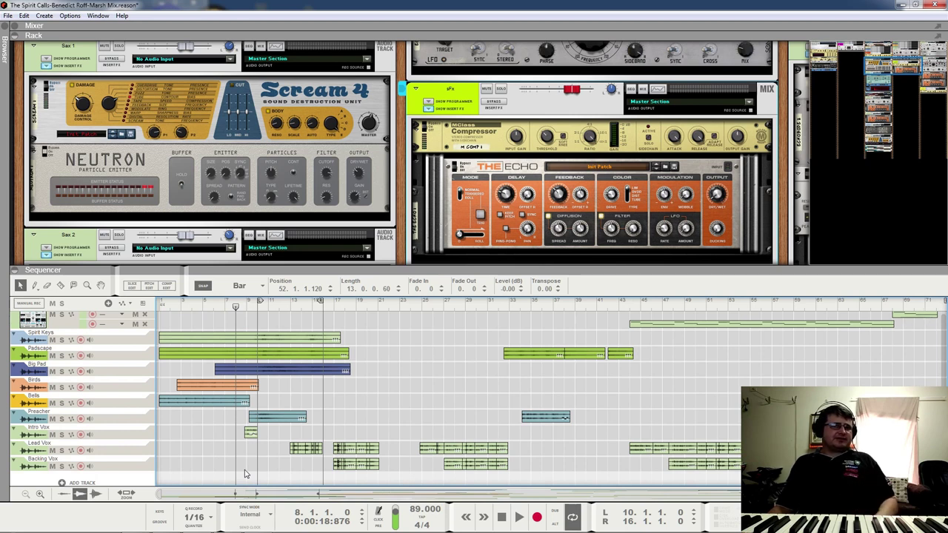
pyautogui.click(265, 387)
pyautogui.press('space')
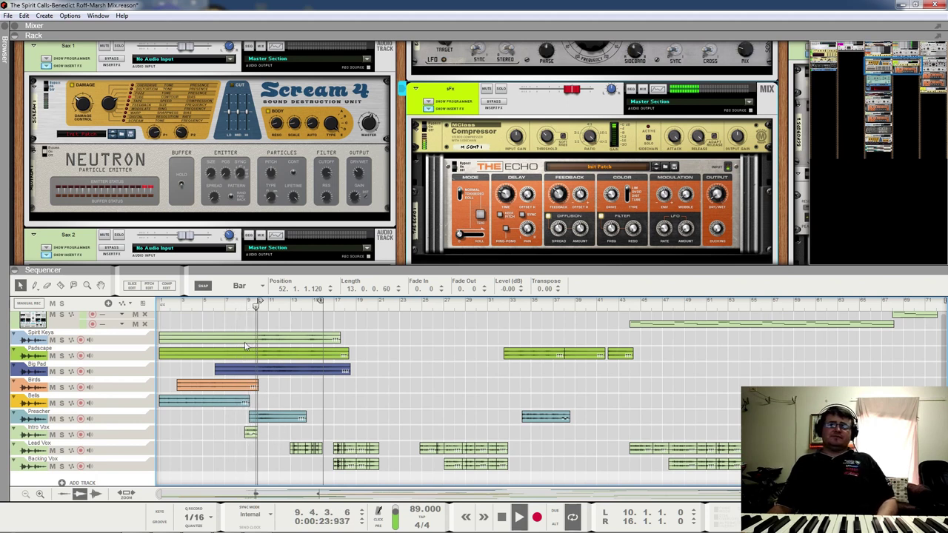
pyautogui.press('space')
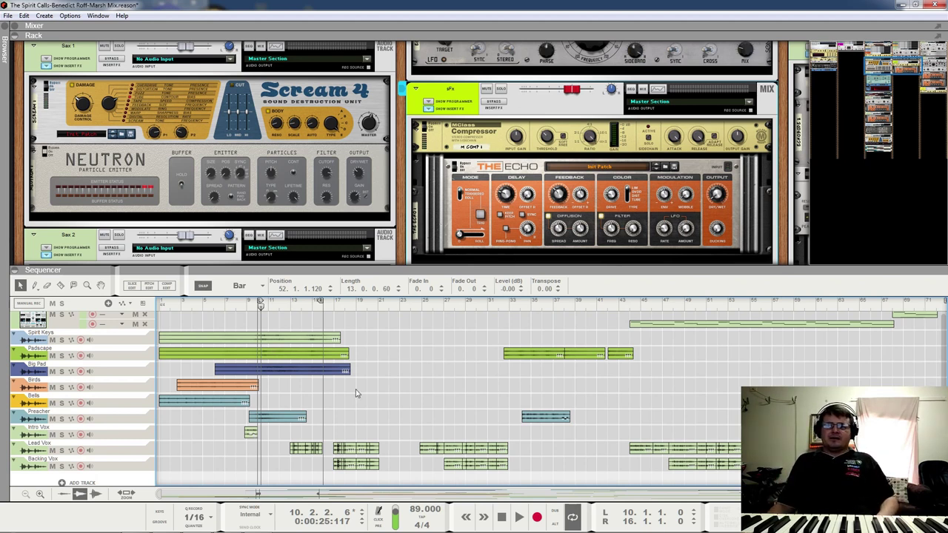
pyautogui.moveTo(262, 307)
pyautogui.mouseDown()
pyautogui.moveTo(292, 312)
pyautogui.moveTo(284, 322)
pyautogui.mouseUp()
pyautogui.press('space')
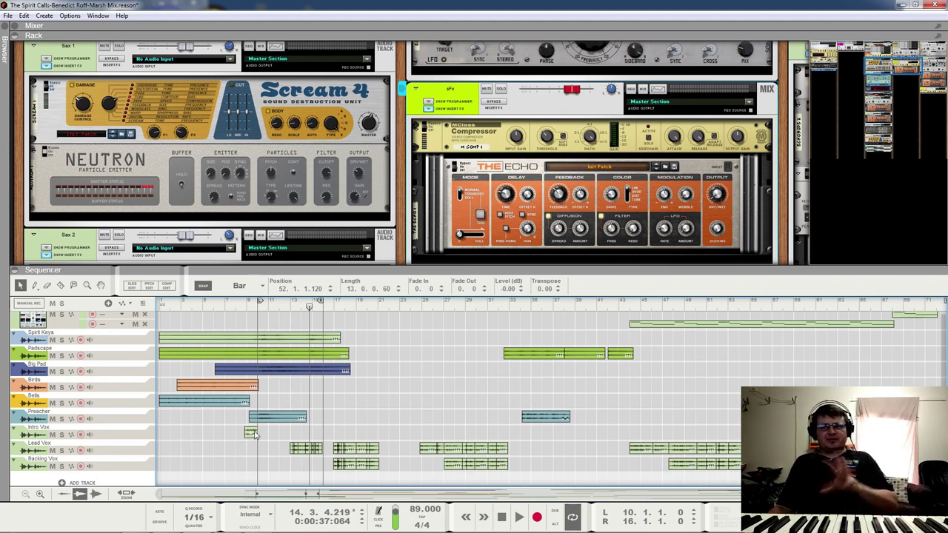
# - Examine the Spirit Keys, Preacher and Bells channel devices in the rack, leaving them folded
pyautogui.click(898, 69)
pyautogui.moveTo(897, 70); pyautogui.dragTo(438, 69)
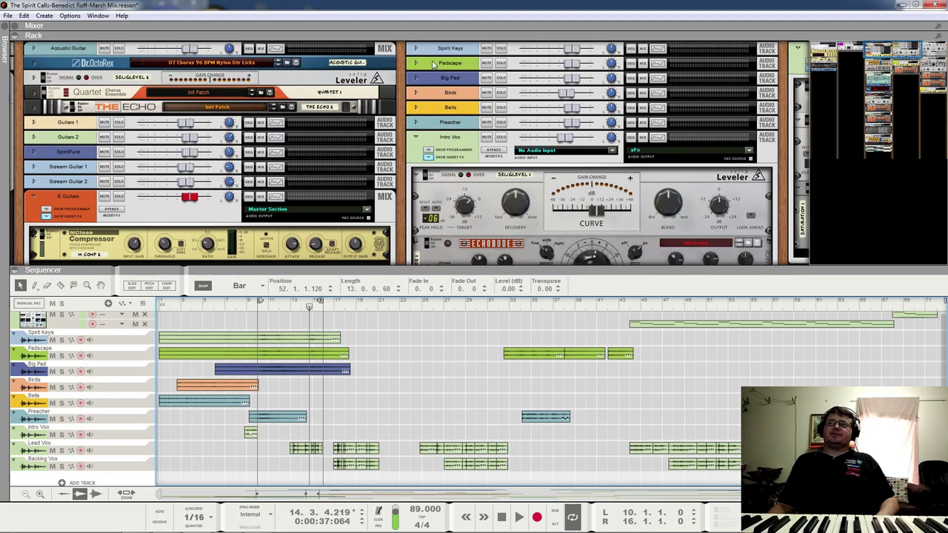
pyautogui.click(417, 49)
pyautogui.click(418, 50)
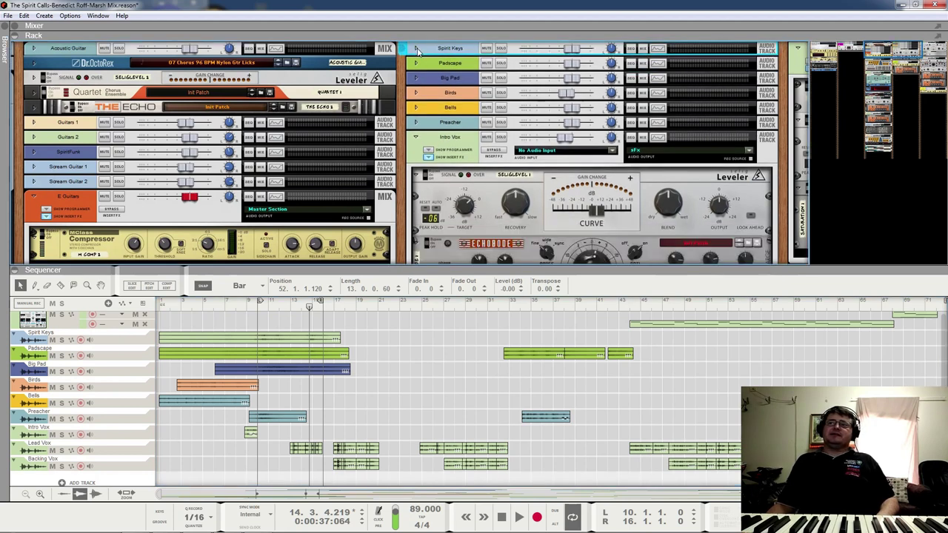
pyautogui.click(416, 125)
pyautogui.click(416, 124)
pyautogui.click(416, 109)
pyautogui.click(416, 110)
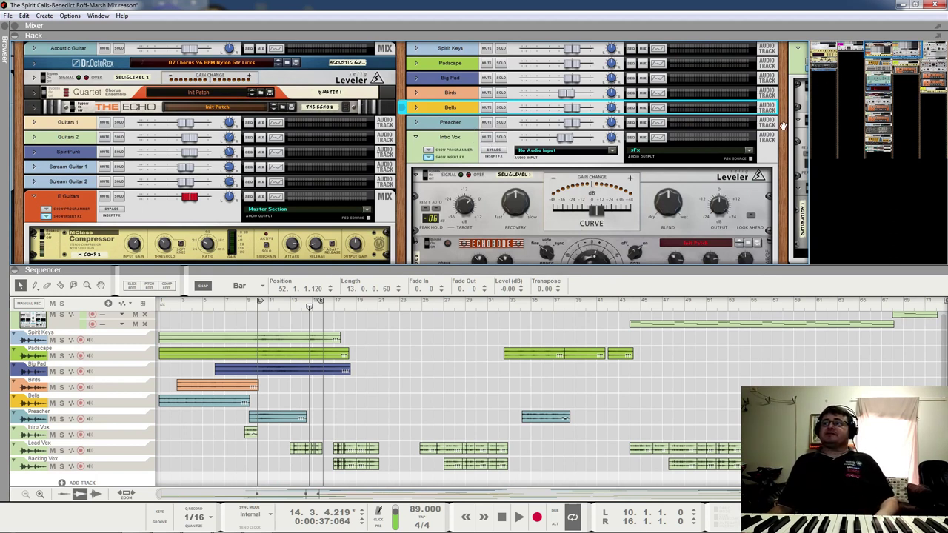
# - Compare the Intro Vox channel with its Leveler and Echobode inserts bypassed and active, playing from bar 9
pyautogui.scroll(-5, 789, 122)
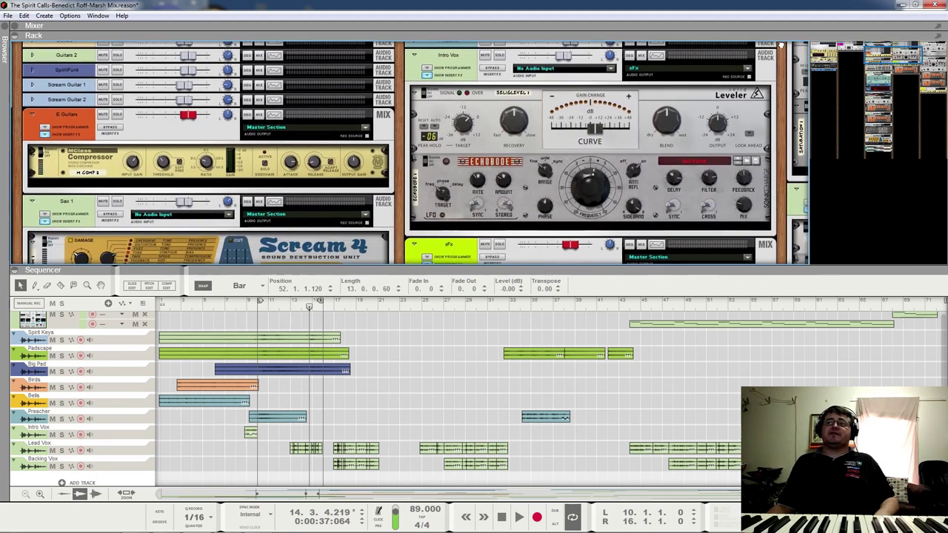
pyautogui.moveTo(782, 46); pyautogui.dragTo(775, 41)
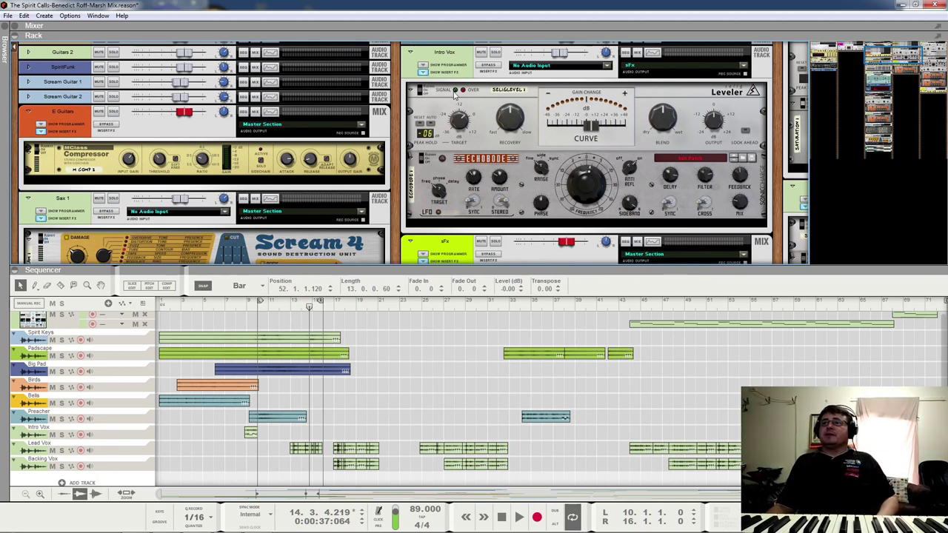
pyautogui.click(491, 67)
pyautogui.click(246, 308)
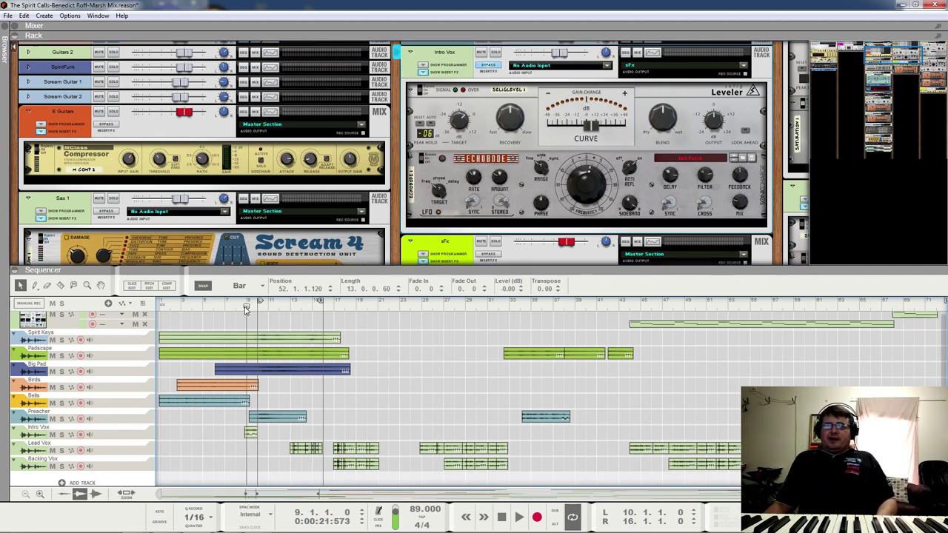
pyautogui.press('space')
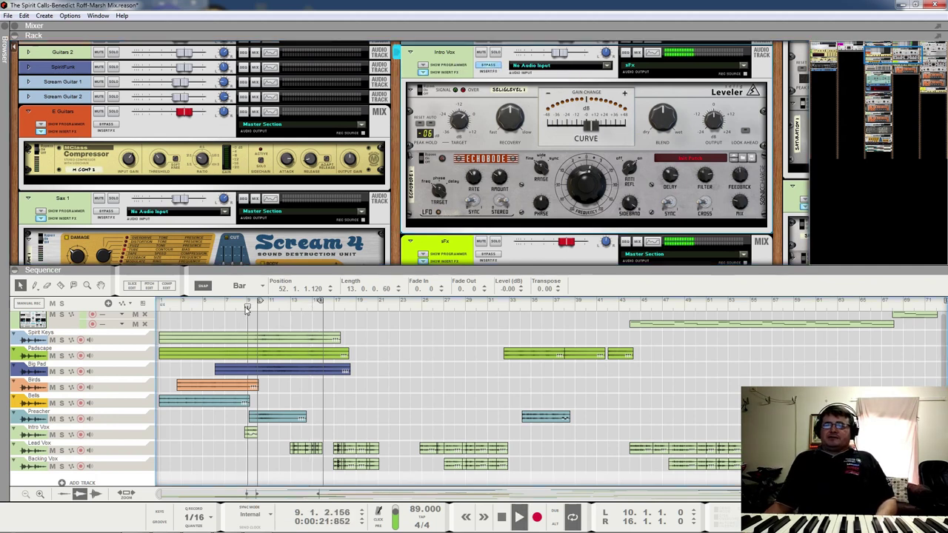
pyautogui.click(491, 68)
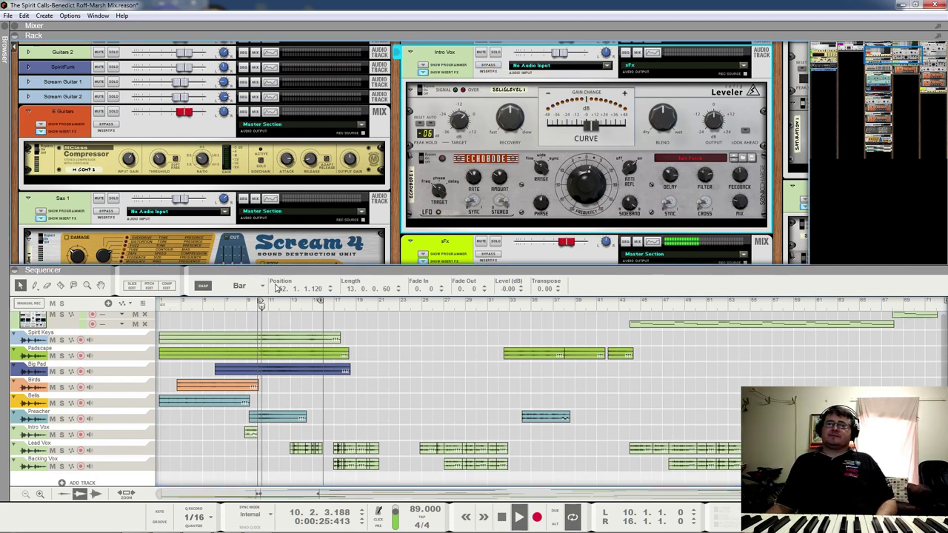
pyautogui.press('space')
pyautogui.press('space')
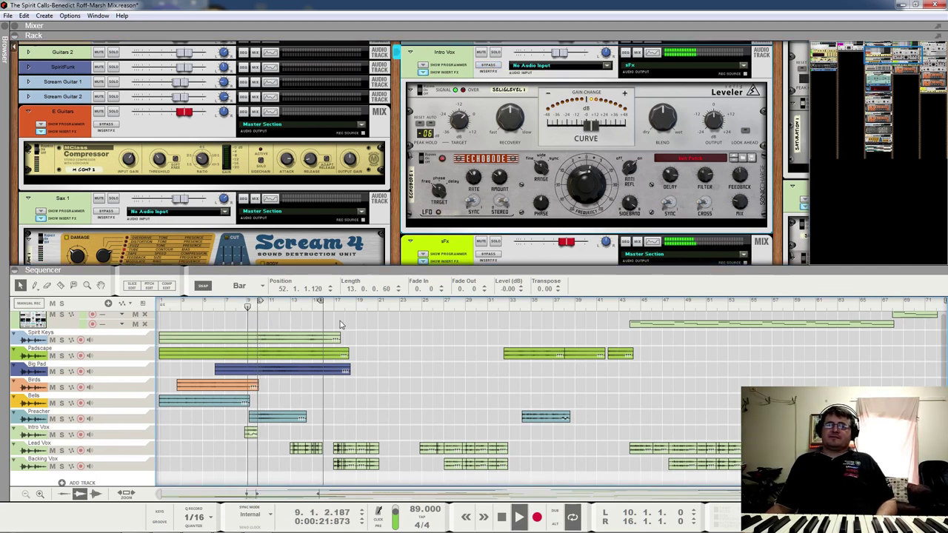
# - Solo the Intro Vox channel and replay its clip from just before it starts, with the insert effects active
pyautogui.click(495, 52)
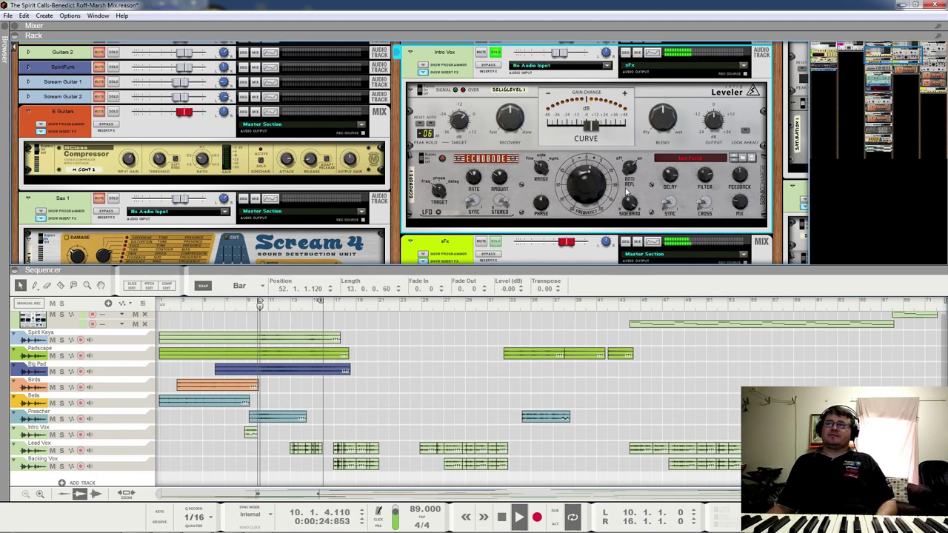
pyautogui.press('space')
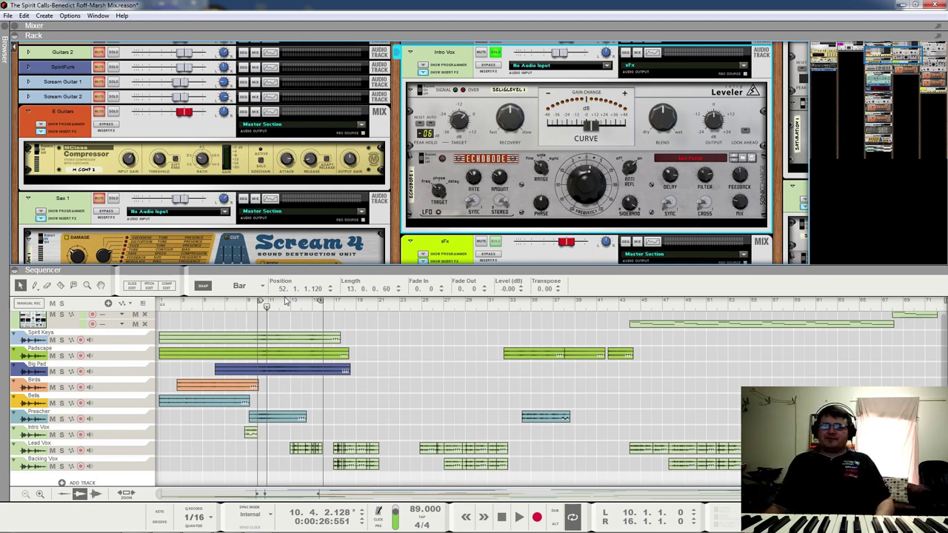
pyautogui.click(241, 309)
pyautogui.press('space')
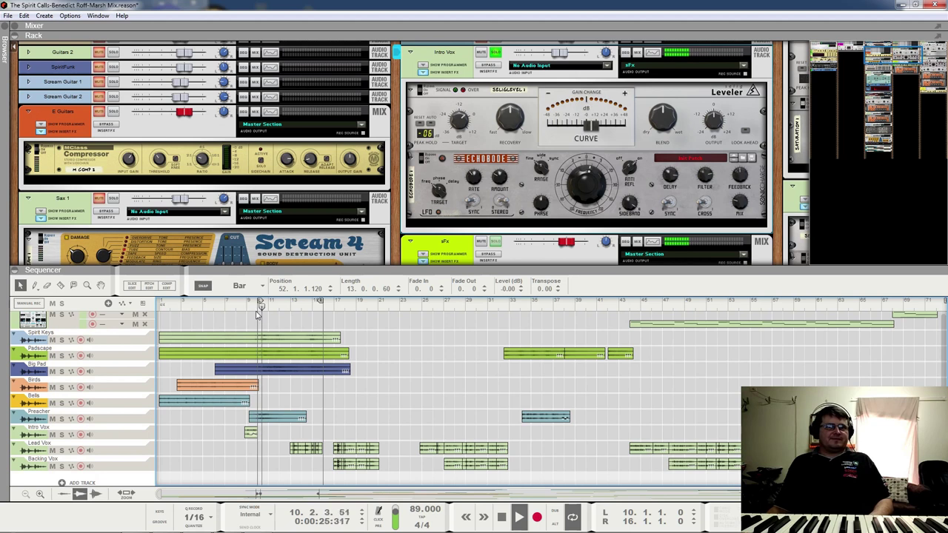
pyautogui.press('space')
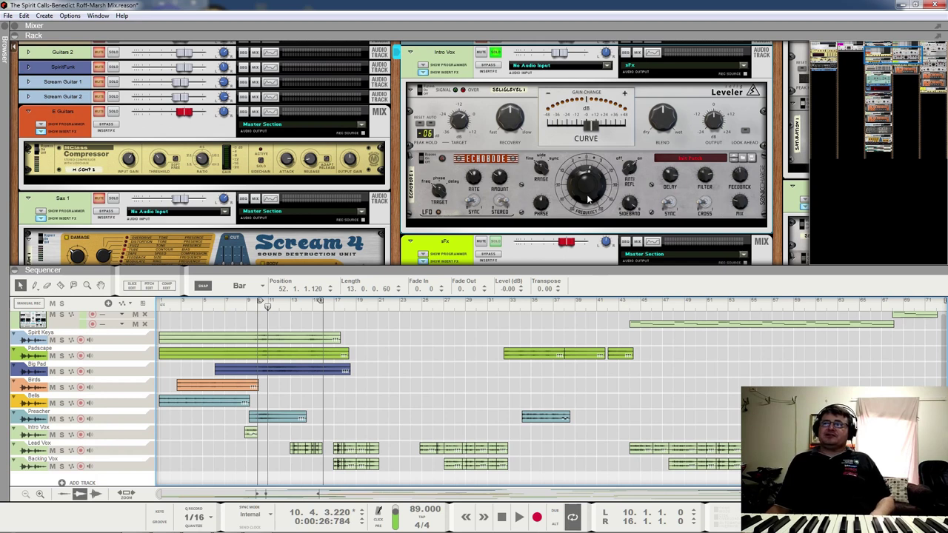
# - Turn off the Intro Vox channel's solo and play the full mix from bar 8
pyautogui.moveTo(593, 188)
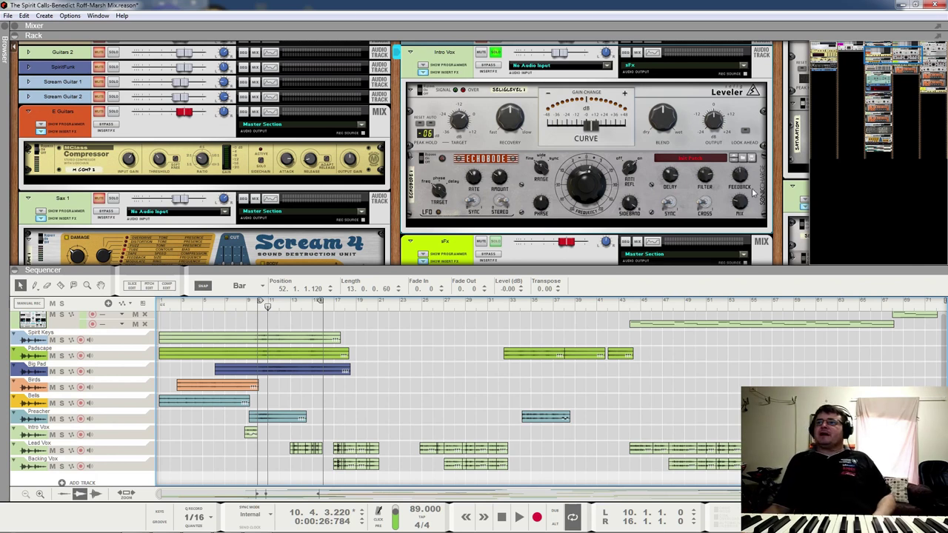
pyautogui.click(496, 52)
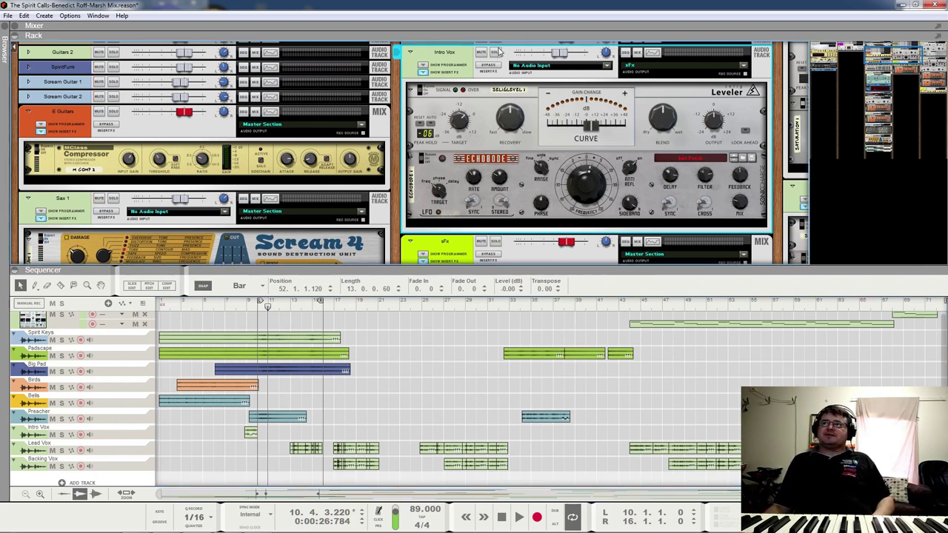
pyautogui.click(236, 304)
pyautogui.press('space')
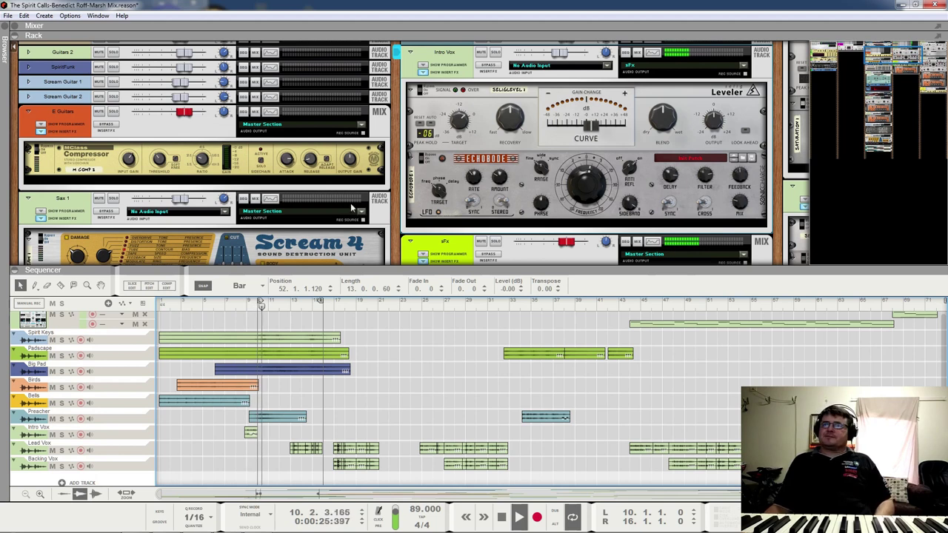
pyautogui.press('space')
# - Replay the full mix from bar 10 with the Drums, Bass and guitar tracks in view
pyautogui.scroll(3, 269, 352)
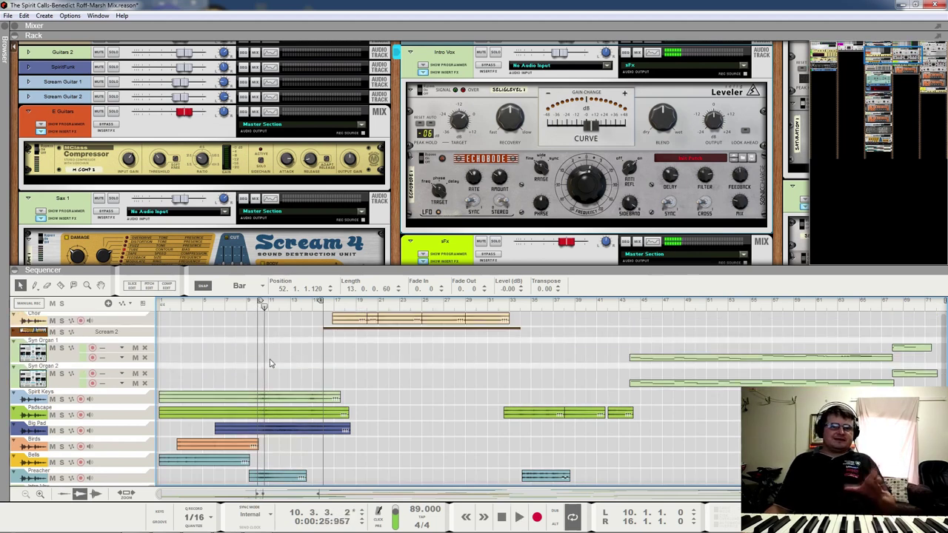
pyautogui.scroll(4, 270, 363)
pyautogui.scroll(10, 272, 368)
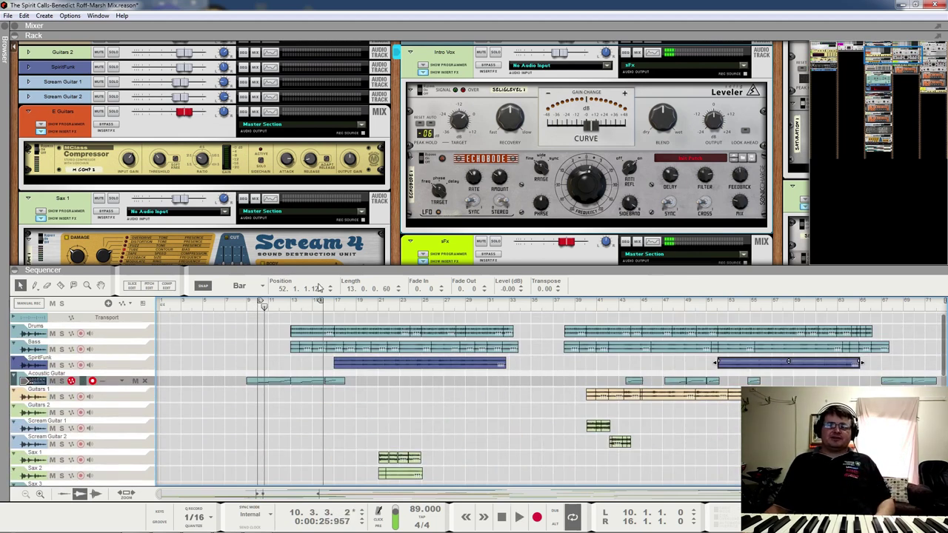
pyautogui.click(256, 303)
pyautogui.press('space')
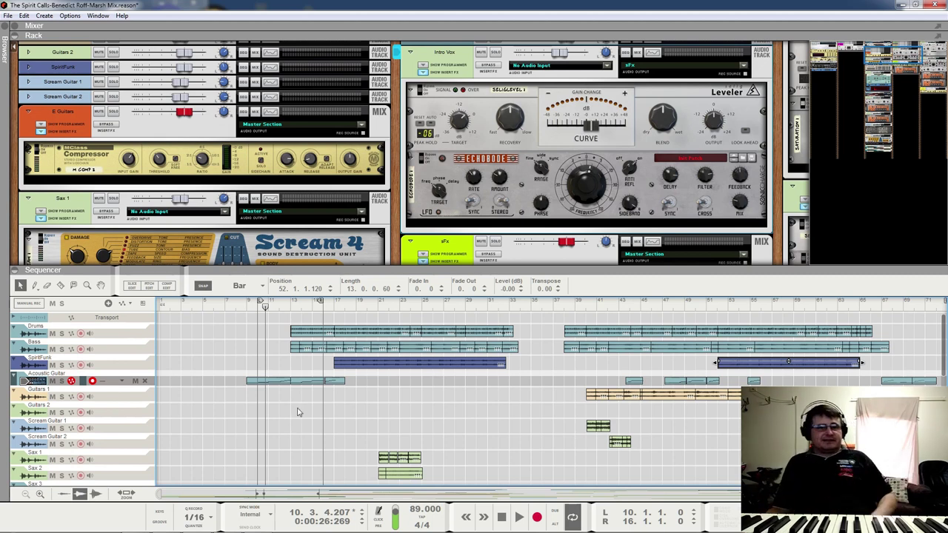
# - Resume playback through bar 14 while looking over the sequencer tracks from Acoustic Guitar to Bells
pyautogui.scroll(-3, 292, 416)
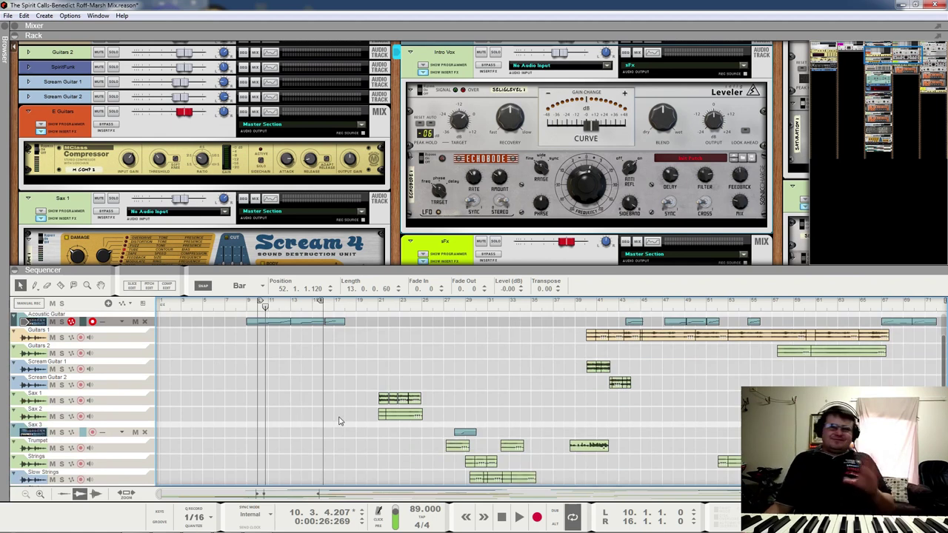
pyautogui.scroll(-6, 319, 425)
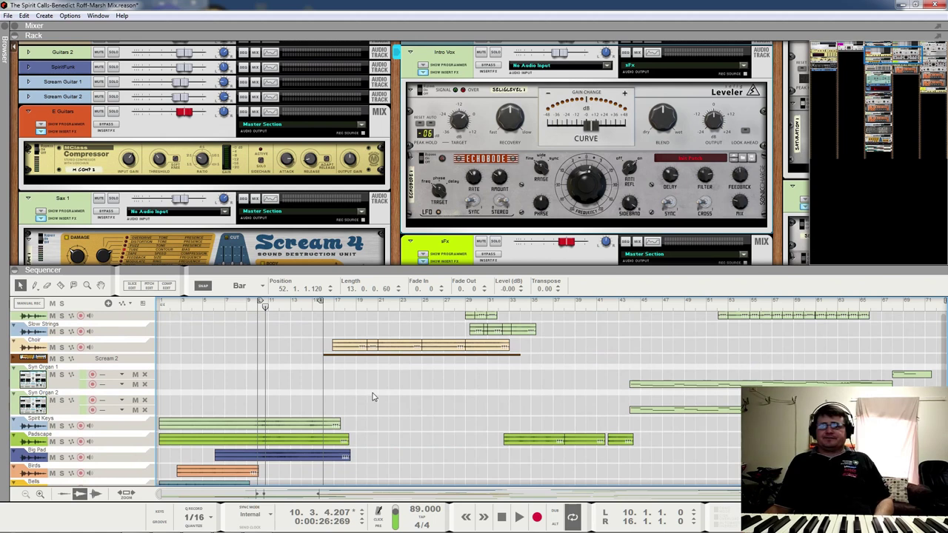
pyautogui.press('space')
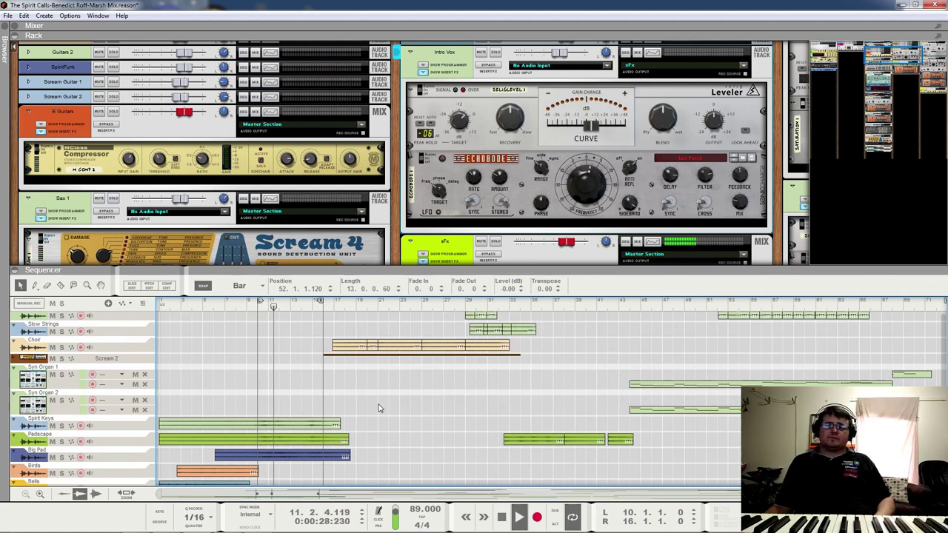
pyautogui.scroll(6, 300, 403)
pyautogui.scroll(2, 305, 404)
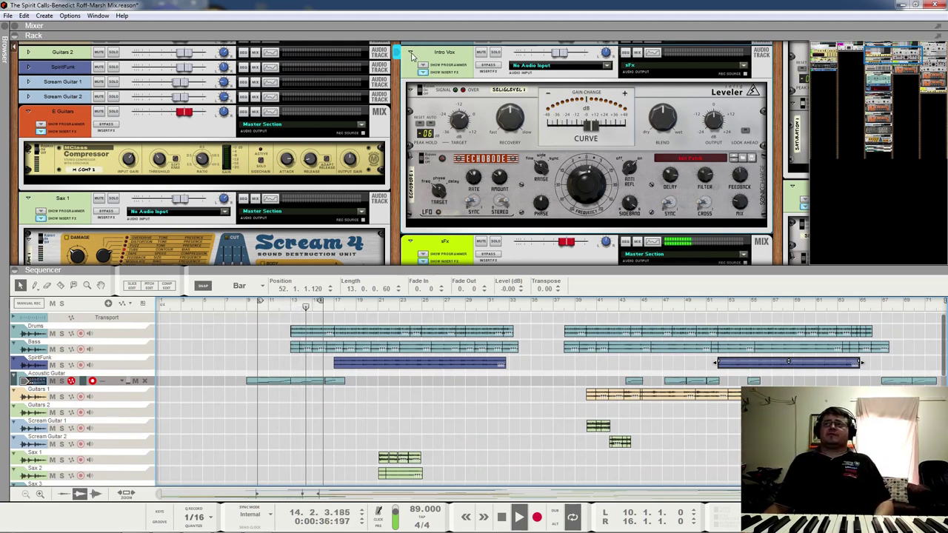
# - Examine the Lead Vox channel's DeEsser, Leveler and Saturation Knob inserts and look over the vocal tracks' clips with nothing selected
pyautogui.moveTo(886, 59); pyautogui.dragTo(930, 46)
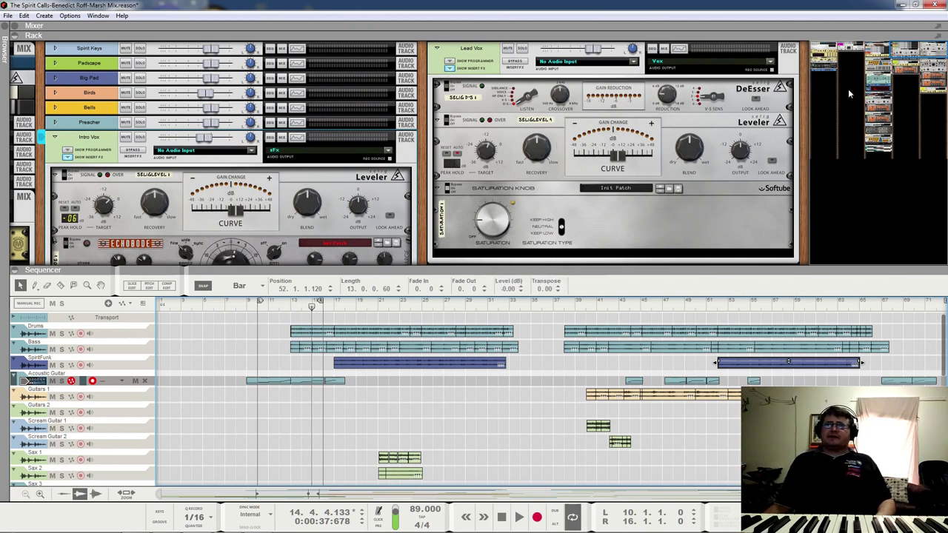
pyautogui.moveTo(897, 52); pyautogui.dragTo(920, 36)
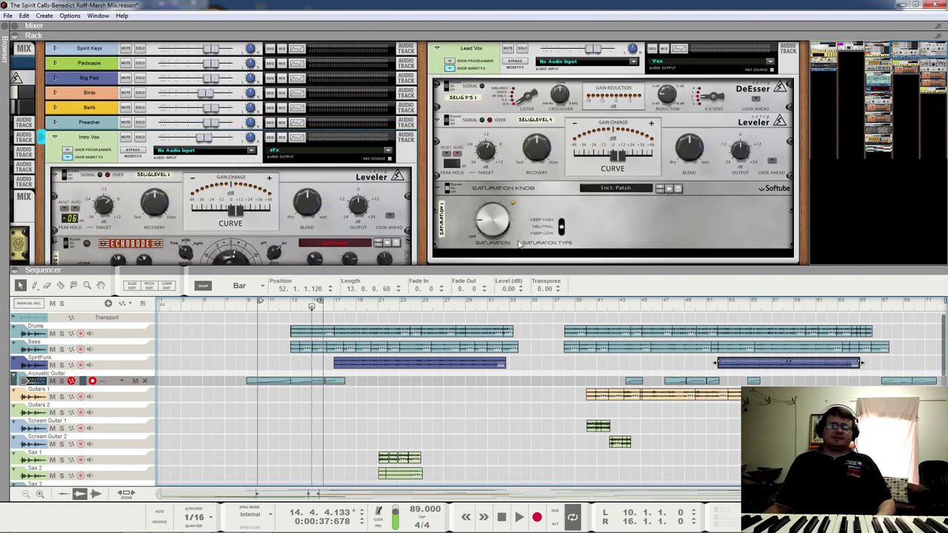
pyautogui.click(530, 398)
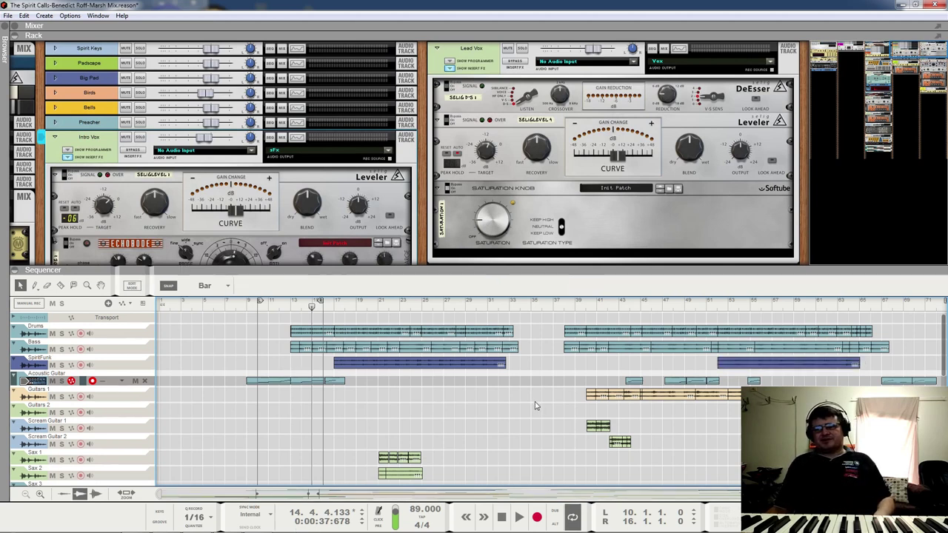
pyautogui.scroll(-8, 535, 402)
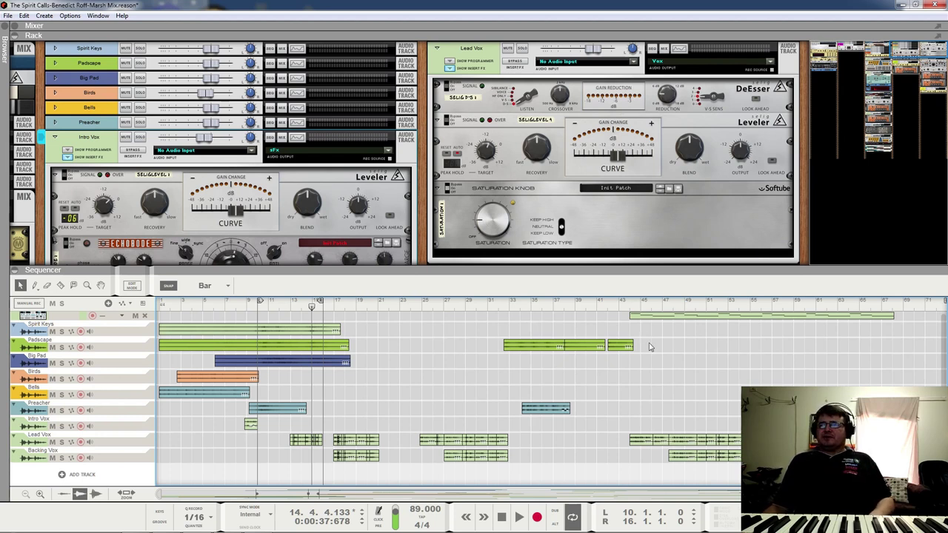
pyautogui.scroll(3, 626, 362)
pyautogui.scroll(5, 625, 362)
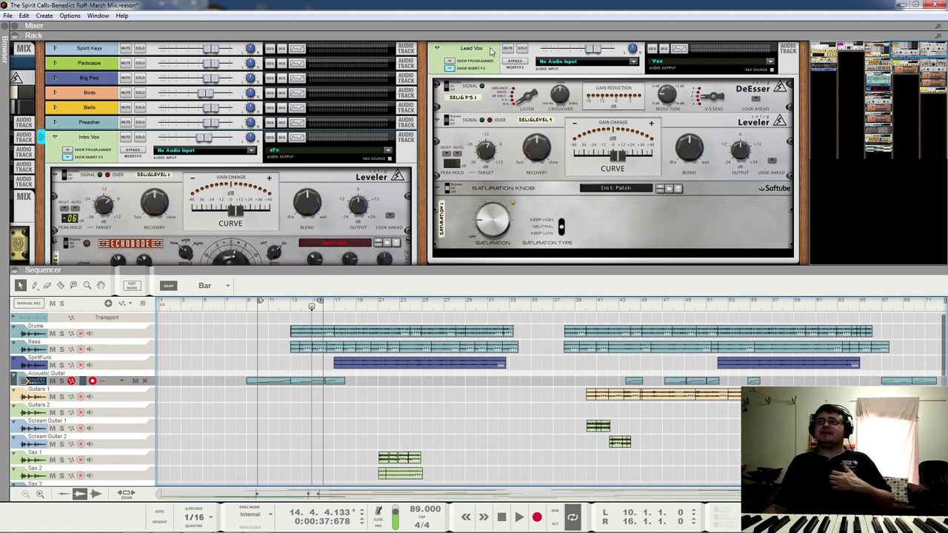
# - Set the song position to bar 13 and select the Drums track, leaving its rack channel folded
pyautogui.click(290, 307)
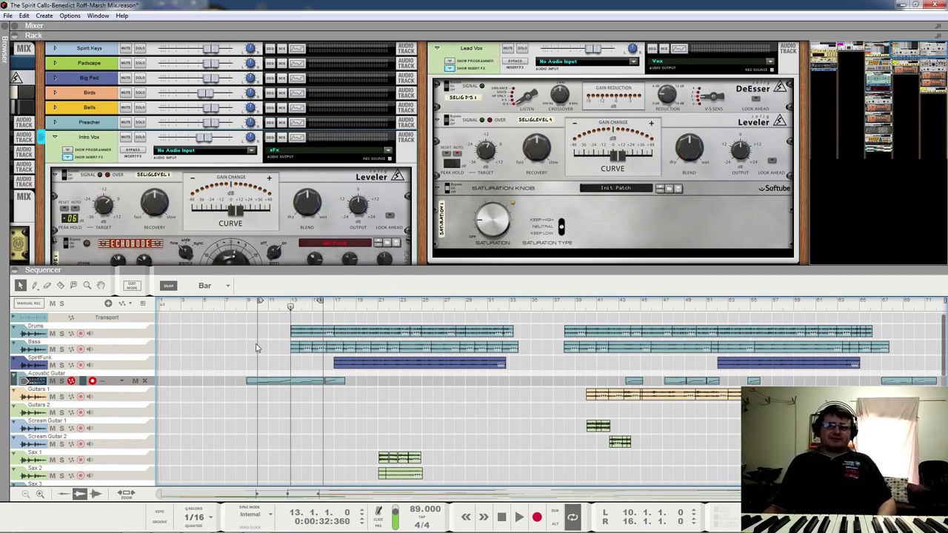
pyautogui.click(32, 331)
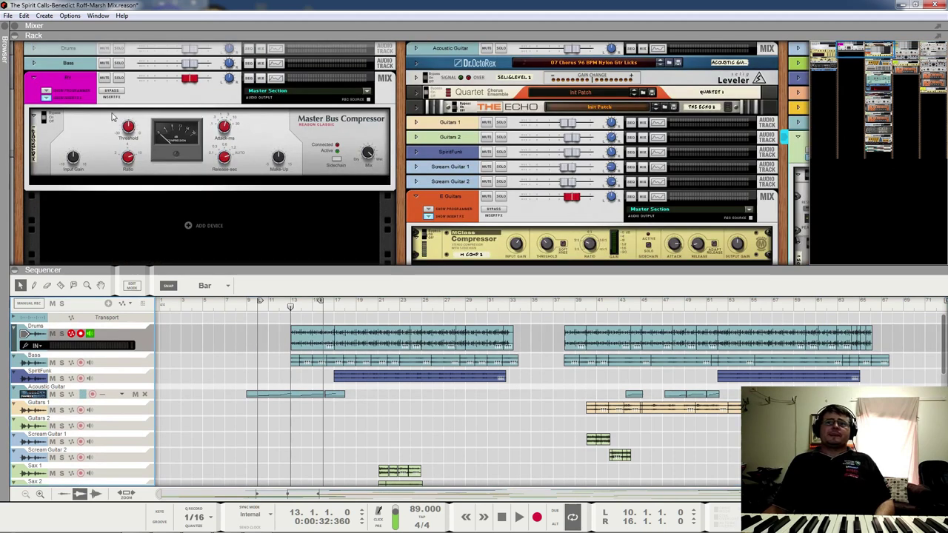
pyautogui.click(34, 50)
pyautogui.click(33, 50)
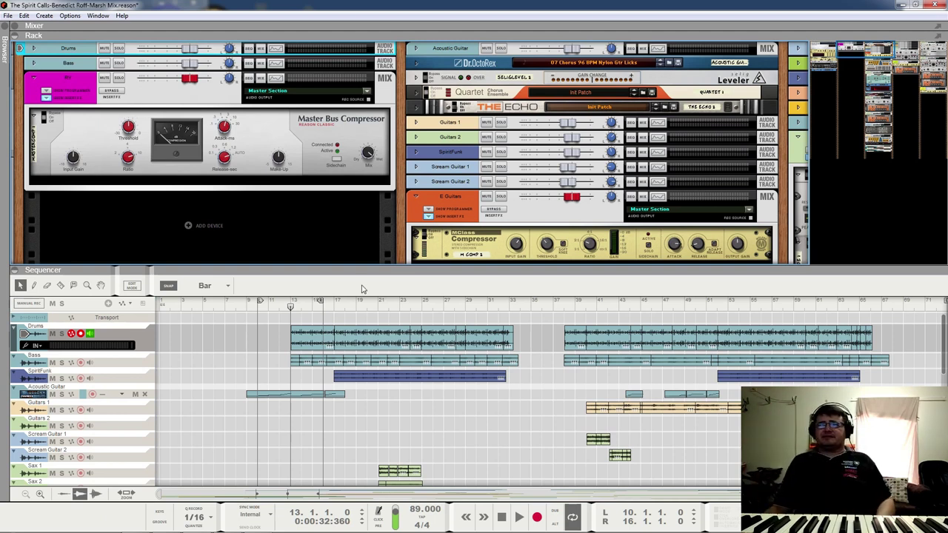
# - Solo the Drums channel and play it from bar 17
pyautogui.click(334, 305)
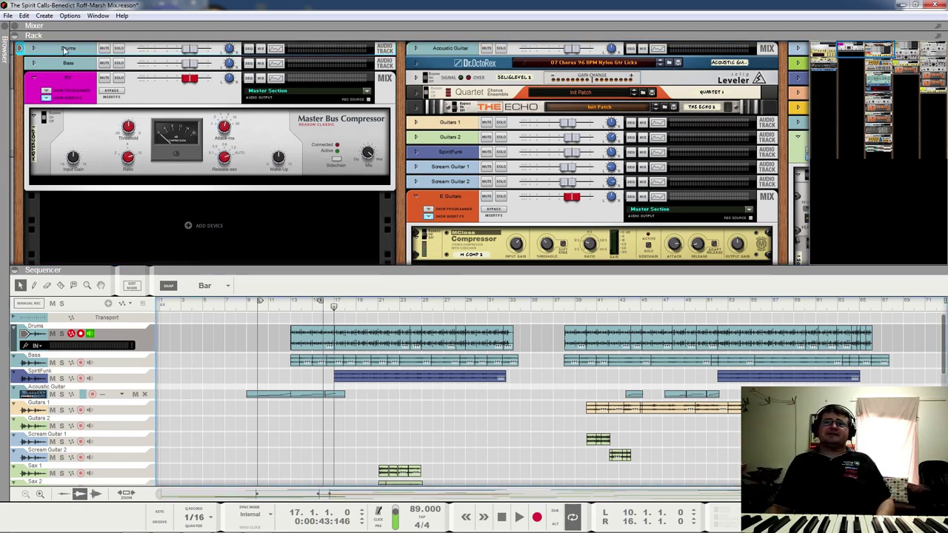
pyautogui.press('space')
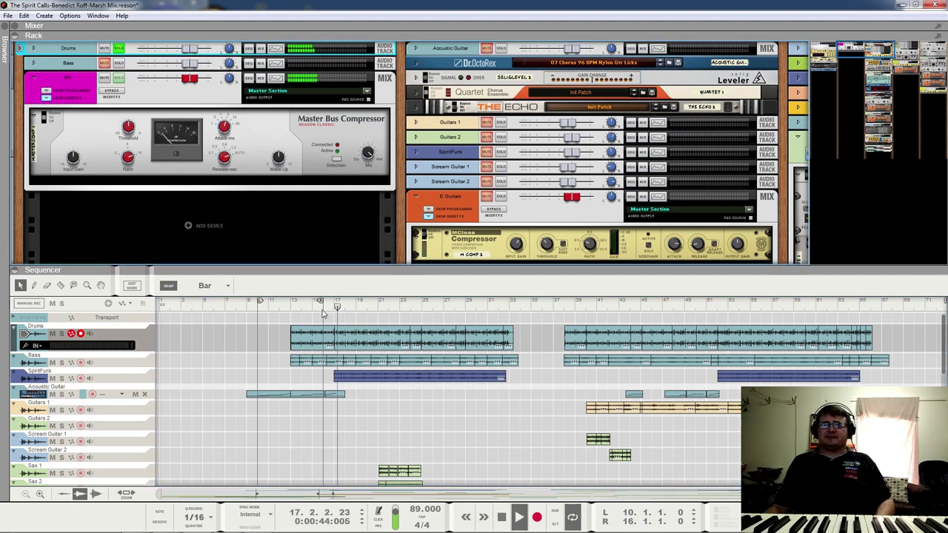
pyautogui.click(325, 308)
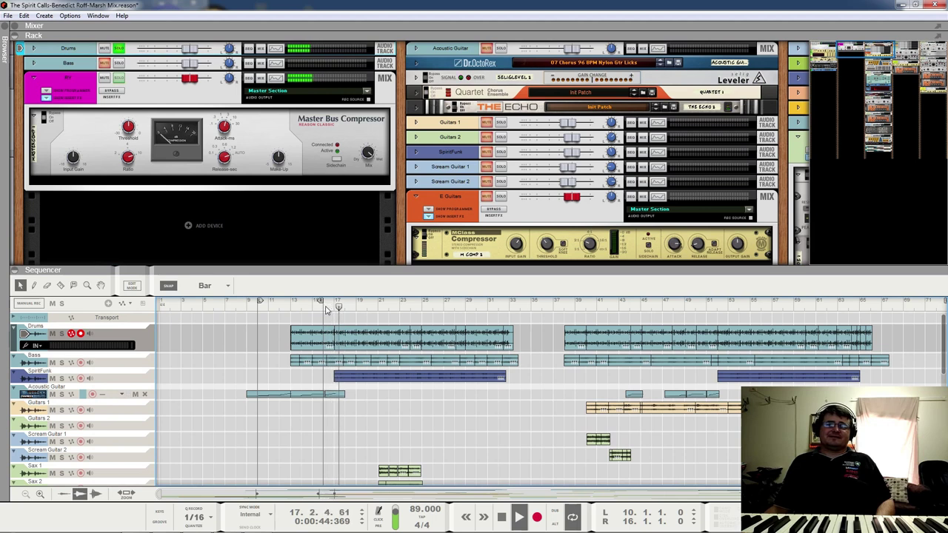
pyautogui.press('space')
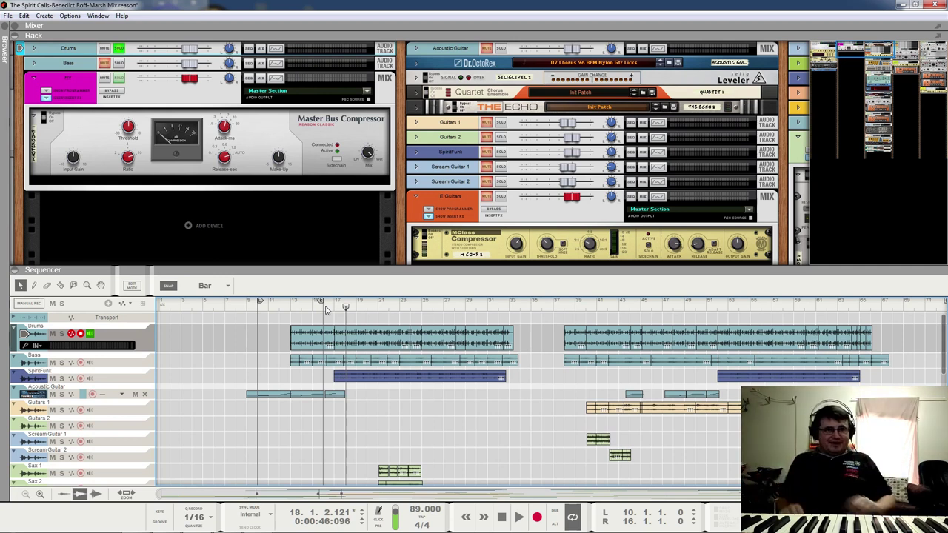
# - Open the Drums channel's Spectrum EQ over the sequencer and examine its high, high-mid and low frequency bands
pyautogui.press('F2')
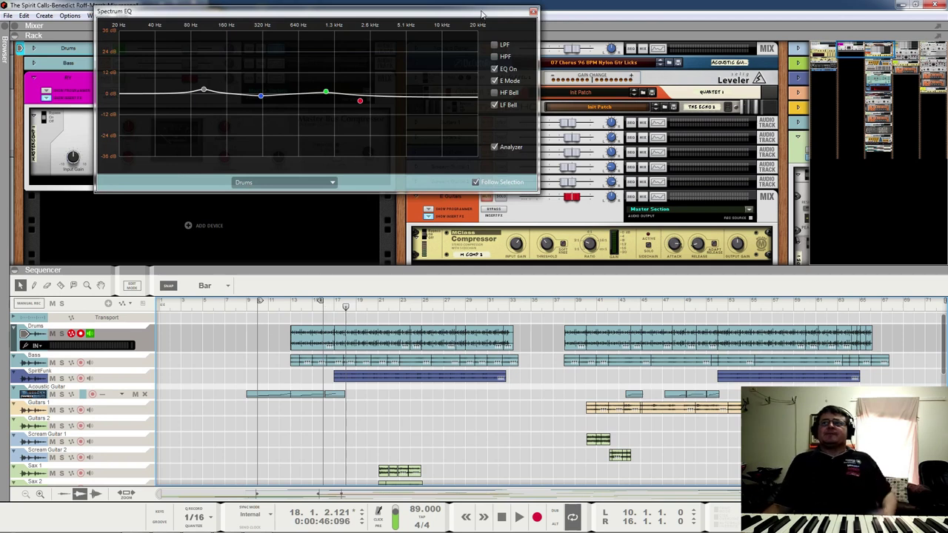
pyautogui.moveTo(424, 8); pyautogui.dragTo(595, 206)
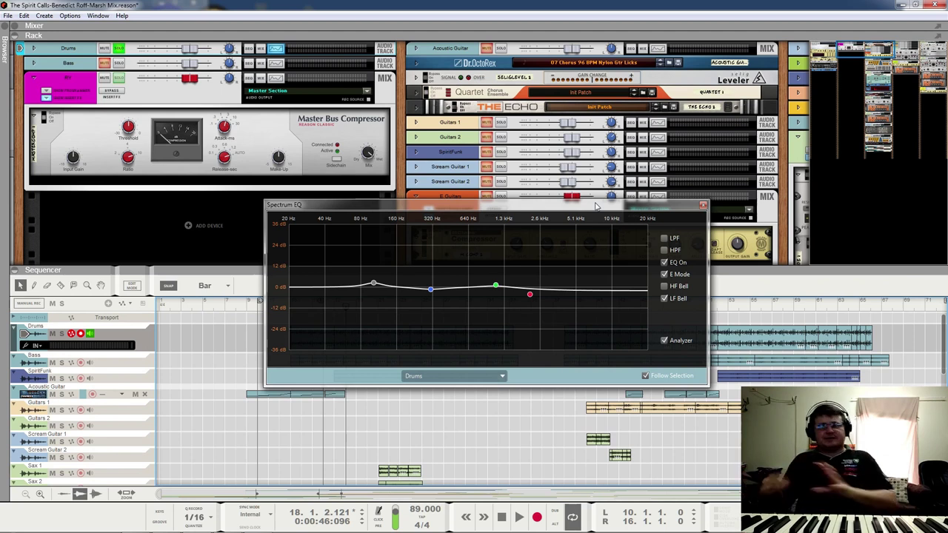
pyautogui.moveTo(529, 295)
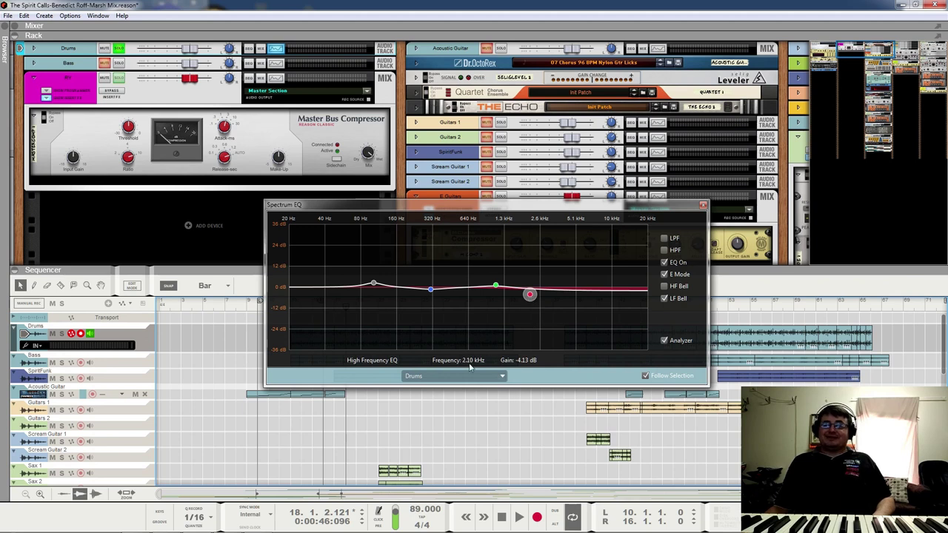
pyautogui.moveTo(496, 286)
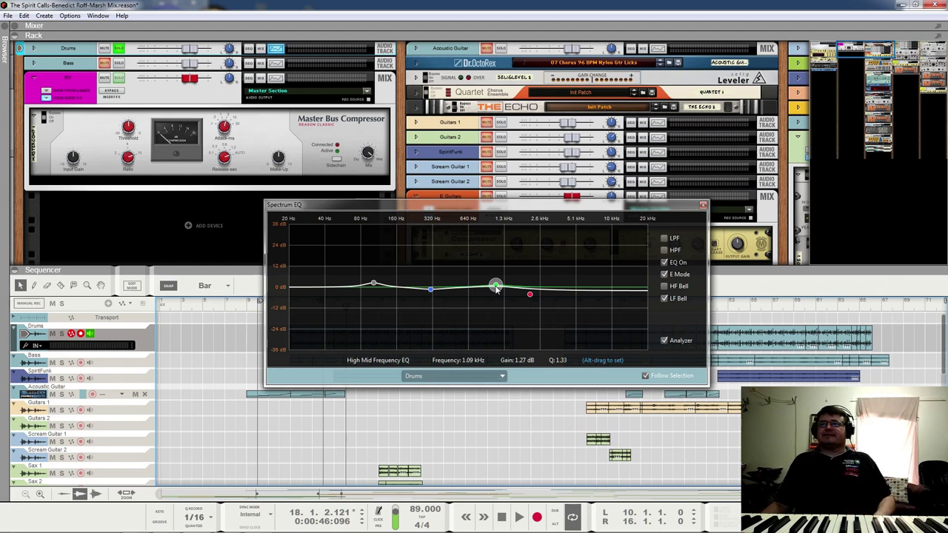
pyautogui.click(373, 285)
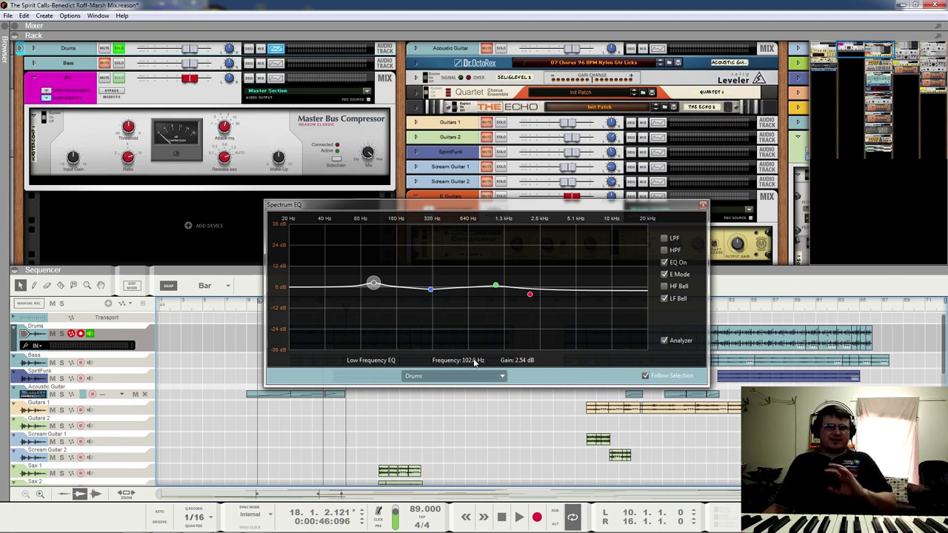
pyautogui.click(495, 285)
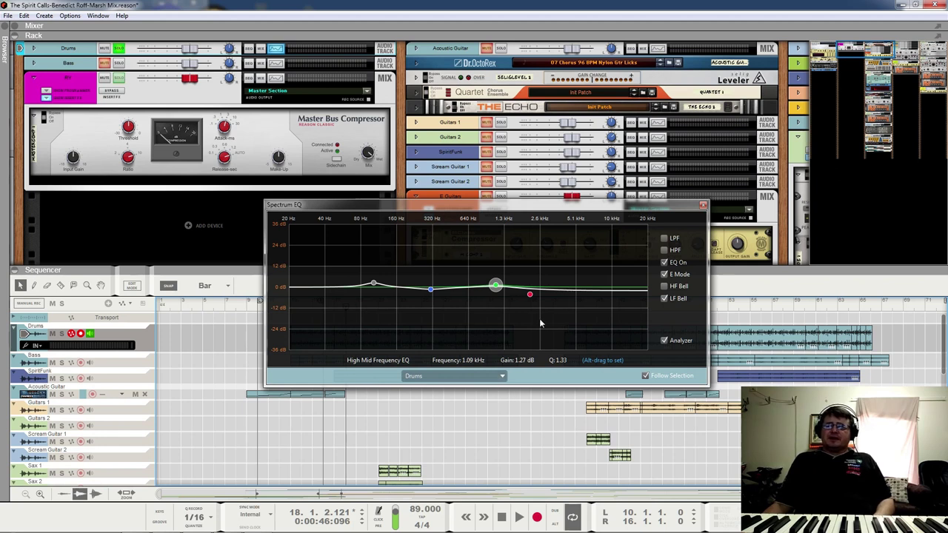
# - Turn off the Drums solo and compare the Drums EQ off and on in the full mix, closing the Spectrum EQ with it on
pyautogui.press('space')
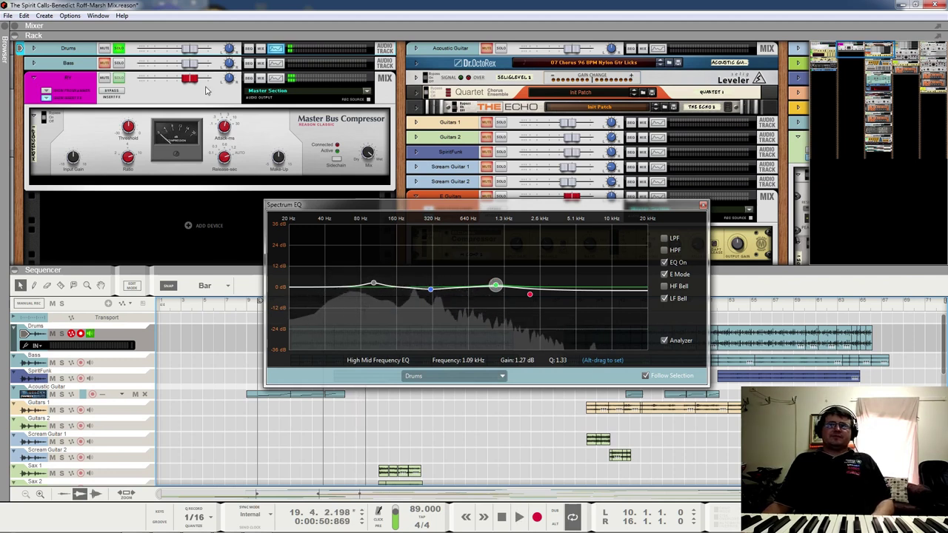
pyautogui.press('space')
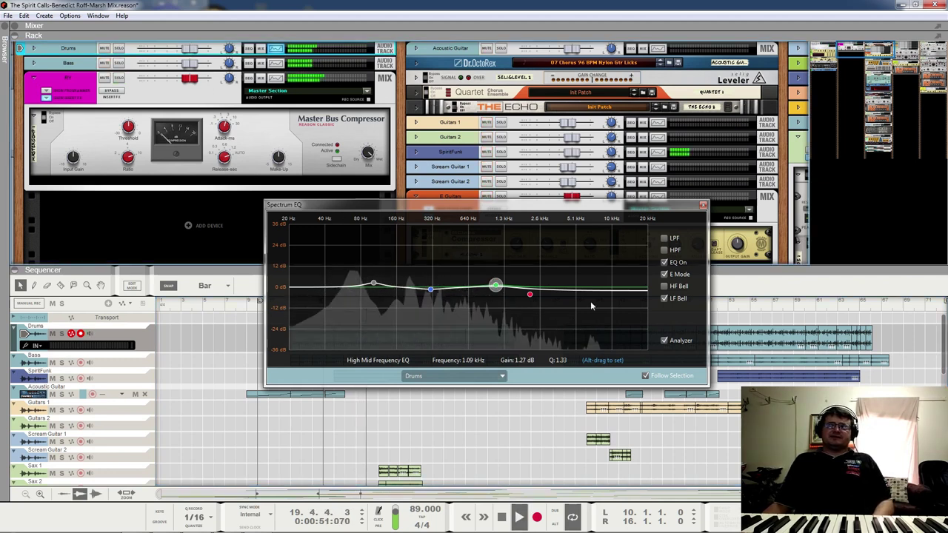
pyautogui.click(665, 264)
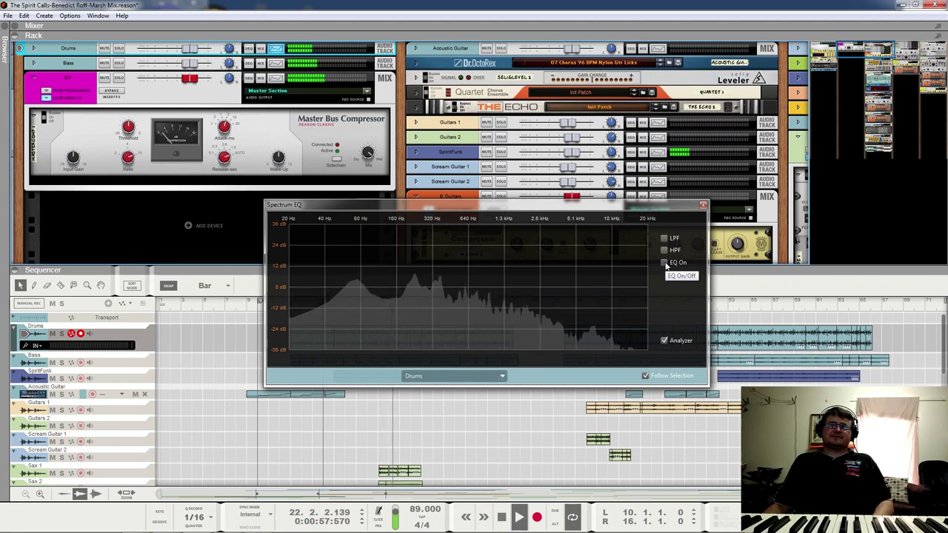
pyautogui.click(664, 262)
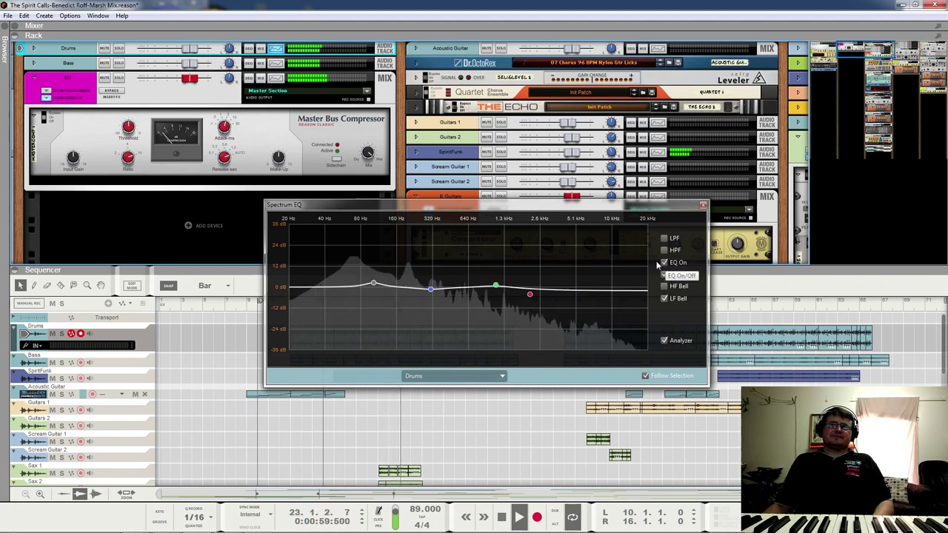
pyautogui.press('Escape')
# - Show the mixer above the rack and enlarge the rack area by shrinking the sequencer
pyautogui.click(27, 30)
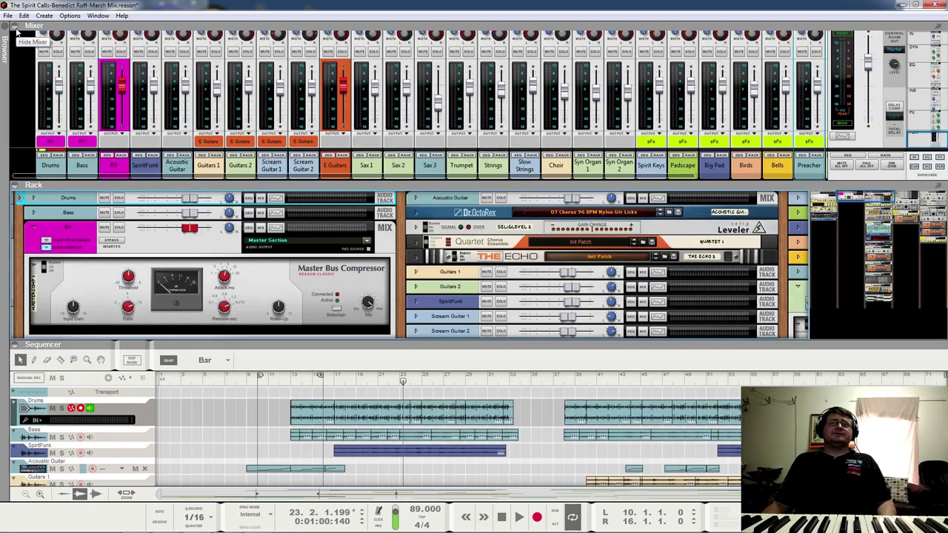
pyautogui.scroll(5, 46, 172)
pyautogui.scroll(-5, 46, 171)
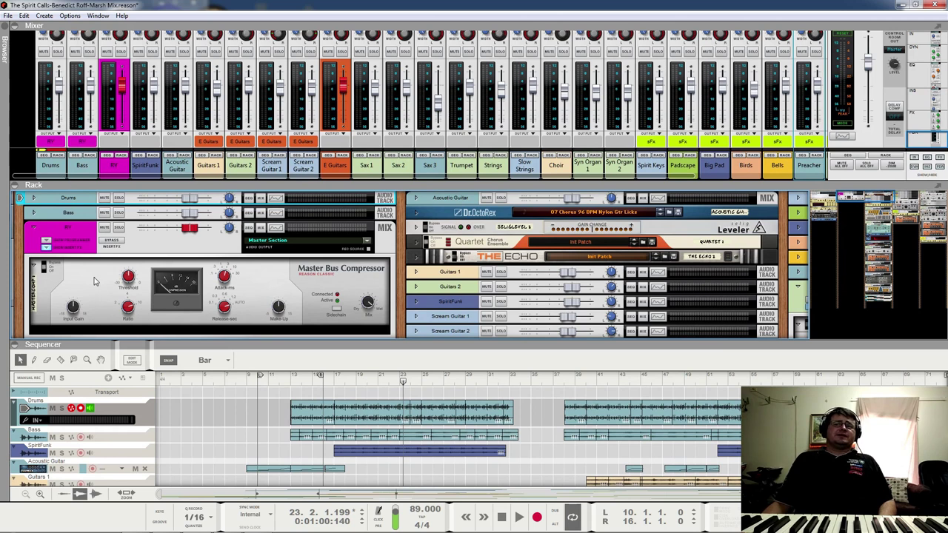
pyautogui.moveTo(172, 345); pyautogui.dragTo(176, 361)
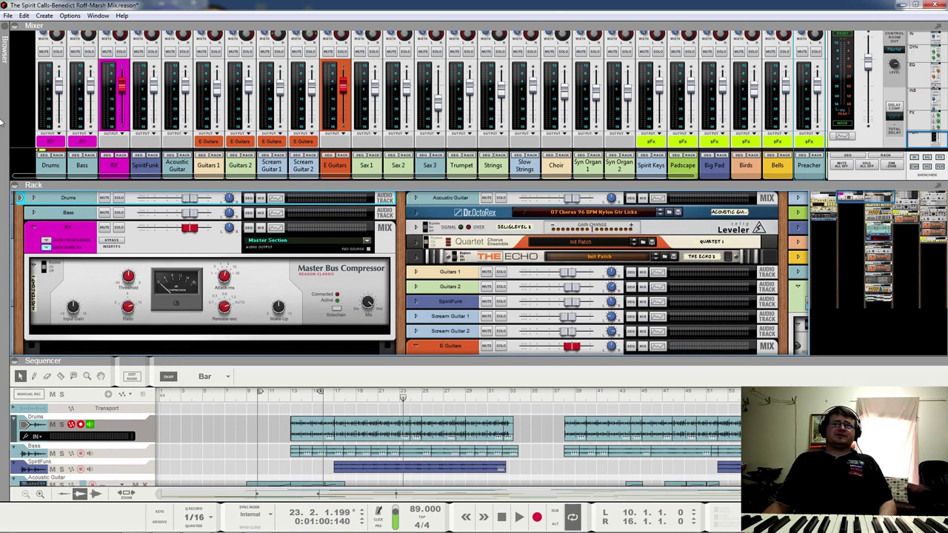
# - Play the full mix and bypass the Drums channel's EQ in its Spectrum EQ window
pyautogui.scroll(2, 57, 58)
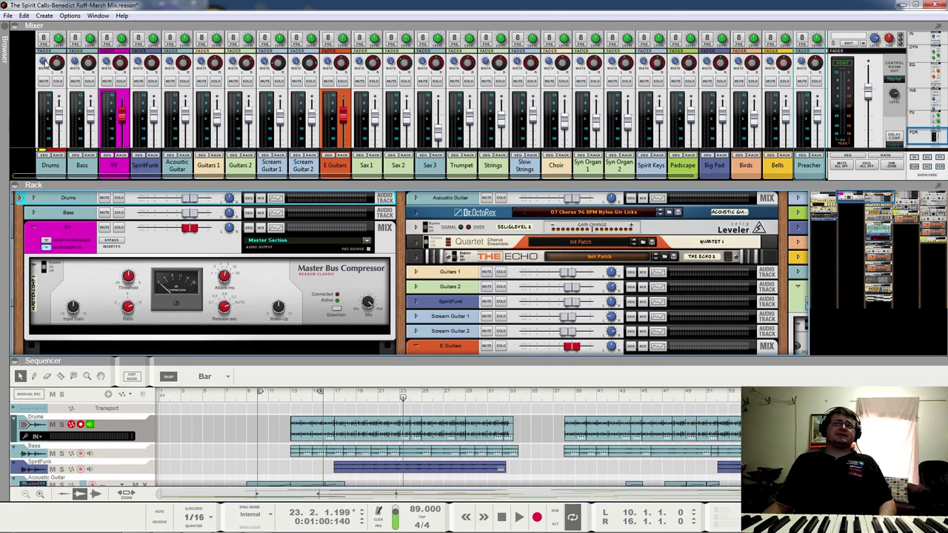
pyautogui.press('space')
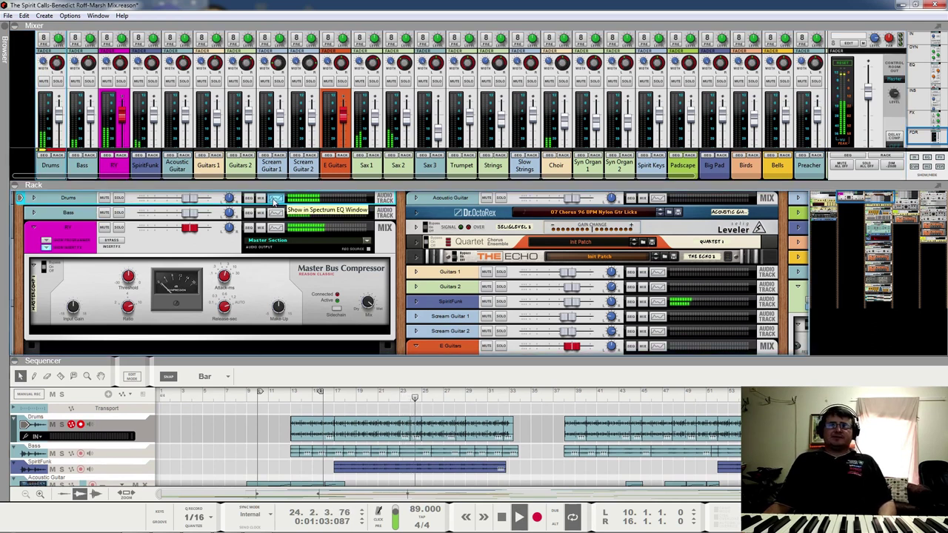
pyautogui.hotkey('ctrl', 'e')
pyautogui.click(664, 263)
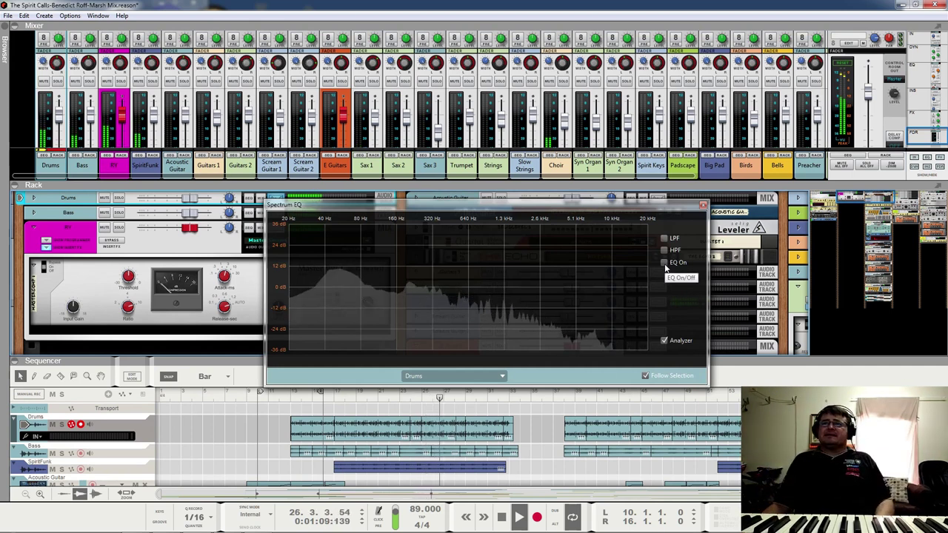
pyautogui.click(44, 62)
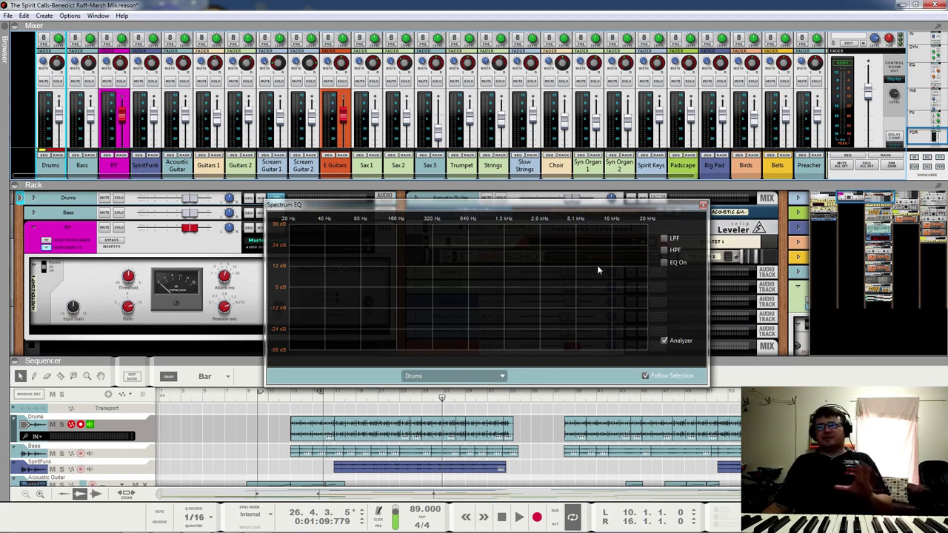
# - Turn the Drums EQ back on, examine its high-frequency band and the channel's stereo width, and close the Spectrum EQ
pyautogui.click(664, 262)
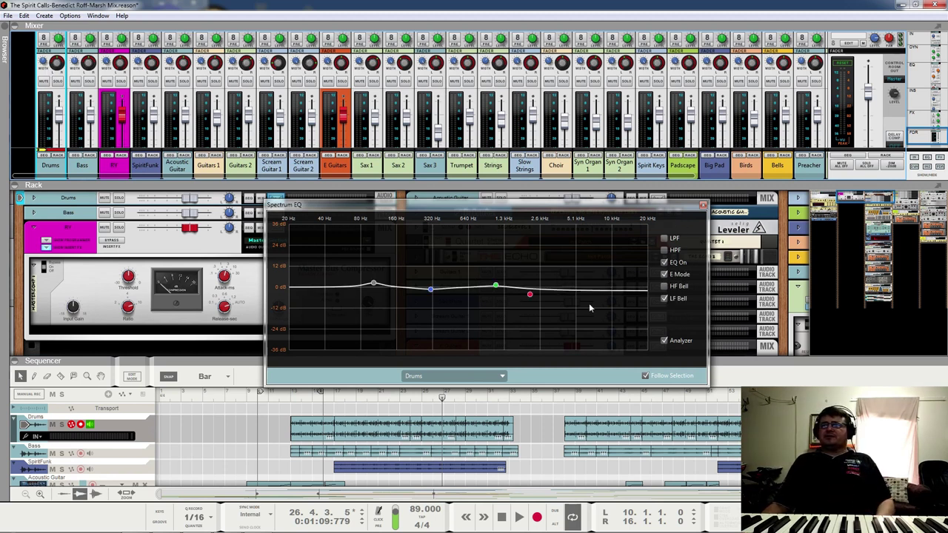
pyautogui.click(529, 294)
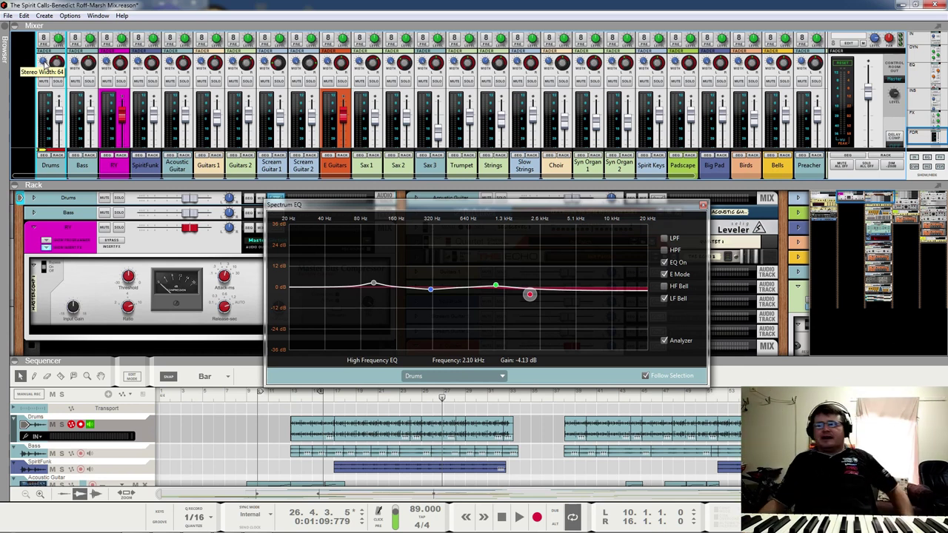
pyautogui.click(703, 205)
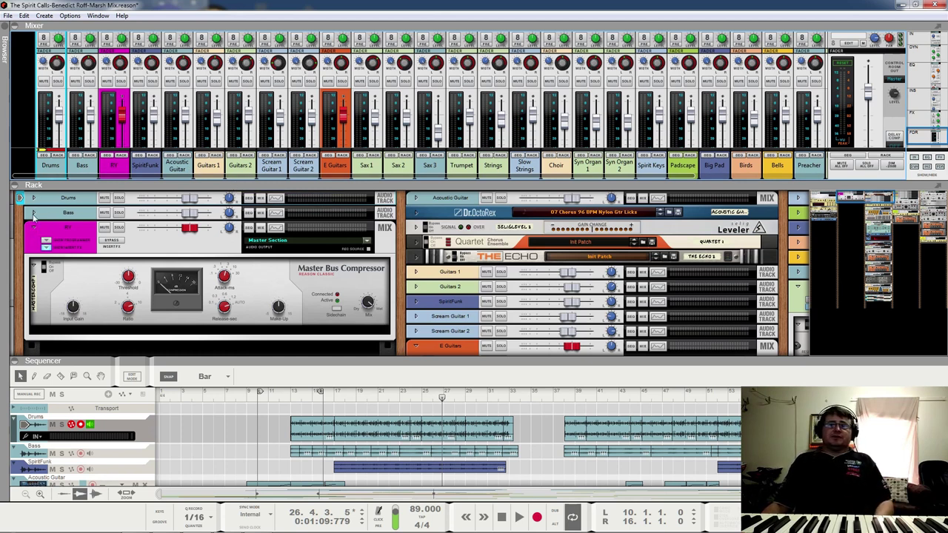
# - Open the Bass channel's Spectrum EQ, solo Bass during playback, and turn on LF Bell while testing the low-frequency band
pyautogui.click(278, 215)
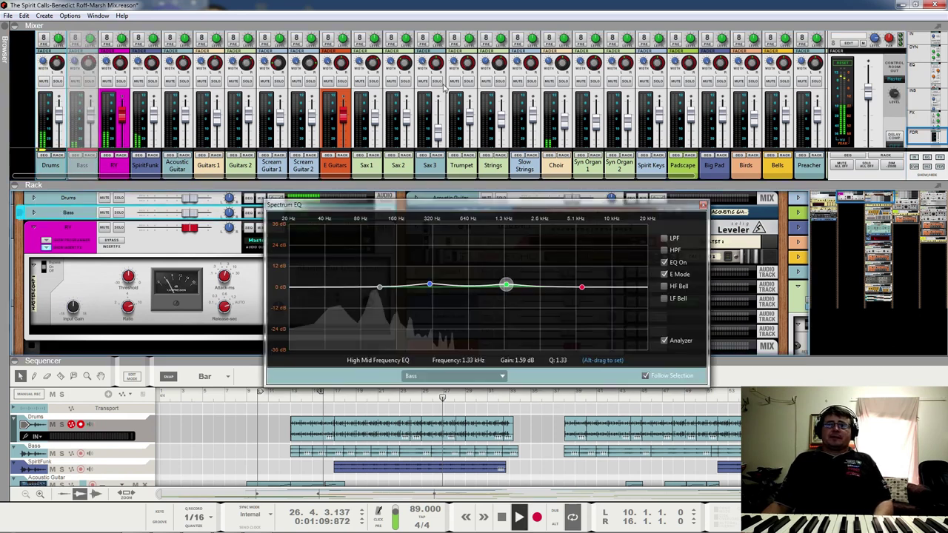
pyautogui.click(89, 80)
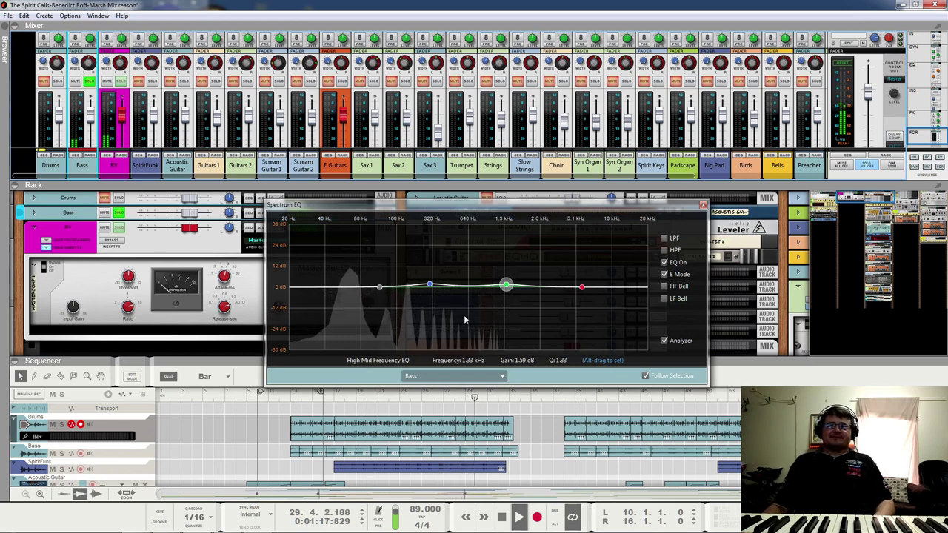
pyautogui.click(378, 287)
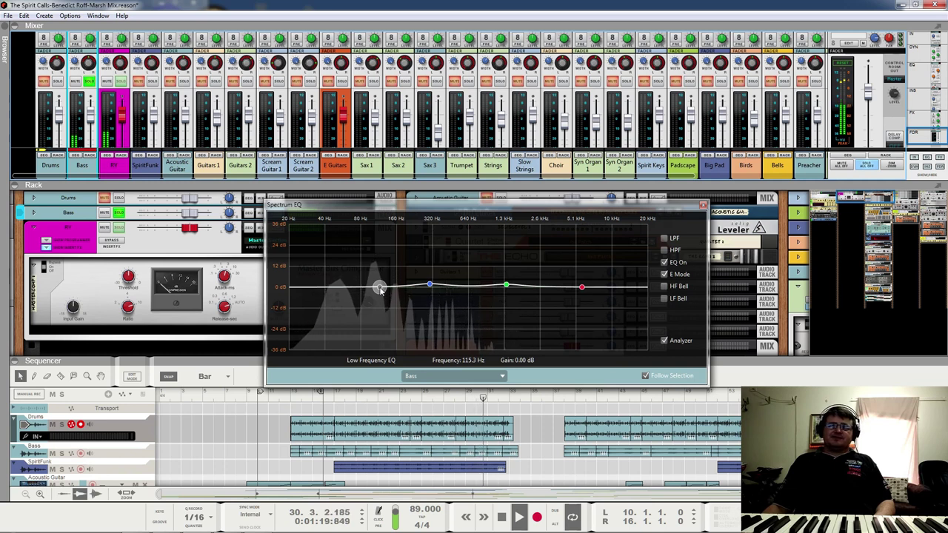
pyautogui.click(663, 299)
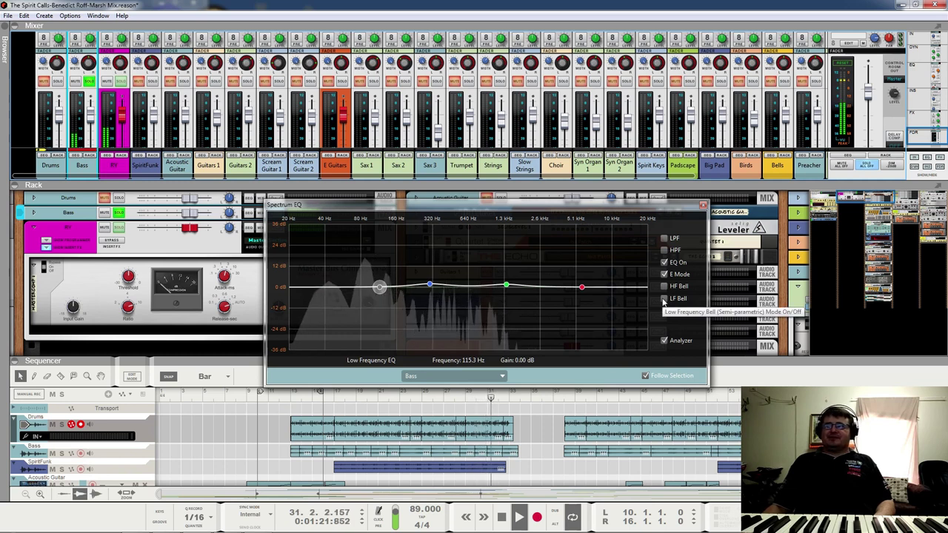
pyautogui.moveTo(379, 287); pyautogui.dragTo(379, 265)
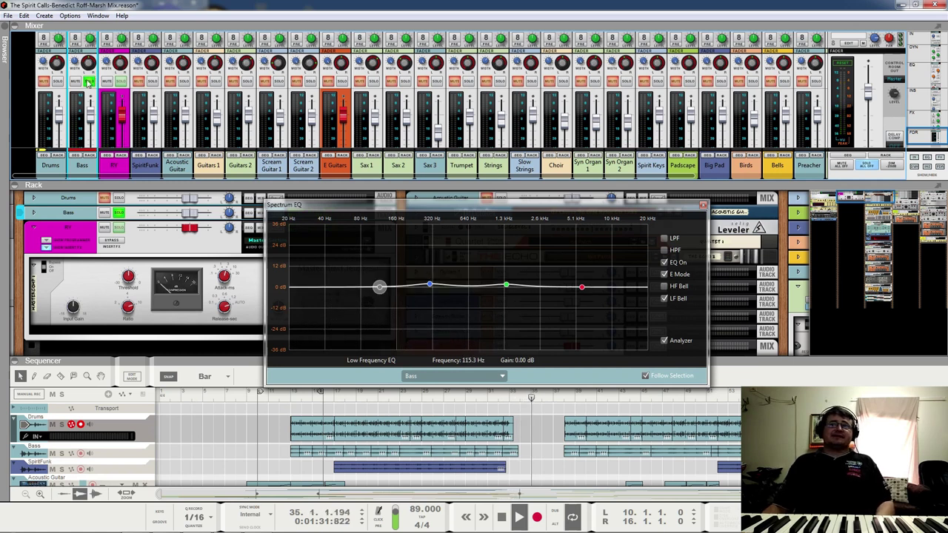
# - Turn off the Bass solo and compare the Bass EQ off and on in the full mix from bar 13
pyautogui.moveTo(506, 286); pyautogui.dragTo(505, 284)
pyautogui.click(295, 393)
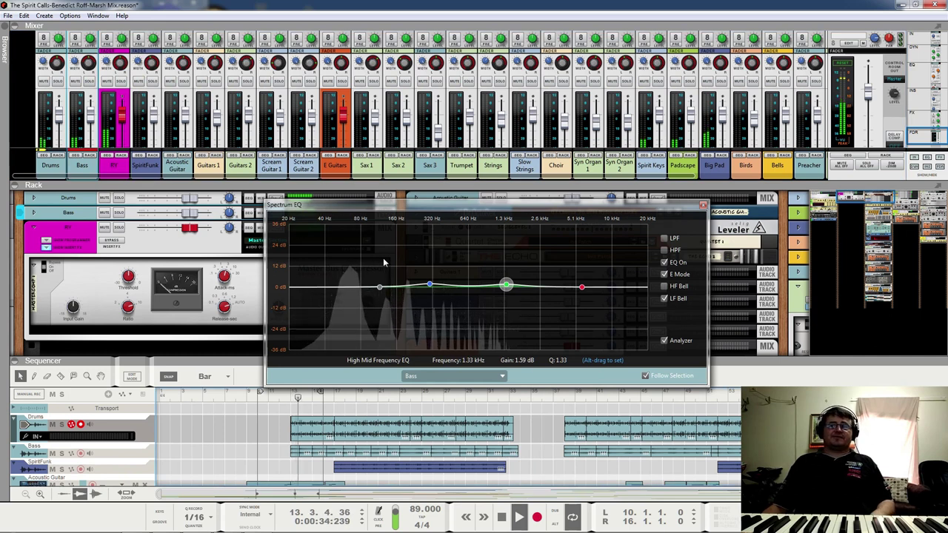
pyautogui.click(664, 263)
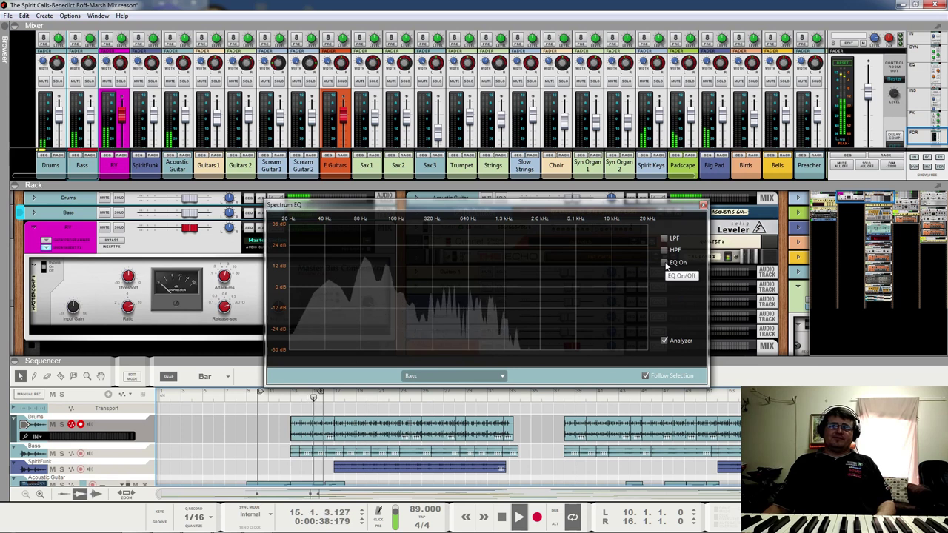
pyautogui.click(664, 263)
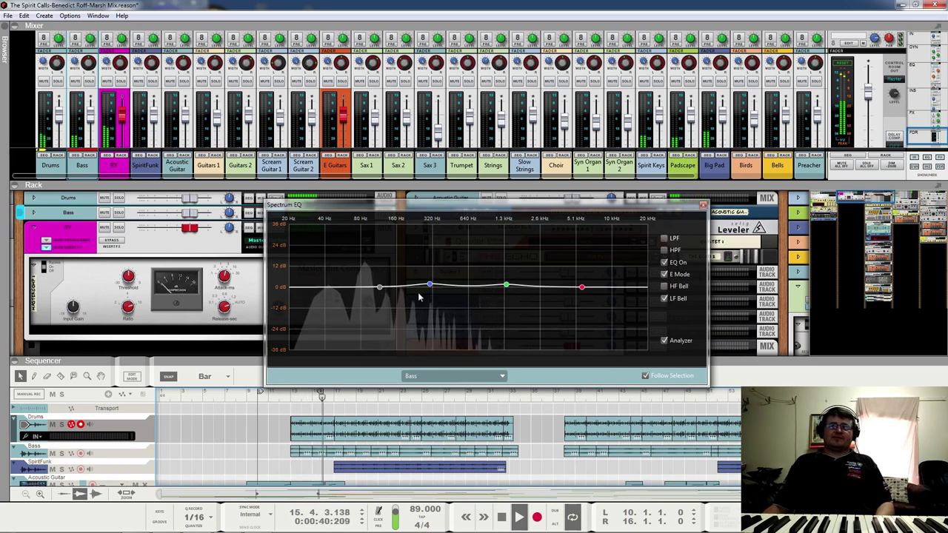
# - Play the mix from about bar 18, stop, and examine the Bass EQ's low-mid and high-mid frequency bands
pyautogui.click(347, 392)
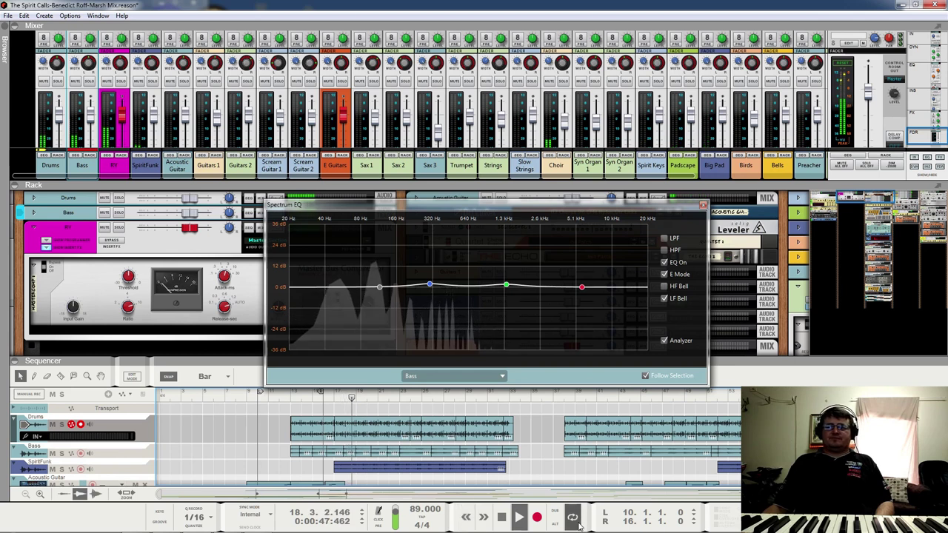
pyautogui.moveTo(429, 285)
pyautogui.press('space')
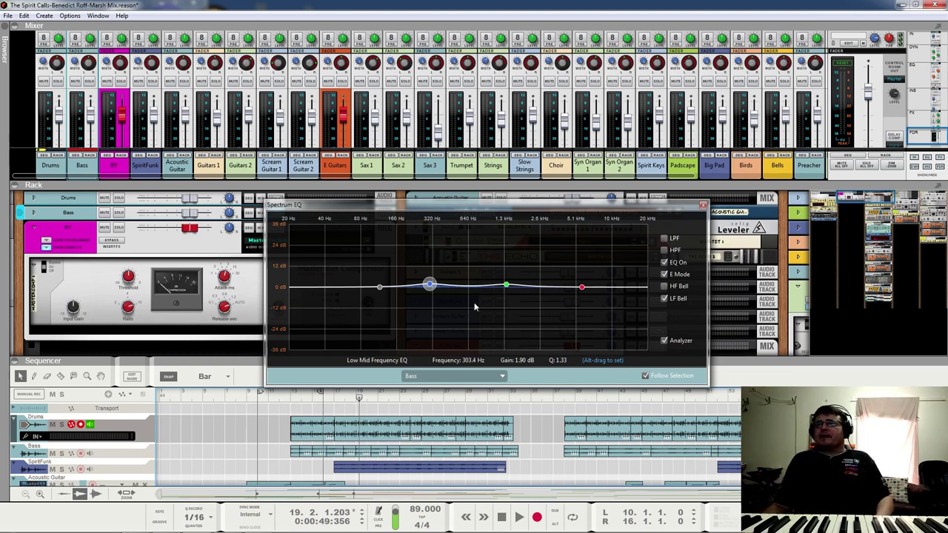
pyautogui.click(505, 290)
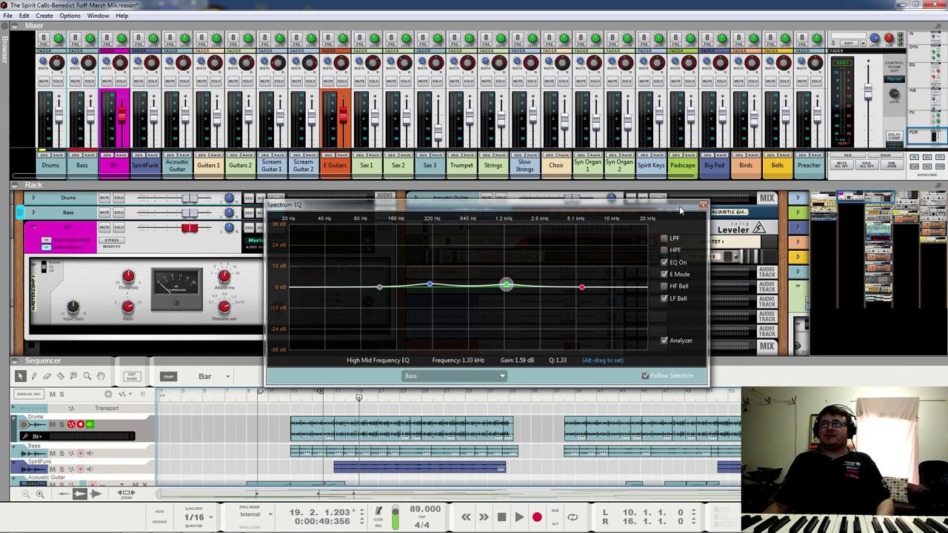
# - Solo the RY bus and compare its insert effects bypassed and active, moving the Spectrum EQ window clear of the compressor
pyautogui.press('space')
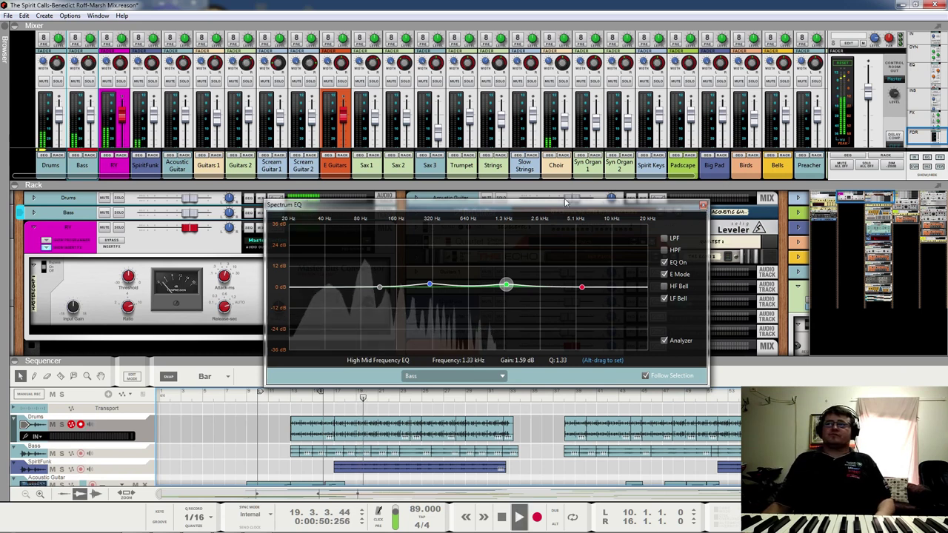
pyautogui.click(122, 81)
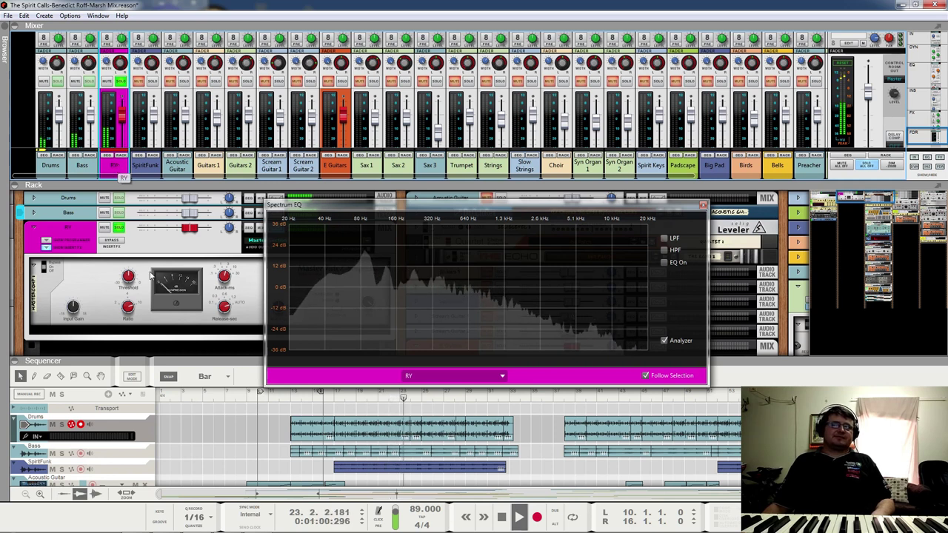
pyautogui.click(120, 241)
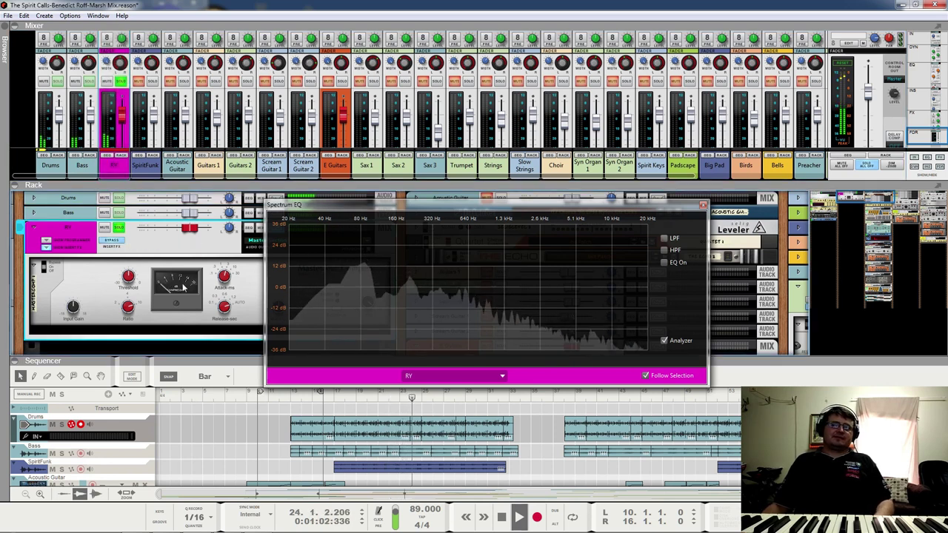
pyautogui.moveTo(343, 208); pyautogui.dragTo(514, 146)
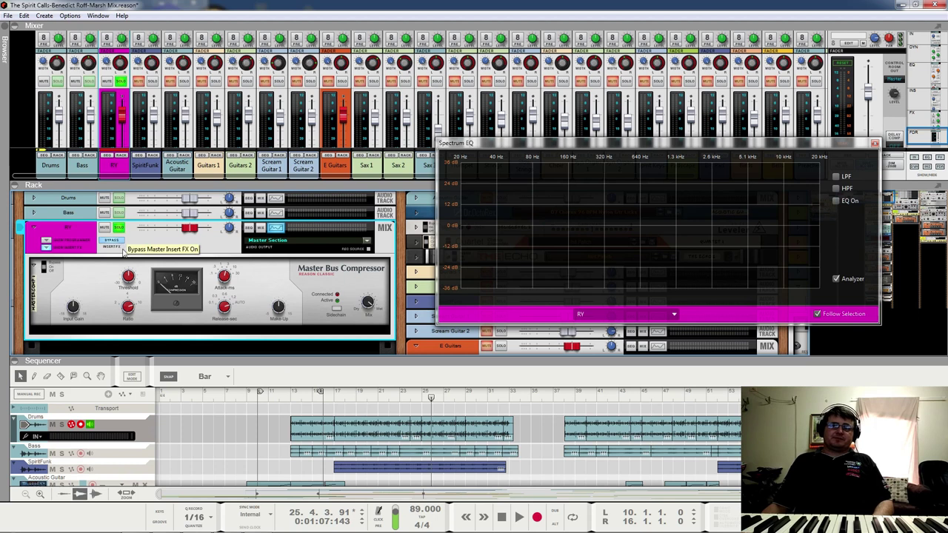
pyautogui.press('space')
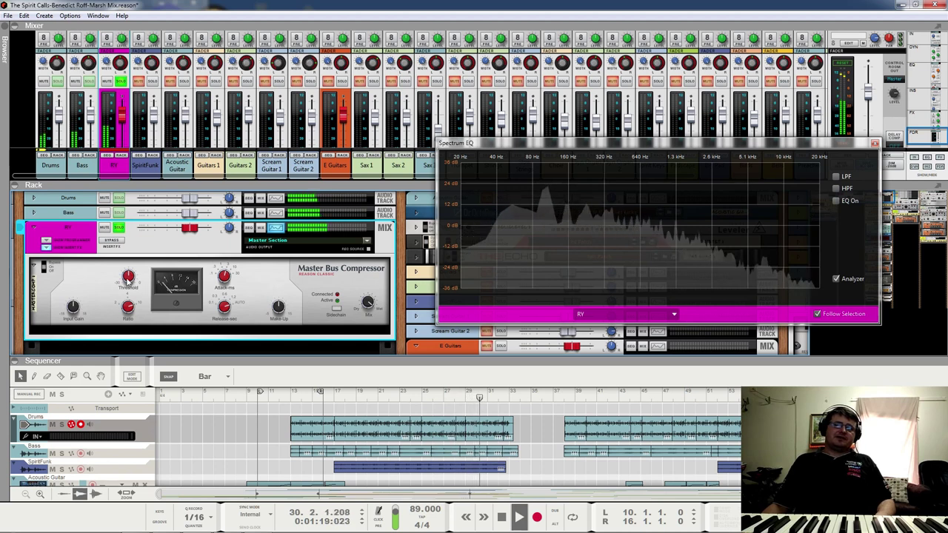
# - Examine the ratio, attack and release settings of the RY bus's Master Bus Compressor
pyautogui.moveTo(129, 311)
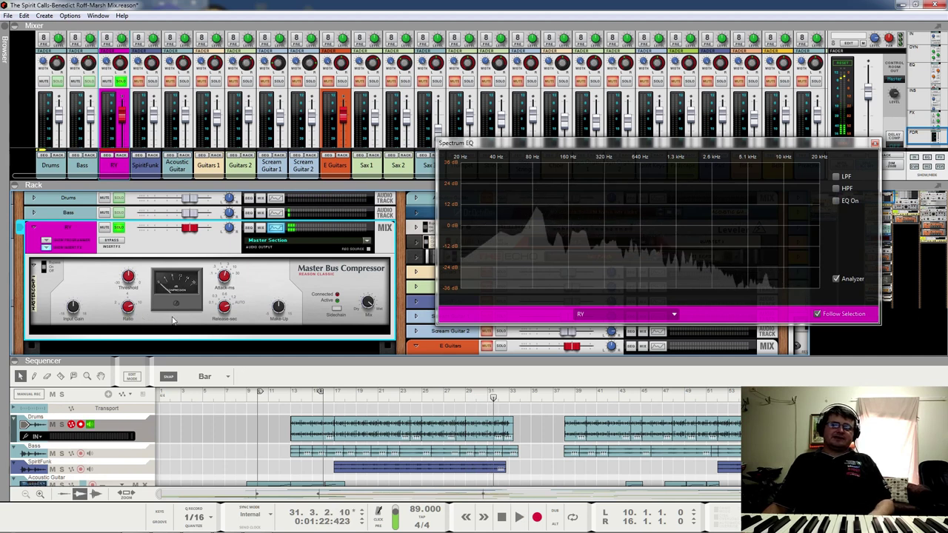
pyautogui.moveTo(219, 287)
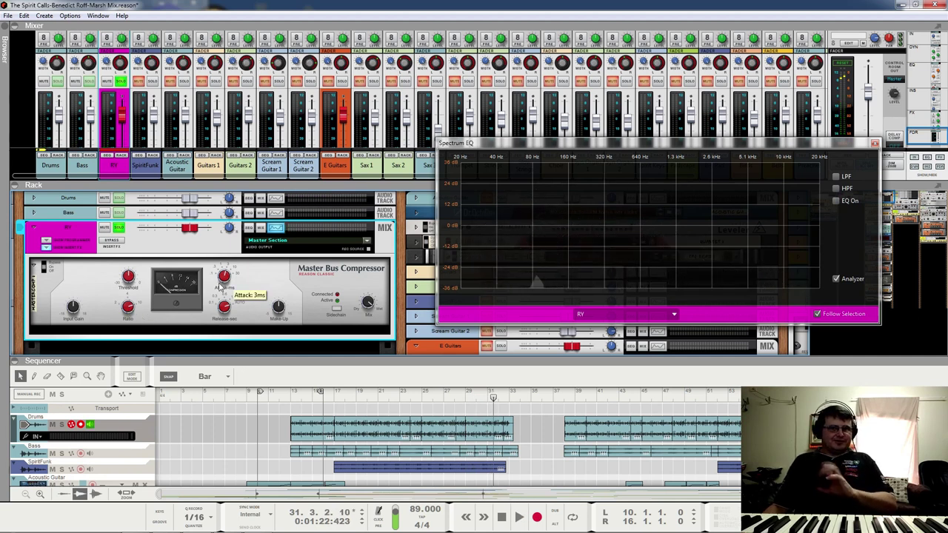
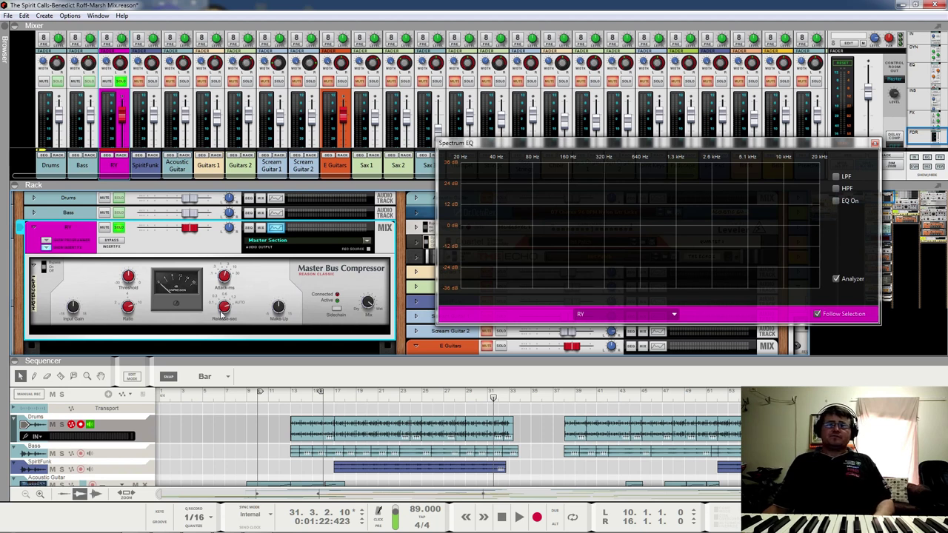
pyautogui.click(223, 308)
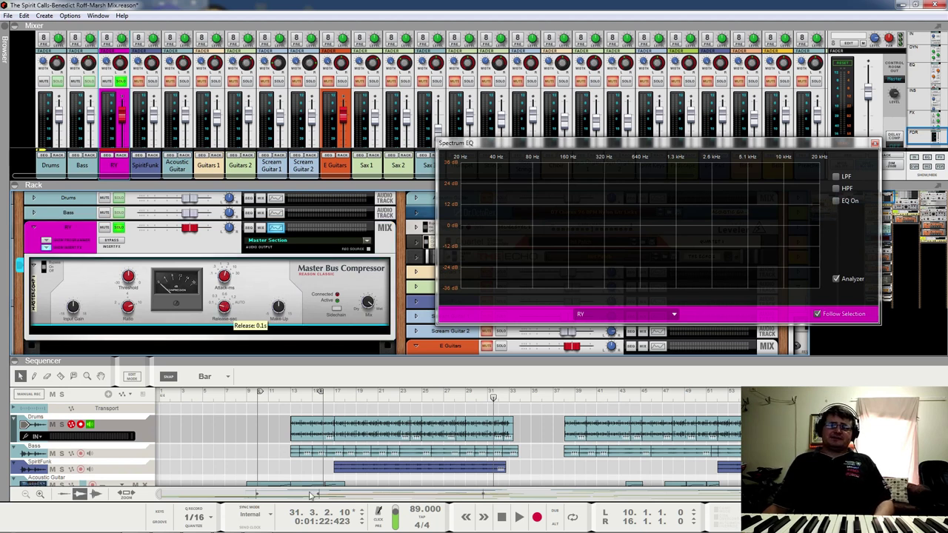
# - Play the soloed RY bus, replaying from about bar 23, to audition the Master Bus Compressor's release setting
pyautogui.press('space')
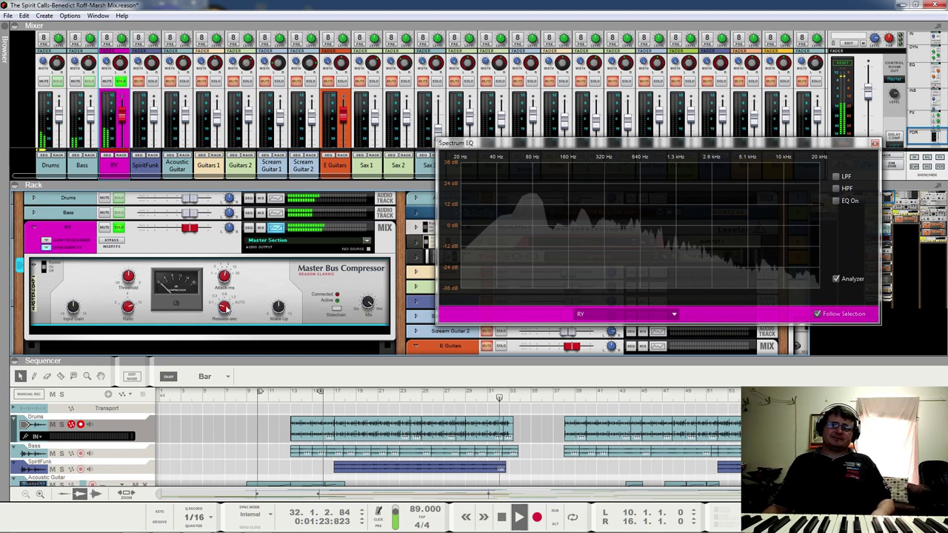
pyautogui.moveTo(224, 309)
pyautogui.moveTo(225, 310); pyautogui.dragTo(239, 141)
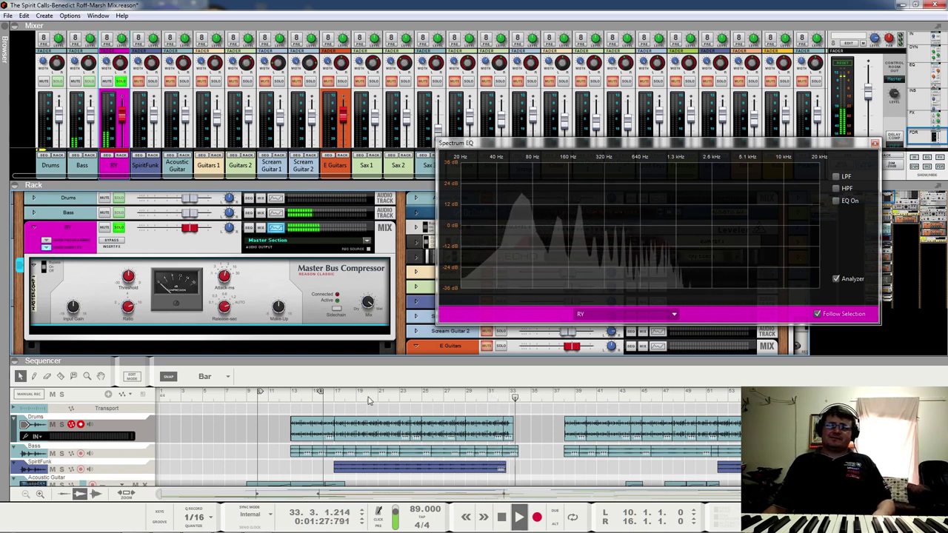
pyautogui.click(404, 393)
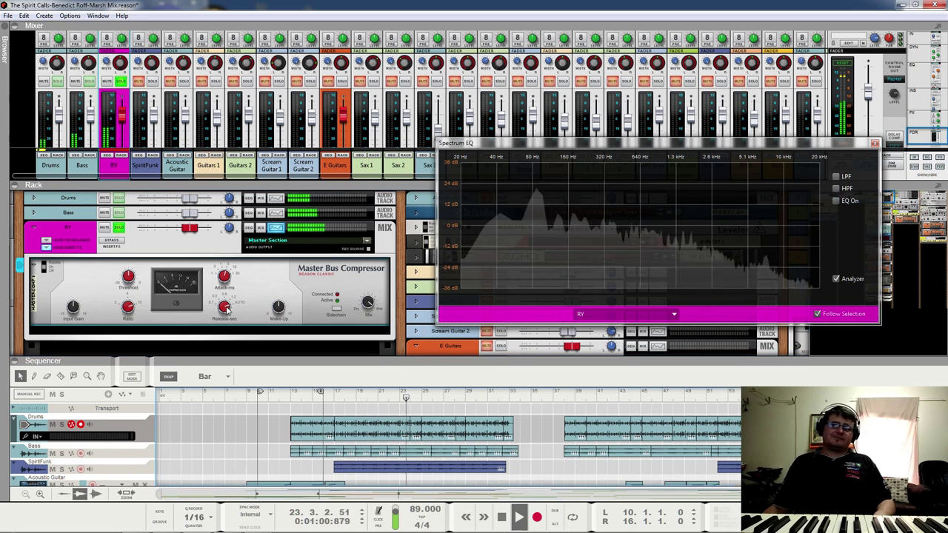
pyautogui.moveTo(227, 311)
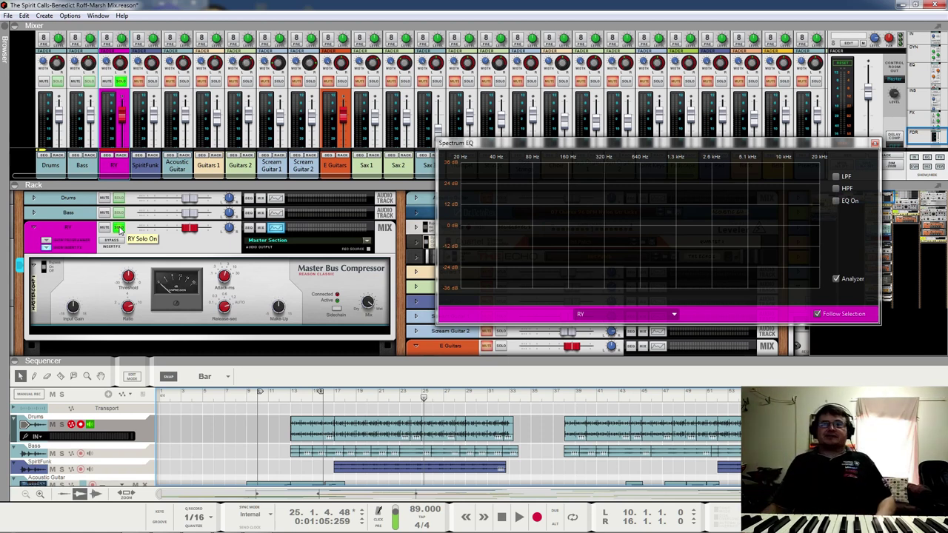
# - Turn off the RY bus solo and solo the SpiritFunk channel
pyautogui.click(120, 231)
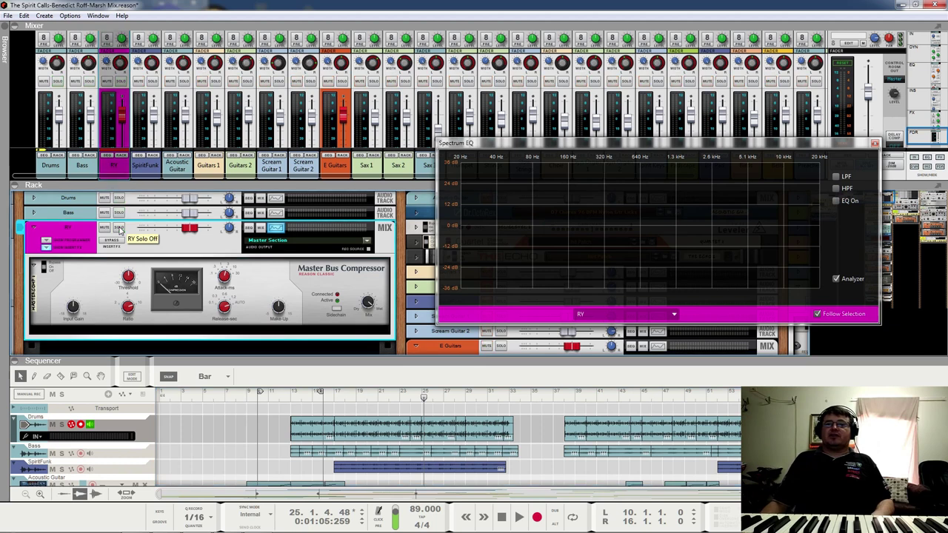
pyautogui.click(152, 80)
pyautogui.click(121, 87)
# - Play the soloed SpiritFunk channel from about bar 20 and again from about bar 54, and show its EQ curve
pyautogui.click(367, 398)
pyautogui.press('space')
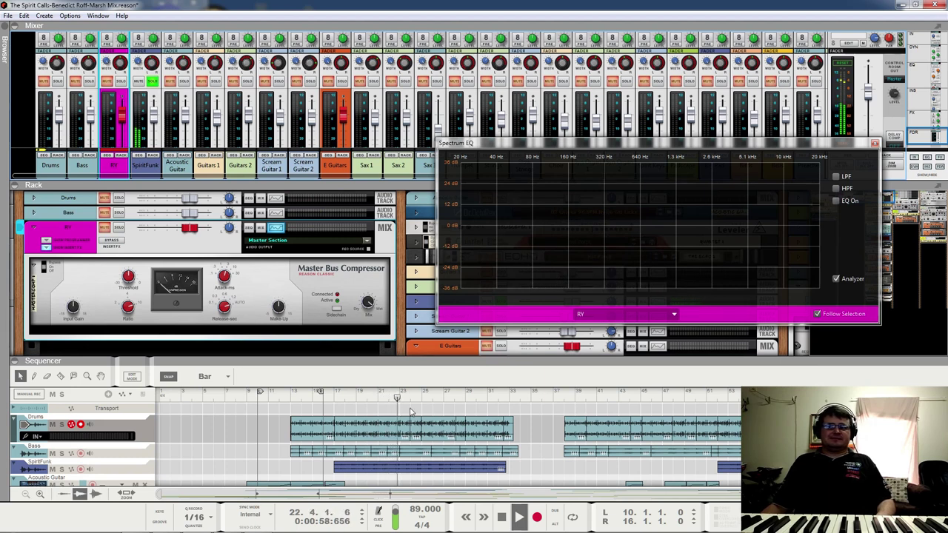
pyautogui.click(737, 397)
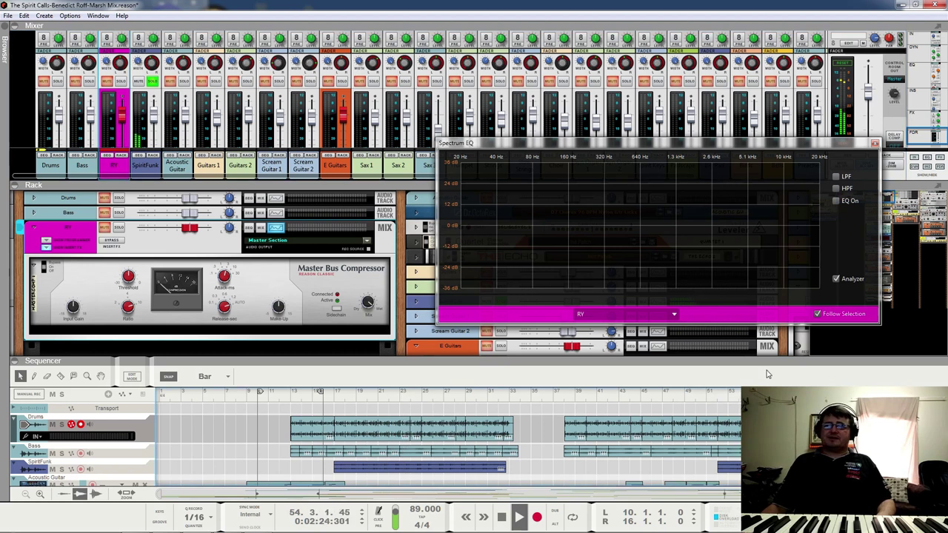
pyautogui.click(148, 164)
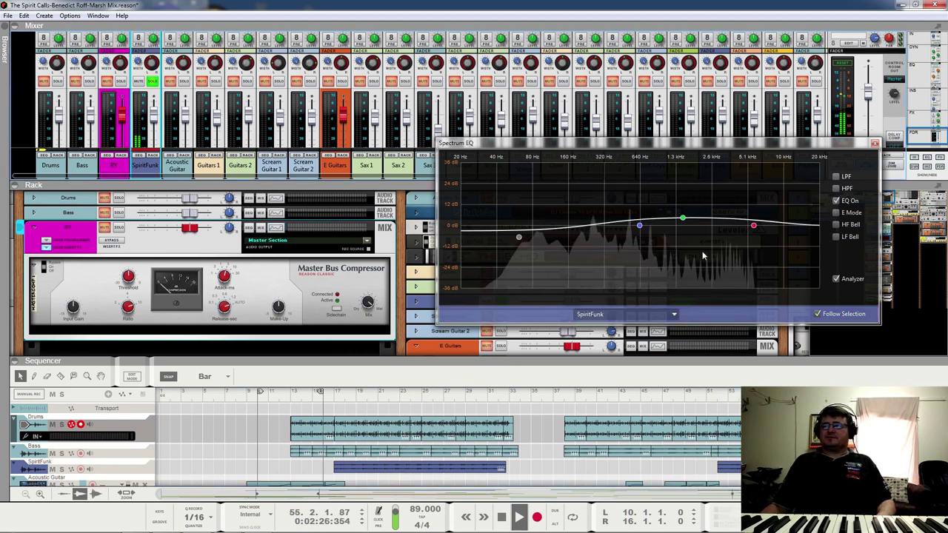
# - Compare SpiritFunk with its EQ off and on, check its high-mid band, and replay from bar 54
pyautogui.click(835, 201)
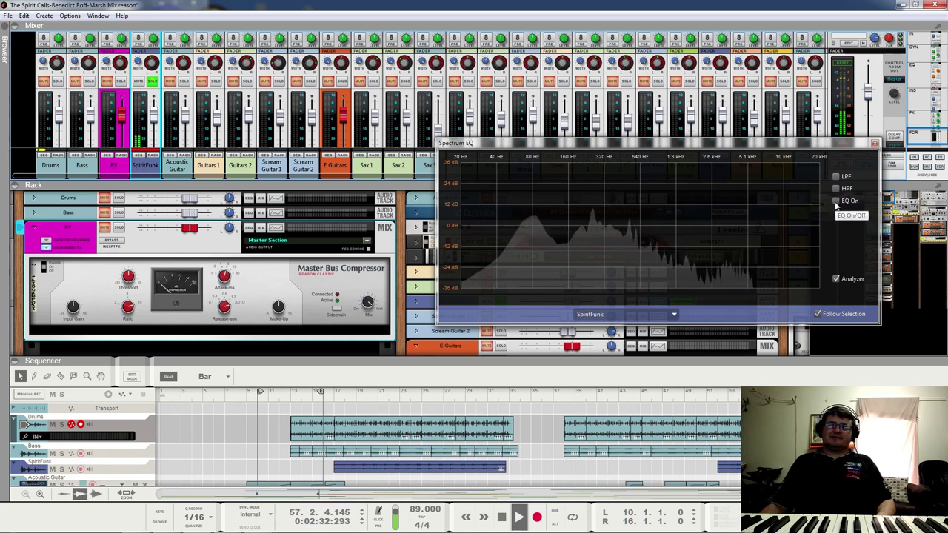
pyautogui.click(835, 203)
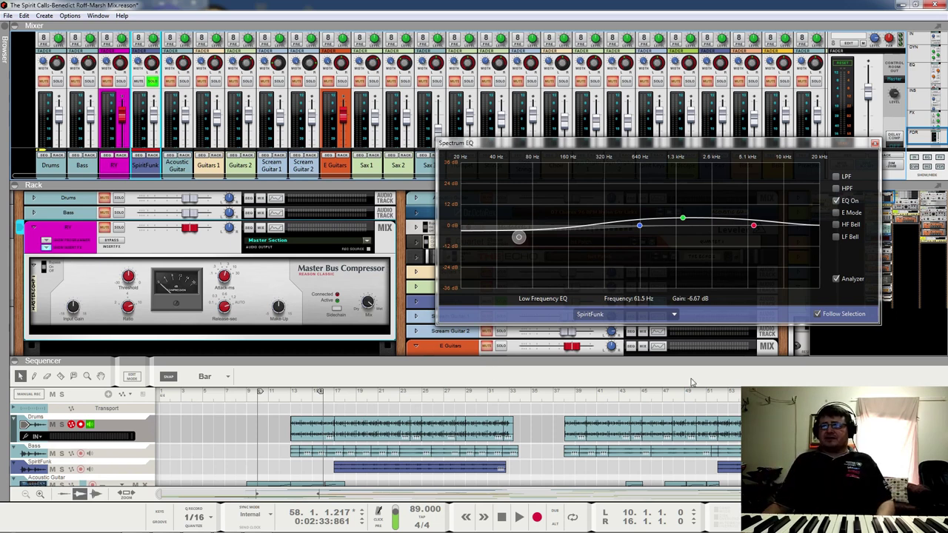
pyautogui.click(683, 220)
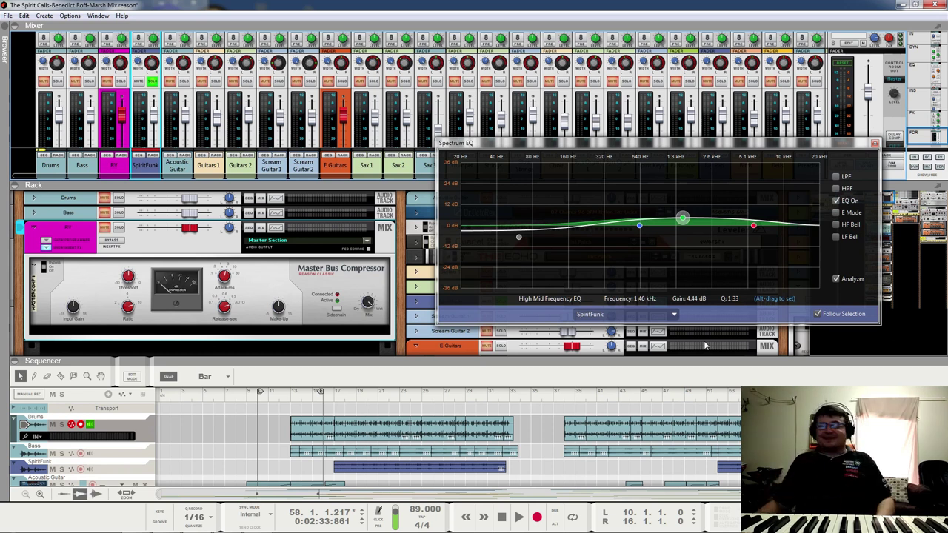
pyautogui.press('space')
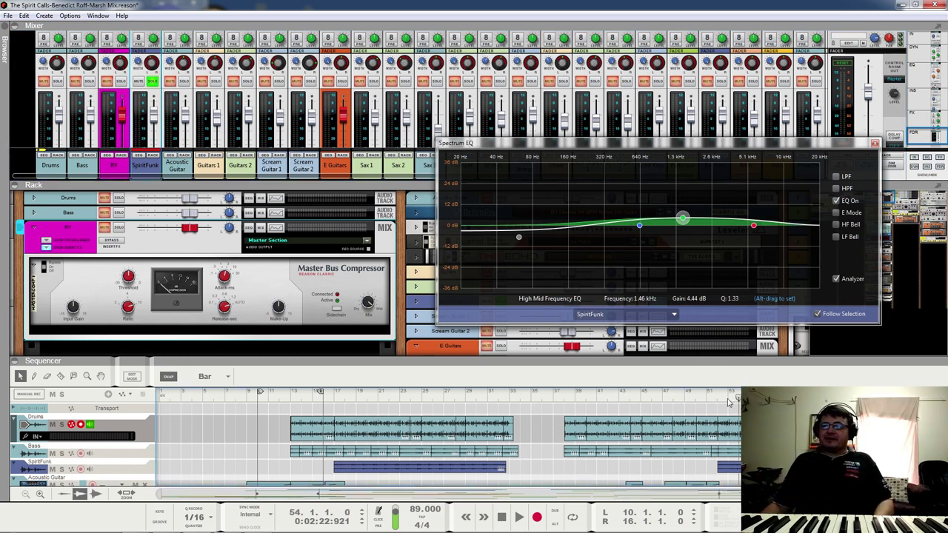
# - Solo RY alongside SpiritFunk, clear both solos, and solo the Acoustic Guitar channel
pyautogui.click(120, 80)
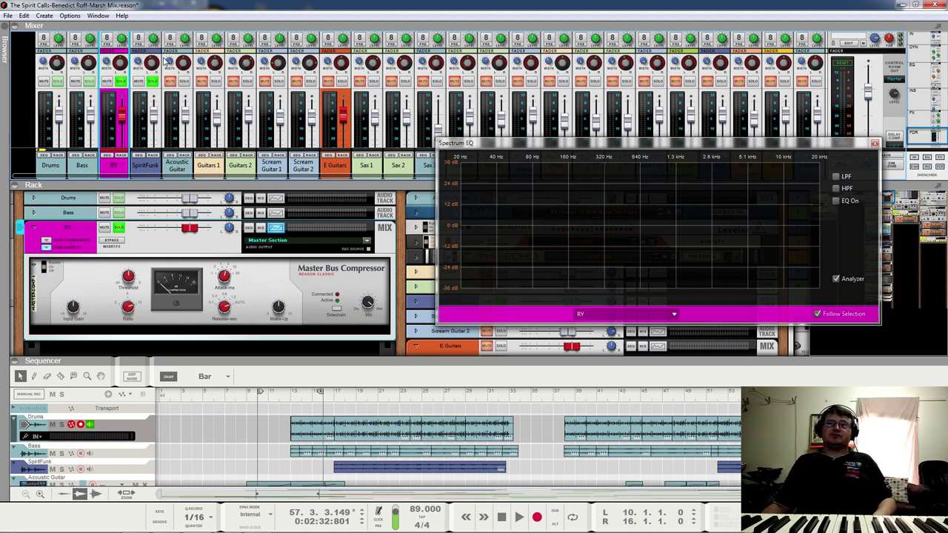
pyautogui.click(154, 83)
pyautogui.click(125, 89)
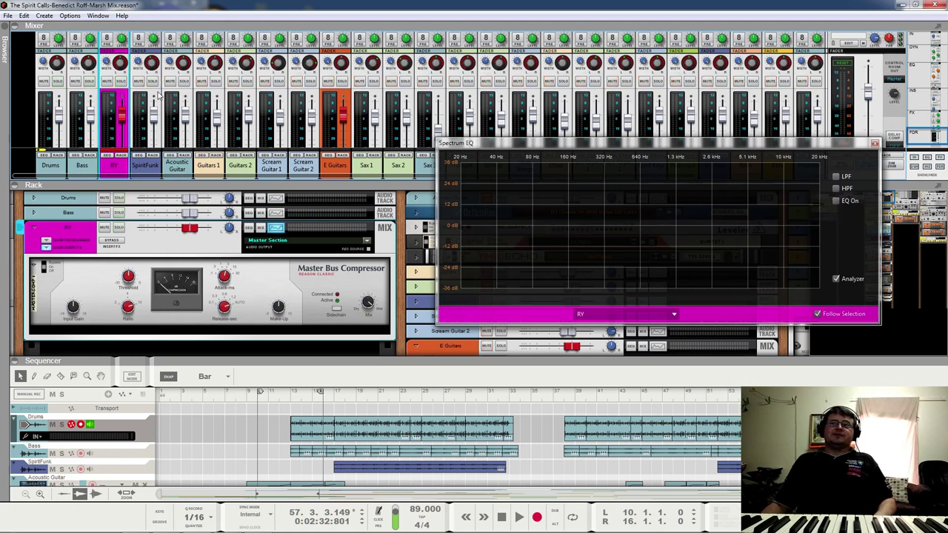
pyautogui.click(184, 82)
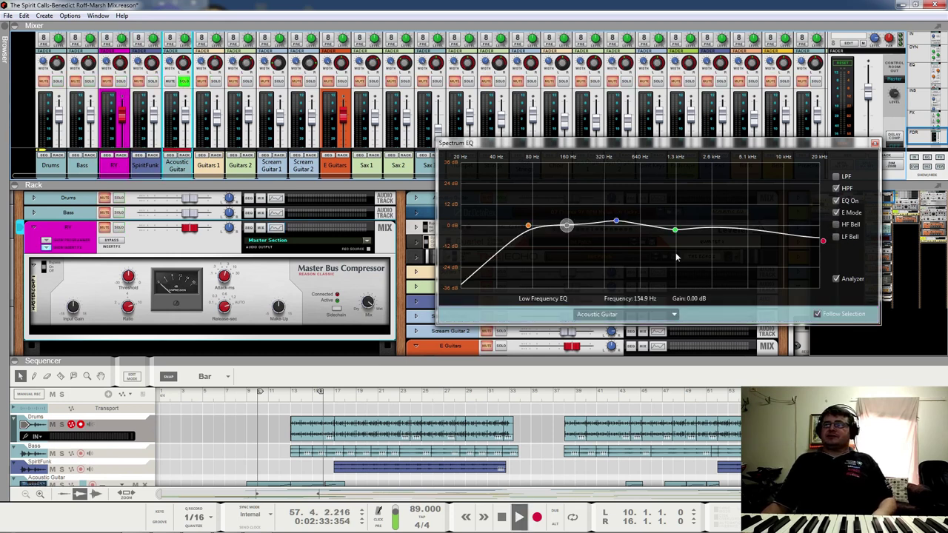
# - Play the soloed Acoustic Guitar from about bar 12 and set the loop range from bar 9 to bar 18
pyautogui.click(282, 394)
pyautogui.press('space')
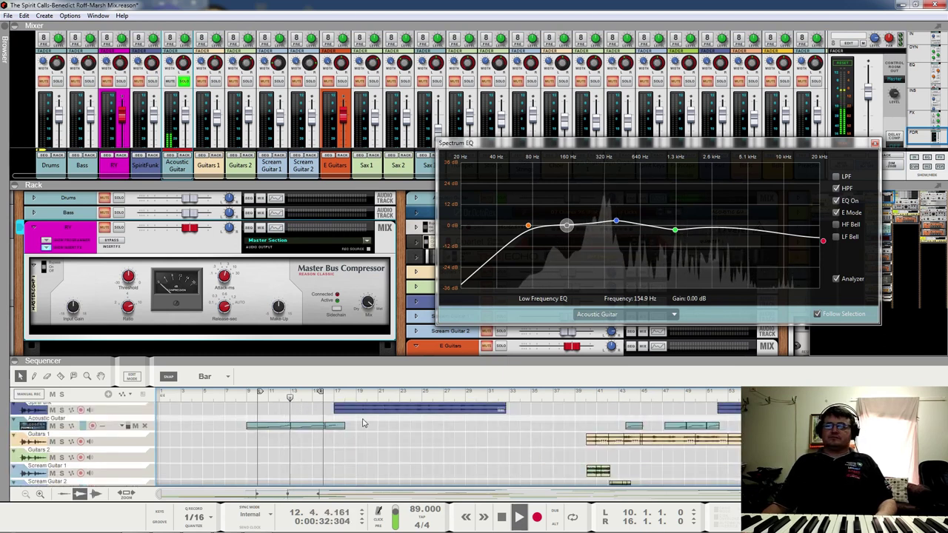
pyautogui.moveTo(319, 391); pyautogui.dragTo(341, 391)
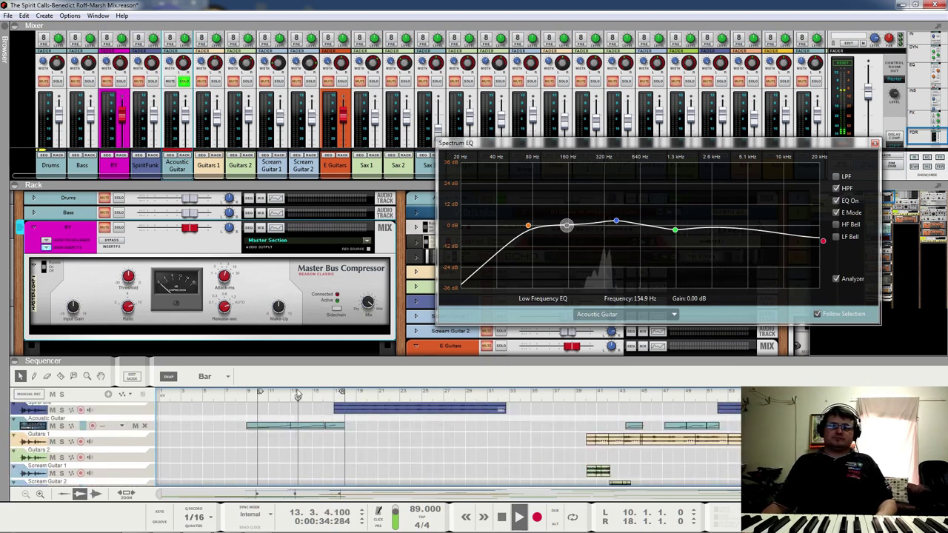
pyautogui.moveTo(260, 391); pyautogui.dragTo(249, 392)
# - Inspect the Acoustic Guitar EQ's high-mid and high bands, turn on looping, and compare the sound with EQ off and on
pyautogui.click(675, 231)
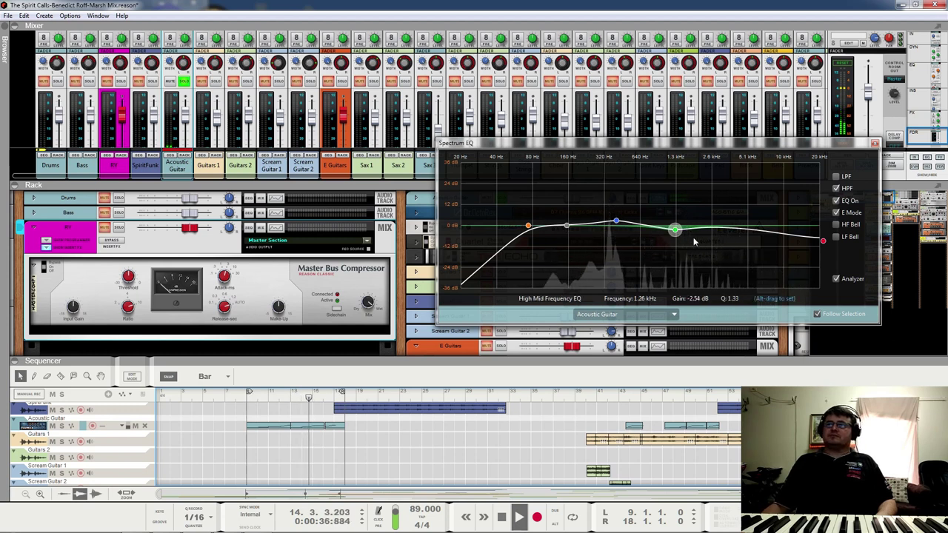
pyautogui.click(823, 240)
pyautogui.click(835, 201)
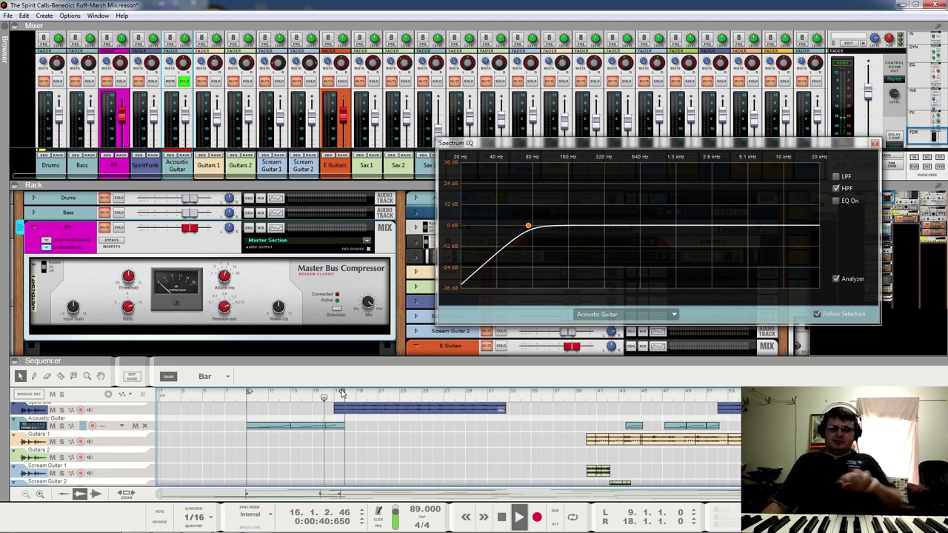
pyautogui.press('l')
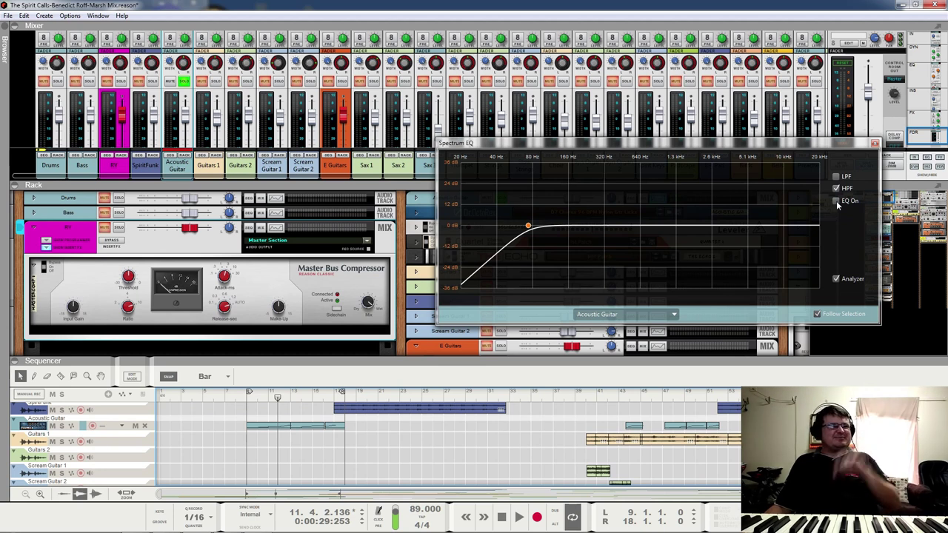
pyautogui.click(835, 201)
# - Try boosting the Acoustic Guitar's high-mid band to 19.68 dB and its low-mid band to 20 dB during playback, reverting each boost
pyautogui.moveTo(828, 237)
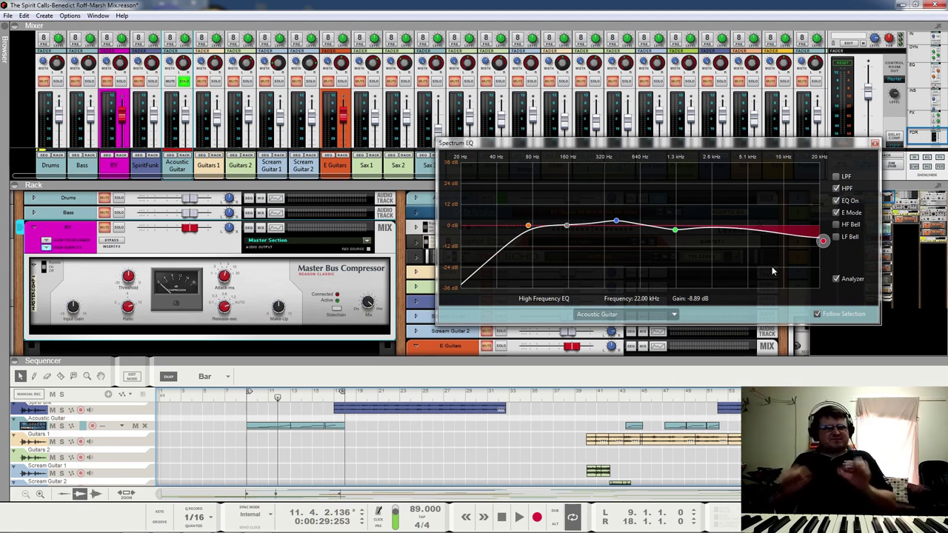
pyautogui.press('space')
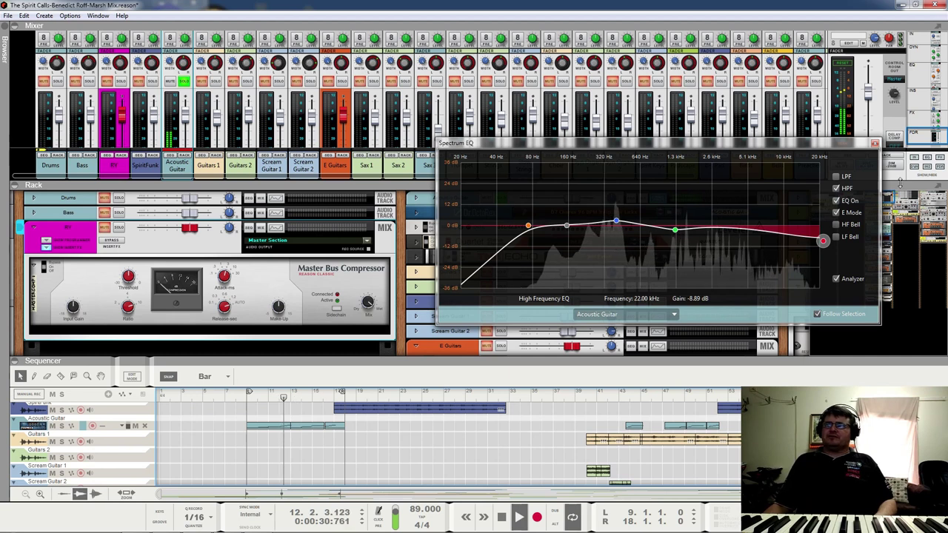
pyautogui.click(675, 231)
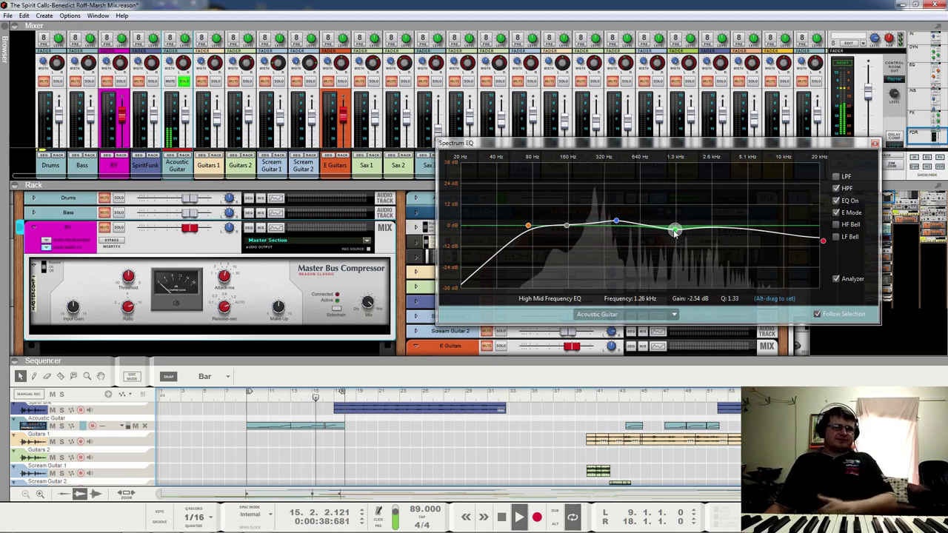
pyautogui.moveTo(674, 231); pyautogui.dragTo(678, 194)
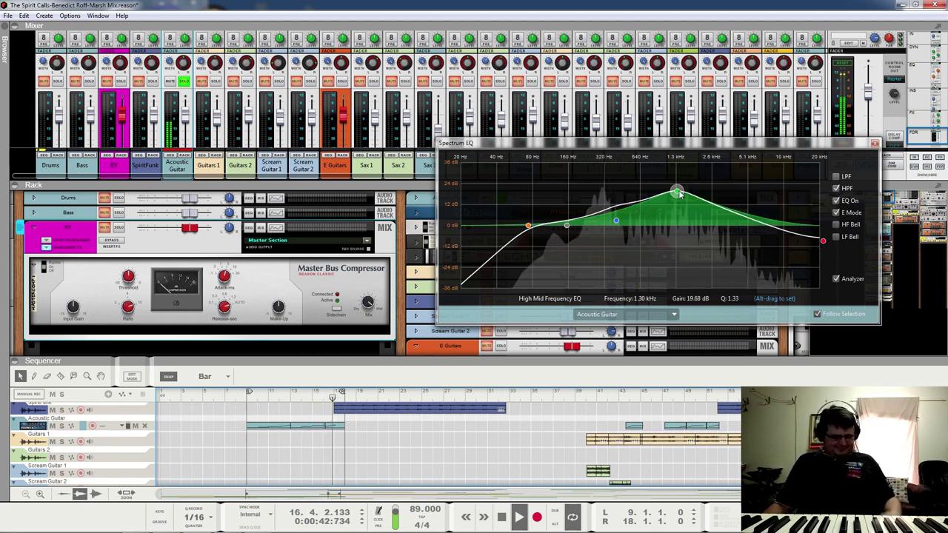
pyautogui.hotkey('ctrl', 'z')
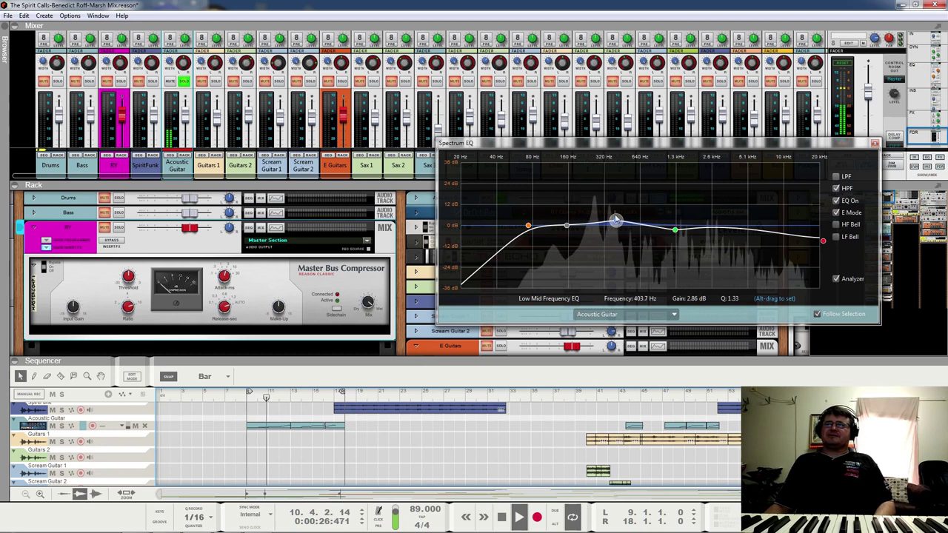
pyautogui.moveTo(615, 222); pyautogui.dragTo(615, 190)
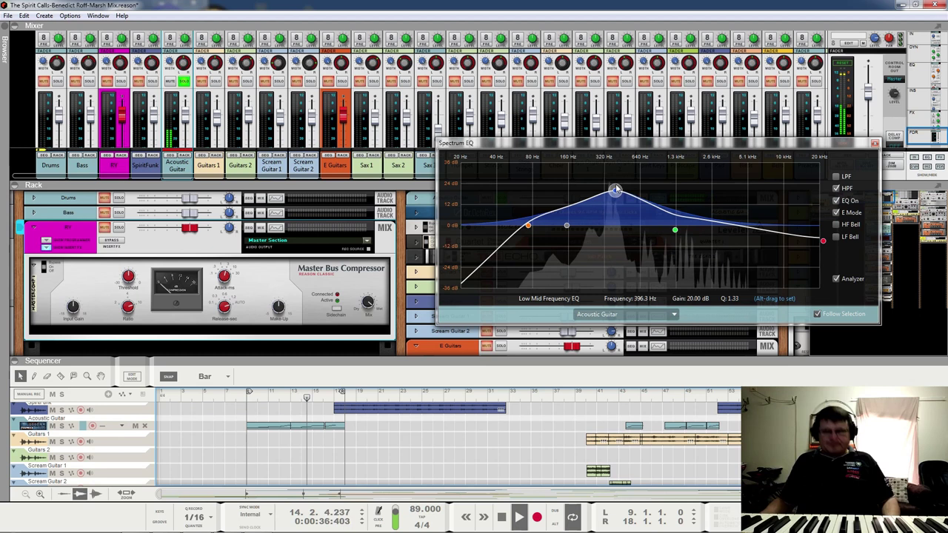
pyautogui.moveTo(615, 189); pyautogui.dragTo(616, 221)
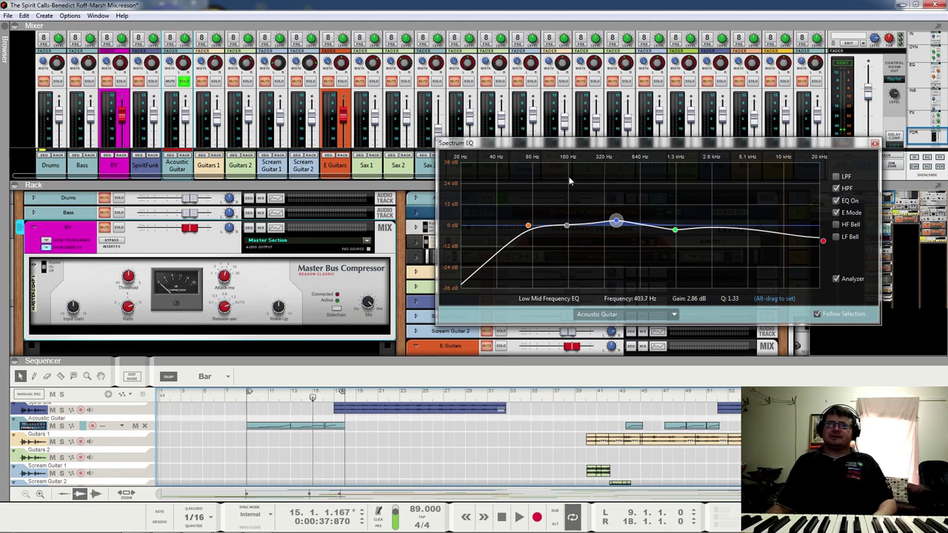
# - Unfold the Leveler in the Acoustic Guitar's inserts and move the Spectrum EQ window clear of the rack and sequencer
pyautogui.moveTo(601, 142); pyautogui.dragTo(467, 353)
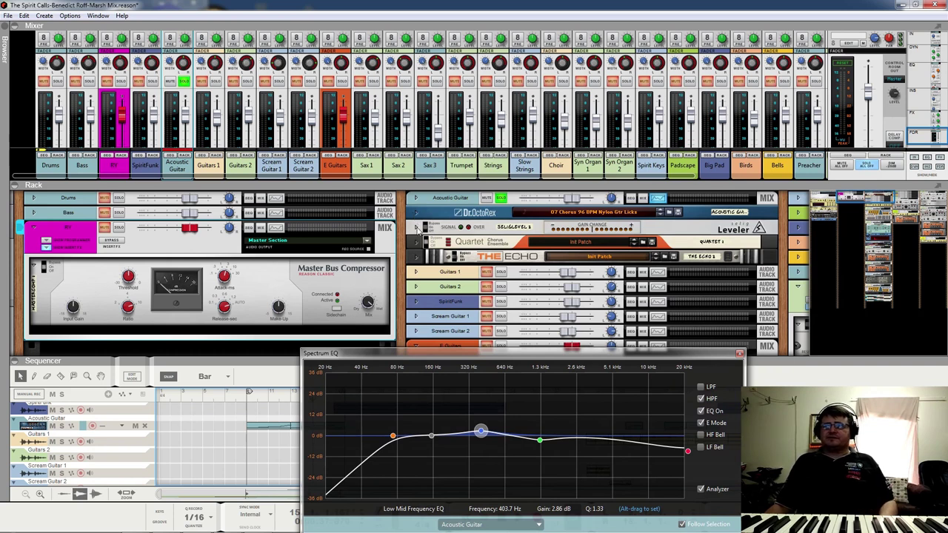
pyautogui.click(417, 229)
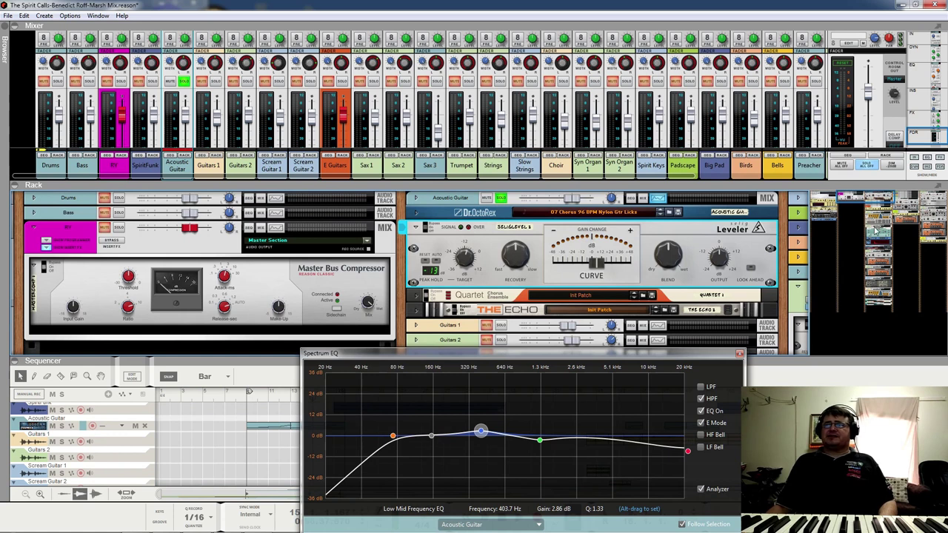
pyautogui.moveTo(886, 198)
pyautogui.mouseDown()
pyautogui.moveTo(894, 198)
pyautogui.moveTo(885, 198)
pyautogui.mouseUp()
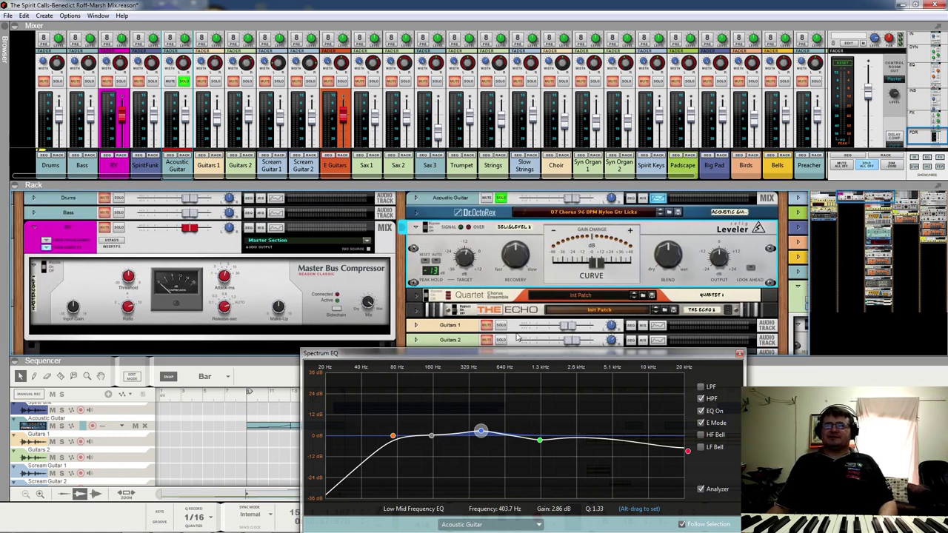
pyautogui.moveTo(423, 361); pyautogui.dragTo(129, 14)
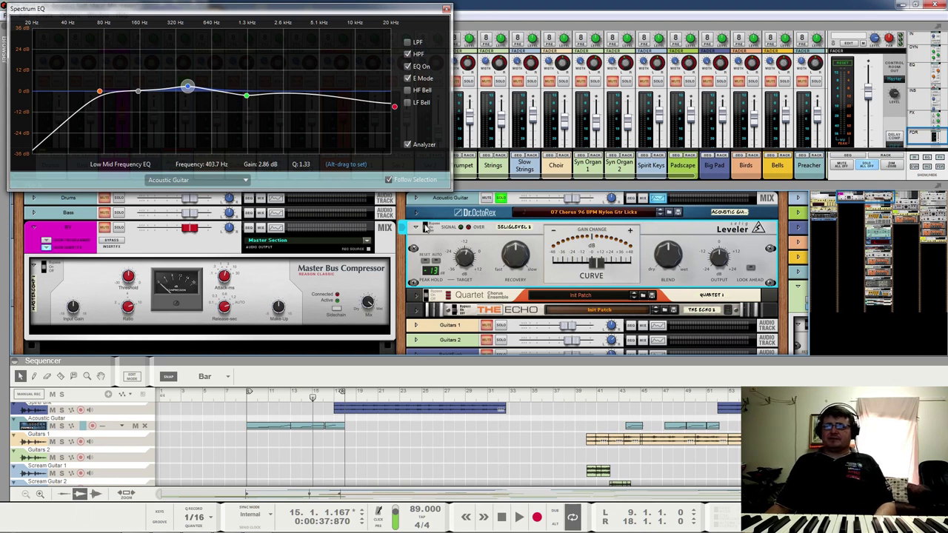
# - Bypass the Acoustic Guitar's Leveler, Quartet and The Echo inserts while playing the loop
pyautogui.press('space')
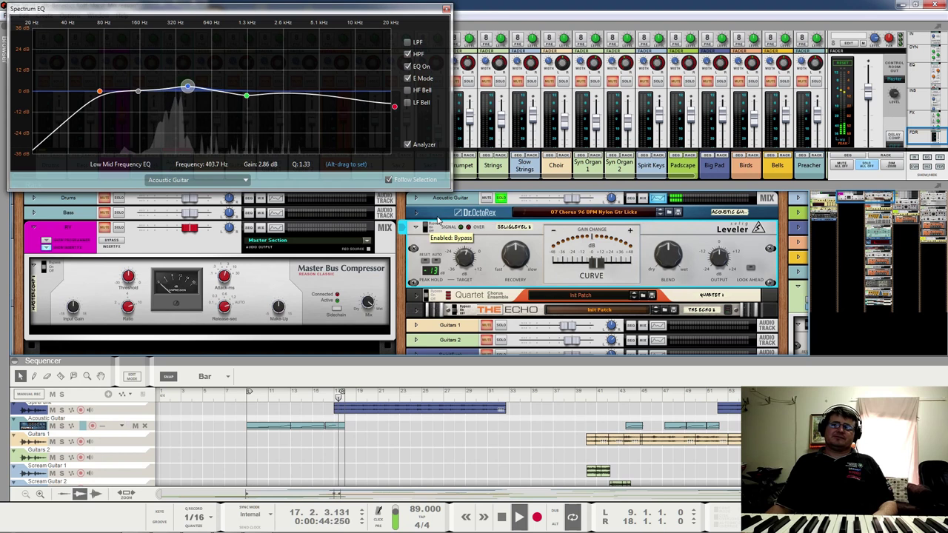
pyautogui.click(444, 298)
pyautogui.click(452, 311)
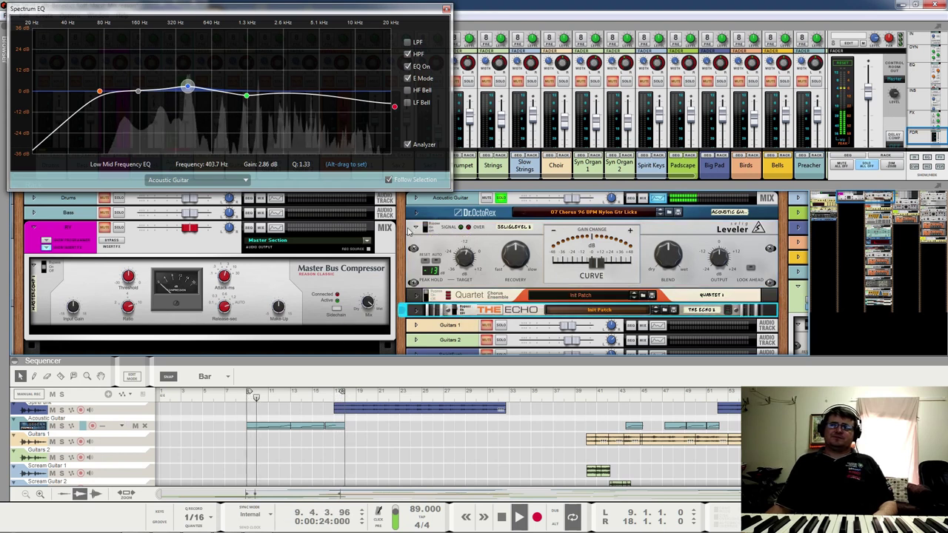
# - Re-enable the Leveler and play the Acoustic Guitar loop to audition it
pyautogui.click(427, 228)
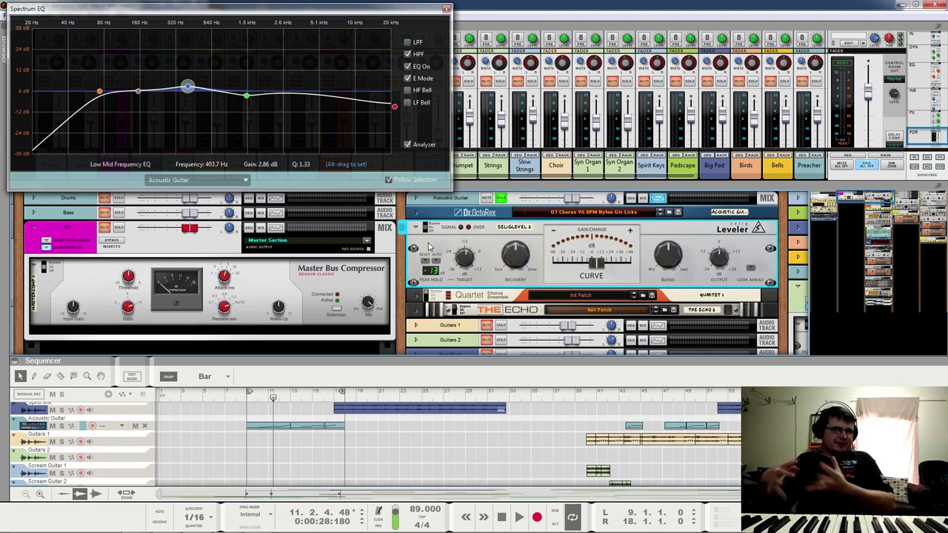
pyautogui.press('space')
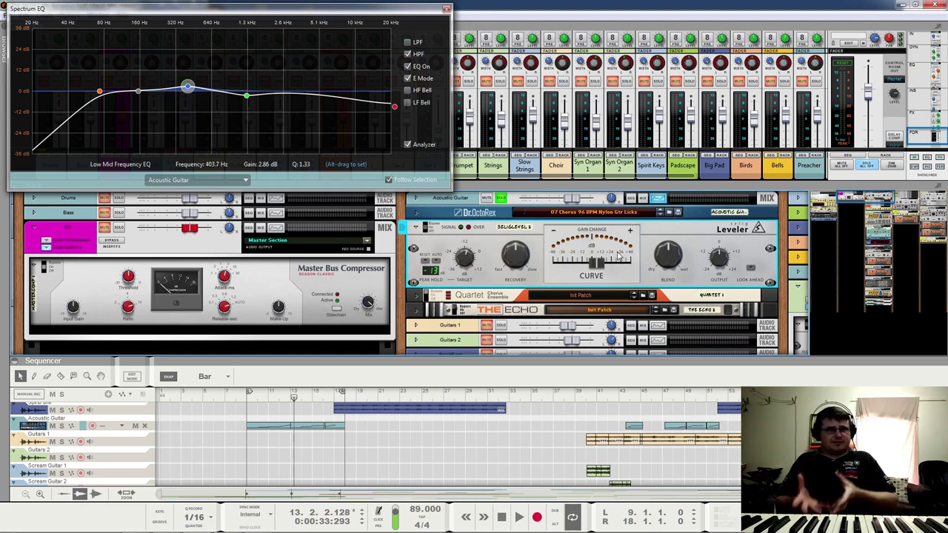
pyautogui.press('space')
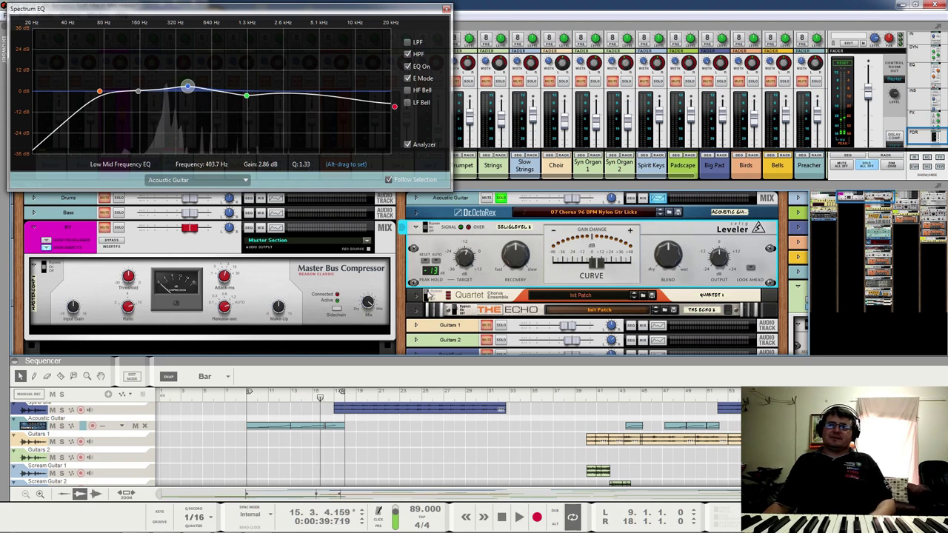
# - Re-enable the Quartet chorus, unfold it, and play the loop with its BBD settings in view
pyautogui.click(428, 295)
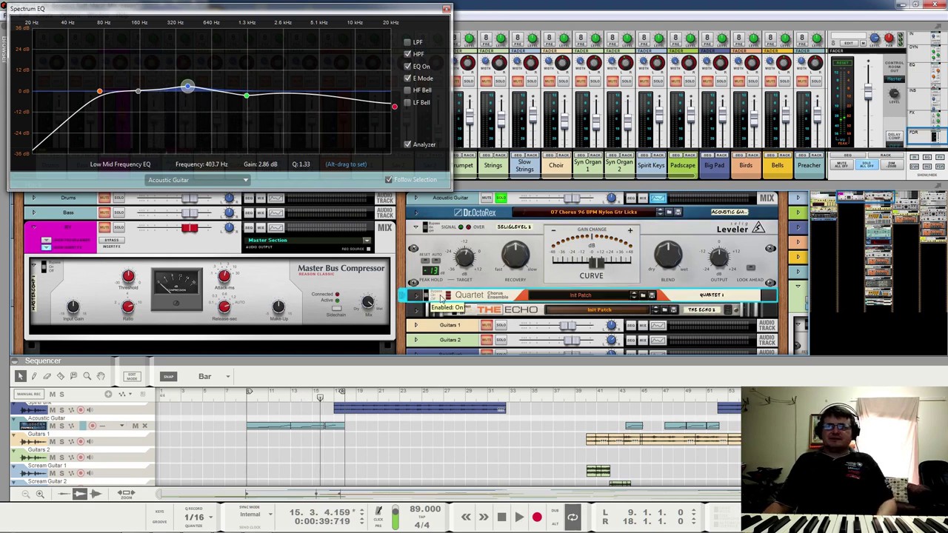
pyautogui.click(415, 295)
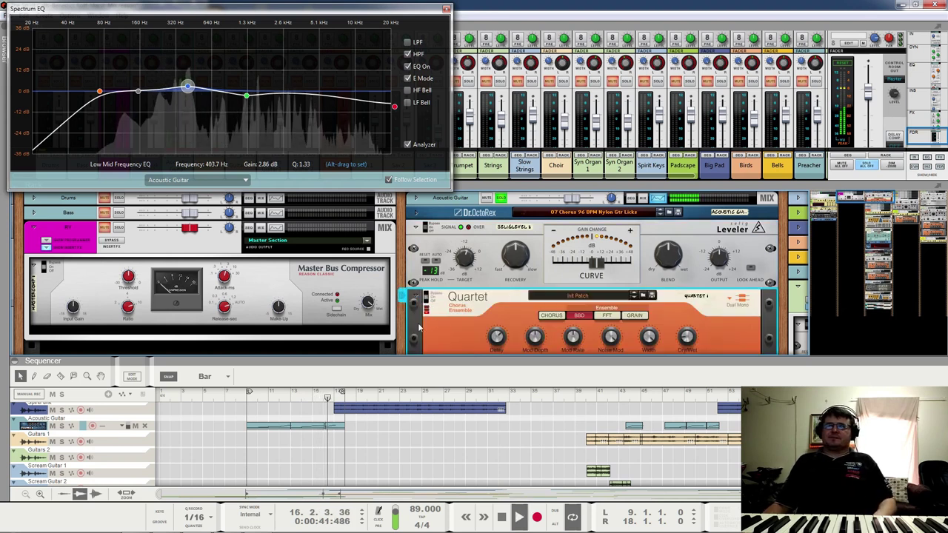
pyautogui.scroll(-1, 419, 326)
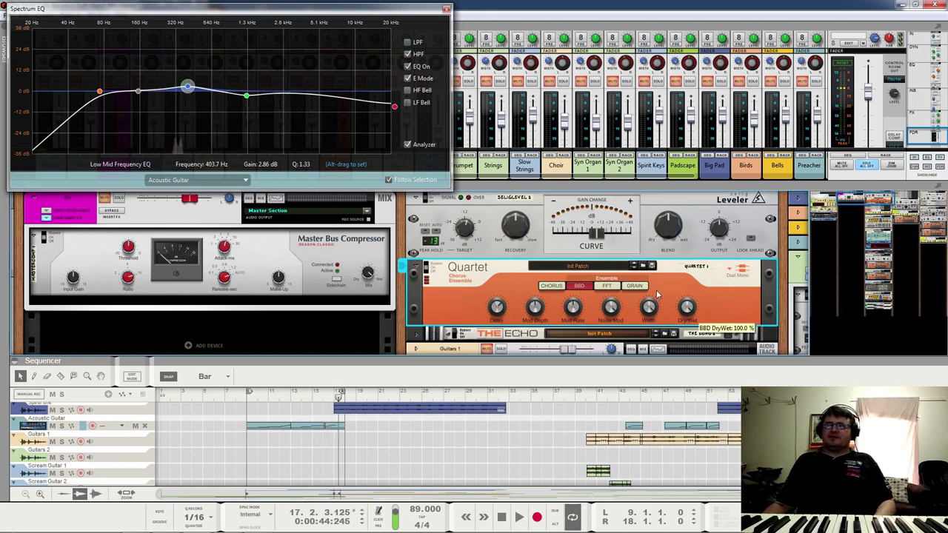
# - Replay the loop from bar 9, set the Quartet's BBD dry/wet to 14.1 %, and play again
pyautogui.moveTo(339, 393); pyautogui.dragTo(249, 408)
pyautogui.press('space')
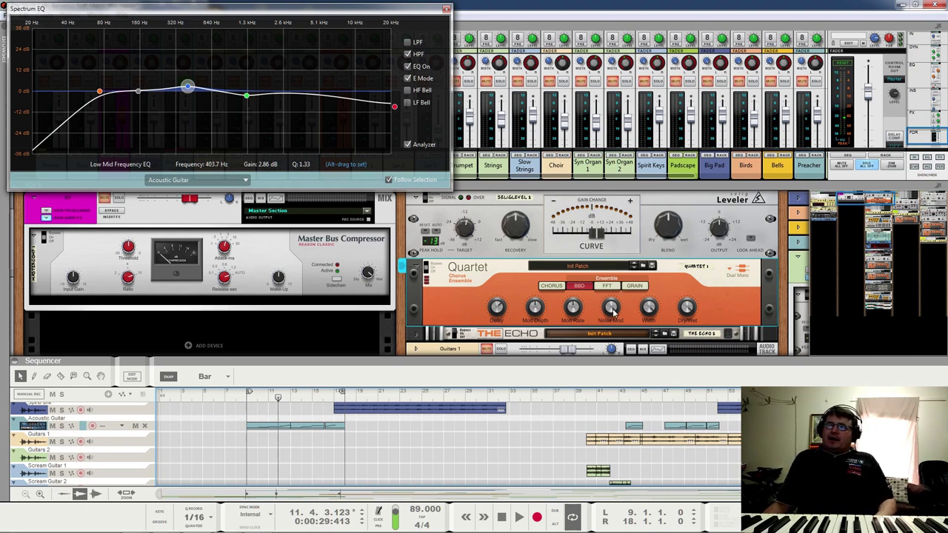
pyautogui.moveTo(689, 311)
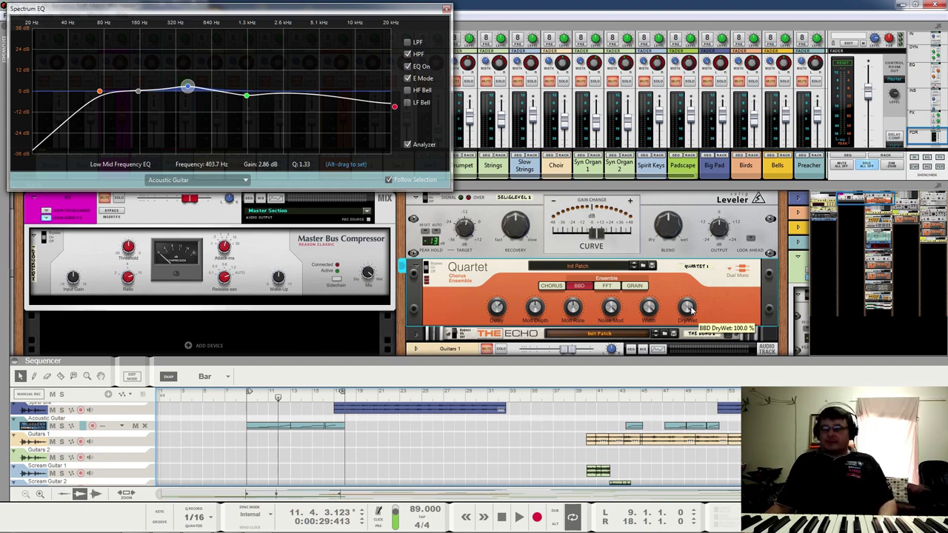
pyautogui.click(688, 310)
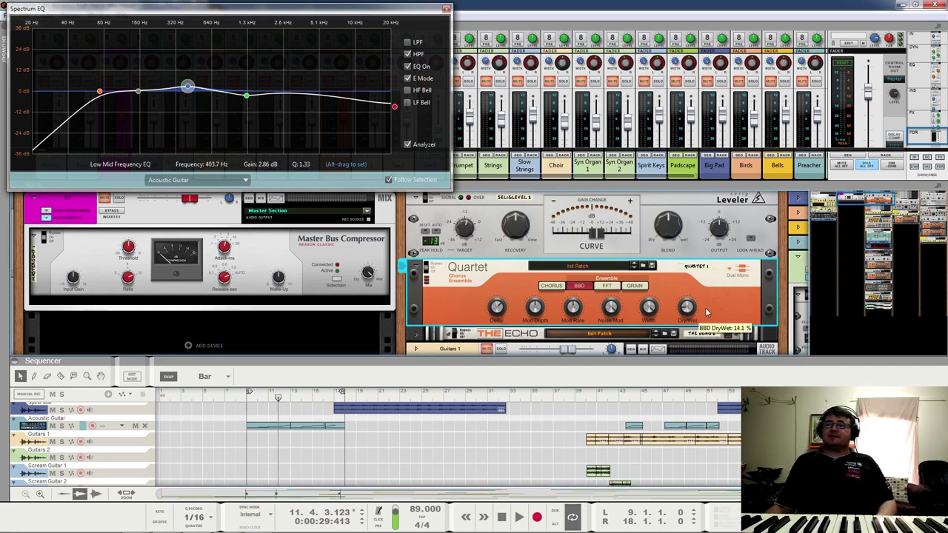
pyautogui.press('space')
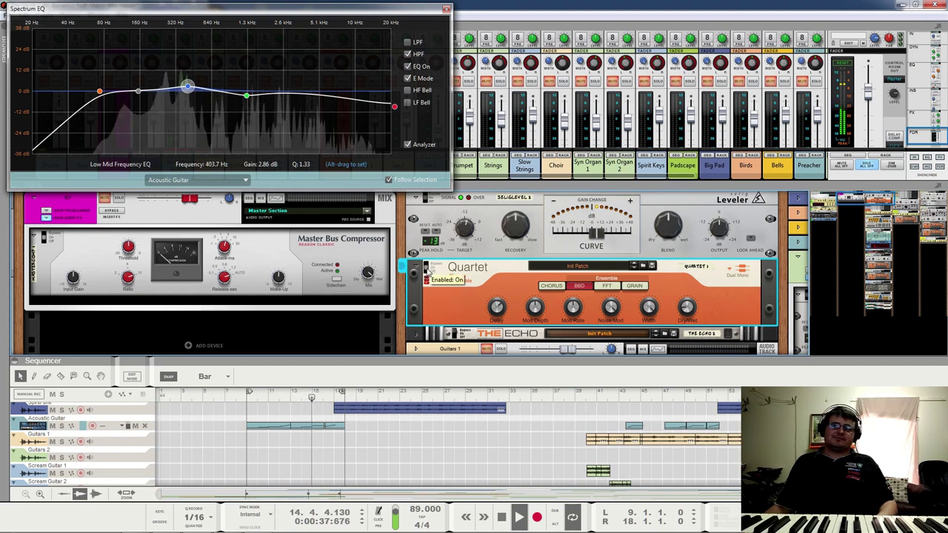
# - Fold the Quartet, unfold The Echo, re-enable it and play the Acoustic Guitar loop to audition the delay
pyautogui.press('space')
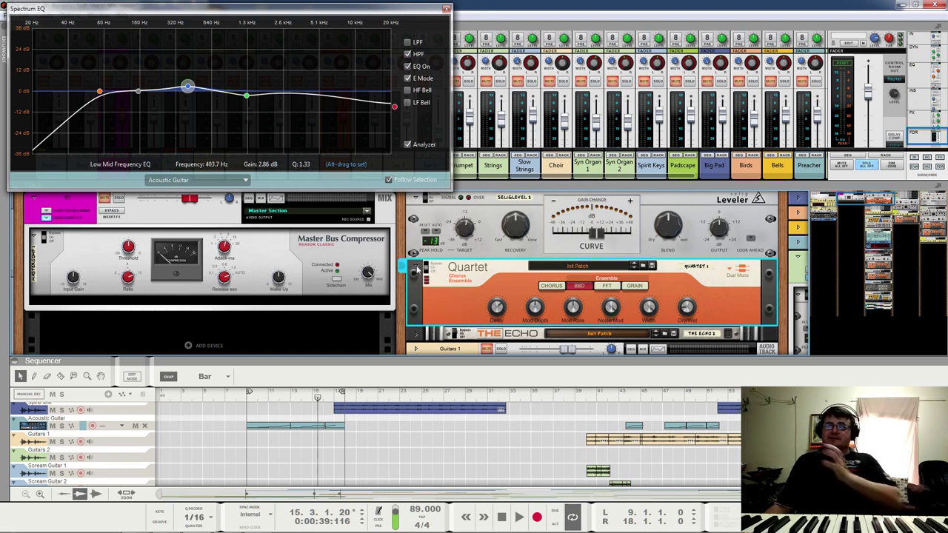
pyautogui.click(416, 268)
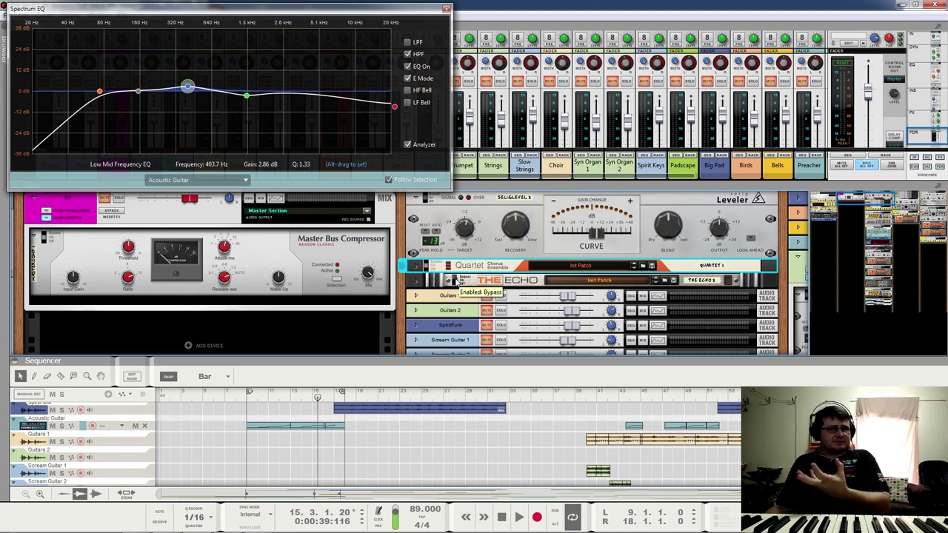
pyautogui.click(416, 280)
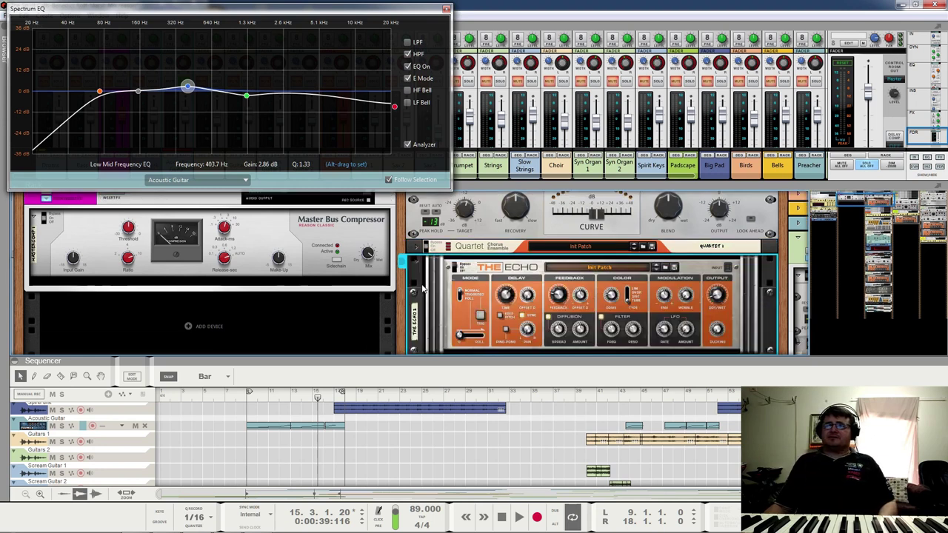
pyautogui.click(460, 271)
pyautogui.click(459, 271)
pyautogui.click(460, 271)
pyautogui.press('space')
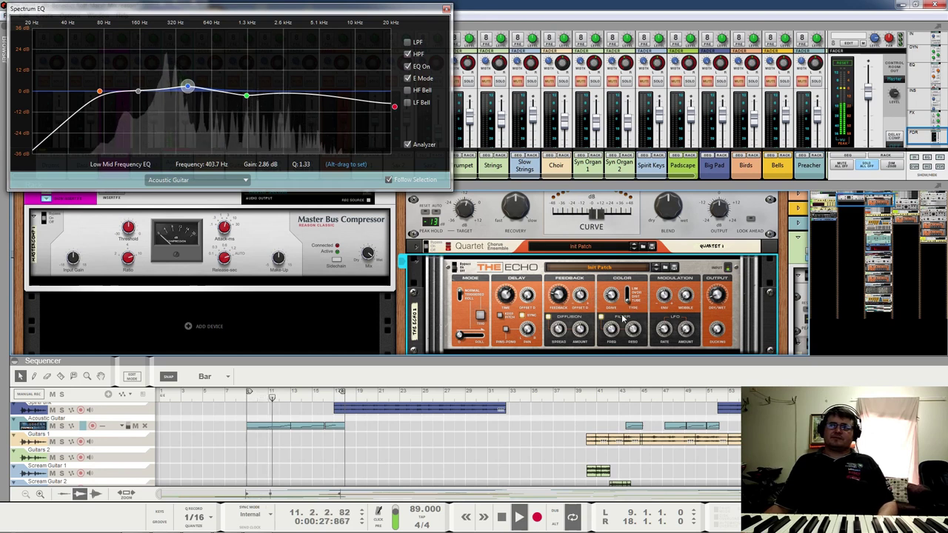
pyautogui.press('space')
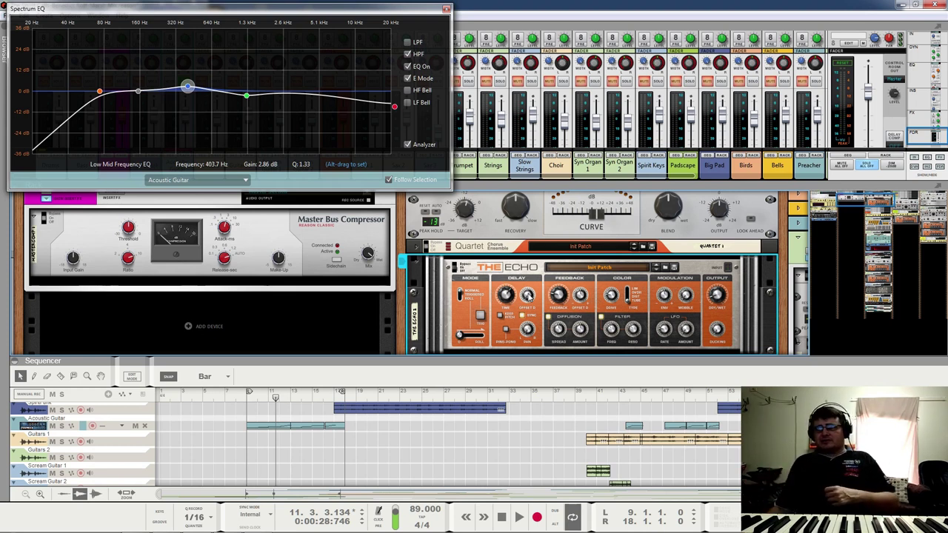
# - Check The Echo's delay and wobble settings, fold it, clear the Acoustic Guitar's solo and play the loop in the full mix
pyautogui.moveTo(509, 296)
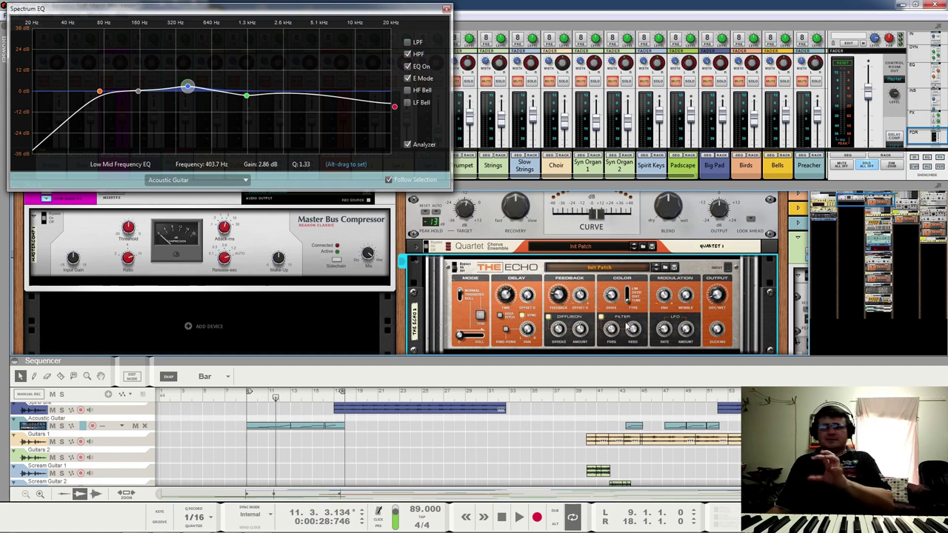
pyautogui.moveTo(686, 296)
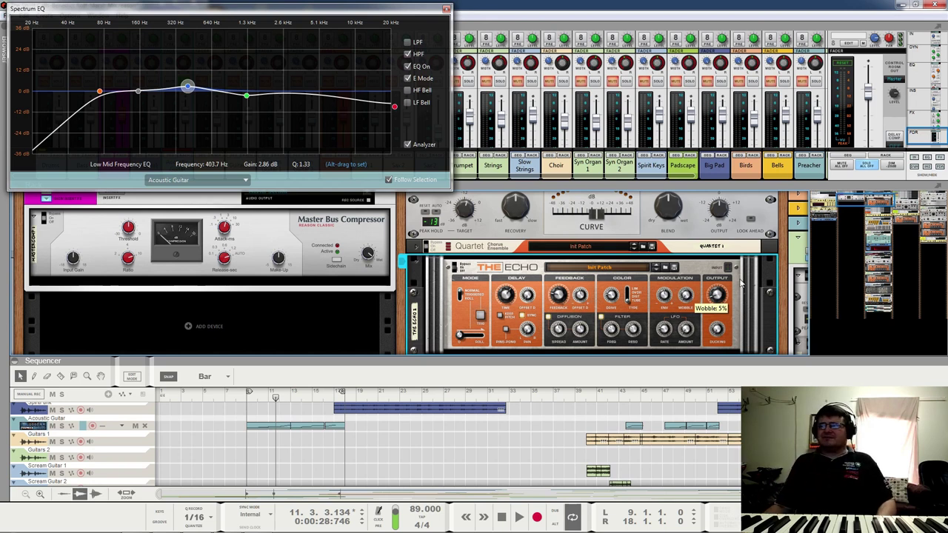
pyautogui.click(416, 263)
pyautogui.scroll(2, 600, 226)
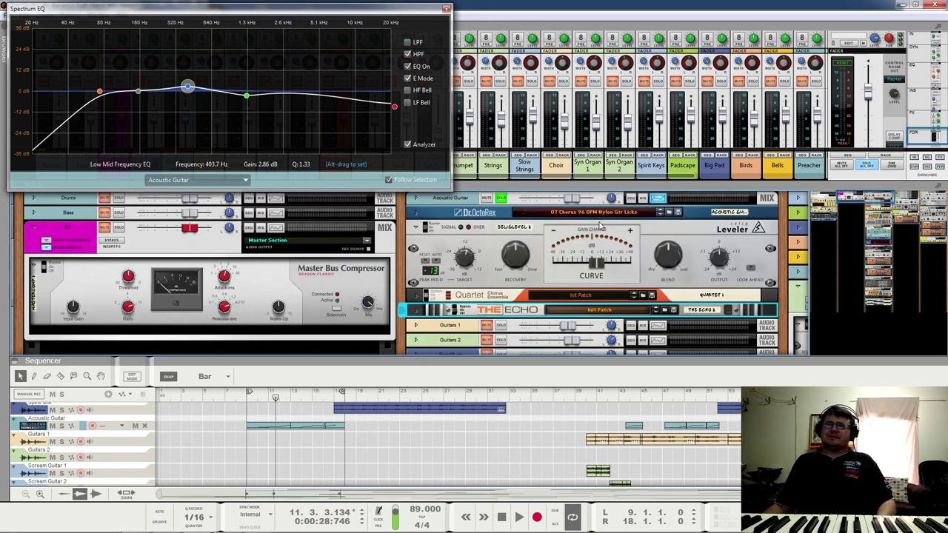
pyautogui.click(507, 201)
pyautogui.press('space')
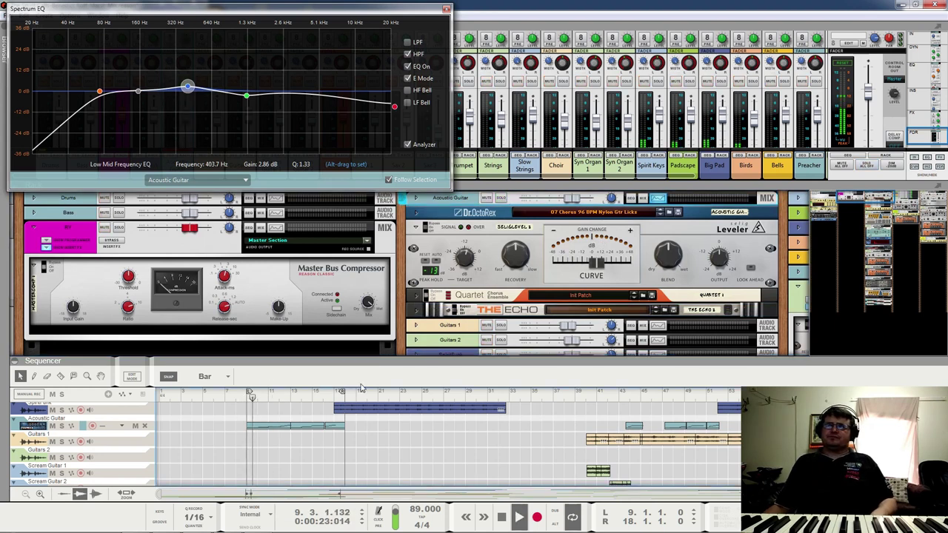
# - Fold the Leveler and toggle The Echo's bypass during playback to compare the full mix with and without it
pyautogui.click(416, 228)
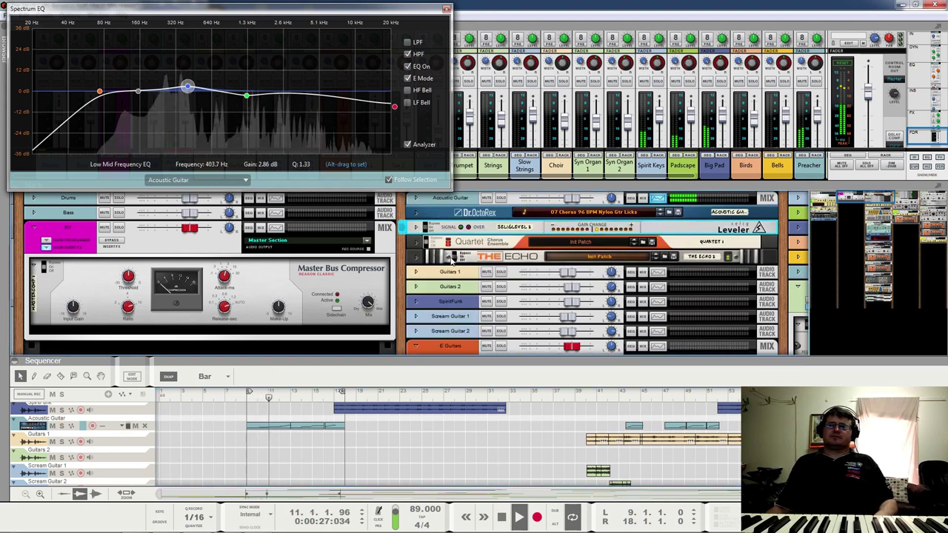
pyautogui.click(453, 256)
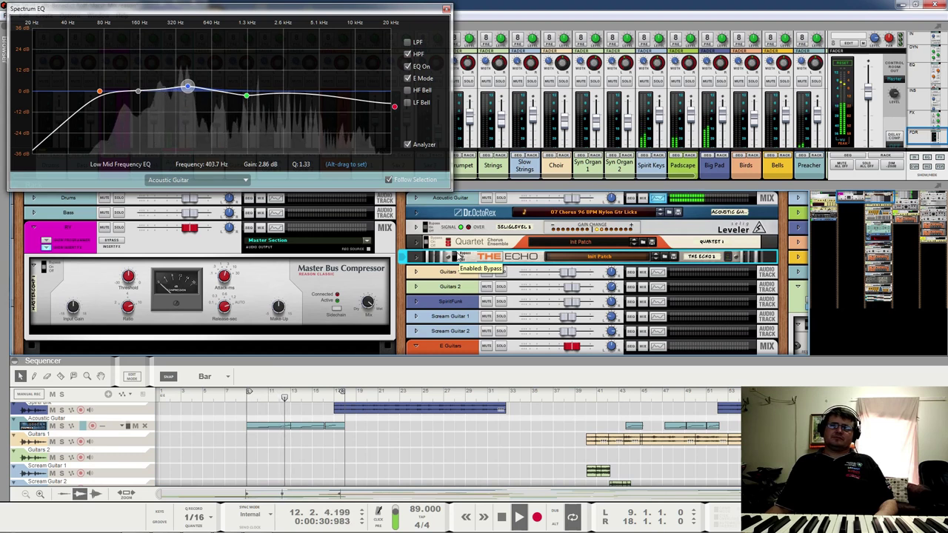
pyautogui.click(455, 256)
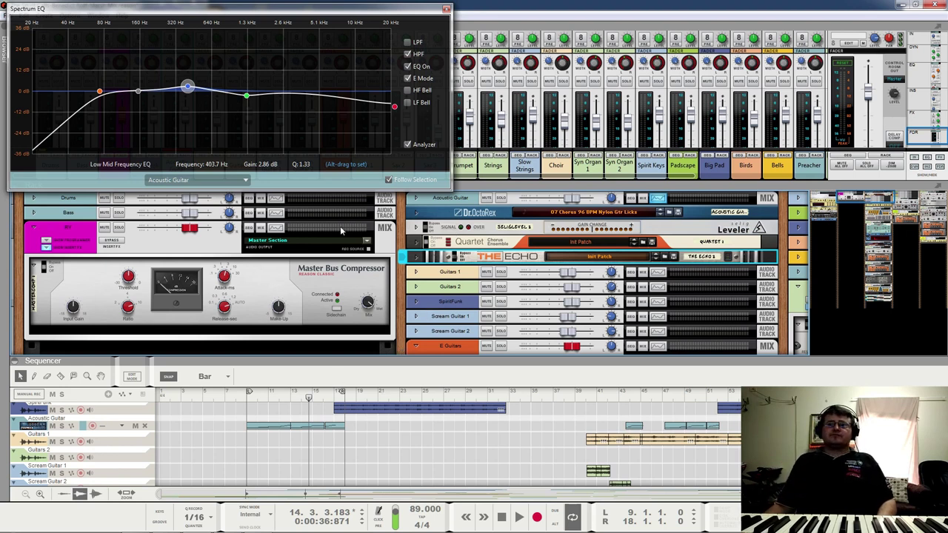
# - Move the Spectrum EQ window off the mixer and solo the Guitars 1 channel
pyautogui.moveTo(306, 15); pyautogui.dragTo(768, 253)
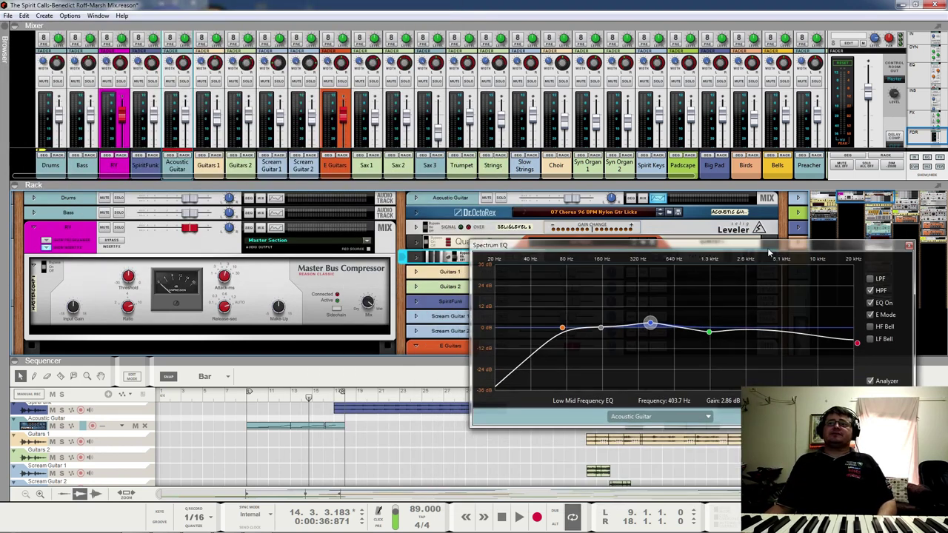
pyautogui.click(216, 82)
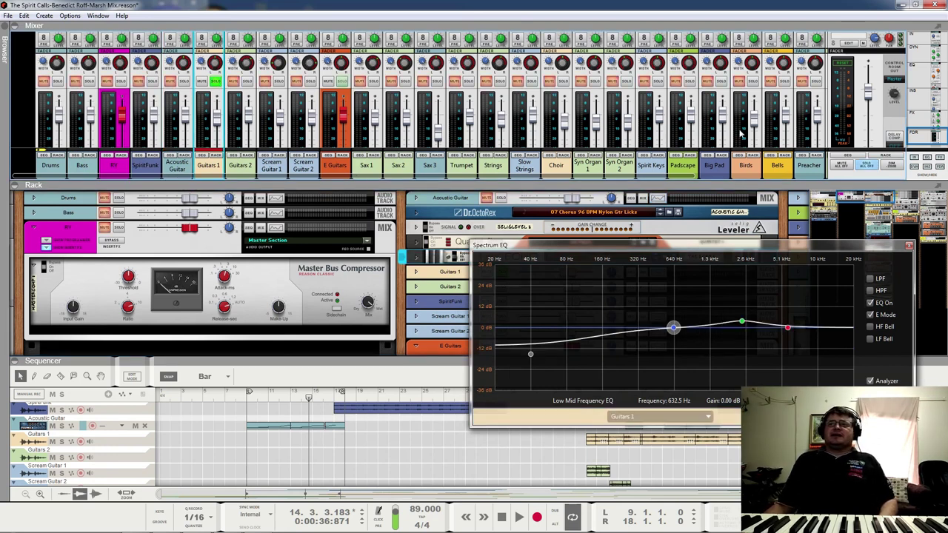
# - Show the mixer's FX sends, find the RV7000 reverb in the rack, and examine its reverb and EQ settings before folding it
pyautogui.moveTo(915, 135); pyautogui.dragTo(925, 116)
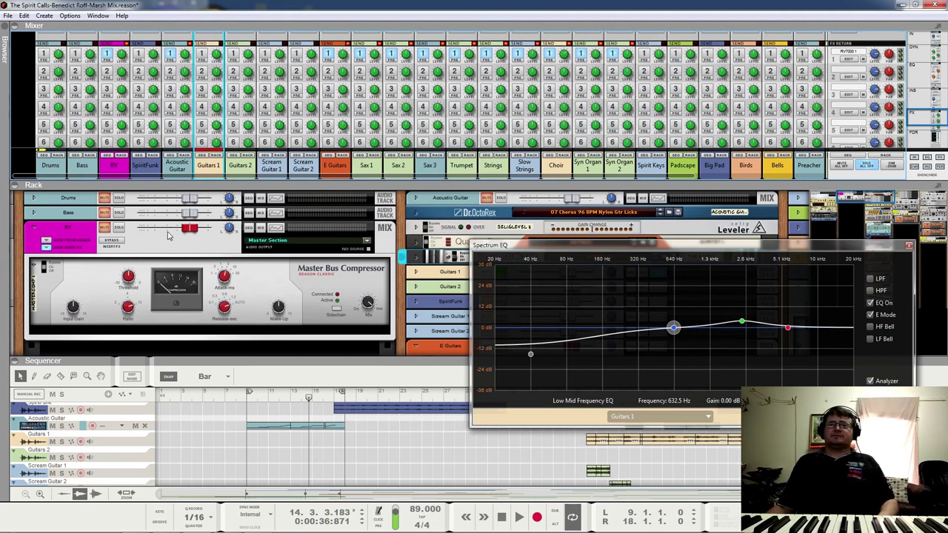
pyautogui.click(30, 226)
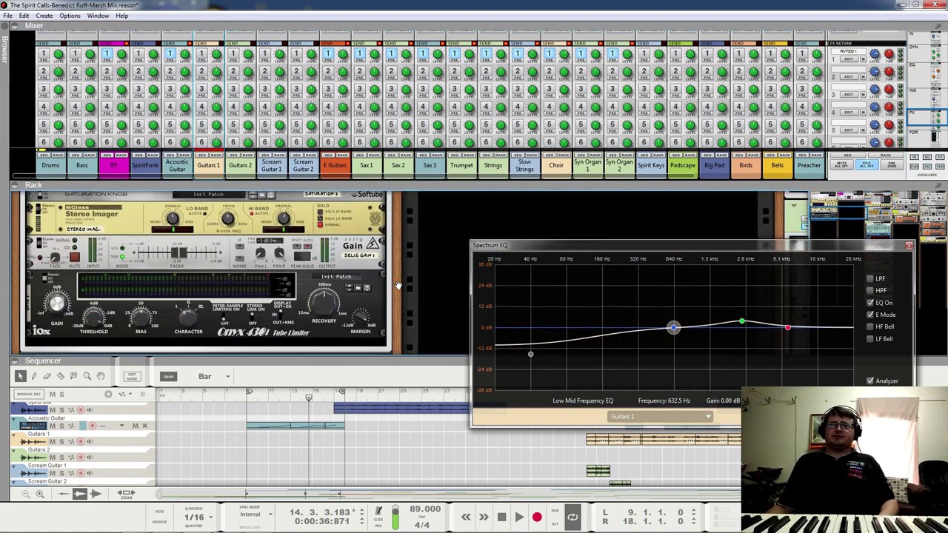
pyautogui.scroll(-3, 398, 285)
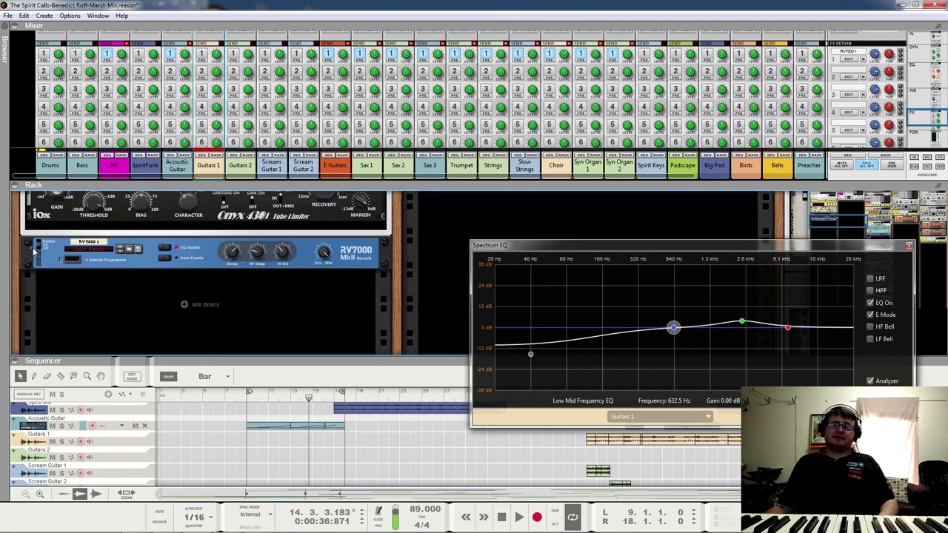
pyautogui.click(62, 261)
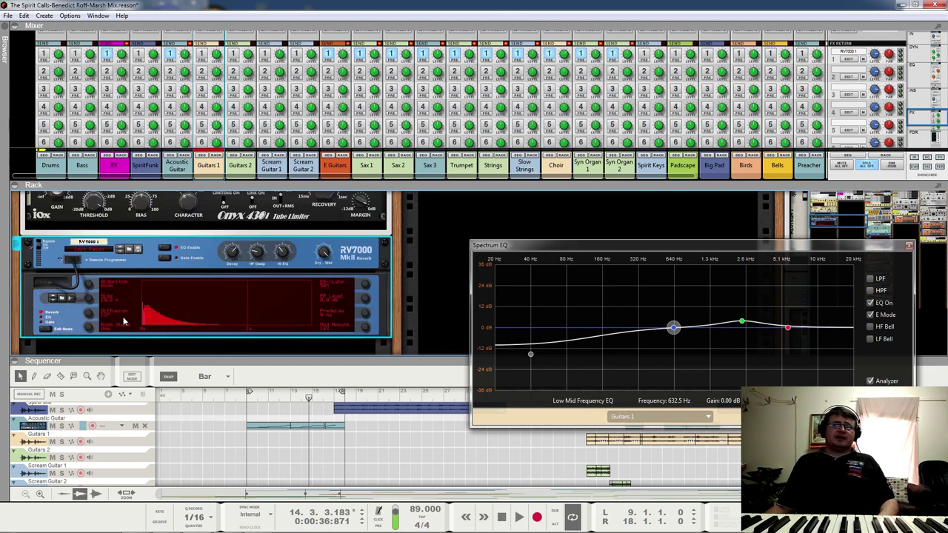
pyautogui.click(42, 317)
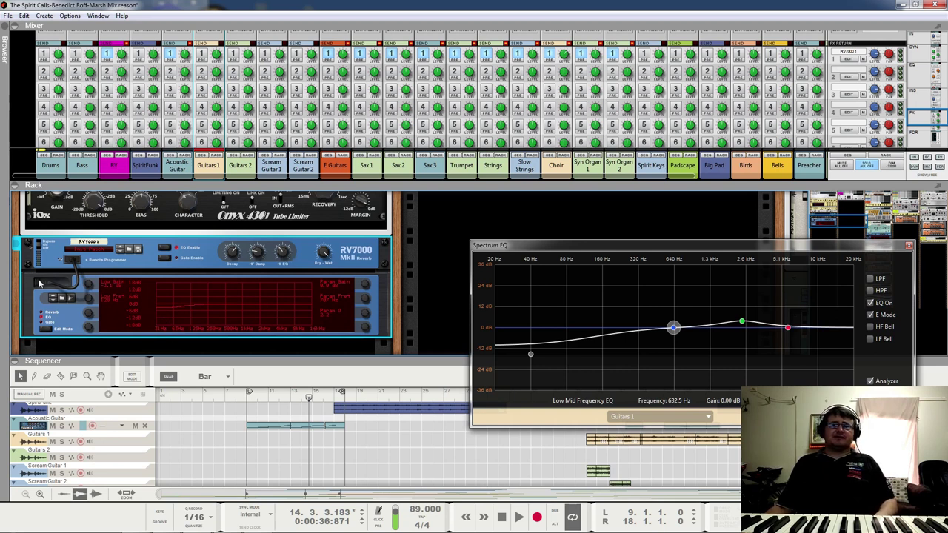
pyautogui.click(28, 244)
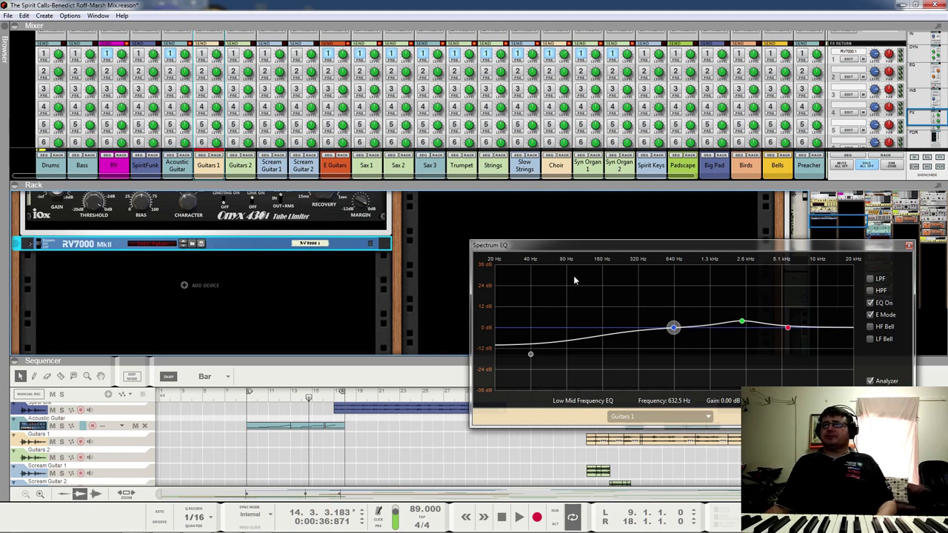
# - Play from bar 17, clear all solos, and bring the mixer's FX send and return section back into view
pyautogui.click(335, 392)
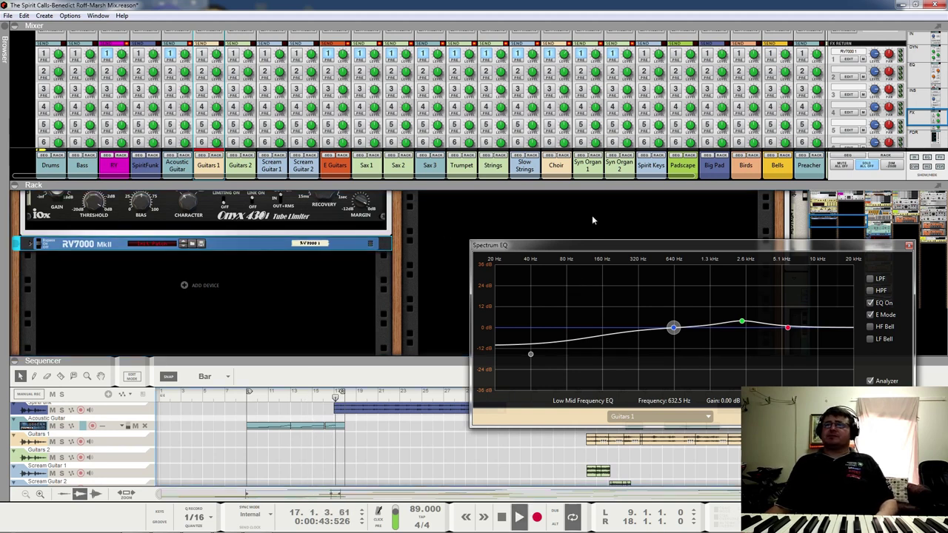
pyautogui.click(915, 141)
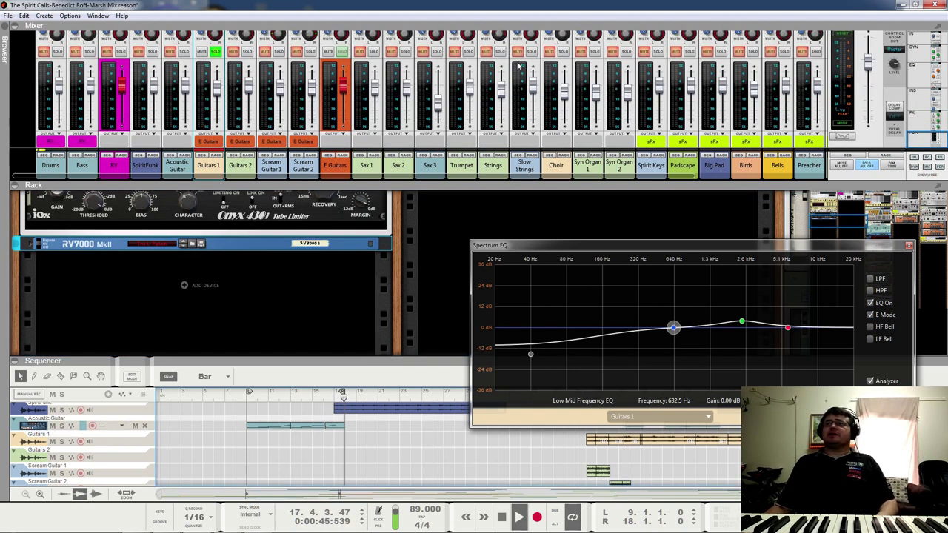
pyautogui.click(870, 170)
pyautogui.moveTo(935, 133); pyautogui.dragTo(867, 50)
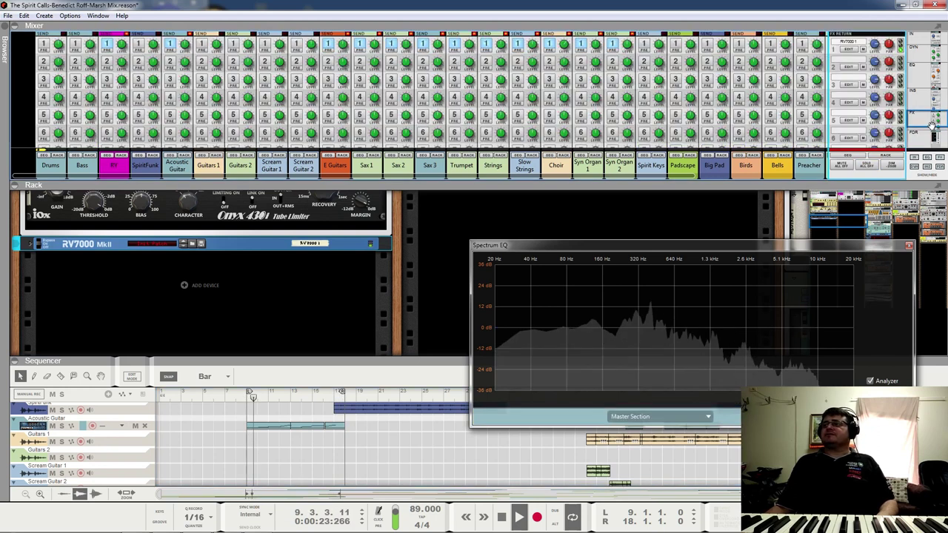
# - Mute and unmute the FX1 return during playback to compare the mix with and without the RV7000 reverb, then stop
pyautogui.click(865, 50)
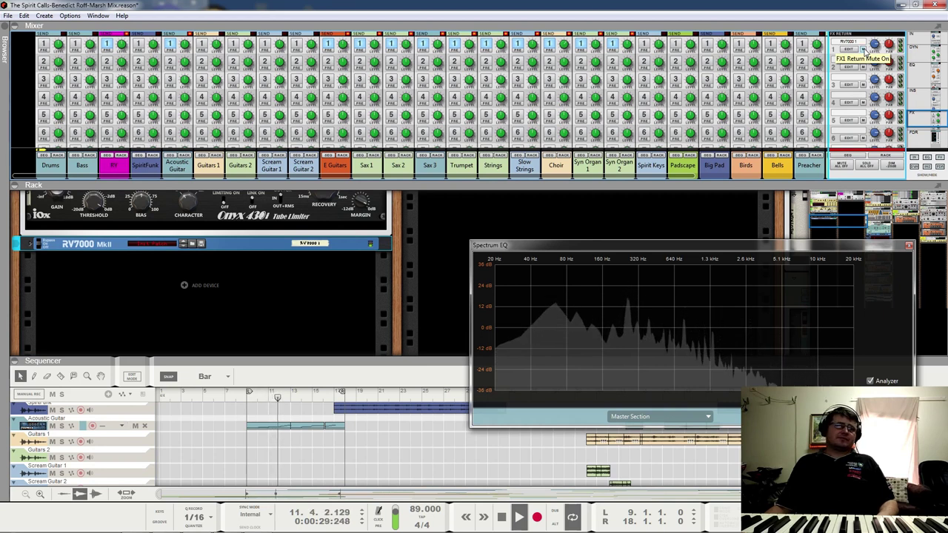
pyautogui.click(865, 50)
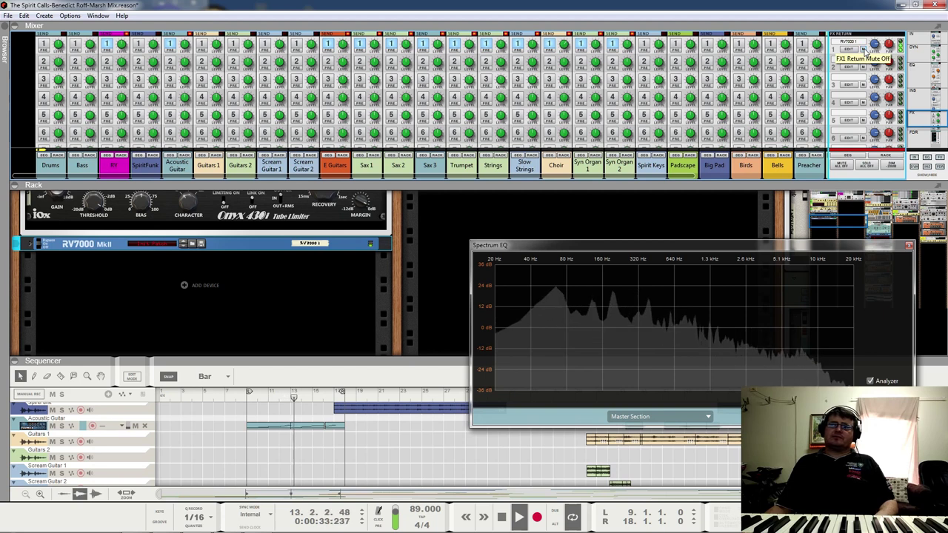
pyautogui.click(865, 49)
pyautogui.click(865, 50)
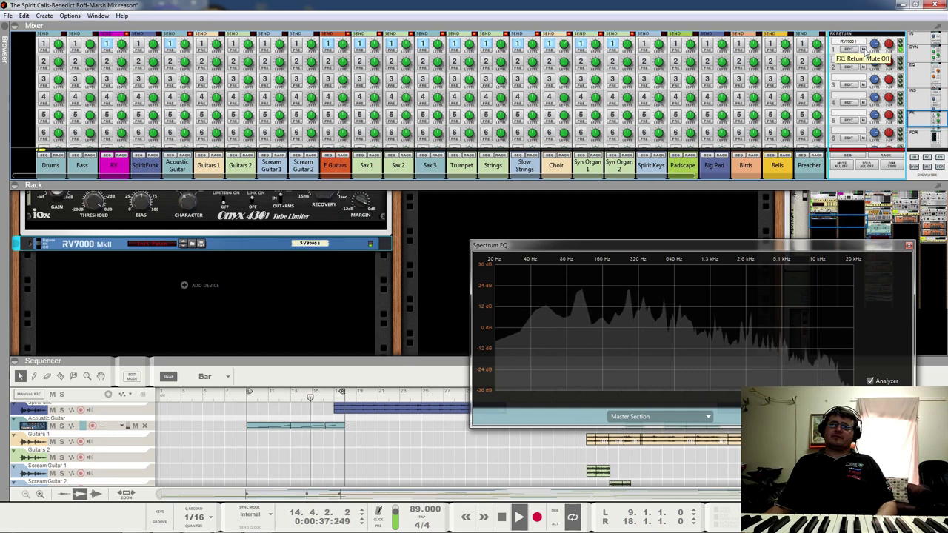
pyautogui.press('space')
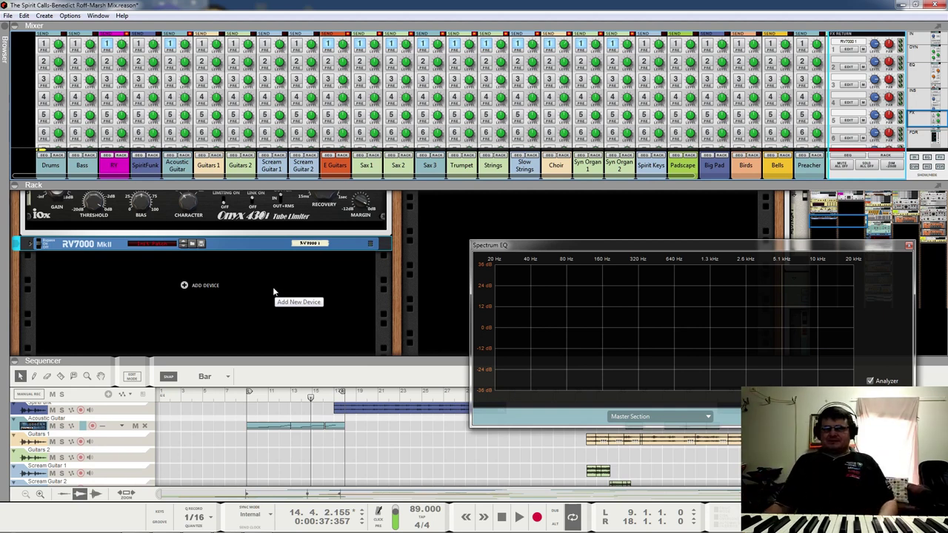
# - Review the FX1 sends and output bus routing of the remaining mixer channels through to Vox
pyautogui.moveTo(920, 121)
pyautogui.mouseDown()
pyautogui.moveTo(927, 139)
pyautogui.moveTo(936, 117)
pyautogui.mouseUp()
pyautogui.moveTo(689, 176); pyautogui.dragTo(885, 174)
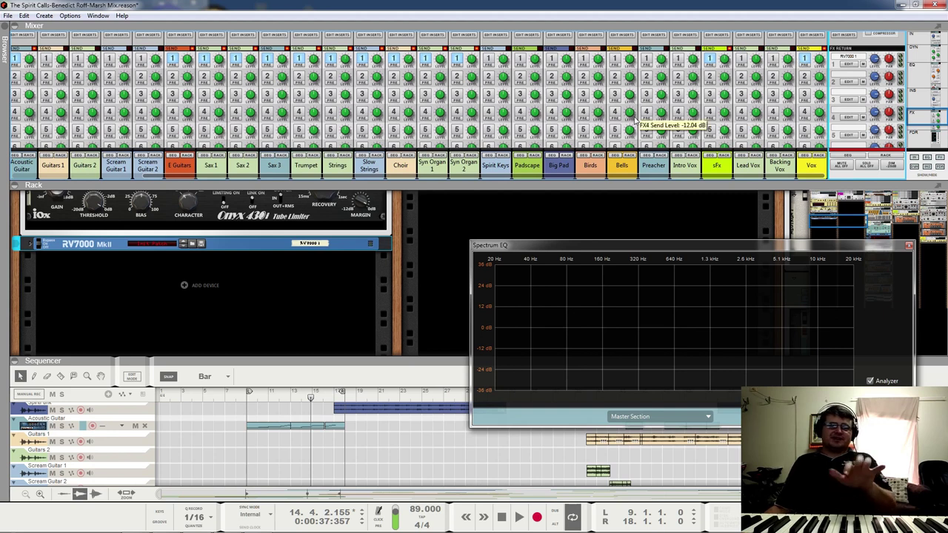
pyautogui.click(918, 139)
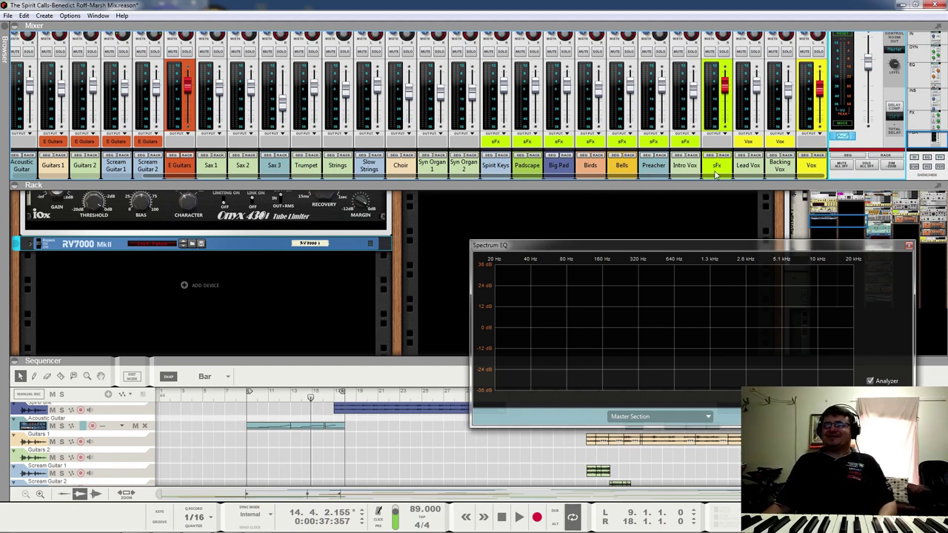
pyautogui.click(936, 117)
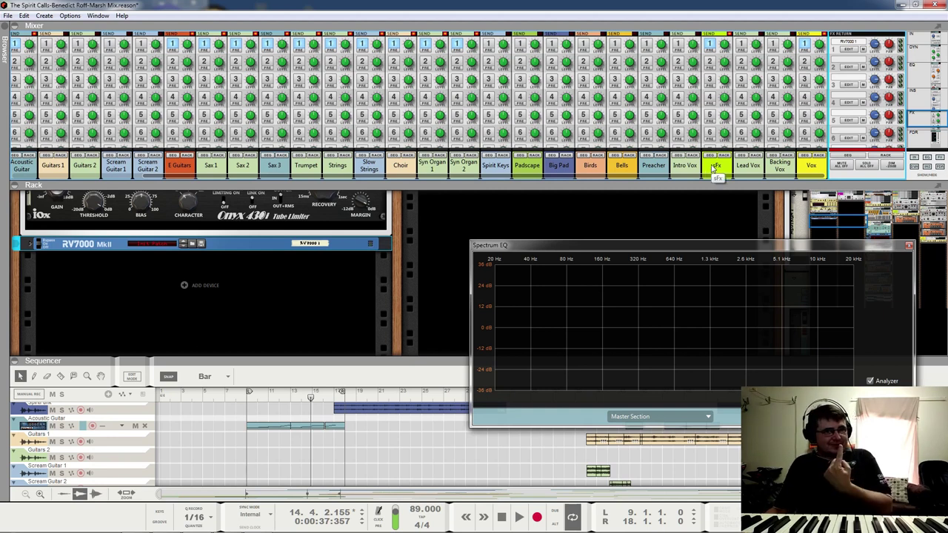
pyautogui.click(935, 145)
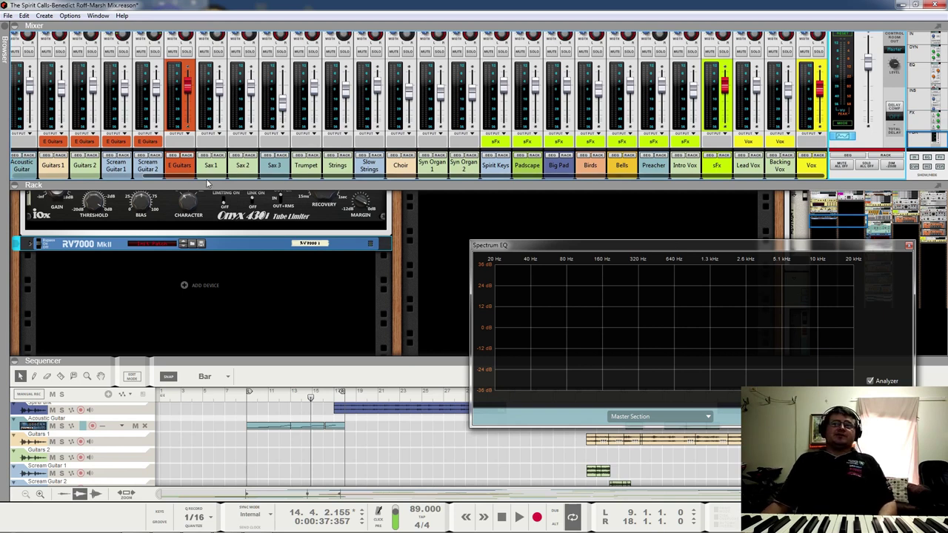
# - Move the Spectrum EQ window back over the mixer, set the playhead to bar 40, and solo and play Guitars 1
pyautogui.hscroll(-3, 207, 182)
pyautogui.moveTo(623, 246); pyautogui.dragTo(635, 9)
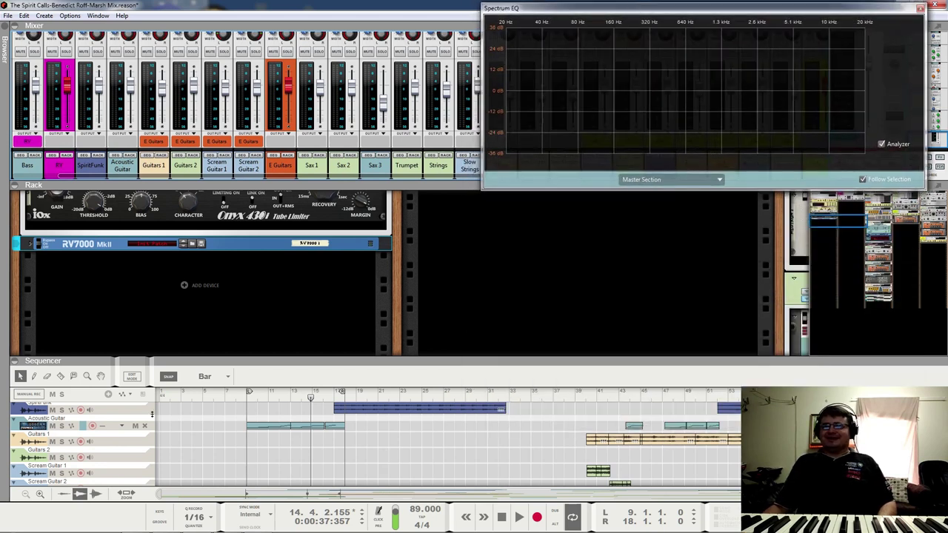
pyautogui.click(586, 395)
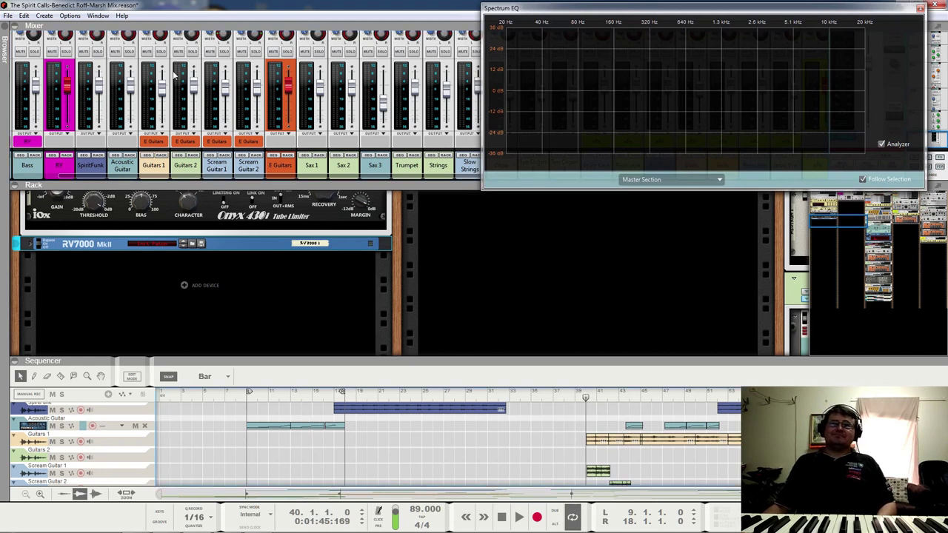
pyautogui.click(286, 51)
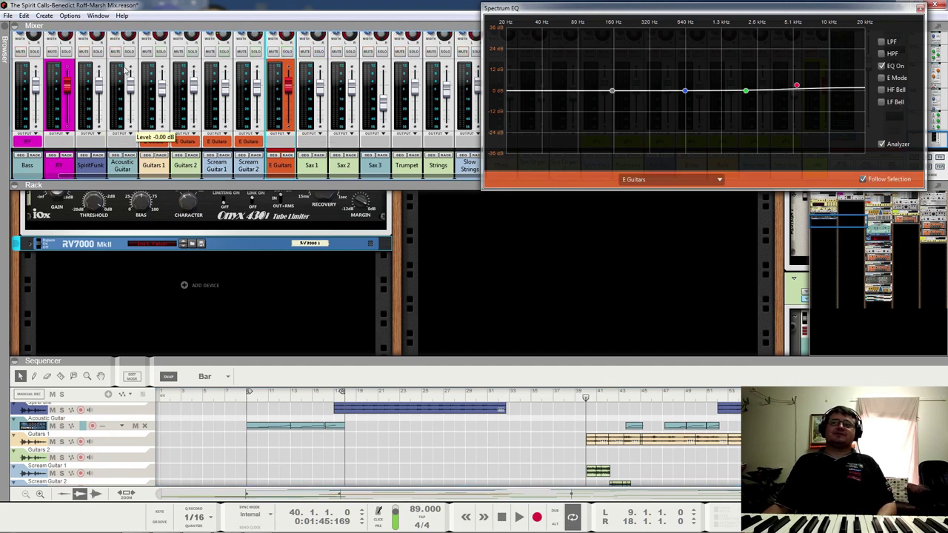
pyautogui.click(160, 52)
pyautogui.press('space')
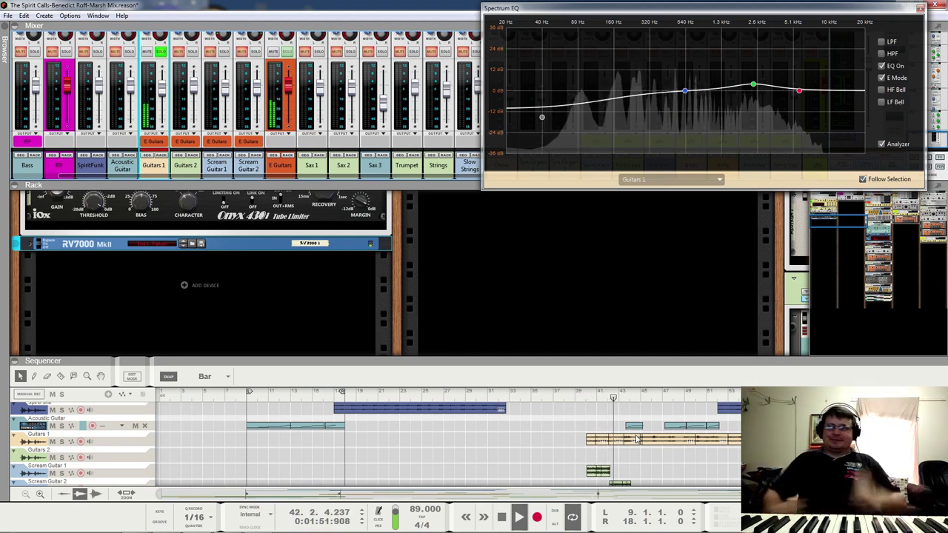
# - Bypass the Guitars 1 channel EQ during the soloed playback, stop, and switch the EQ back on
pyautogui.click(880, 66)
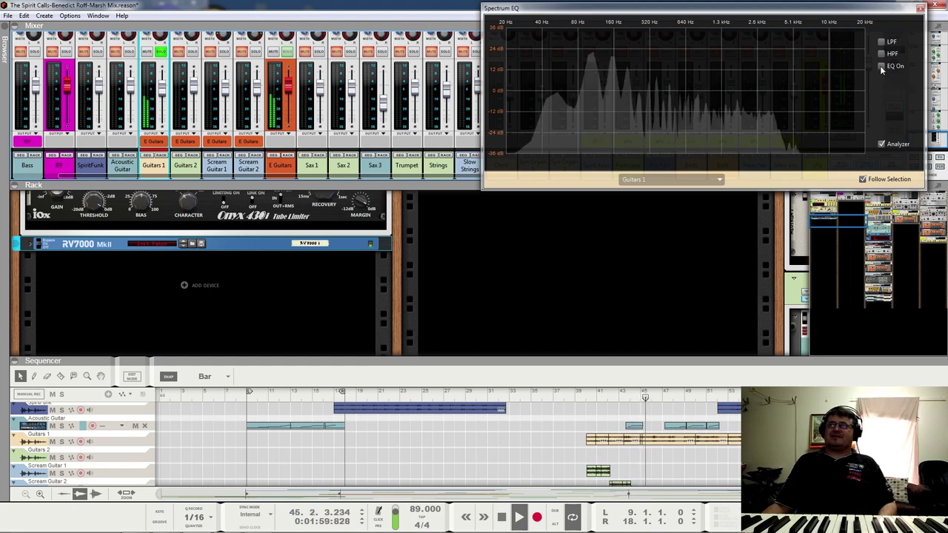
pyautogui.press('space')
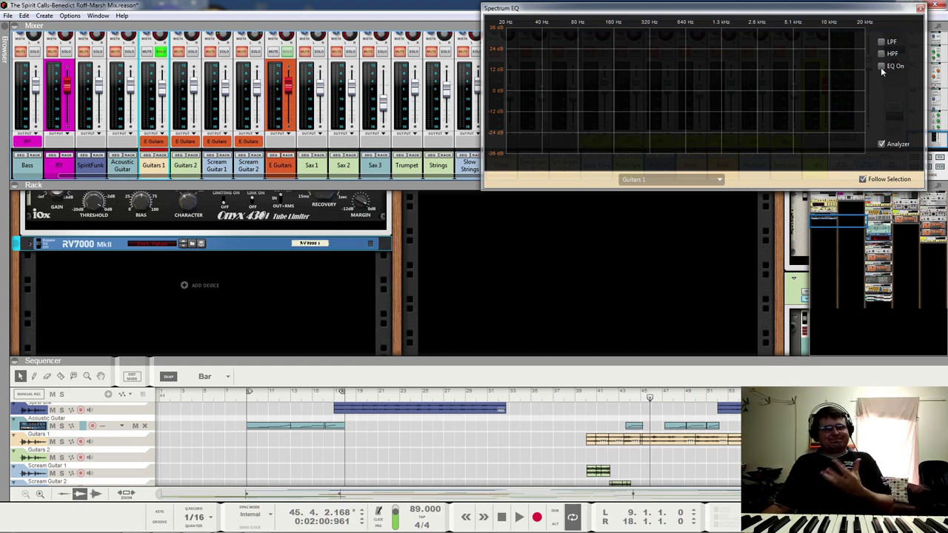
pyautogui.click(880, 66)
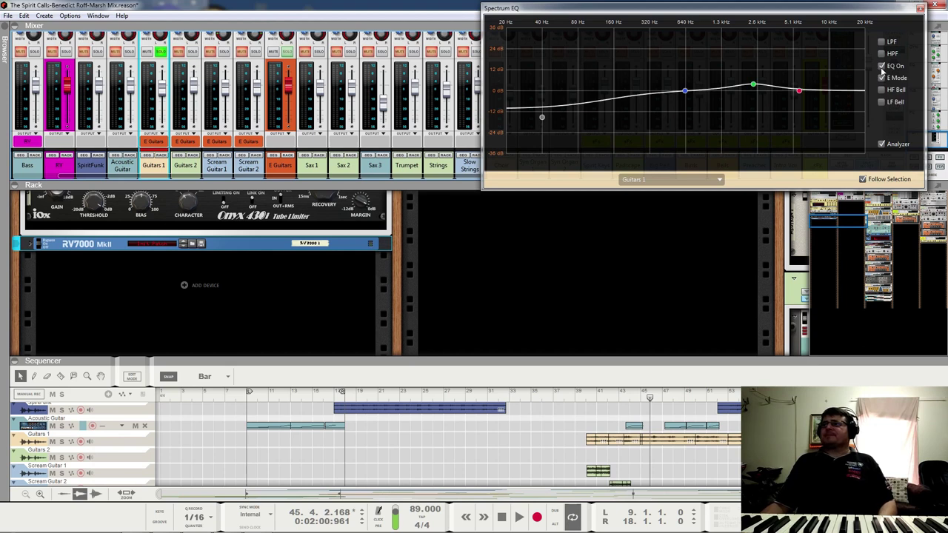
# - Play from bar 43, clear the Guitars 1 solo, bypass its EQ within the full mix, and re-enable it after stopping
pyautogui.click(620, 398)
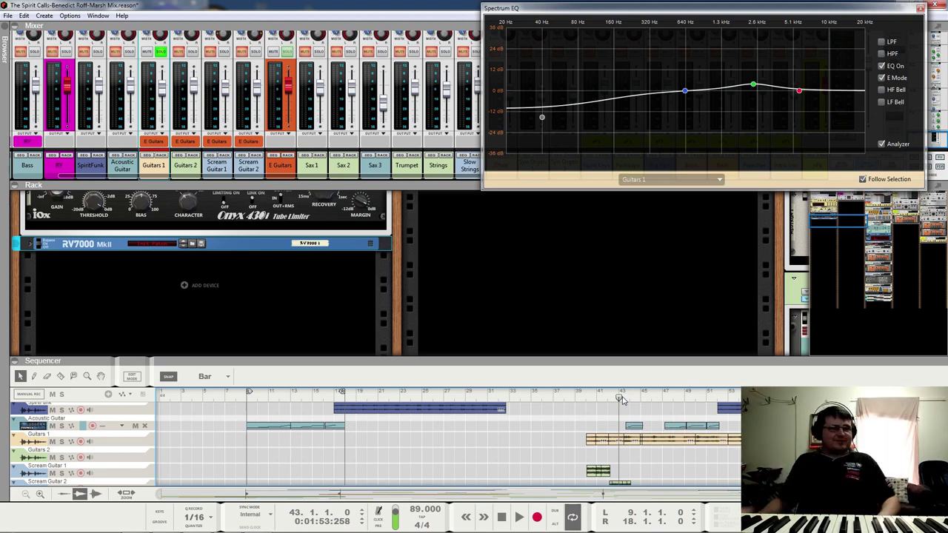
pyautogui.press('space')
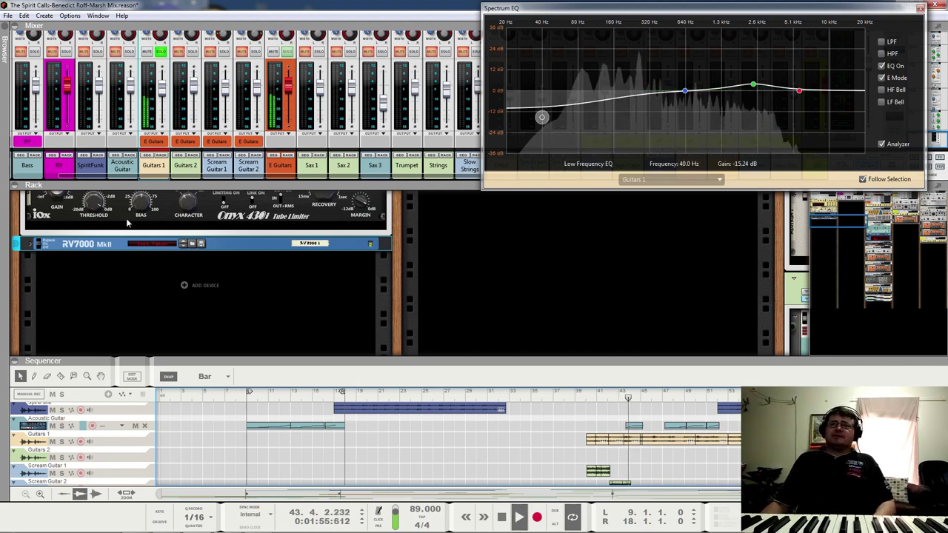
pyautogui.click(289, 167)
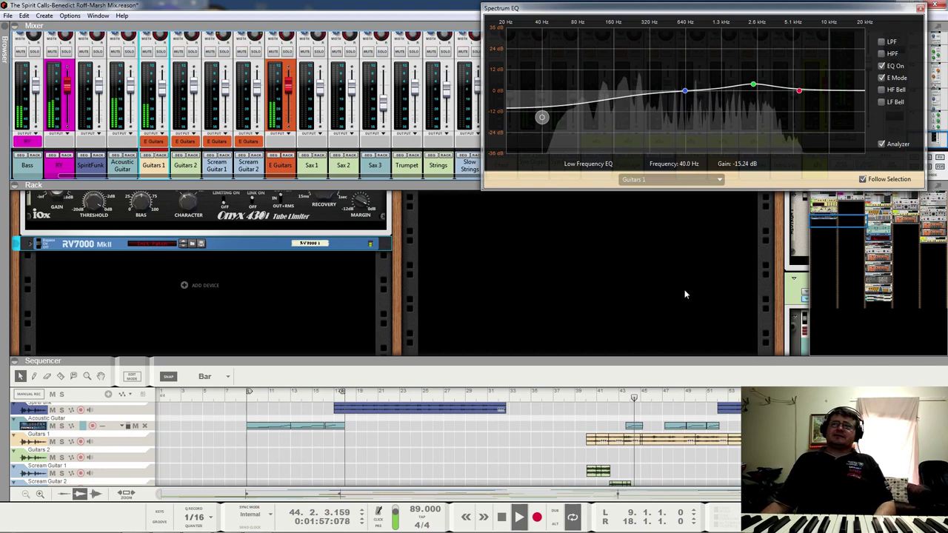
pyautogui.click(881, 66)
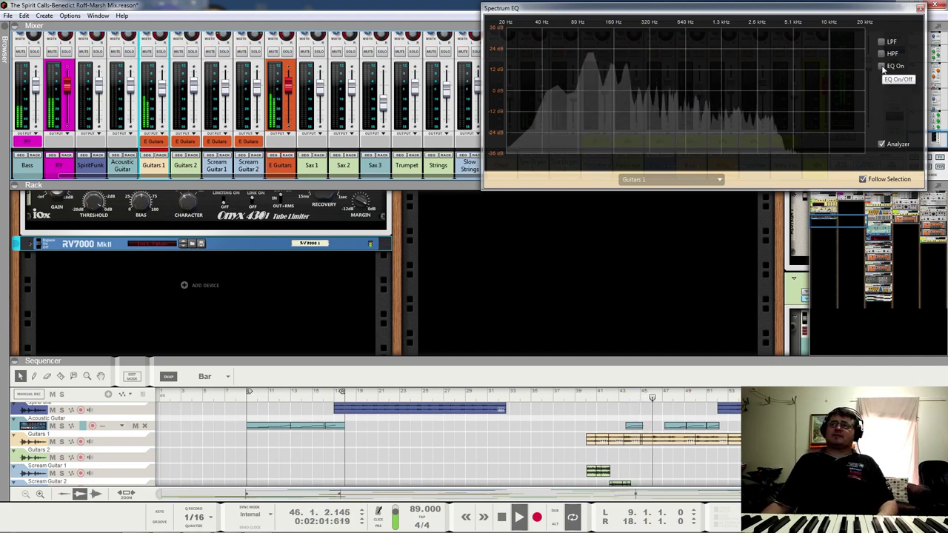
pyautogui.press('space')
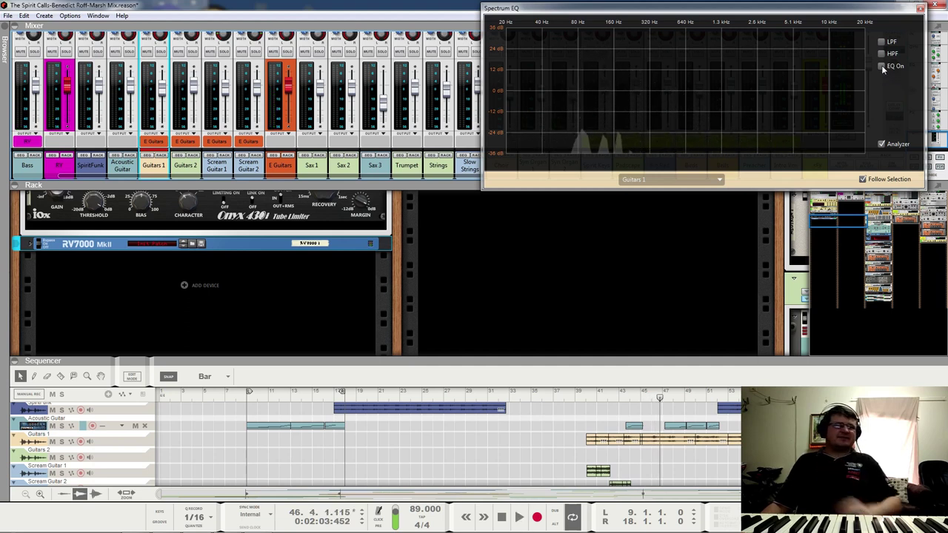
pyautogui.click(881, 65)
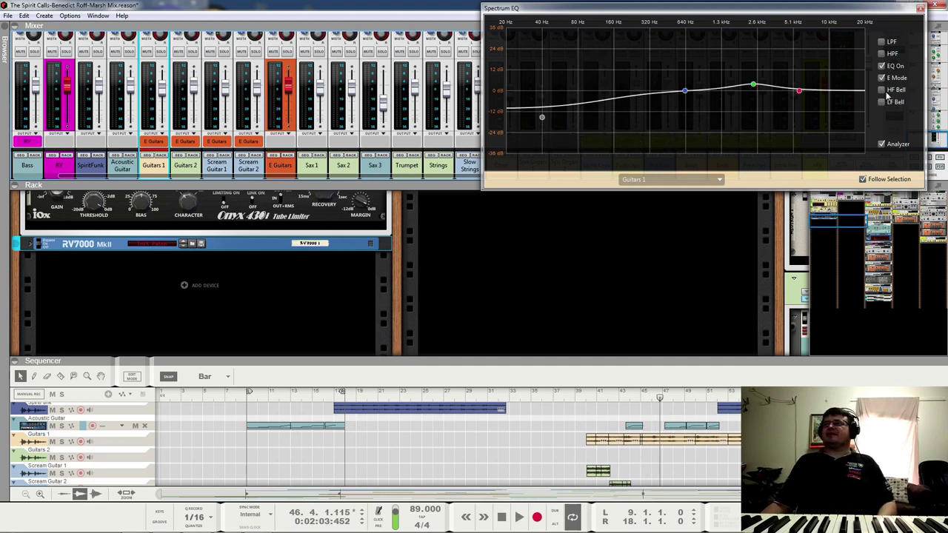
# - Play the full mix from bar 45 with the Guitars 1 EQ on and inspect its High Mid Frequency band
pyautogui.click(644, 398)
pyautogui.press('space')
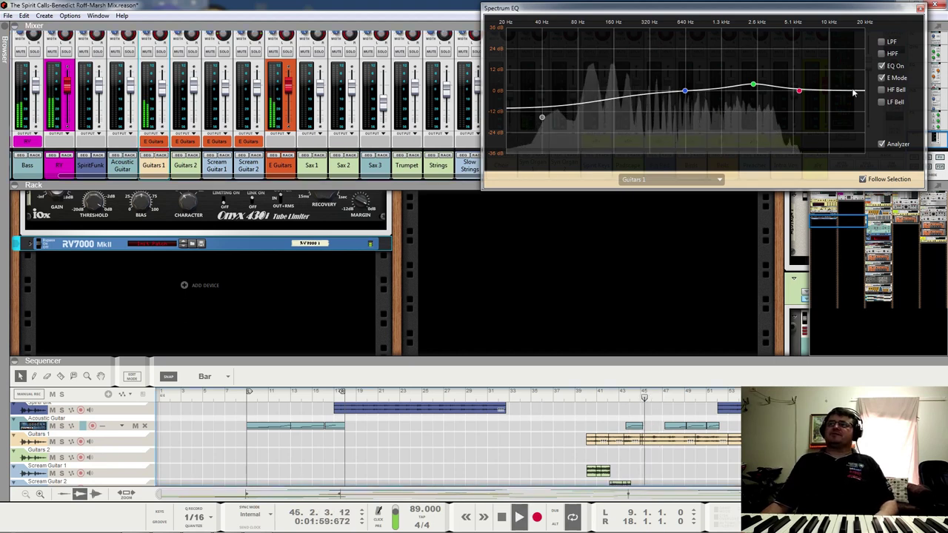
pyautogui.moveTo(757, 86)
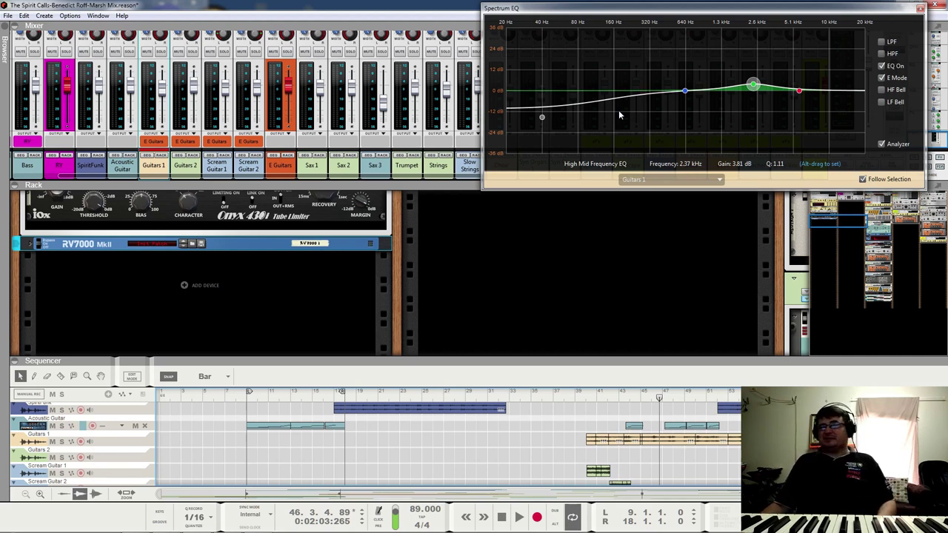
pyautogui.press('space')
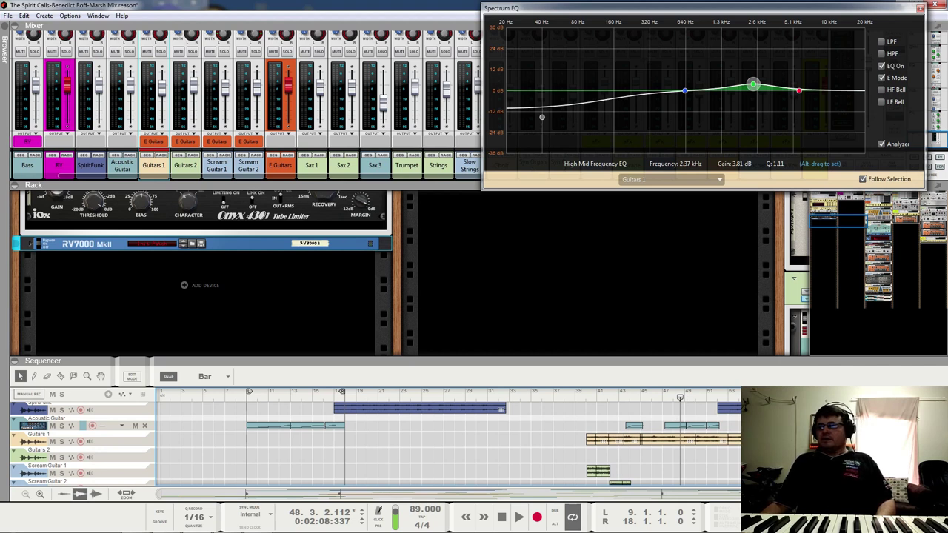
# - Solo Guitars 2, play it from bar 58, and clear the solo to hear it within the full mix
pyautogui.scroll(-2, 598, 450)
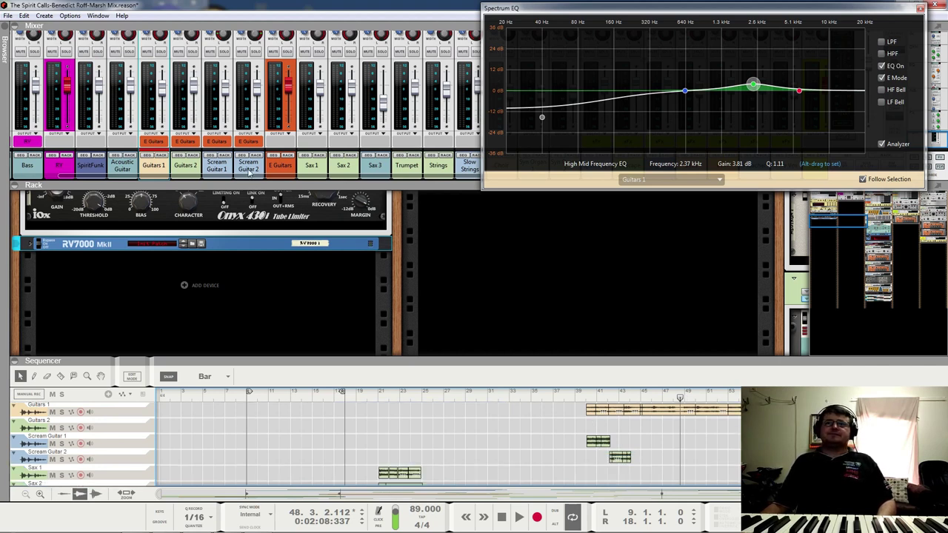
pyautogui.scroll(4, 148, 67)
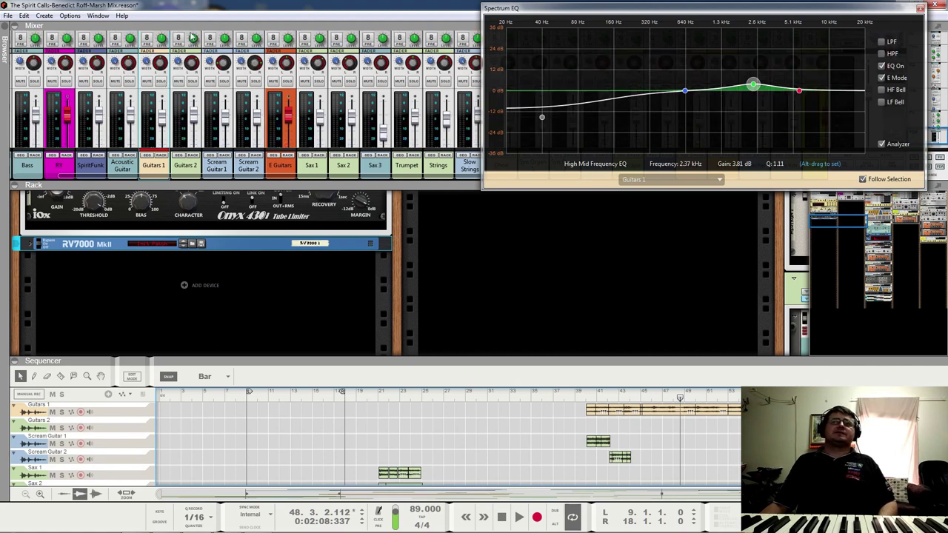
pyautogui.click(192, 80)
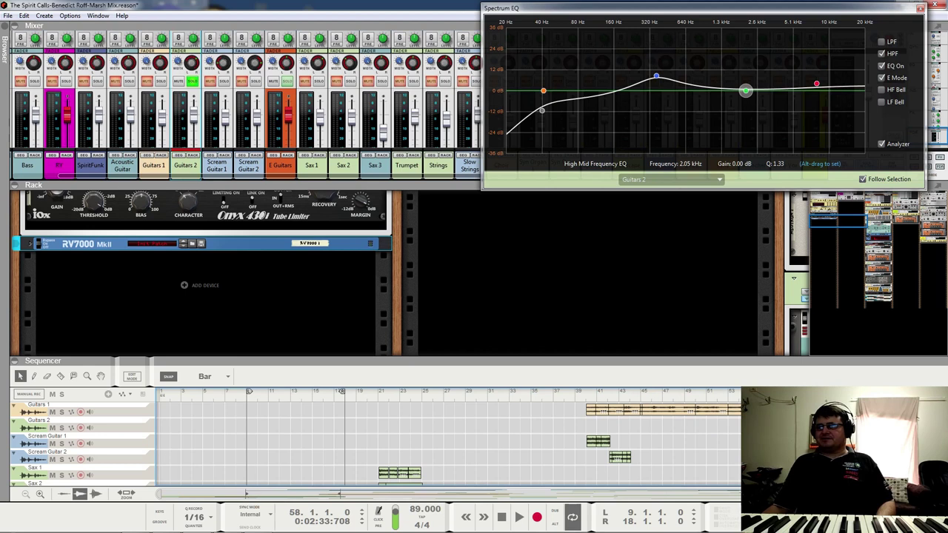
pyautogui.press('KP_7')
pyautogui.press('space')
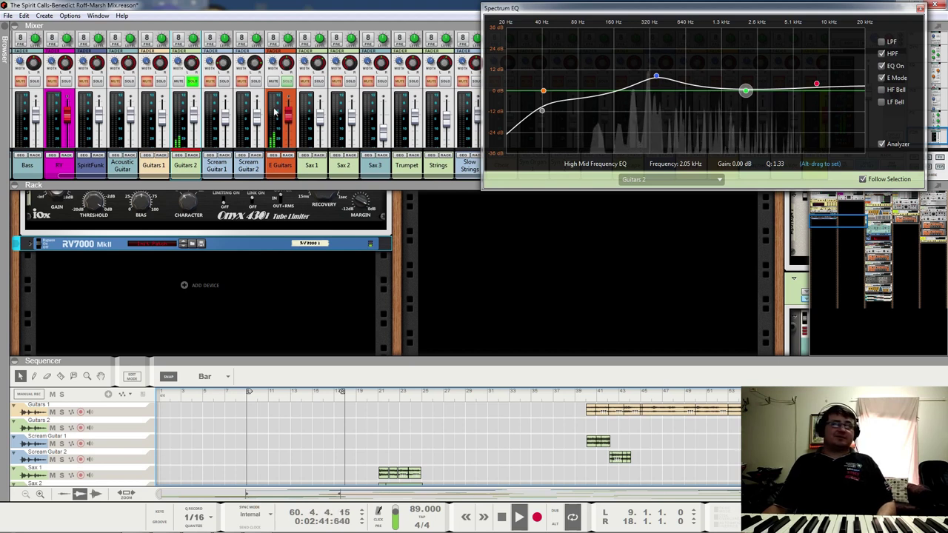
pyautogui.click(193, 82)
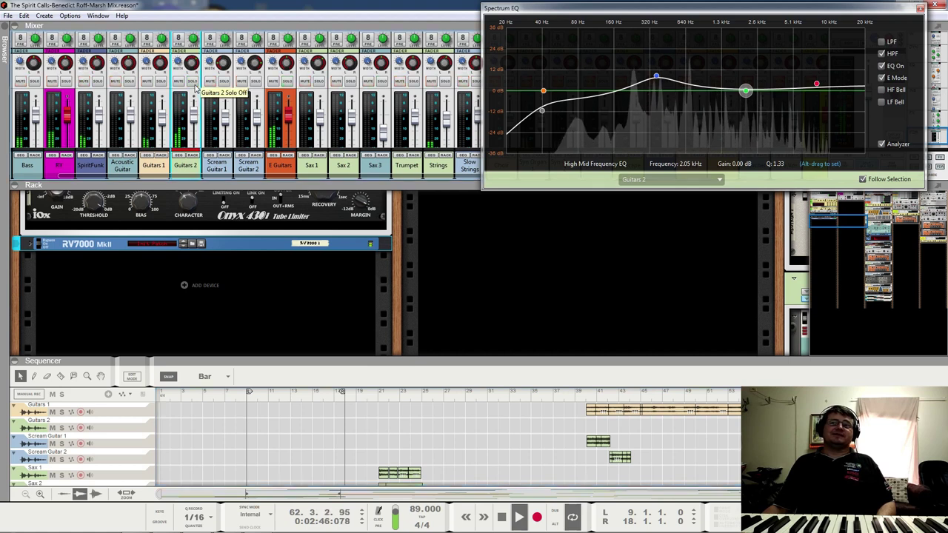
# - Solo the E Guitars bus, stop, and briefly move the Spectrum EQ window off the mixer to view the channel strips
pyautogui.click(288, 82)
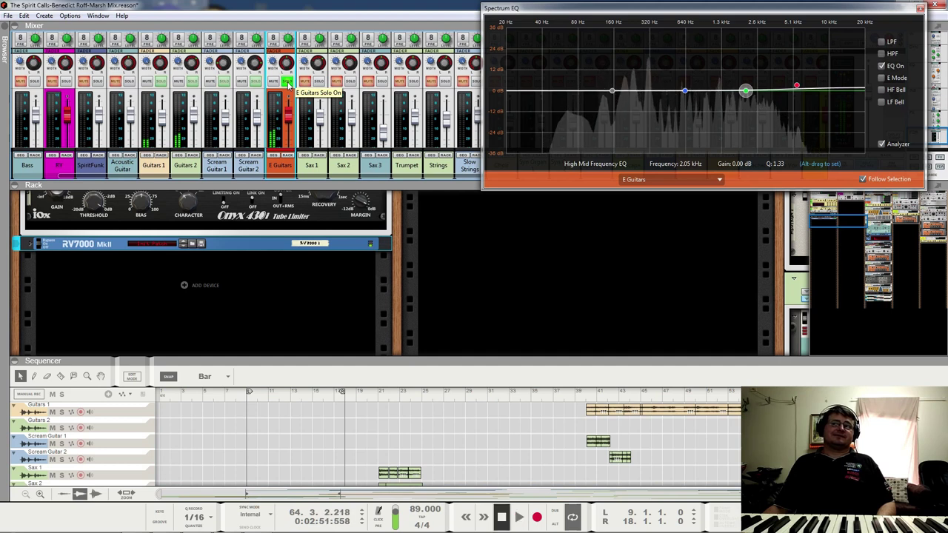
pyautogui.moveTo(789, 13); pyautogui.dragTo(428, 213)
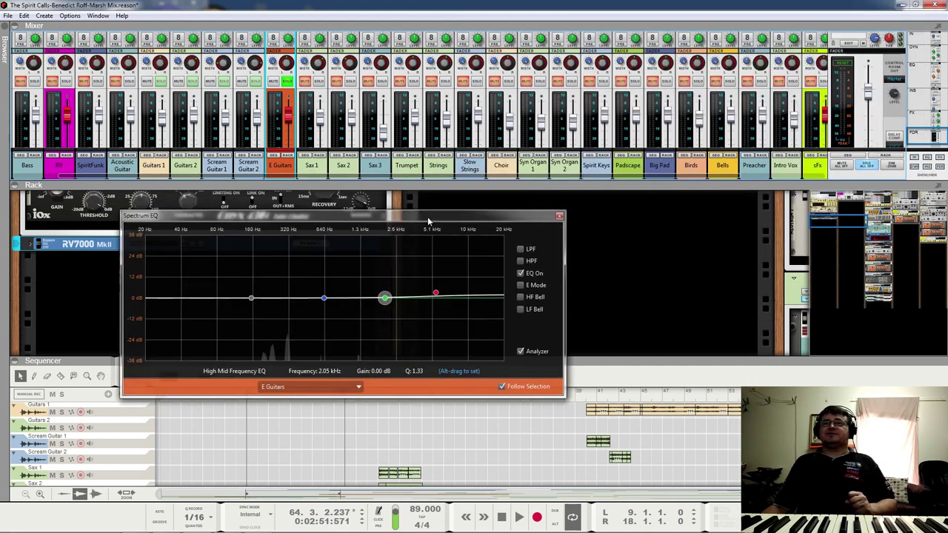
pyautogui.scroll(4, 920, 134)
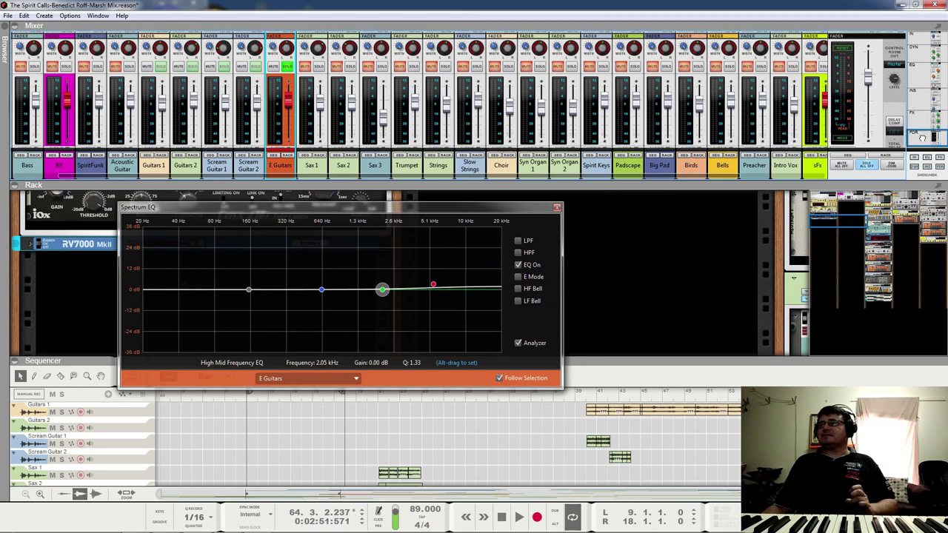
pyautogui.scroll(-4, 931, 132)
pyautogui.moveTo(436, 210); pyautogui.dragTo(823, 13)
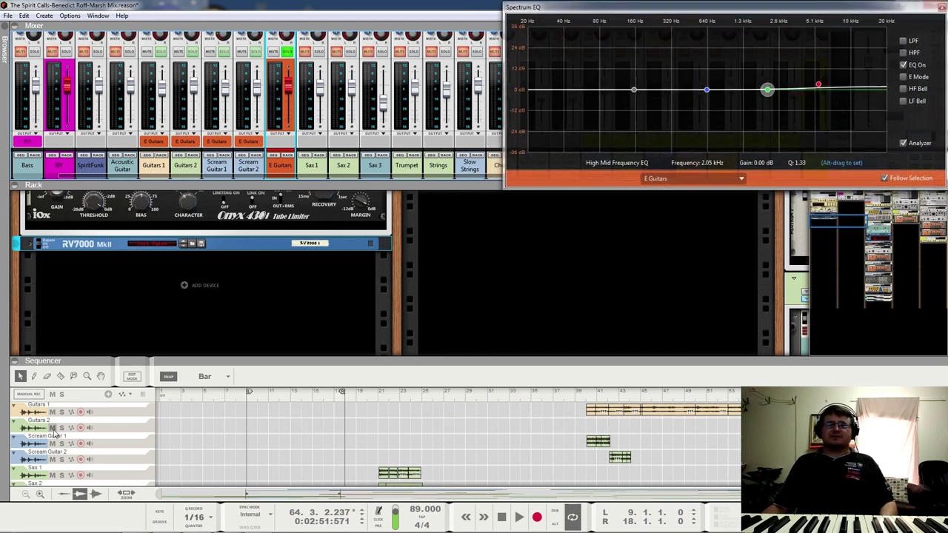
# - Locate the guitar channels in the rack from the Guitars 2 track and examine the E Guitars bus's MClass Compressor insert
pyautogui.click(31, 429)
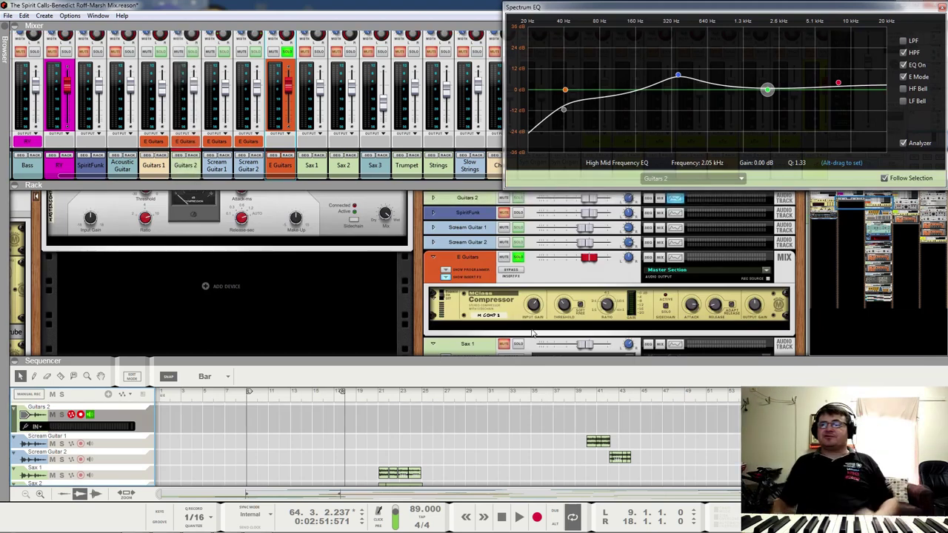
pyautogui.click(565, 283)
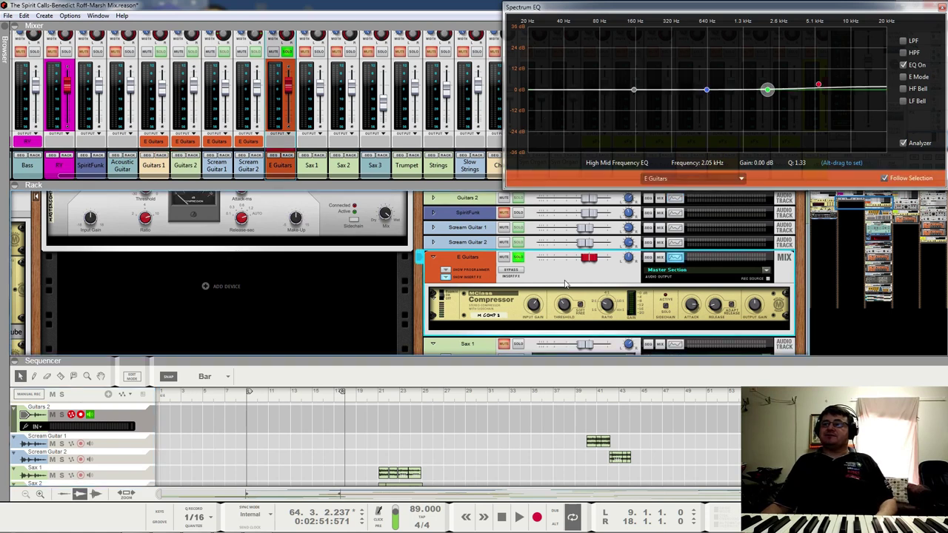
pyautogui.scroll(2, 564, 284)
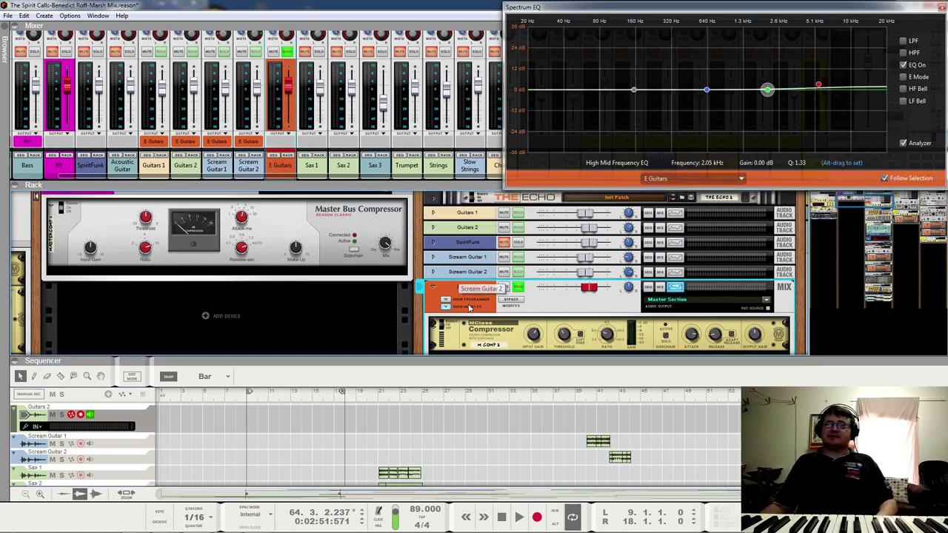
pyautogui.scroll(-2, 471, 307)
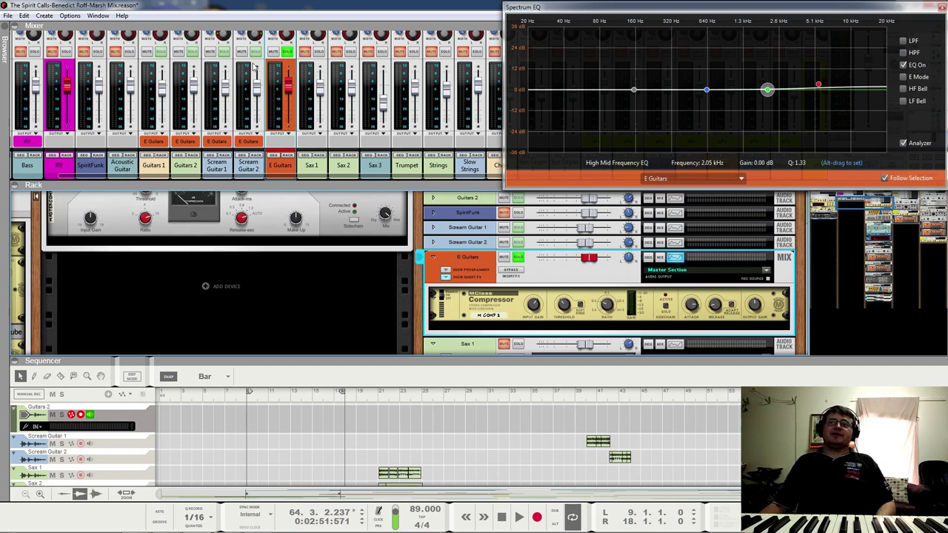
# - Clear the E Guitars solo, solo Scream Guitar 1 and Scream Guitar 2, and play them from bar 40
pyautogui.click(286, 53)
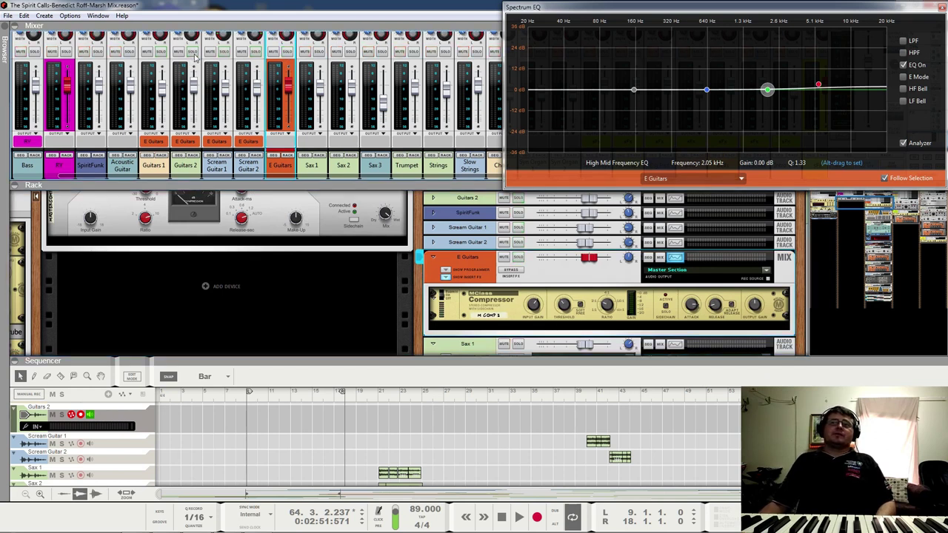
pyautogui.click(223, 52)
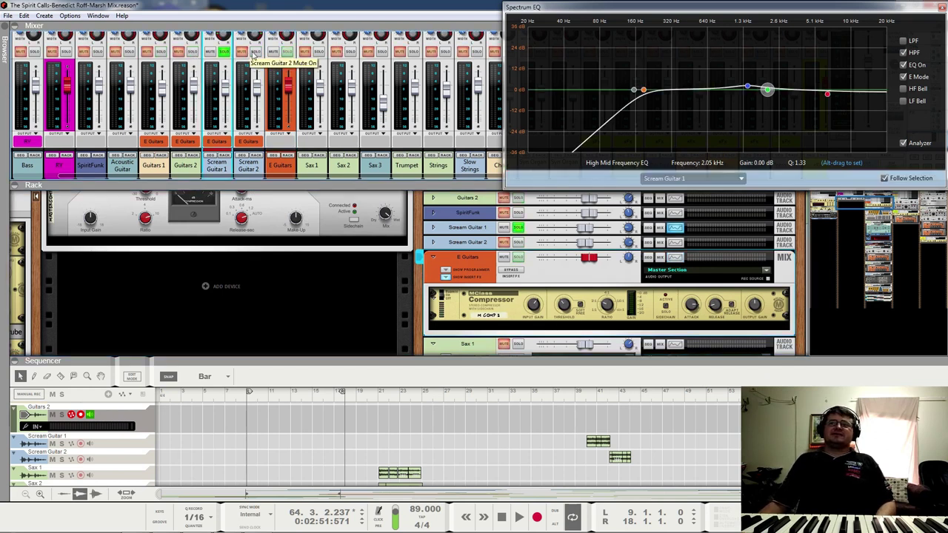
pyautogui.click(256, 52)
pyautogui.click(585, 400)
pyautogui.press('space')
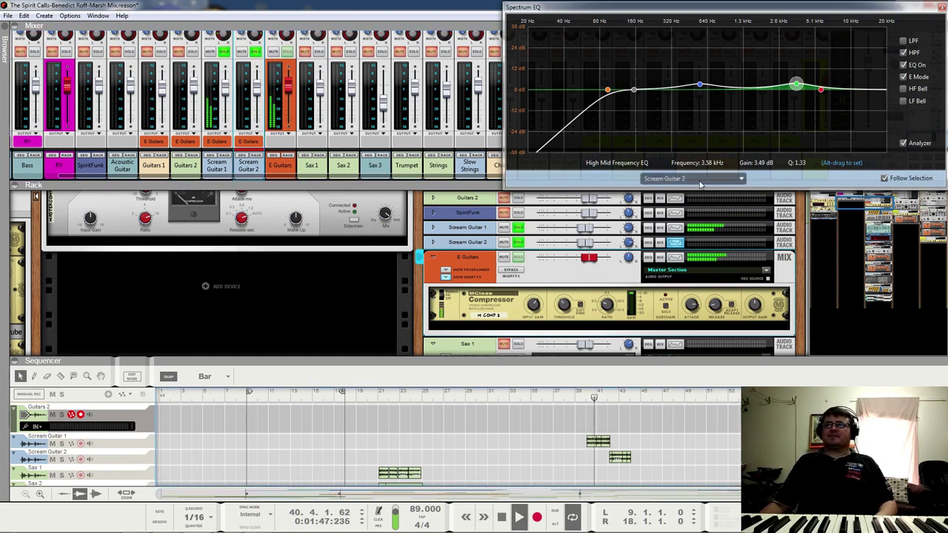
# - Compare the EQ curves of Scream Guitar 1 and Scream Guitar 2 in the Spectrum EQ window during playback
pyautogui.click(217, 168)
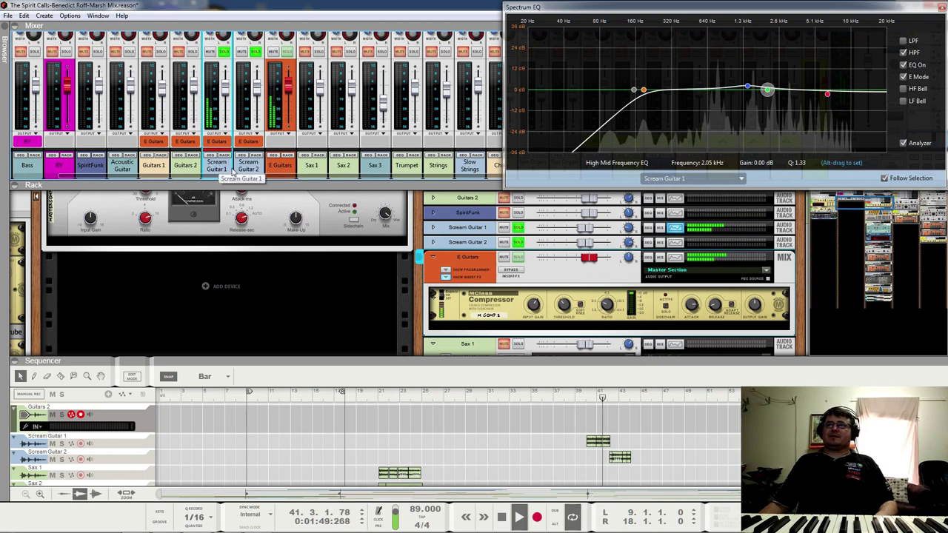
pyautogui.click(248, 166)
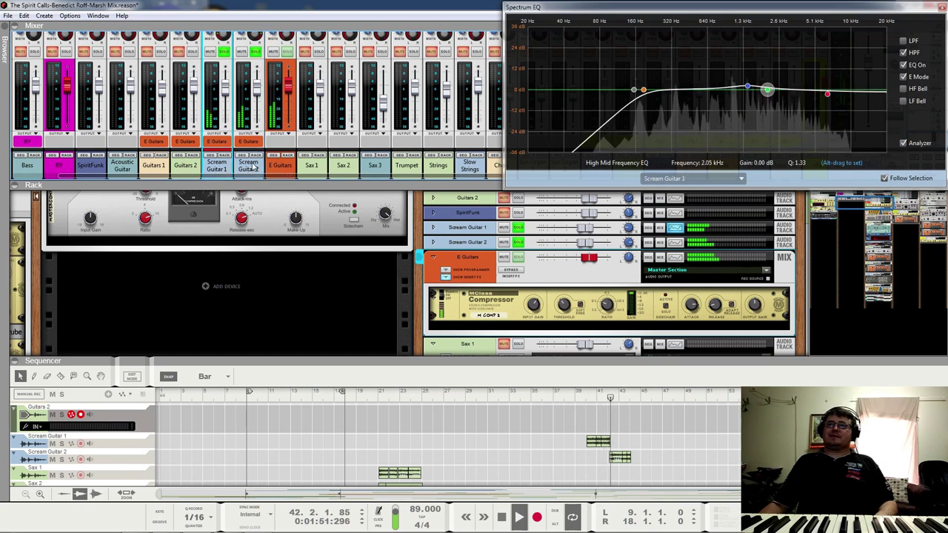
pyautogui.click(218, 167)
pyautogui.click(248, 167)
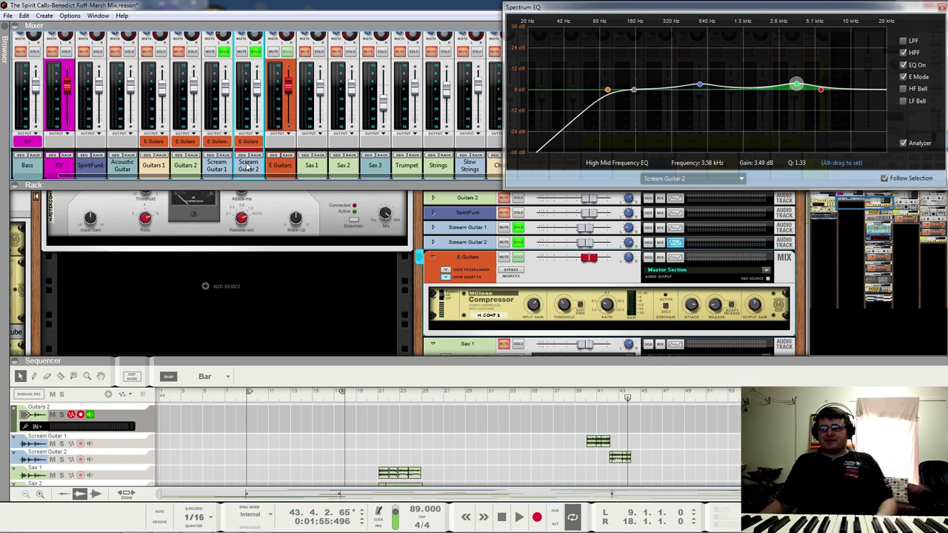
# - Solo the E Guitars bus instead of the two Scream Guitars, play from bar 40, stop, and select Scream Guitar 1
pyautogui.click(292, 56)
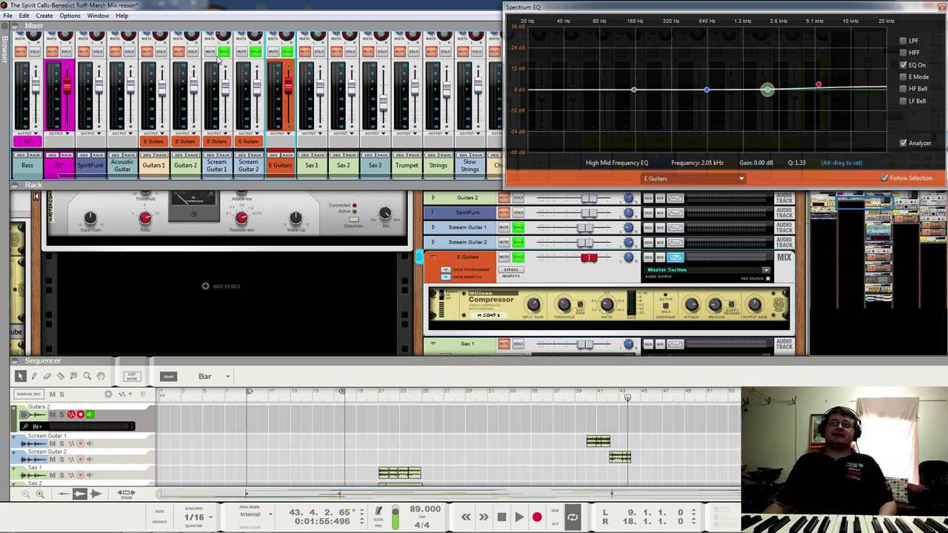
pyautogui.click(254, 52)
pyautogui.click(224, 52)
pyautogui.click(585, 397)
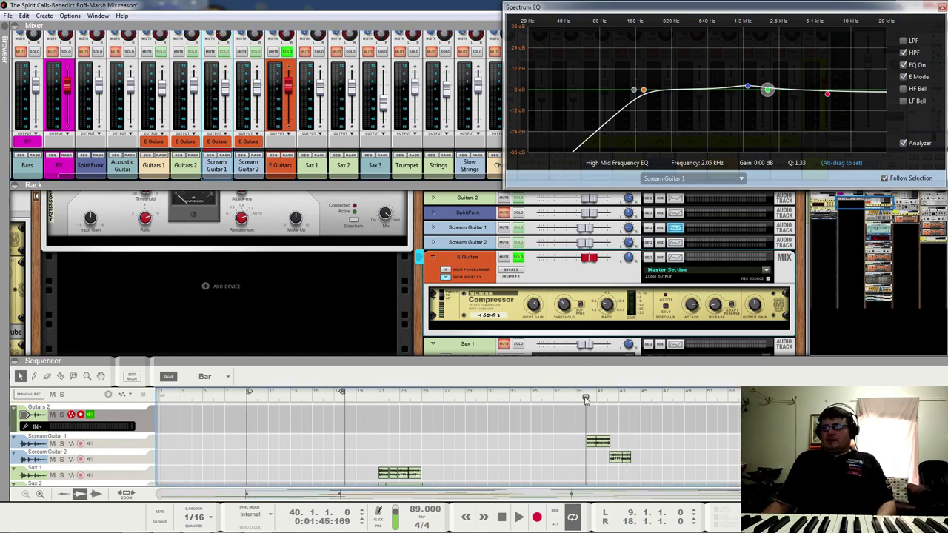
pyautogui.press('space')
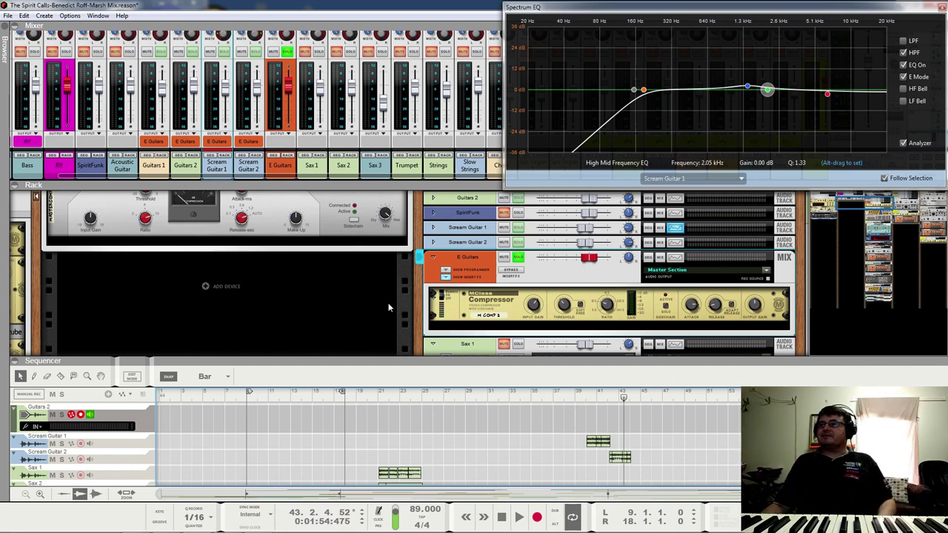
pyautogui.click(212, 170)
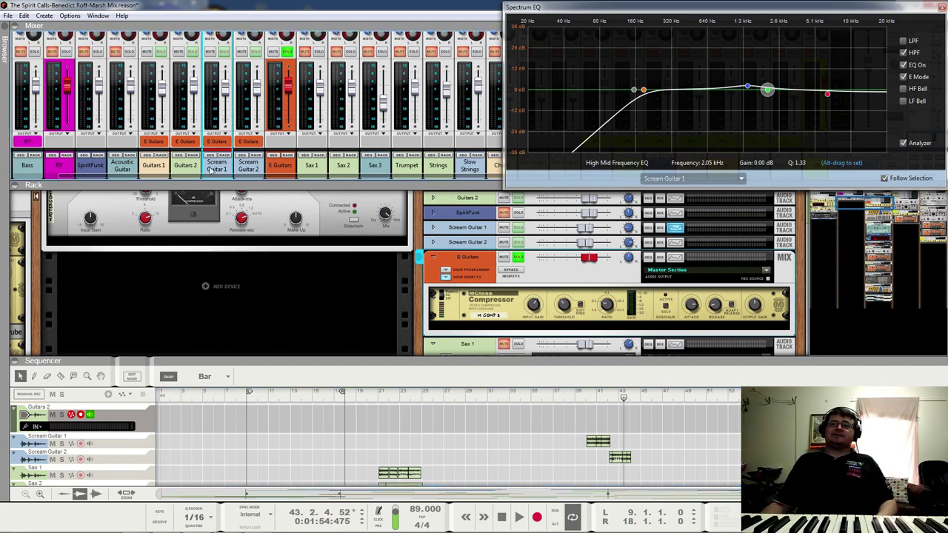
# - Switch repeatedly between Scream Guitar 2 and Scream Guitar 1 with playback stopped to compare their EQ settings
pyautogui.click(243, 170)
pyautogui.click(227, 171)
pyautogui.click(252, 170)
pyautogui.click(210, 169)
pyautogui.click(238, 169)
pyautogui.click(214, 170)
pyautogui.click(248, 169)
pyautogui.click(223, 168)
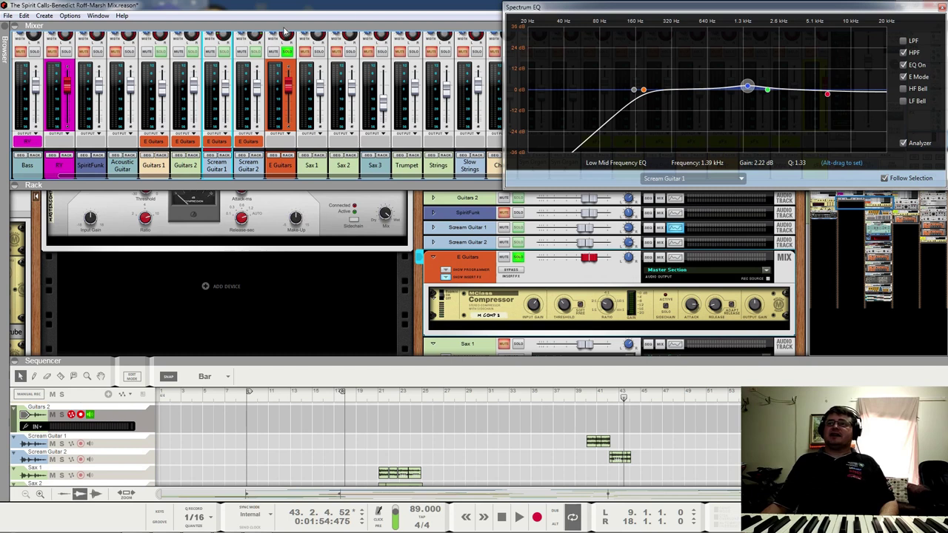
# - Play the full mix from bar 40, solo the E Guitars bus again, and examine its MClass Compressor's attack, ratio and threshold
pyautogui.click(287, 53)
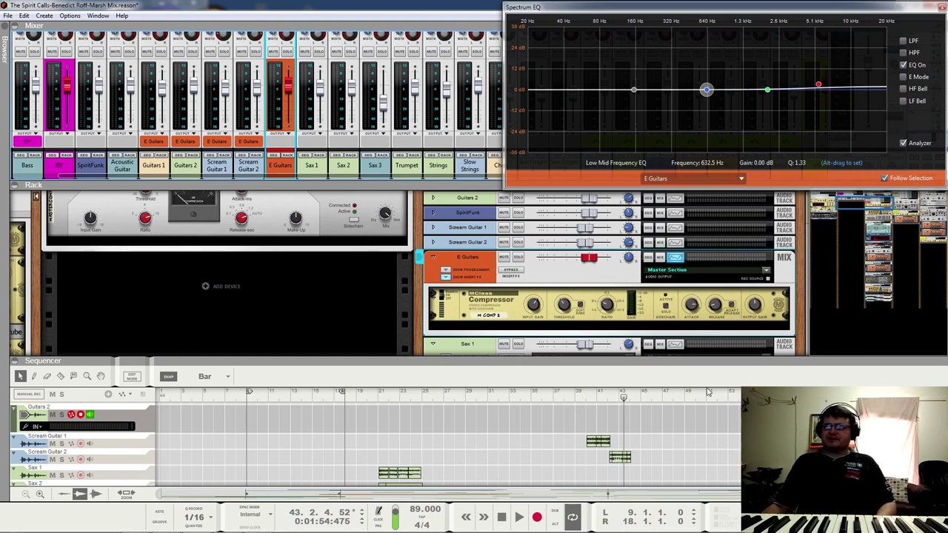
pyautogui.click(587, 398)
pyautogui.press('space')
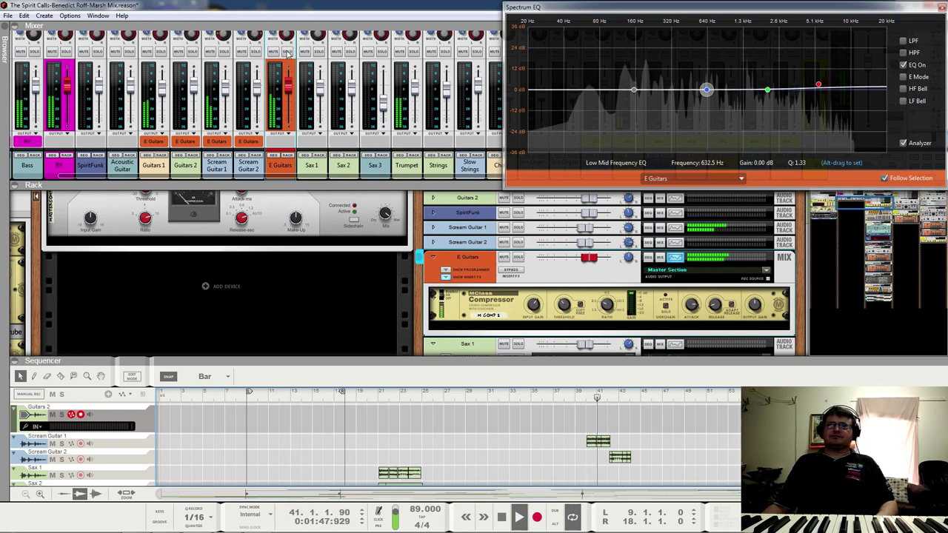
pyautogui.click(517, 257)
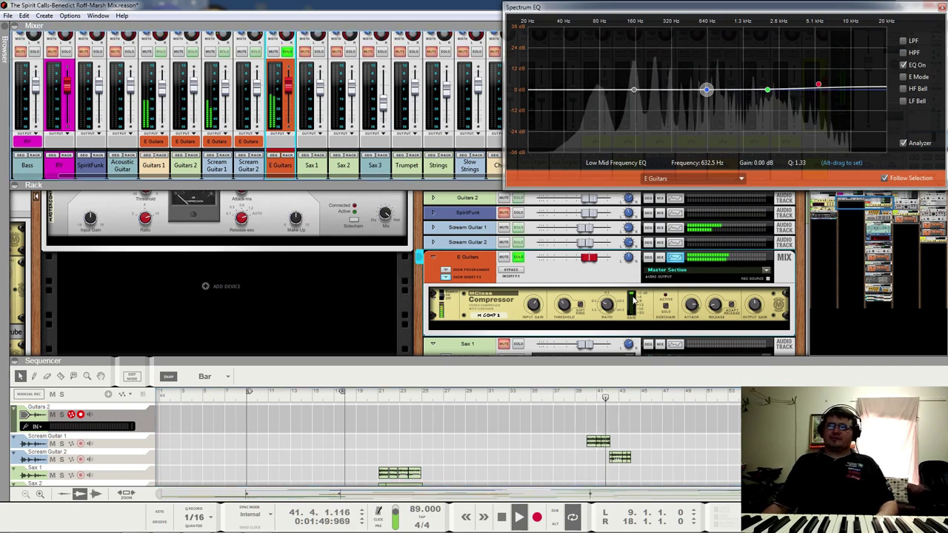
pyautogui.moveTo(714, 309)
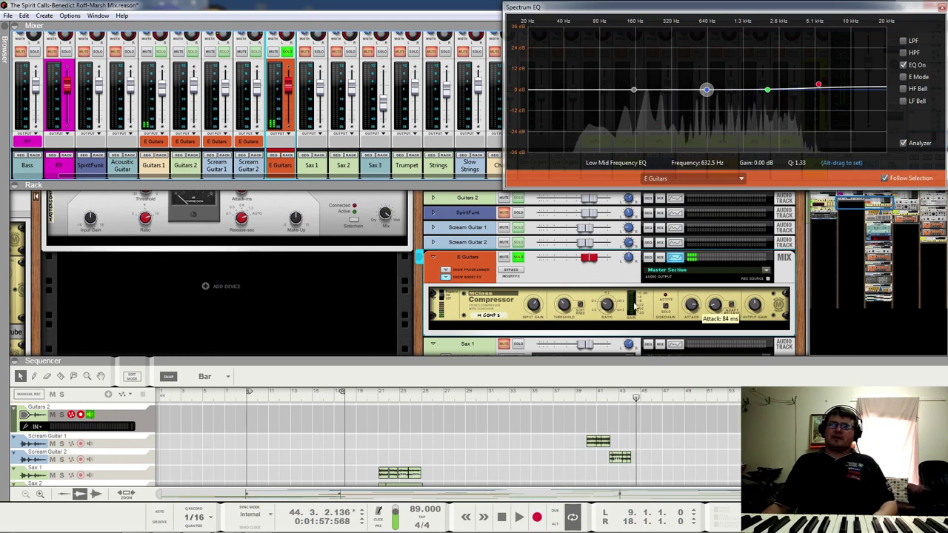
pyautogui.moveTo(606, 305)
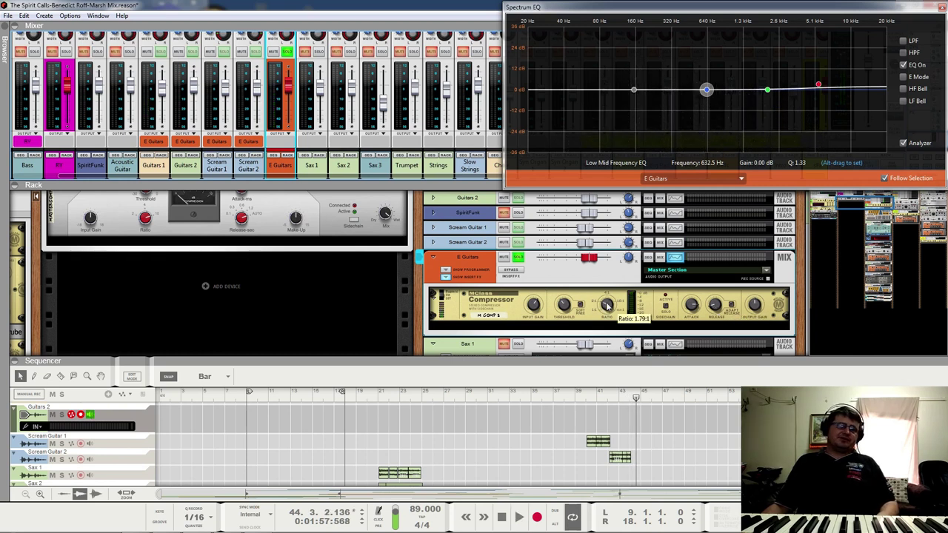
pyautogui.moveTo(563, 310)
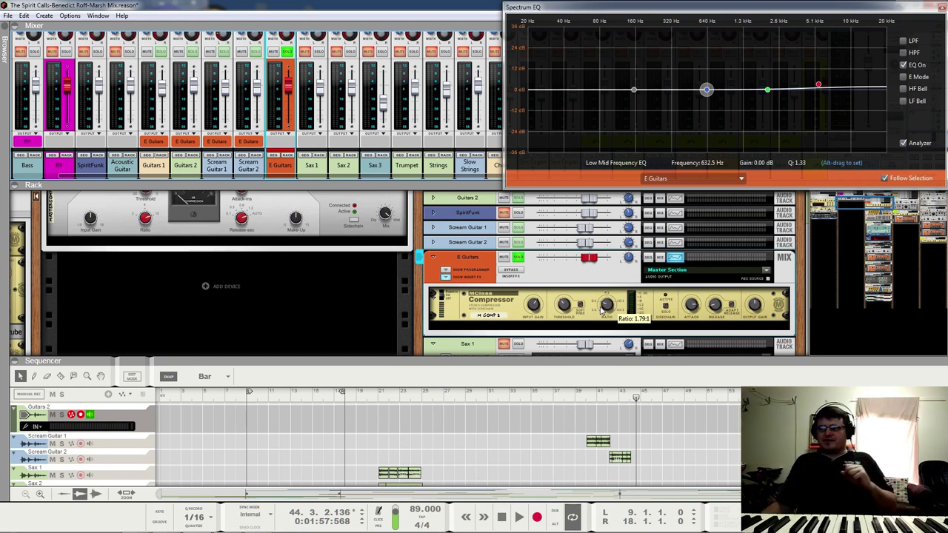
# - Select the Scream Guitar 1 and 2 clips, play the soloed E Guitars bus, and examine its high frequency EQ band
pyautogui.moveTo(642, 466); pyautogui.dragTo(585, 434)
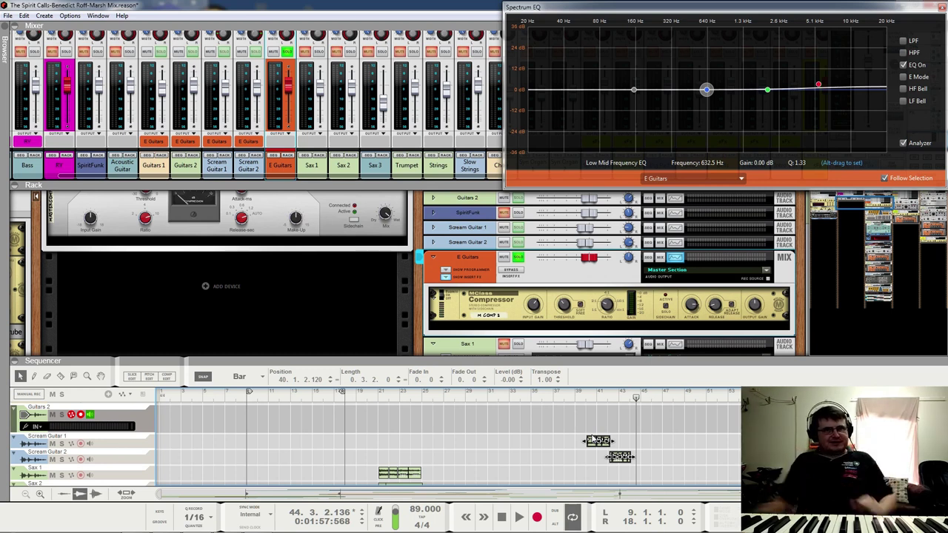
pyautogui.press('space')
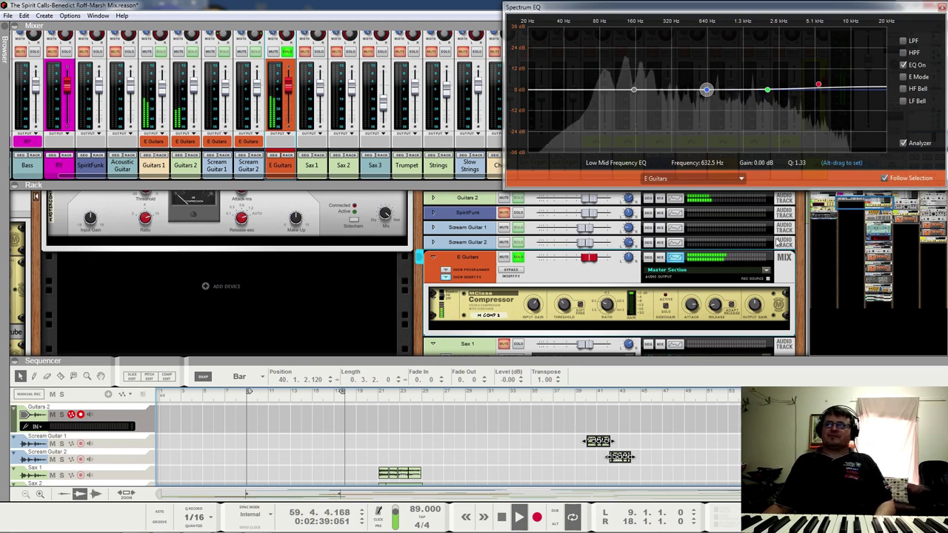
pyautogui.click(818, 85)
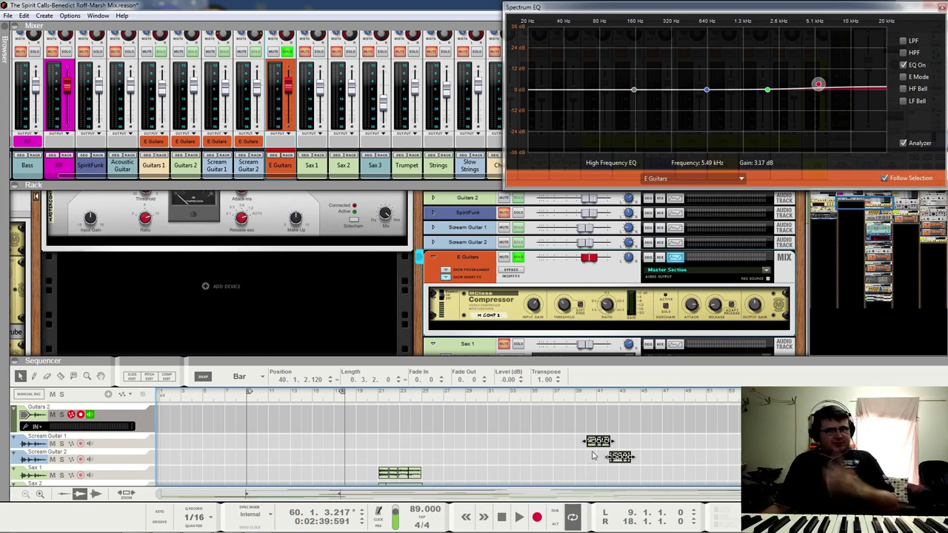
# - Solo Sax 1 instead of the E Guitars bus, show its Scream 4 and Neutron inserts in the rack, and play from bar 21
pyautogui.scroll(-3, 521, 459)
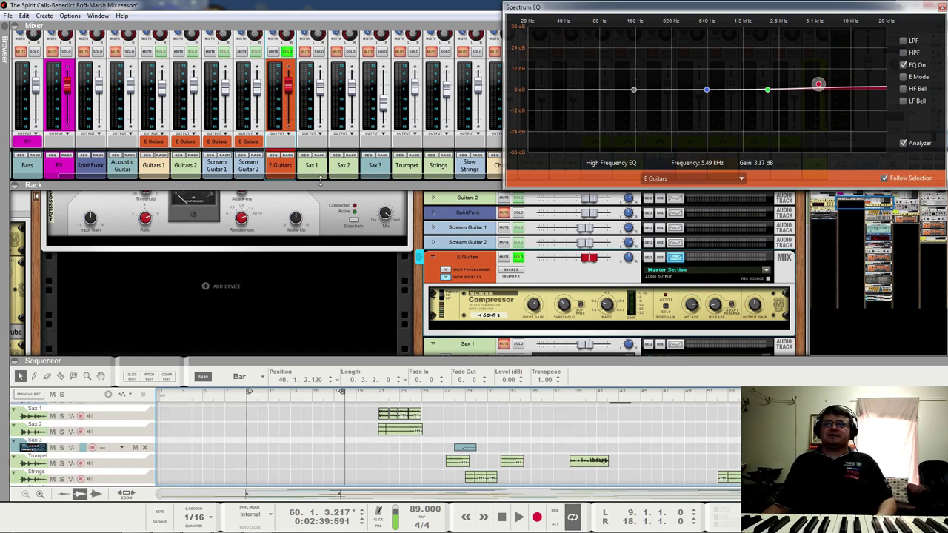
pyautogui.click(288, 53)
pyautogui.click(318, 53)
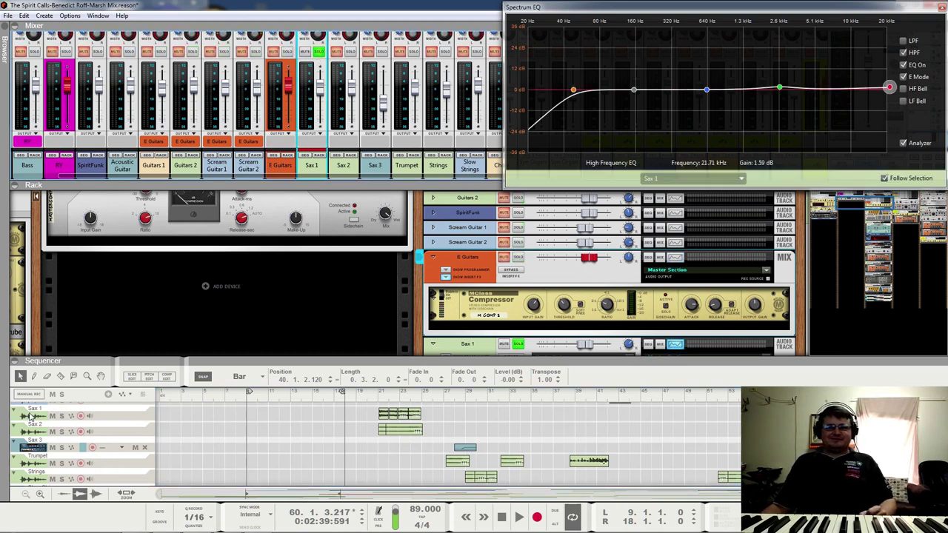
pyautogui.click(384, 401)
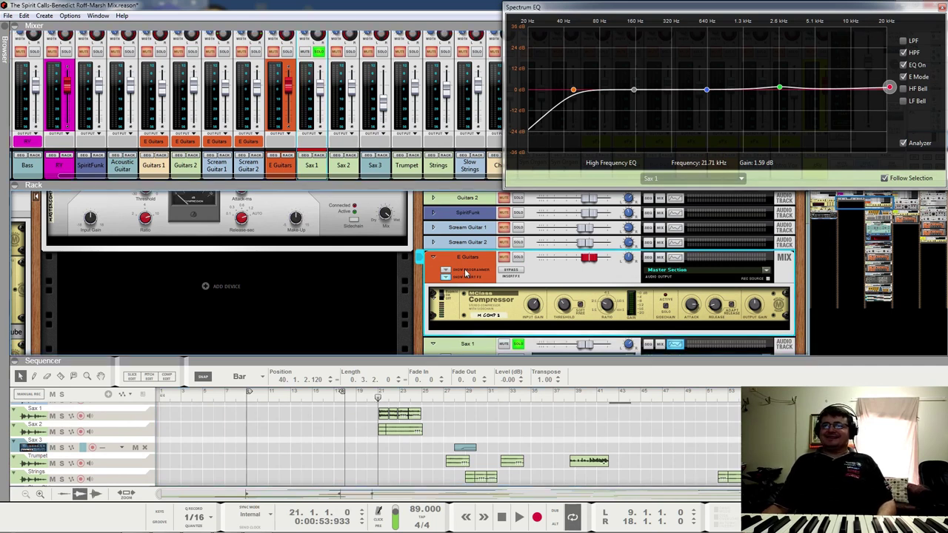
pyautogui.scroll(-4, 468, 289)
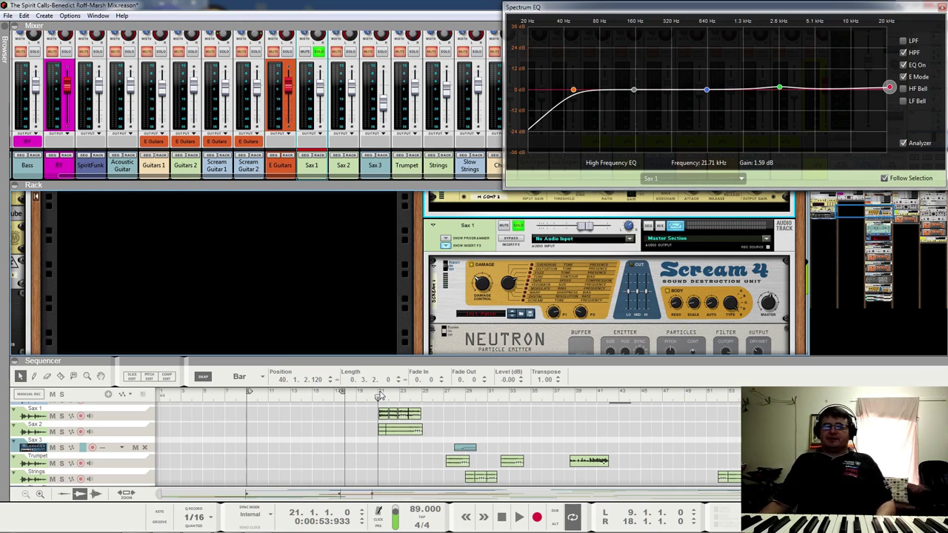
pyautogui.press('space')
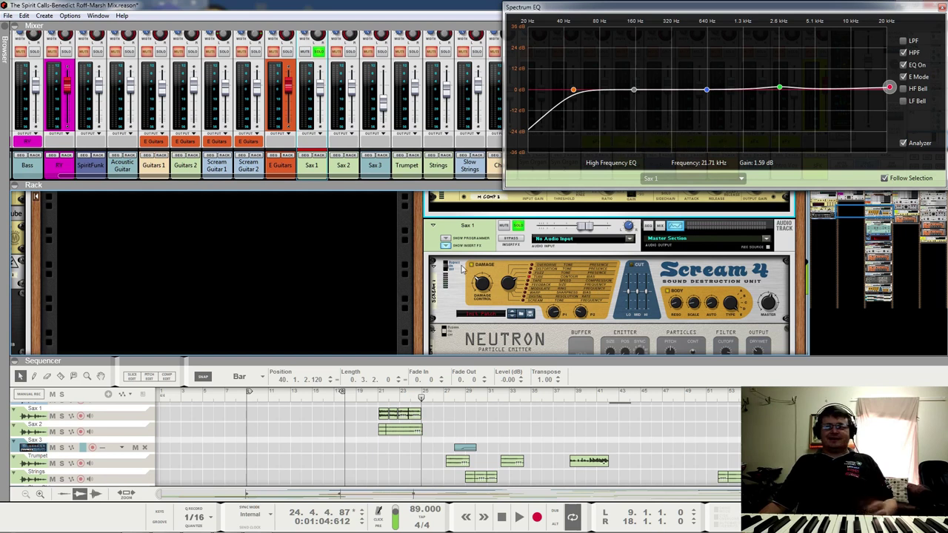
# - Clear the Sax 1 solo, play the full mix from bar 19, and solo Sax 1 again after stopping
pyautogui.click(352, 394)
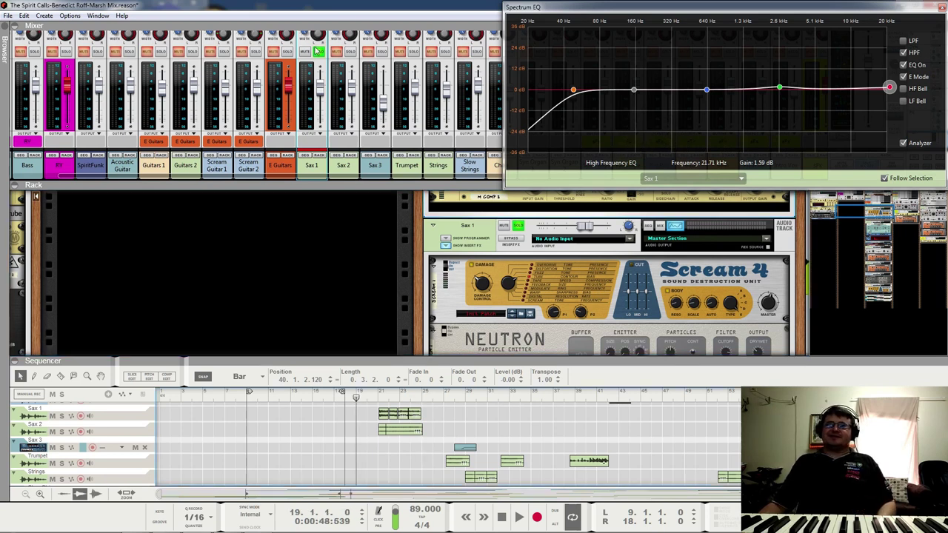
pyautogui.press('space')
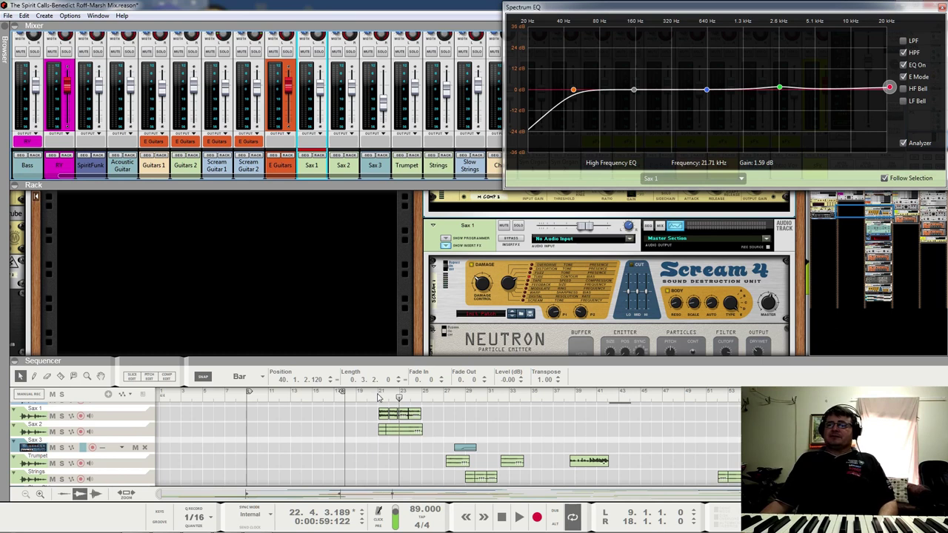
pyautogui.click(318, 51)
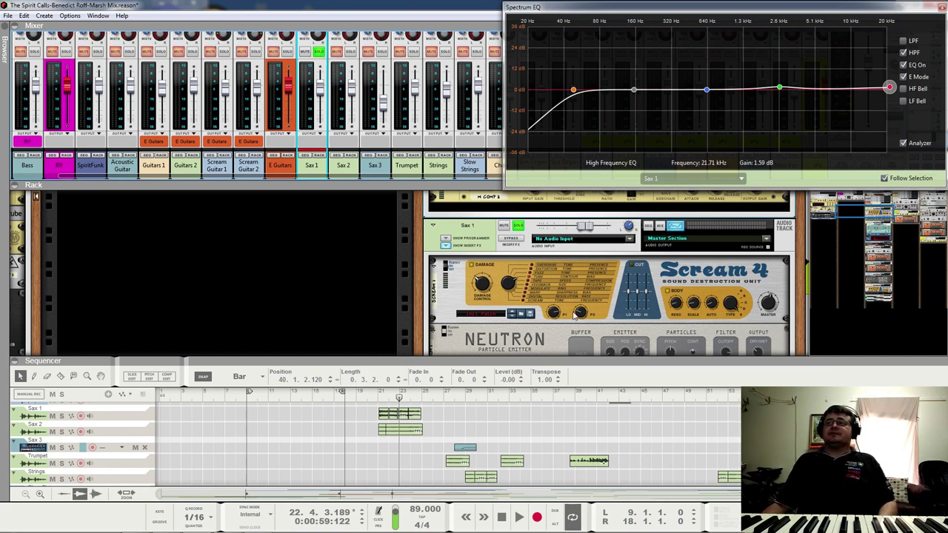
# - Audition Sax 1 from bar 21 with its insert effects bypassed and set the Scream 4 unit's Enabled switch to Off
pyautogui.press('space')
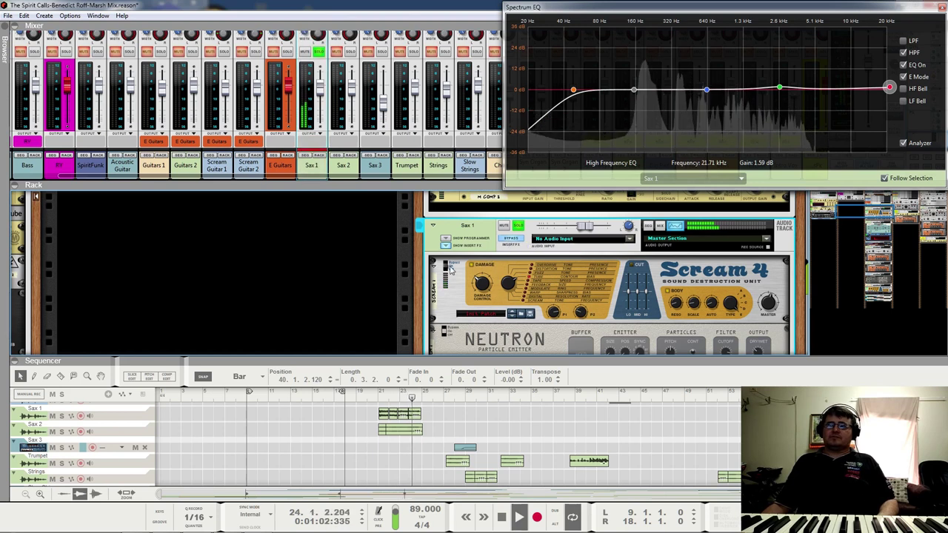
pyautogui.click(468, 322)
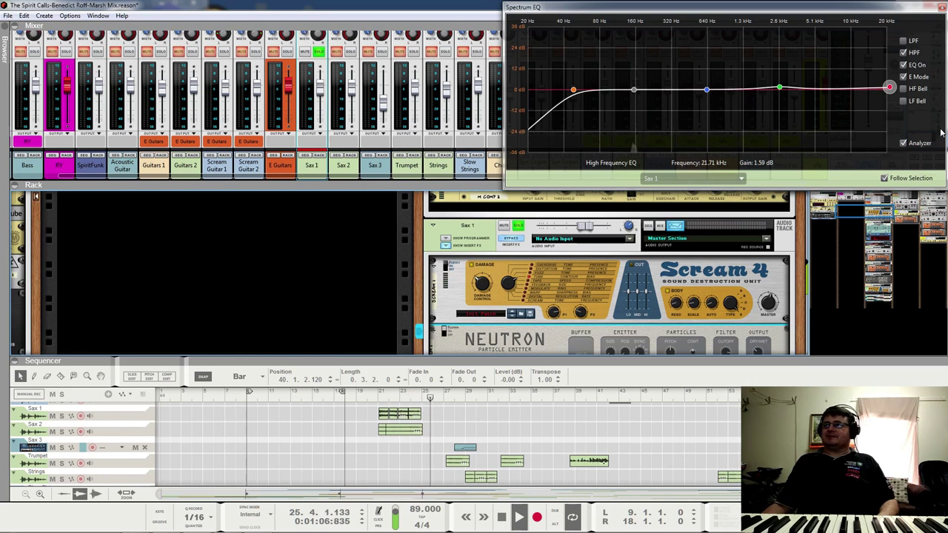
pyautogui.click(856, 213)
pyautogui.moveTo(855, 213); pyautogui.dragTo(878, 210)
pyautogui.click(380, 392)
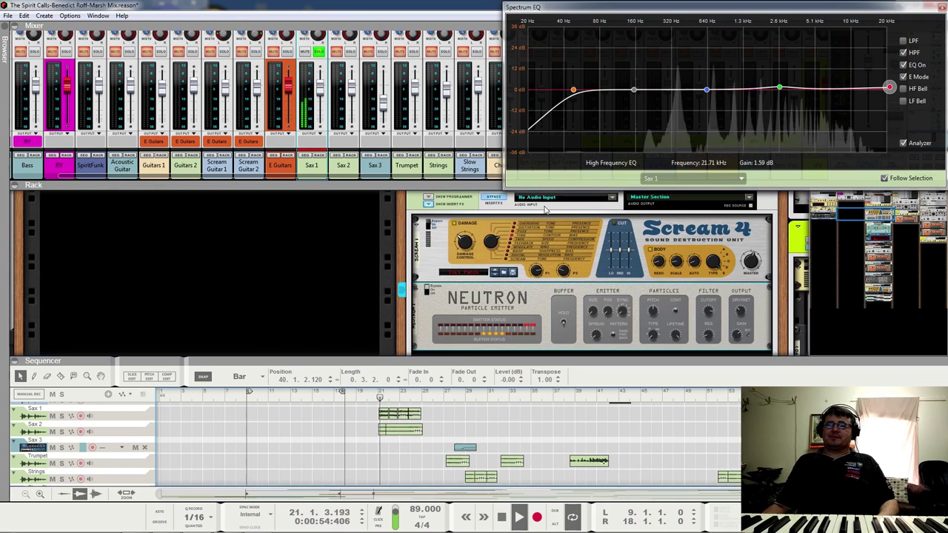
pyautogui.click(434, 227)
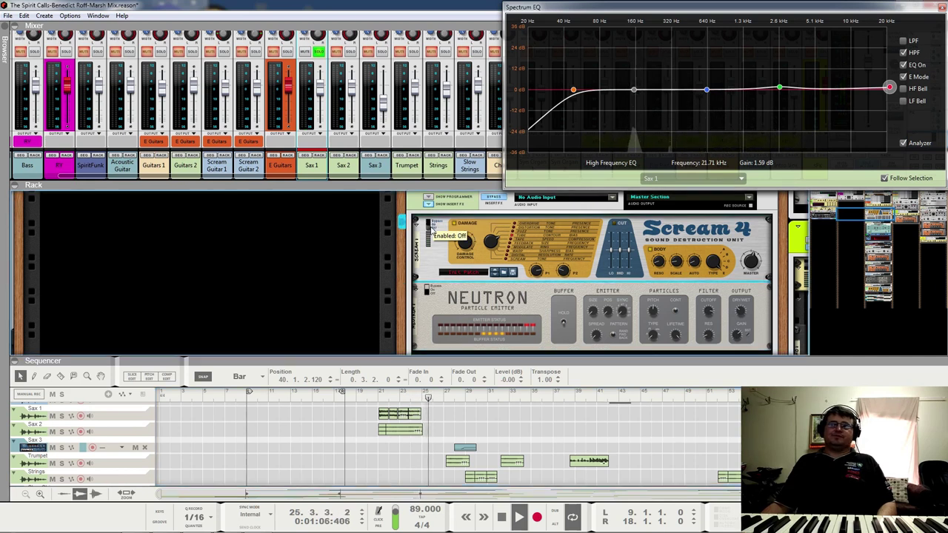
pyautogui.press('space')
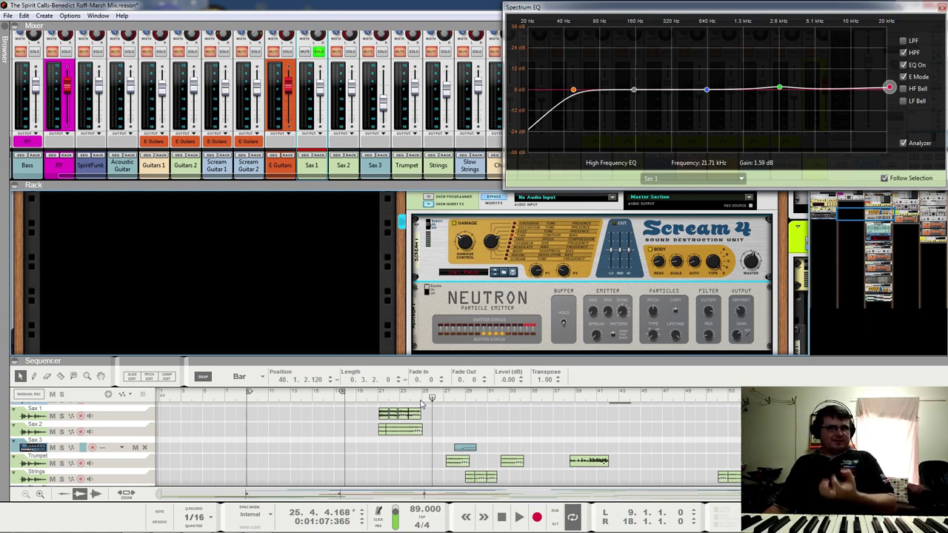
# - Play the end of the soloed Sax 1 phrase from bar 24 and stop
pyautogui.click(420, 399)
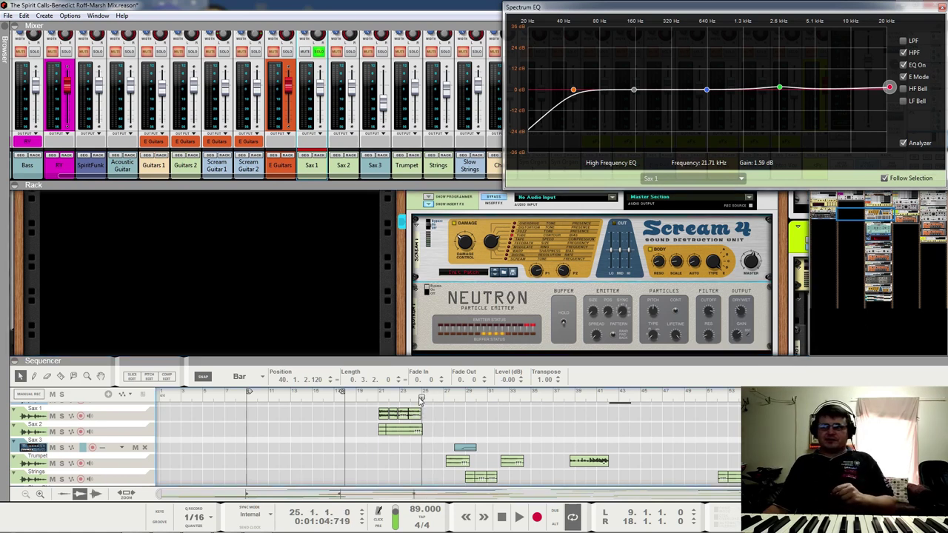
pyautogui.click(412, 399)
pyautogui.press('space')
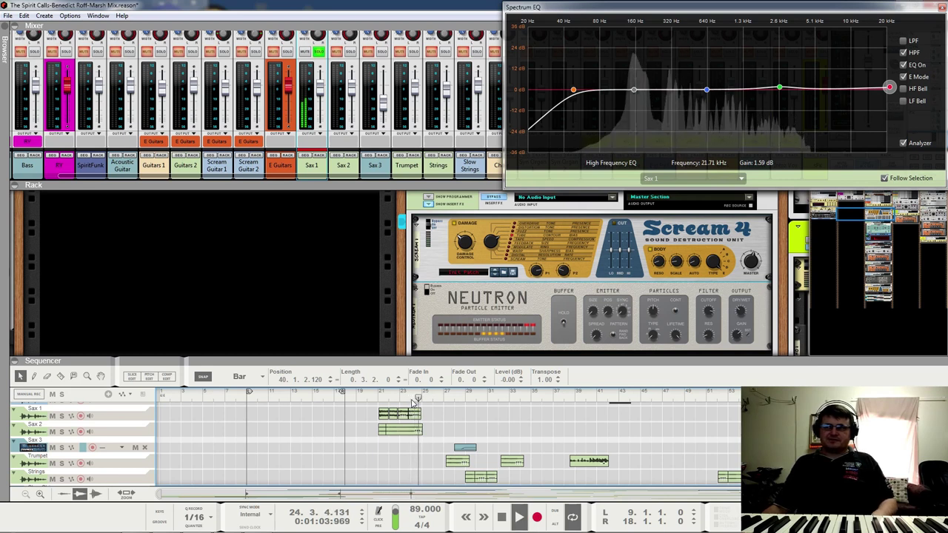
pyautogui.press('space')
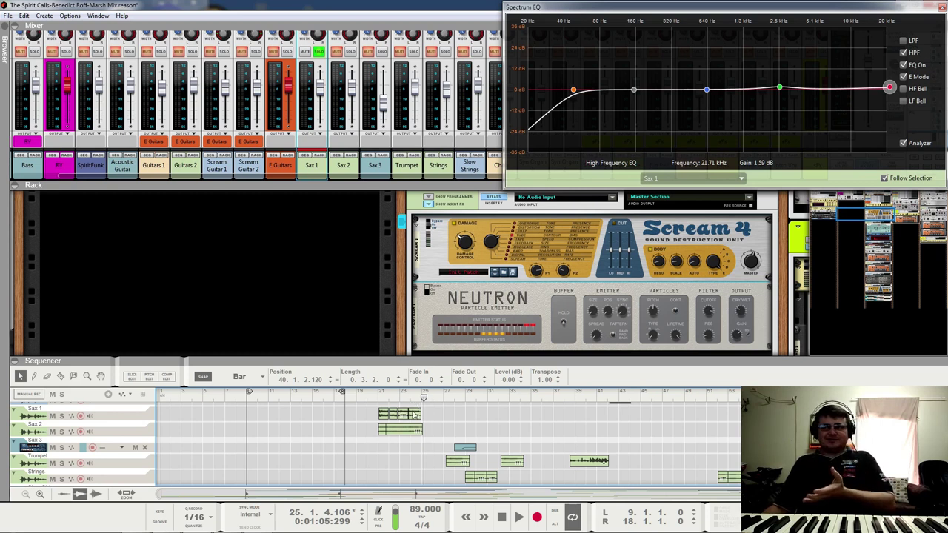
# - Inspect the individual Sax 1 clips and the long Sax 2 clip in the sequencer, leaving nothing selected
pyautogui.click(414, 413)
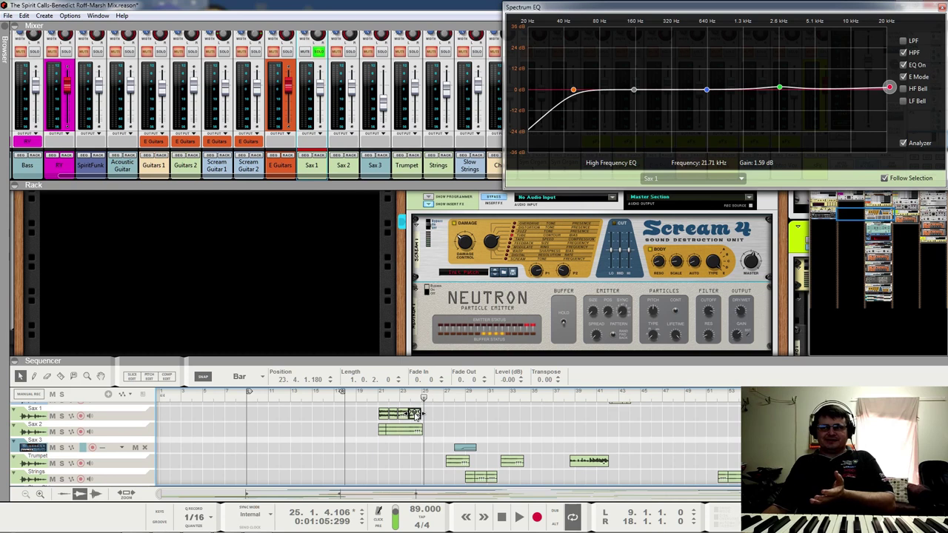
pyautogui.click(392, 415)
pyautogui.click(382, 413)
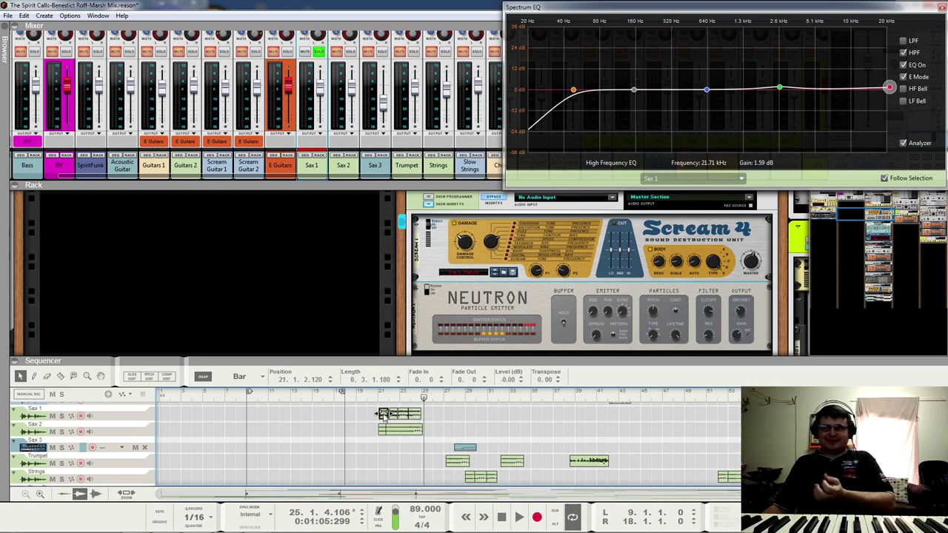
pyautogui.click(457, 417)
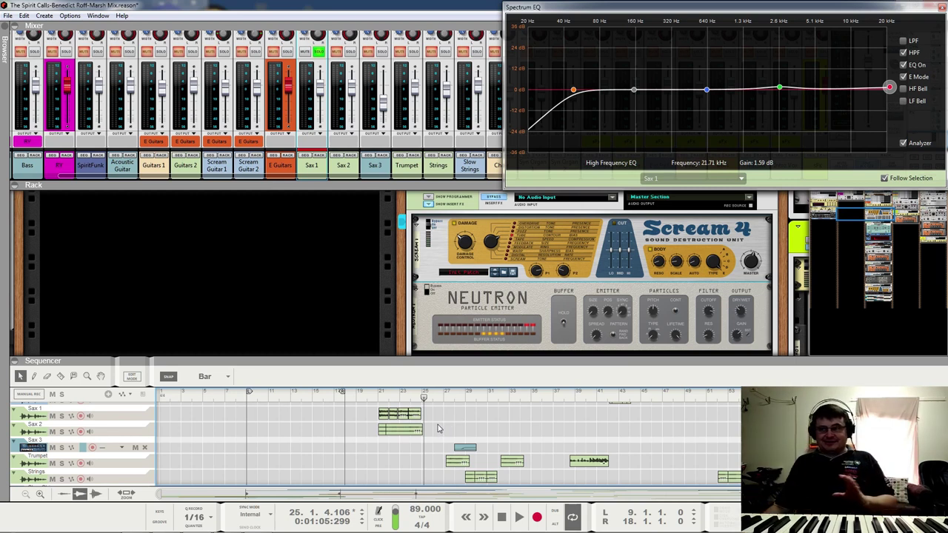
pyautogui.click(409, 432)
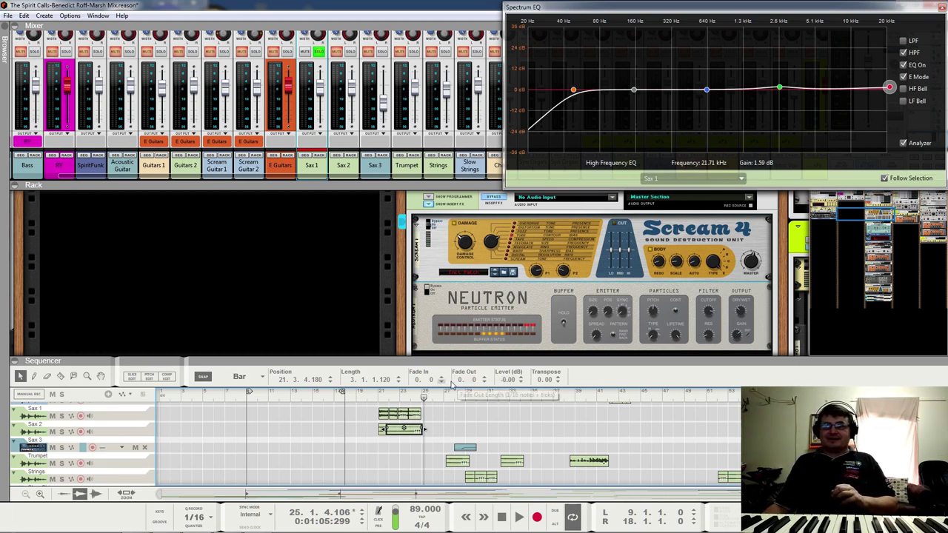
pyautogui.click(461, 419)
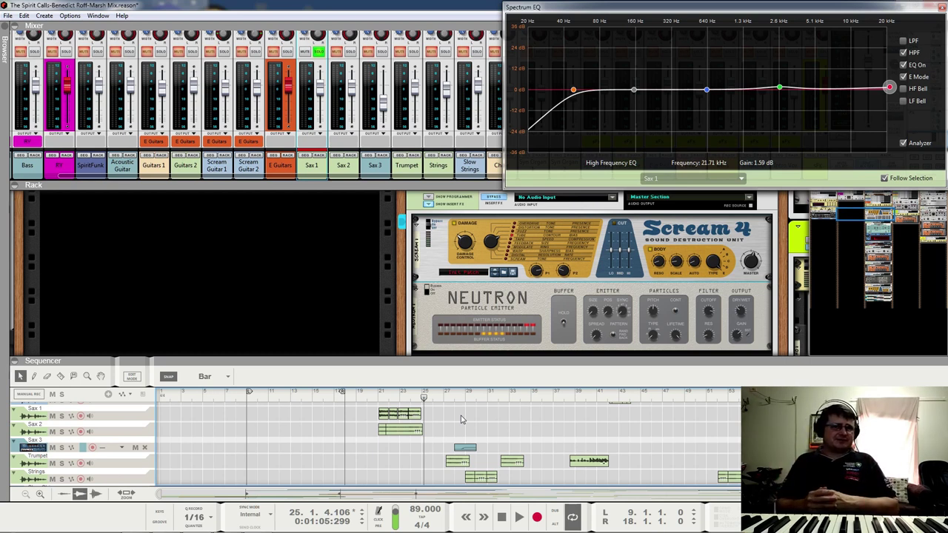
# - Replay Sax 1 from bar 21 with its insert effects active while examining the Scream 4 unit's Damage Type
pyautogui.click(378, 397)
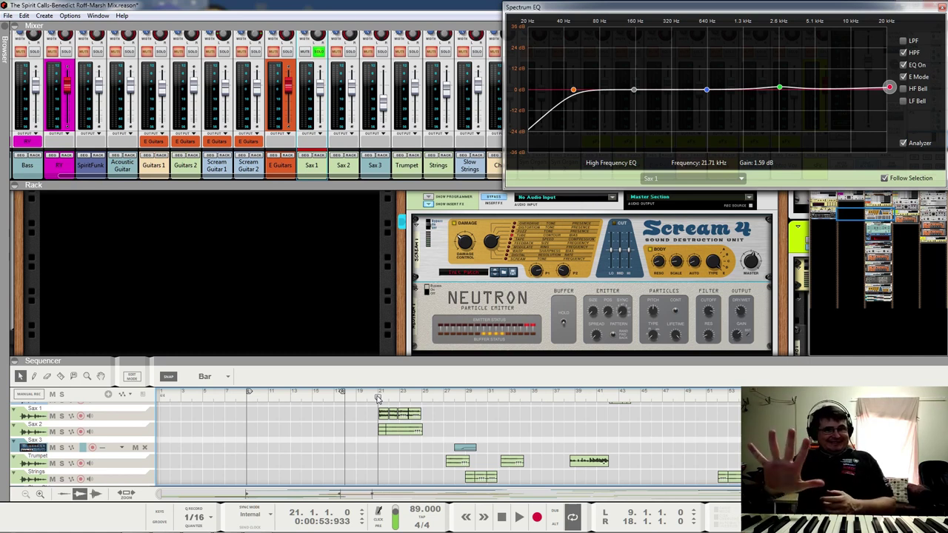
pyautogui.press('space')
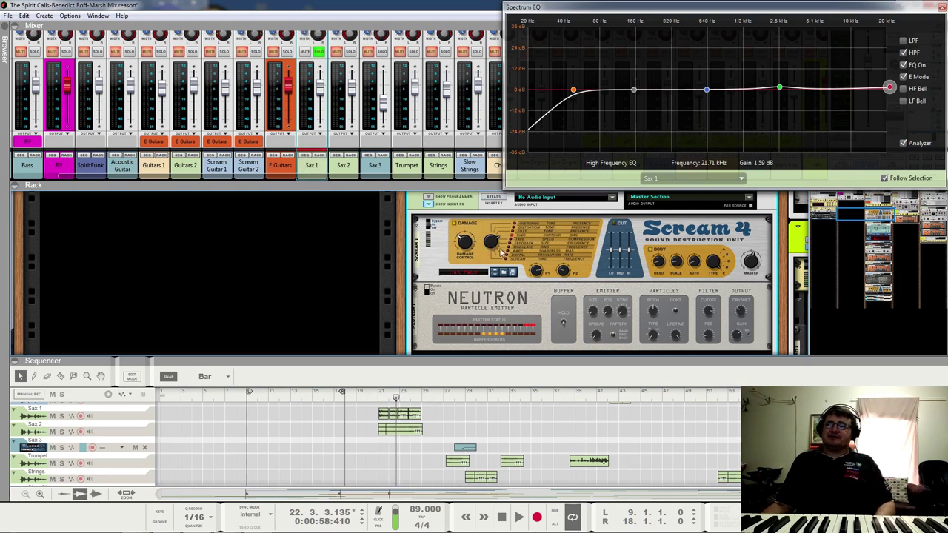
pyautogui.press('space')
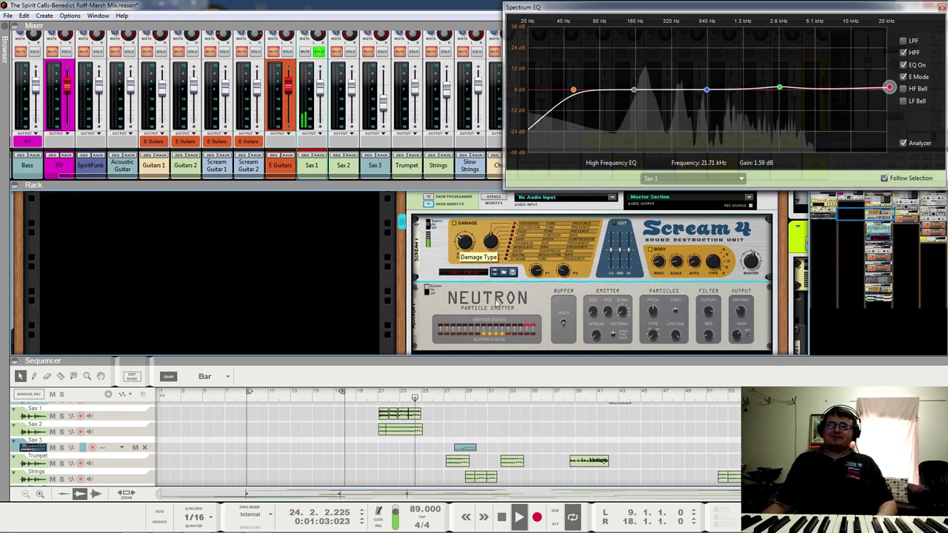
pyautogui.click(381, 398)
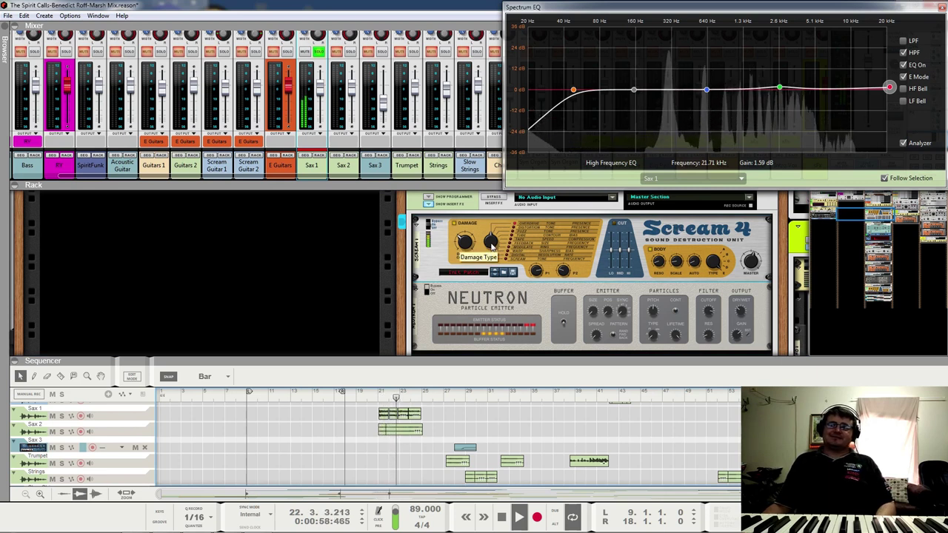
# - Play the soloed Sax 1 phrase in short passes from bar 22 while examining Scream 4's Damage Type, and replay it from bar 21
pyautogui.press('space')
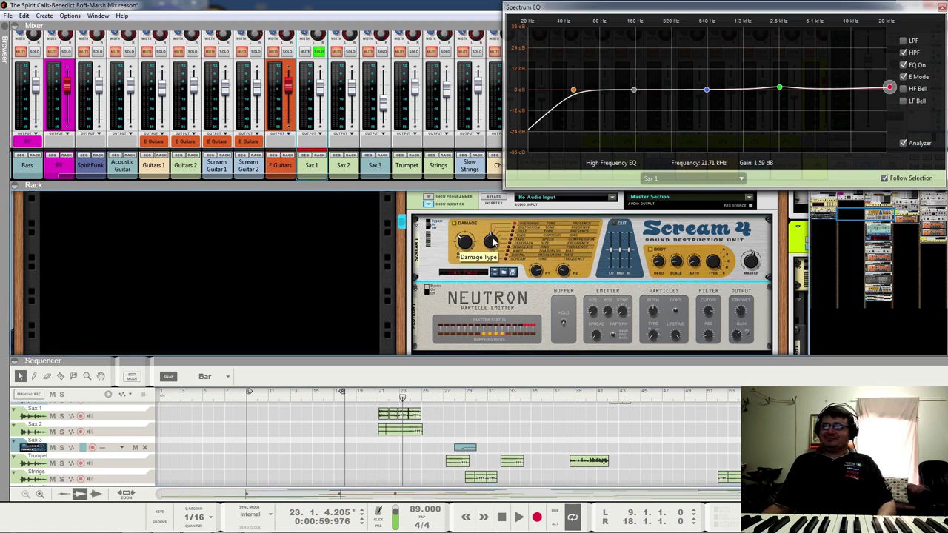
pyautogui.press('space')
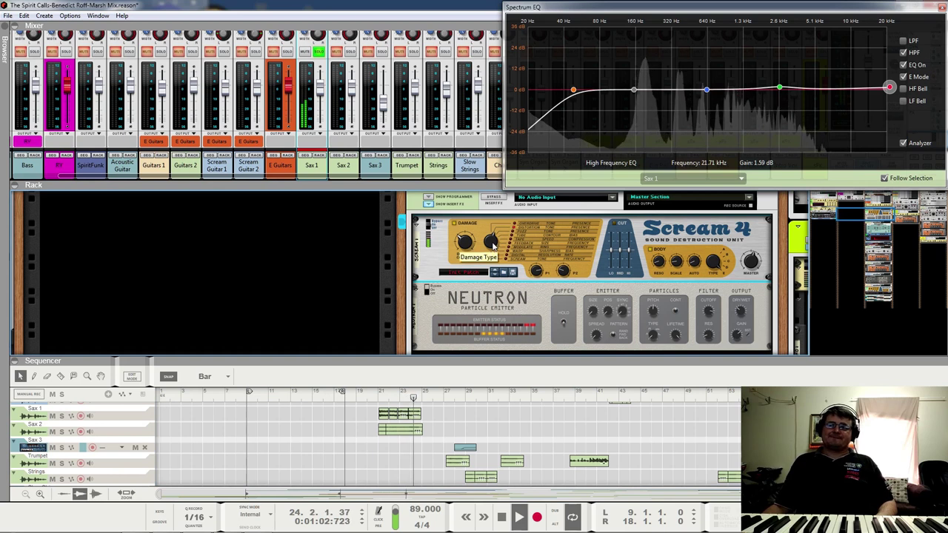
pyautogui.press('space')
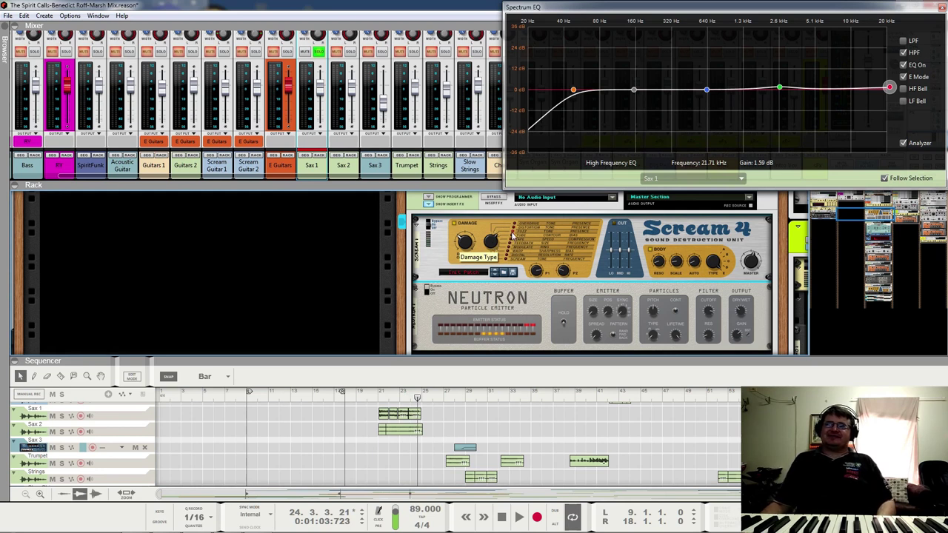
pyautogui.press('space')
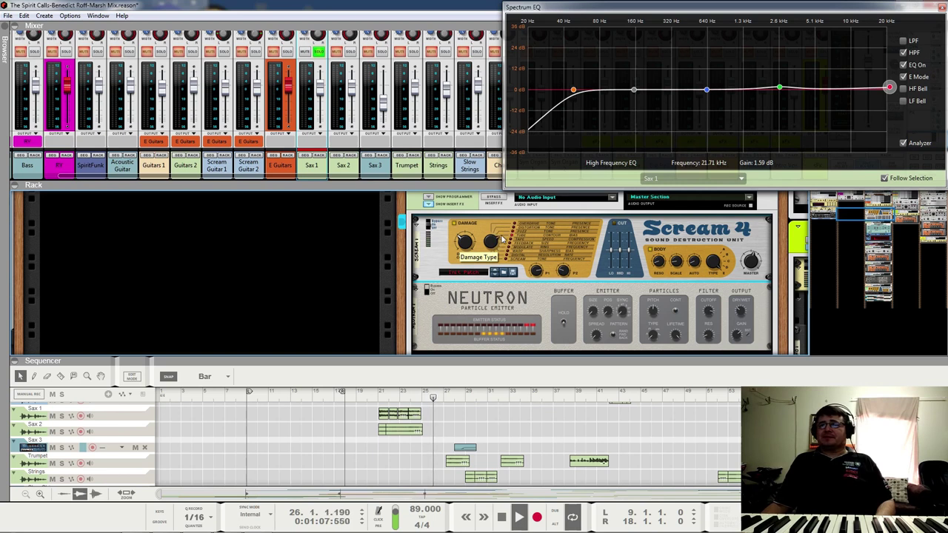
pyautogui.click(380, 426)
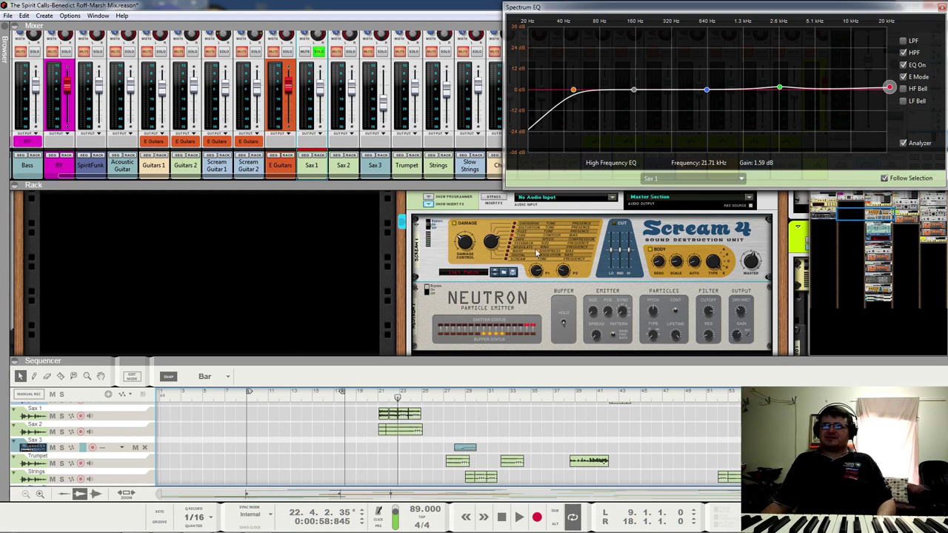
# - Audition Sax 1 from bar 21 to bar 25 while toggling the Enabled switch of its Neutron particle emitter insert
pyautogui.click(428, 290)
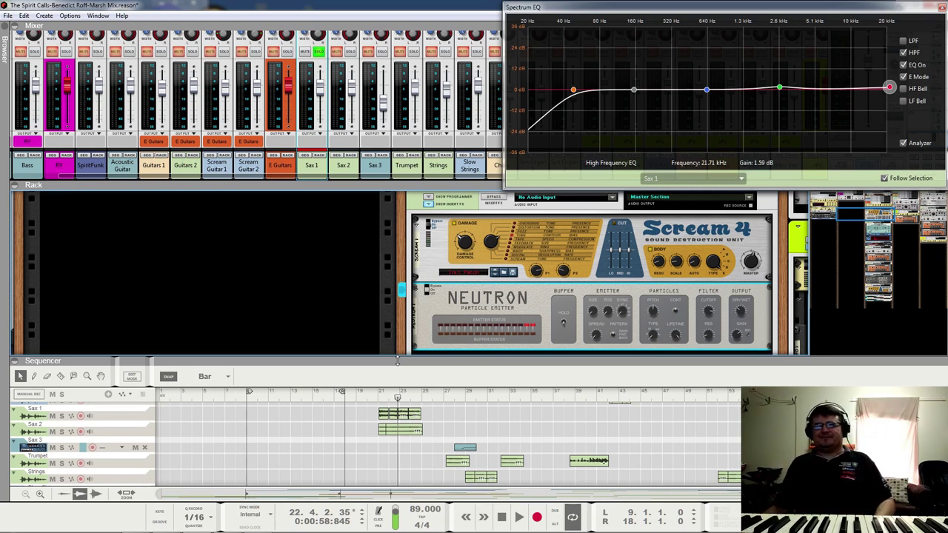
pyautogui.click(379, 395)
pyautogui.press('space')
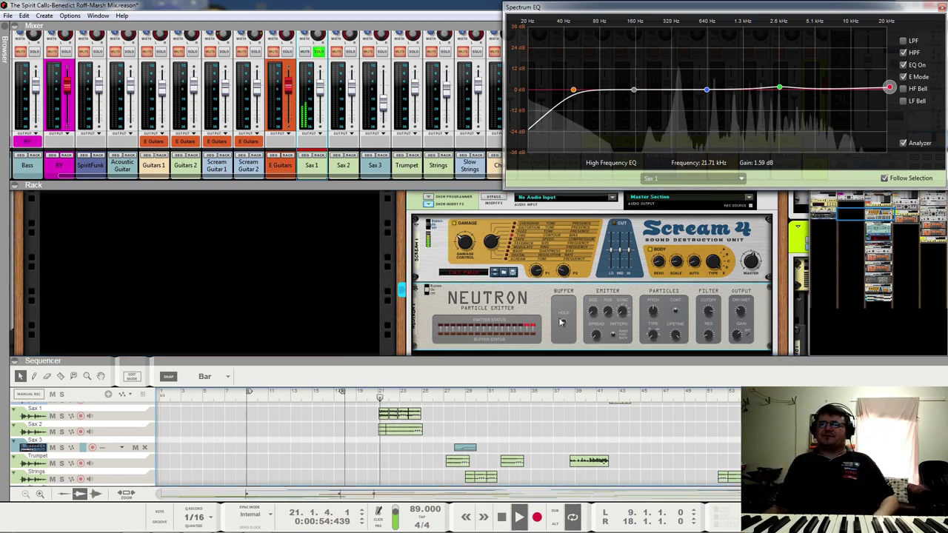
pyautogui.click(427, 286)
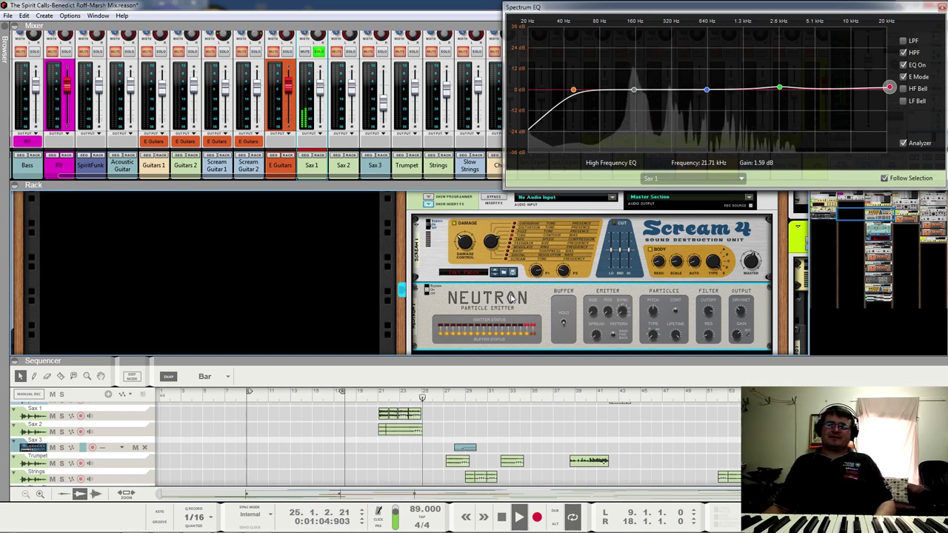
pyautogui.press('space')
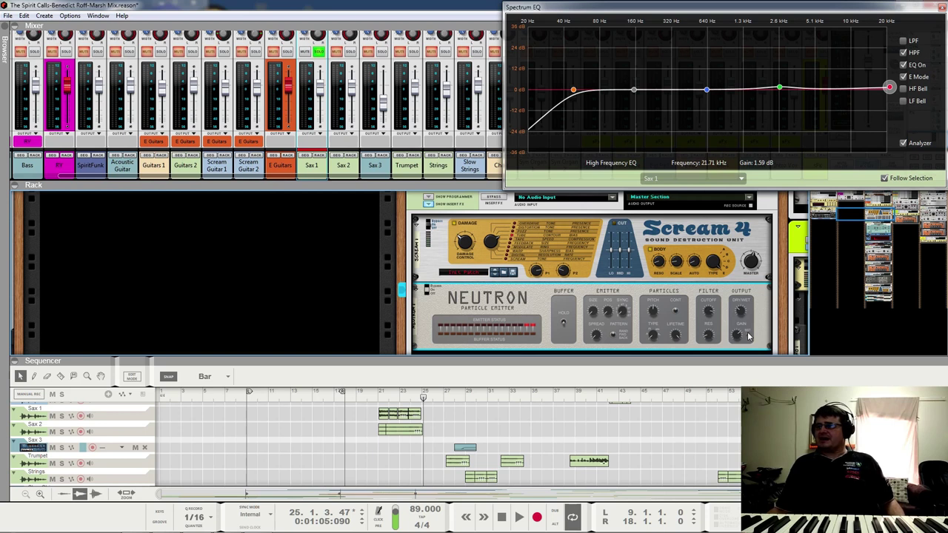
# - Play Sax 1 with Neutron's Dry/Wet Mix at 100%, stop at bar 24 and set the mix to 30%
pyautogui.press('space')
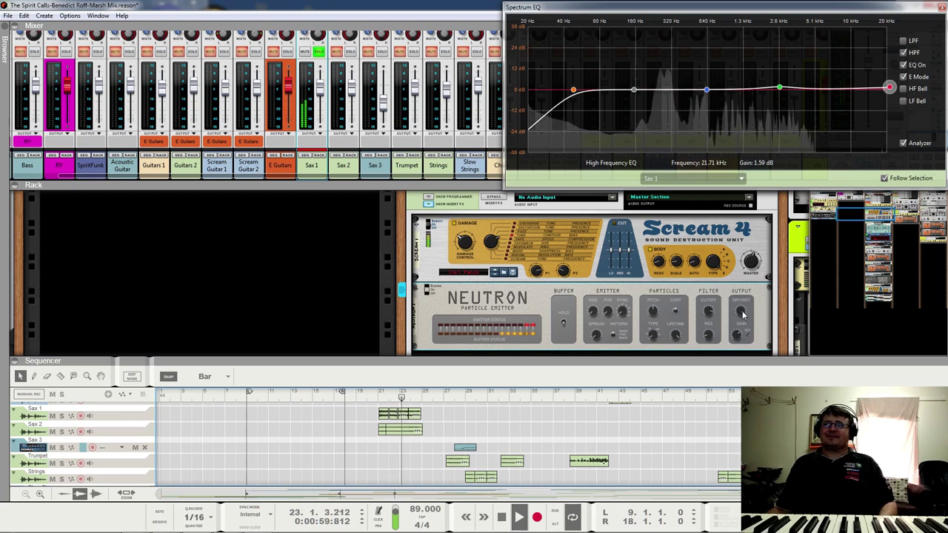
pyautogui.moveTo(743, 314)
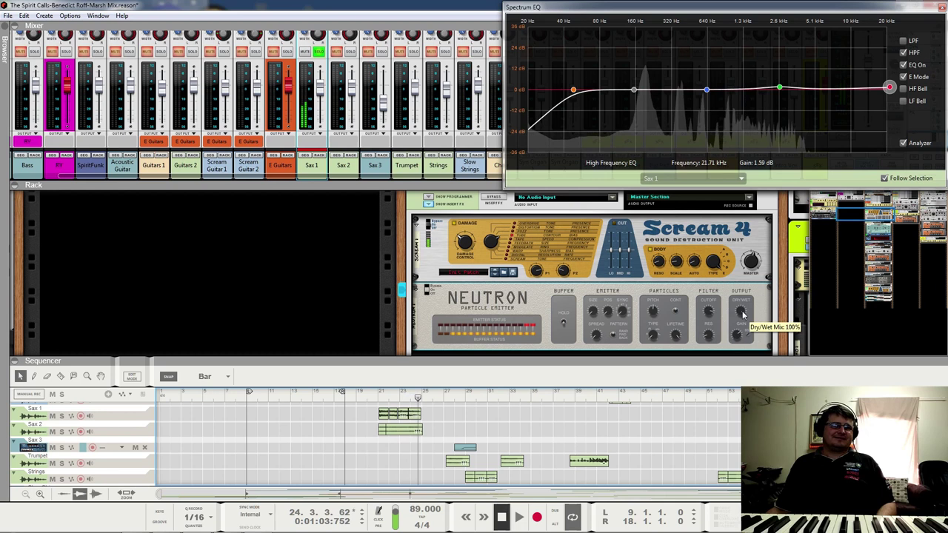
pyautogui.scroll(-5, 744, 314)
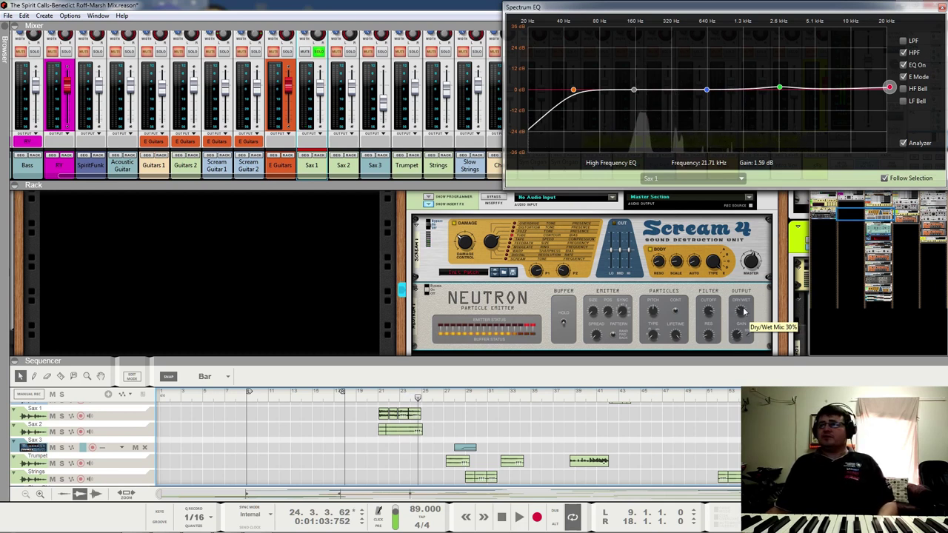
# - Replay Sax 1 to compare it with Neutron's Enabled switch toggled and with all inserts bypassed, leaving the insert bypass off
pyautogui.click(391, 391)
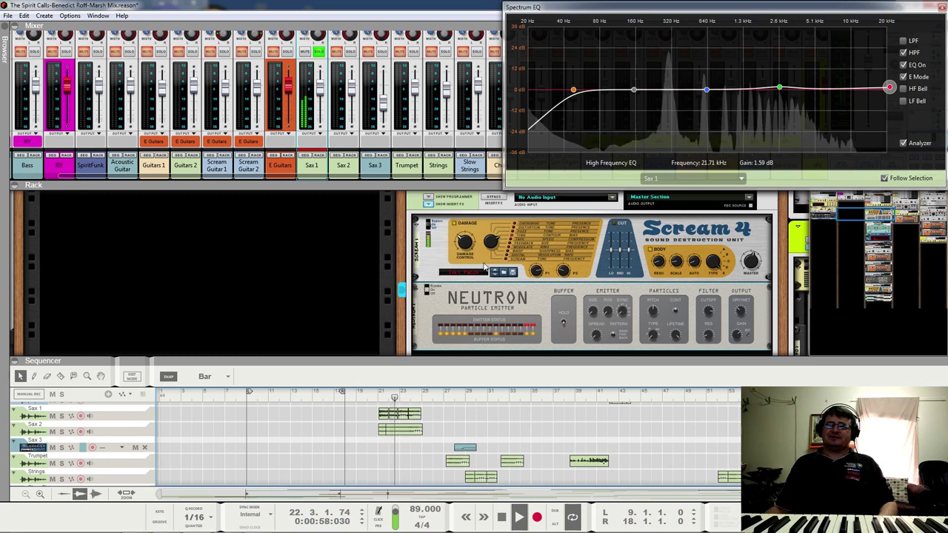
pyautogui.click(426, 288)
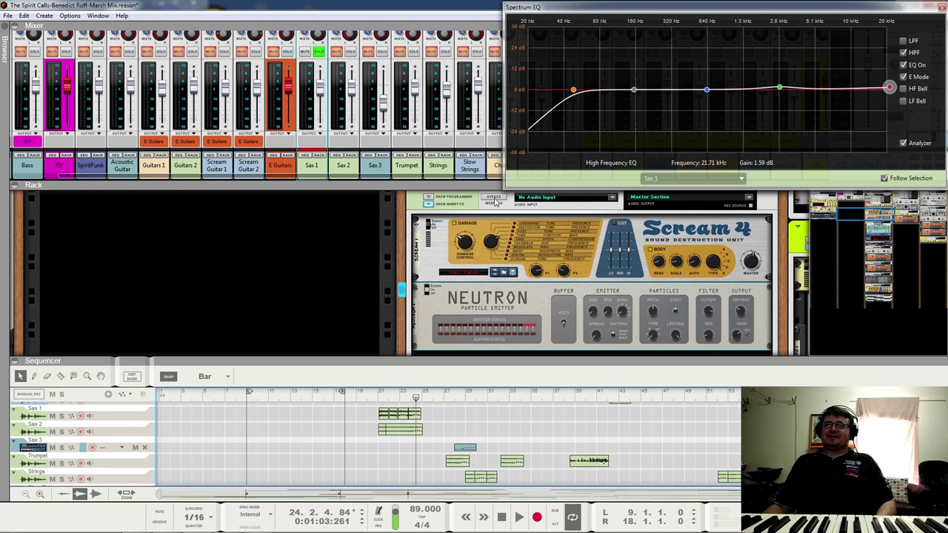
pyautogui.click(385, 396)
pyautogui.press('space')
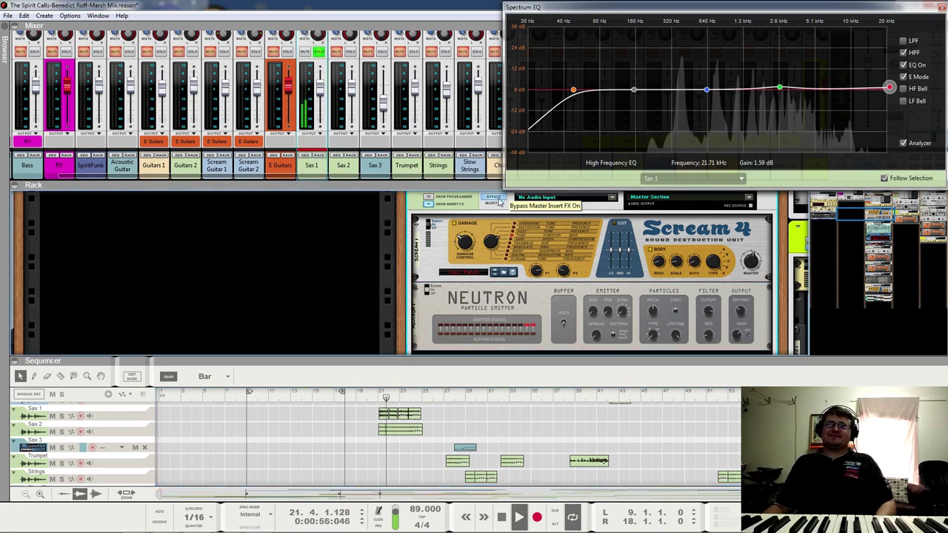
pyautogui.click(498, 199)
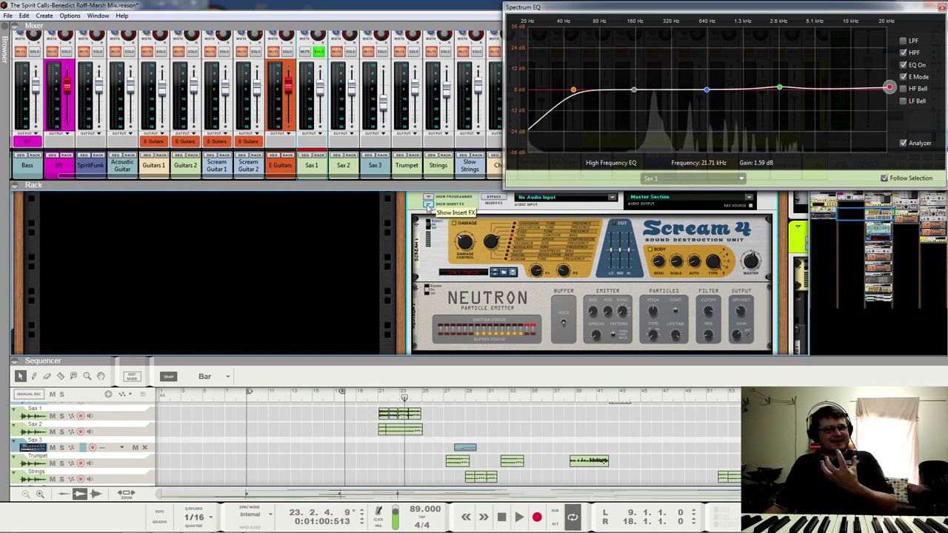
# - Switch the solo from Sax 1 to Sax 2 and play it from bar 21 while examining its Sweeper and RV7000 inserts
pyautogui.click(322, 53)
pyautogui.click(351, 53)
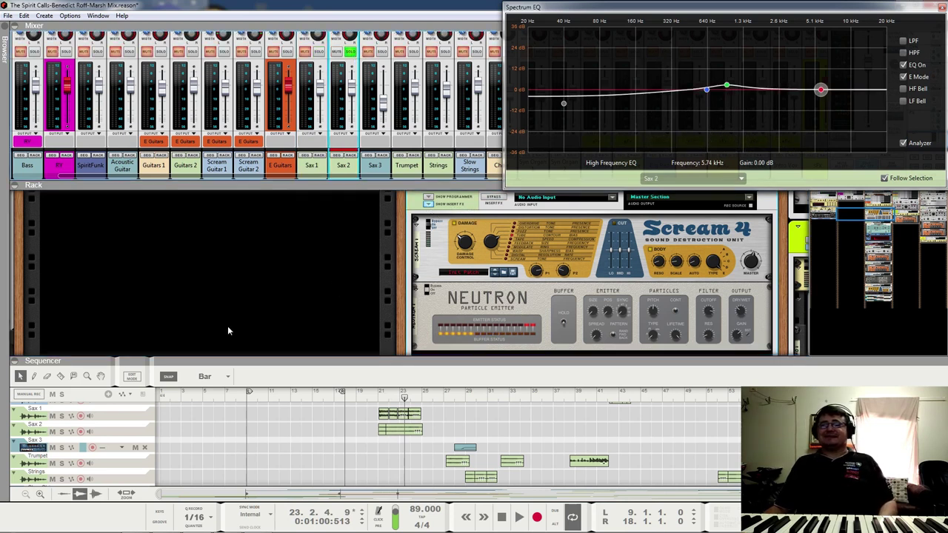
pyautogui.click(383, 400)
pyautogui.press('space')
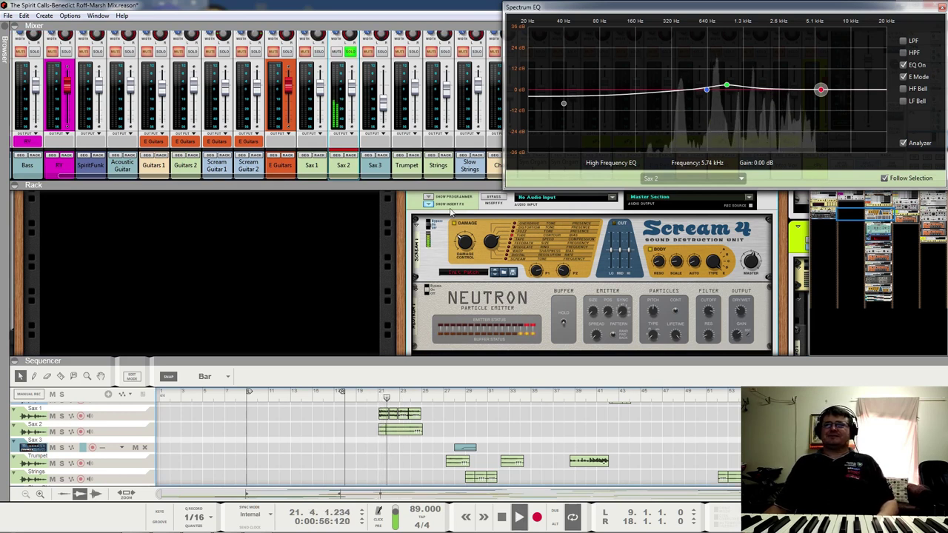
pyautogui.scroll(-2, 368, 248)
pyautogui.scroll(-4, 368, 247)
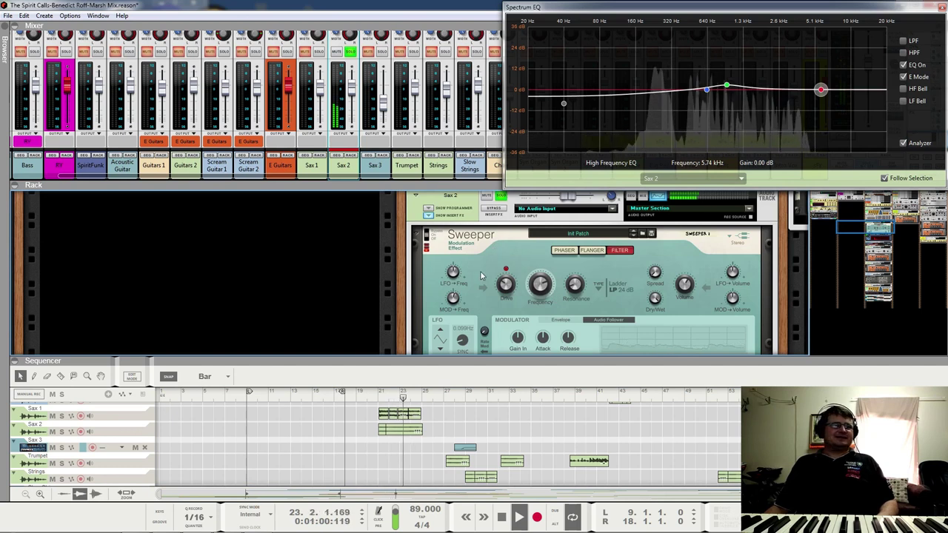
pyautogui.scroll(-2, 548, 278)
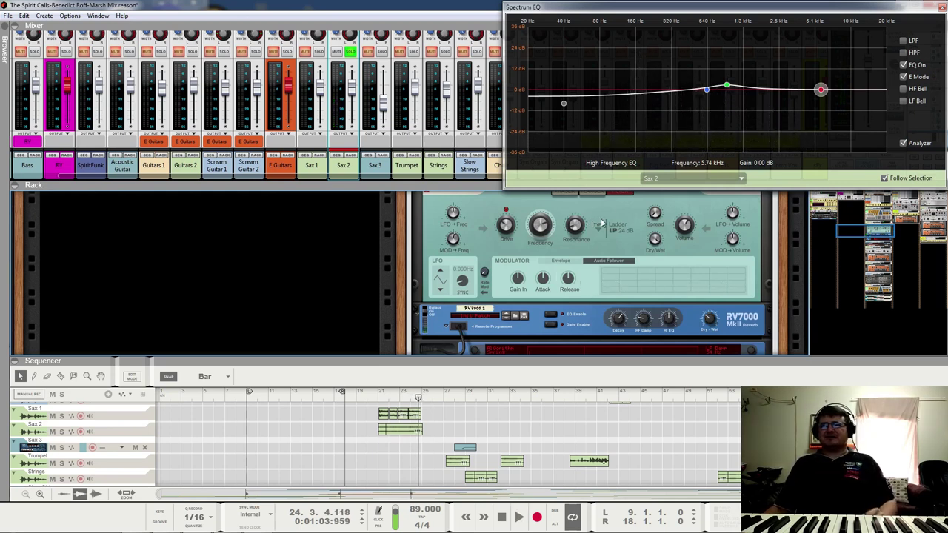
# - Solo Sax 1 alongside Sax 2 and audition both channels together from bar 21
pyautogui.click(378, 394)
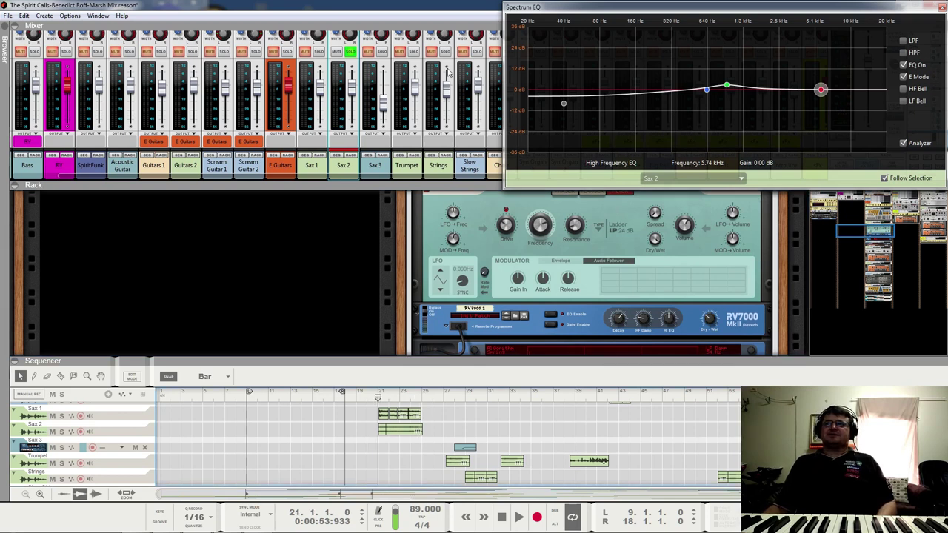
pyautogui.click(320, 53)
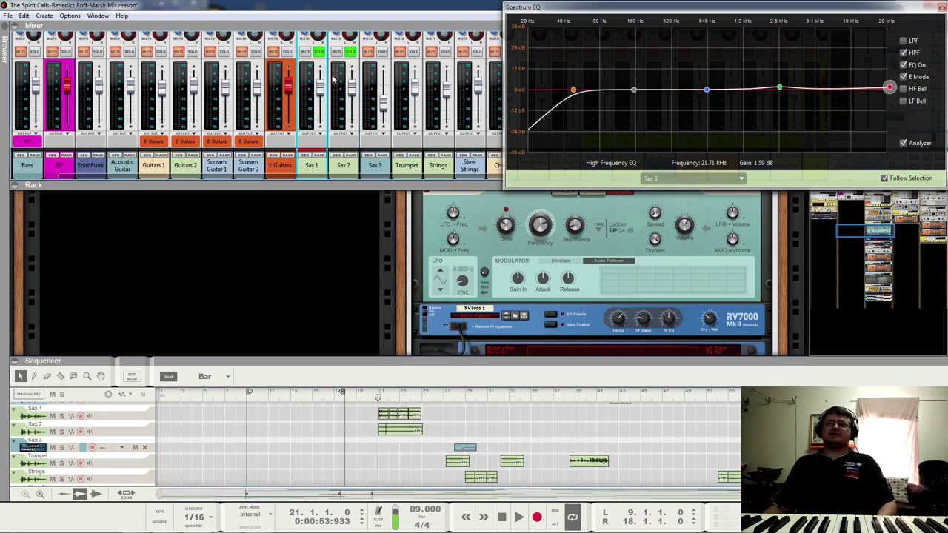
pyautogui.press('space')
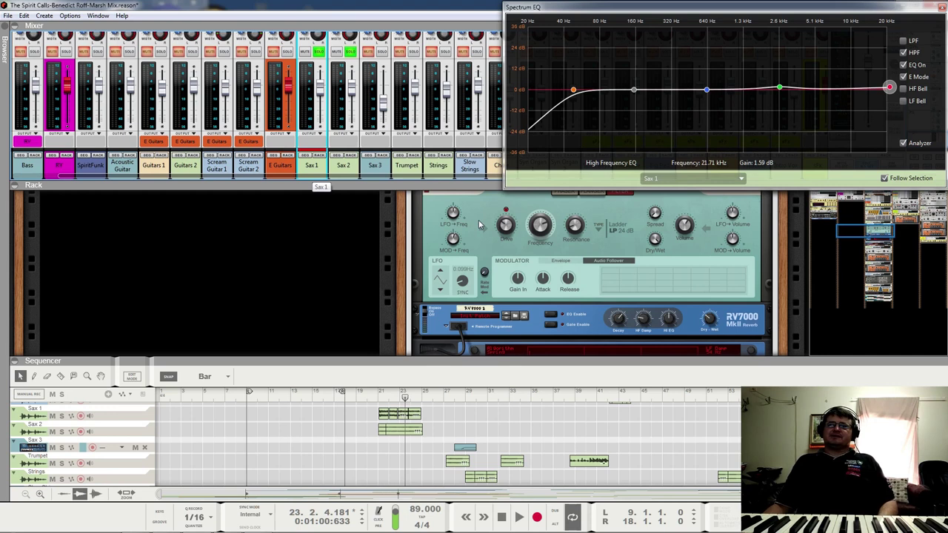
# - Unsolo Sax 1 and play Sax 2 alone on to bar 26 while examining its Sweeper filter and RV7000 reverb settings
pyautogui.press('space')
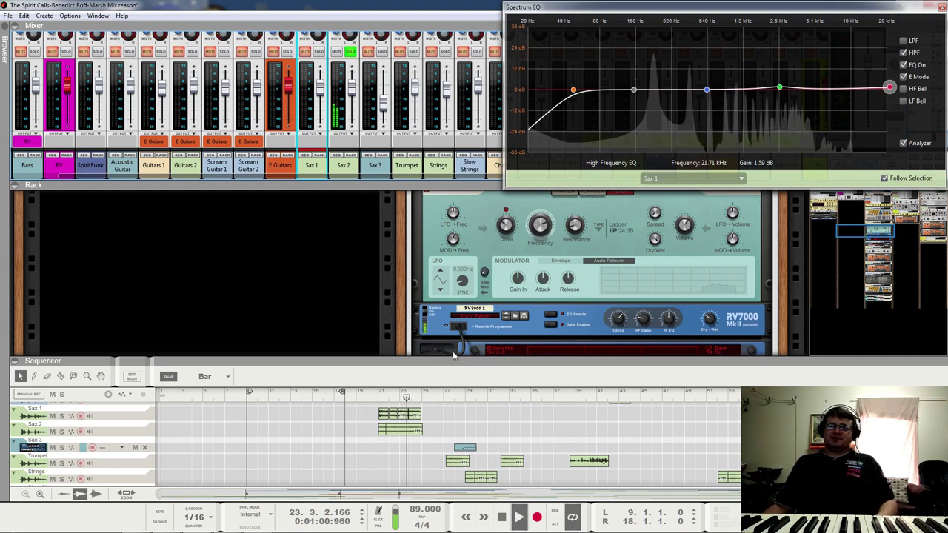
pyautogui.scroll(2, 479, 252)
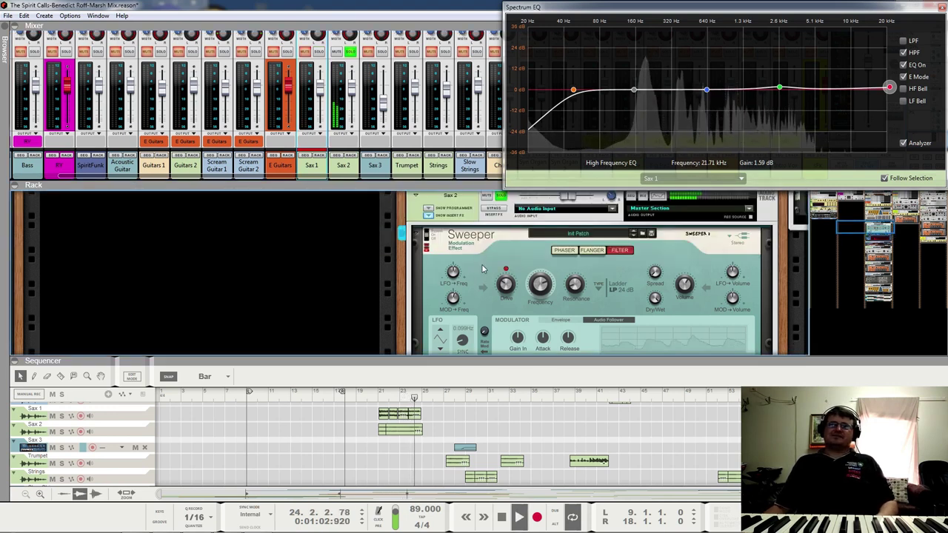
pyautogui.scroll(-1, 481, 263)
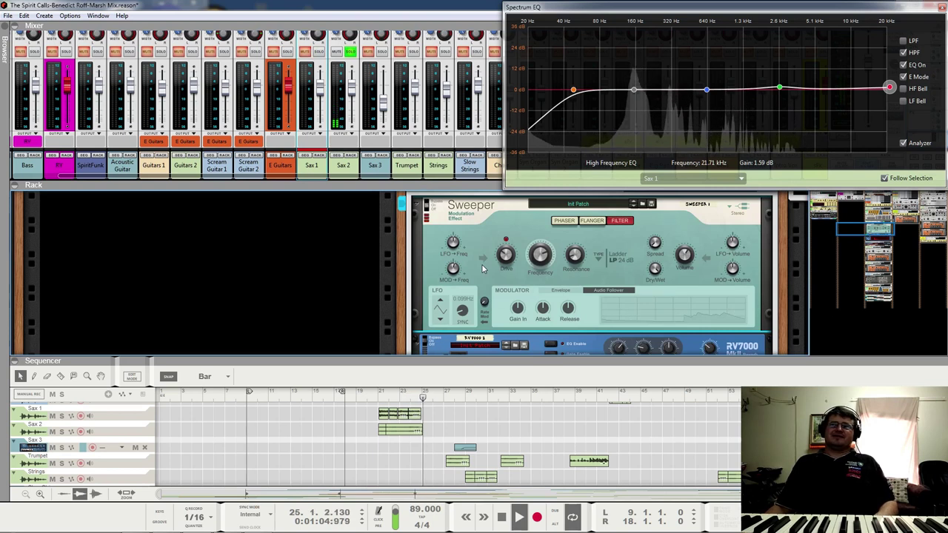
pyautogui.scroll(-3, 481, 268)
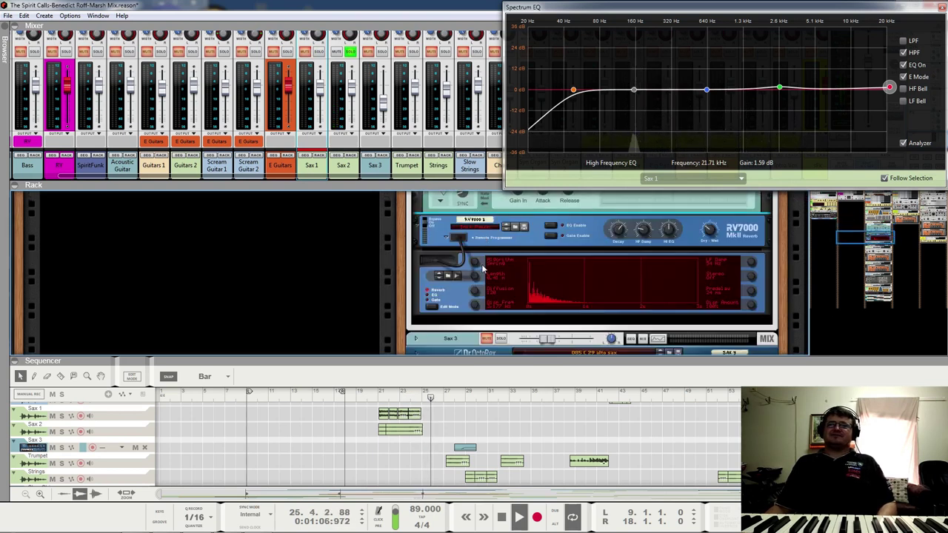
pyautogui.scroll(4, 485, 271)
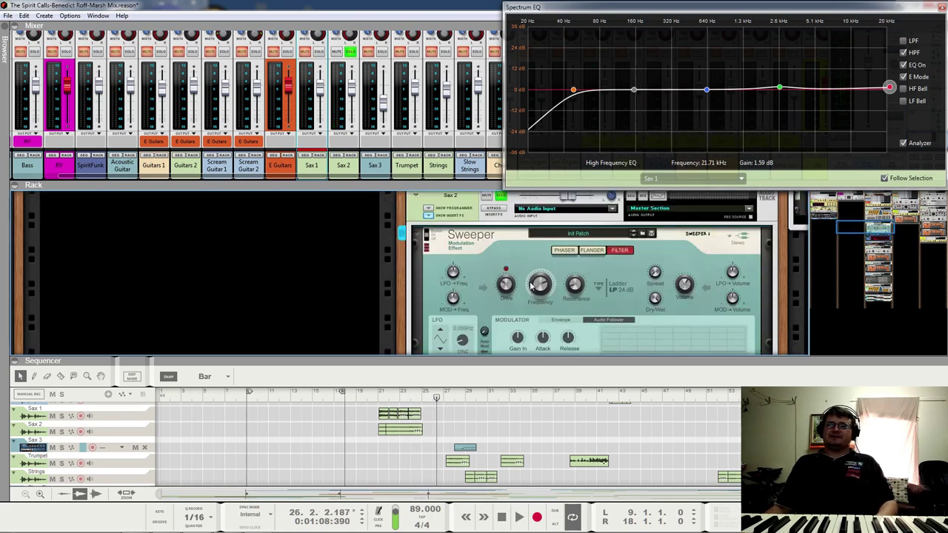
# - Replay Sax 2 from bar 21 while switching the Sweeper's Enabled setting between Bypass and On, ending on Bypass
pyautogui.click(382, 398)
pyautogui.press('space')
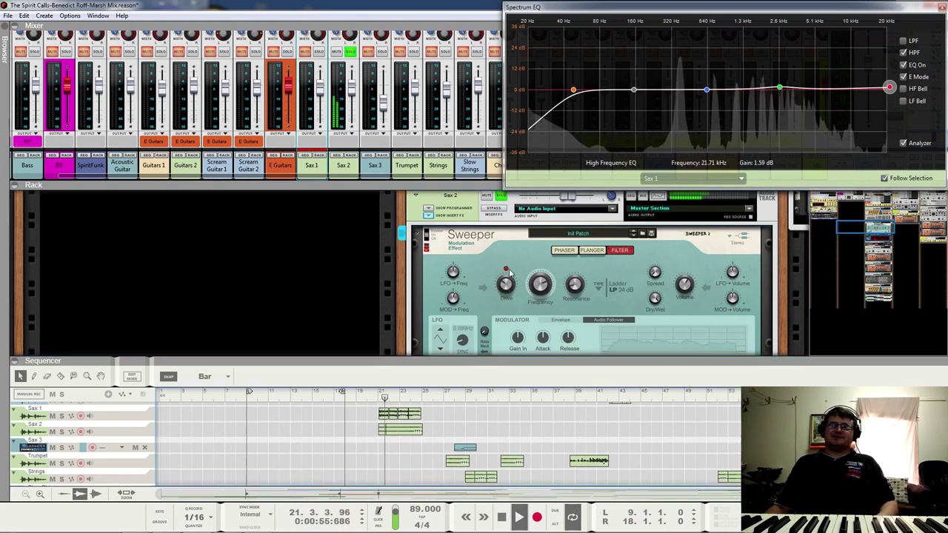
pyautogui.moveTo(505, 296)
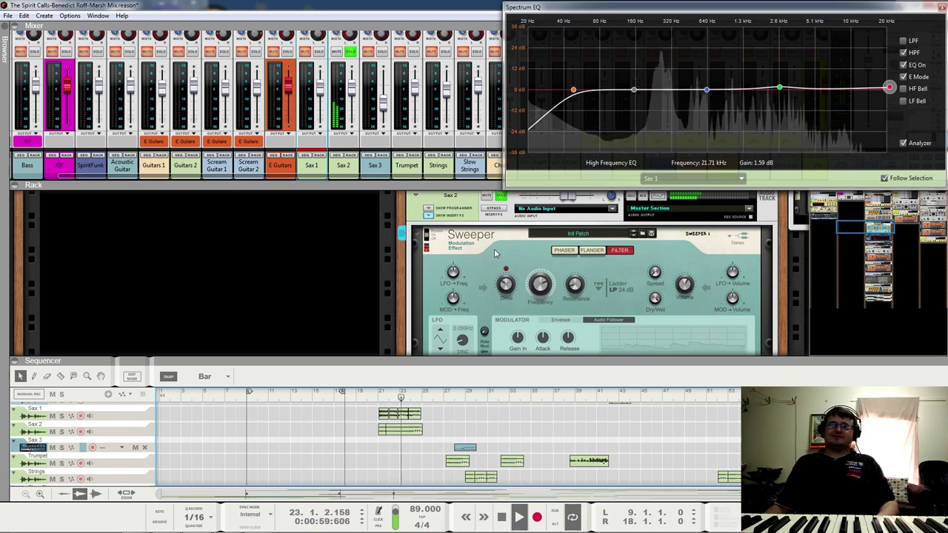
pyautogui.click(438, 232)
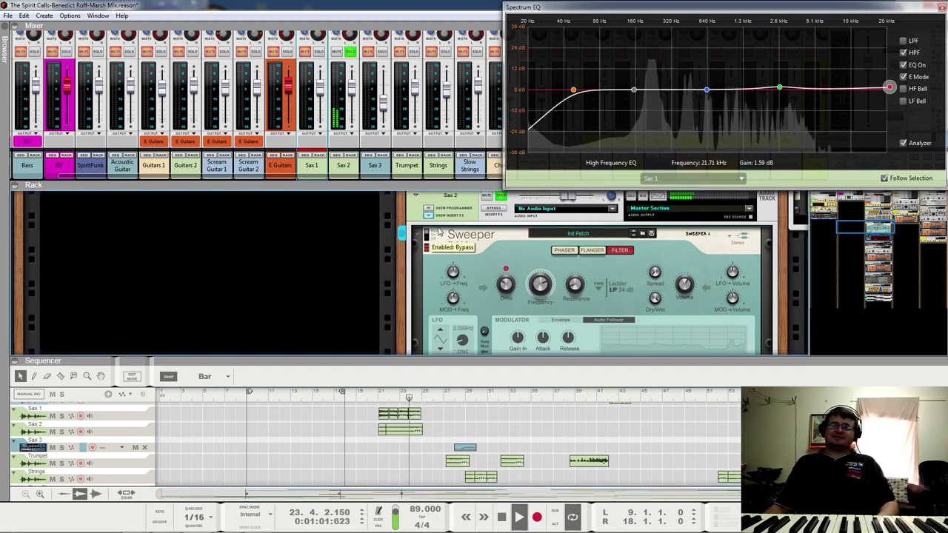
pyautogui.click(436, 235)
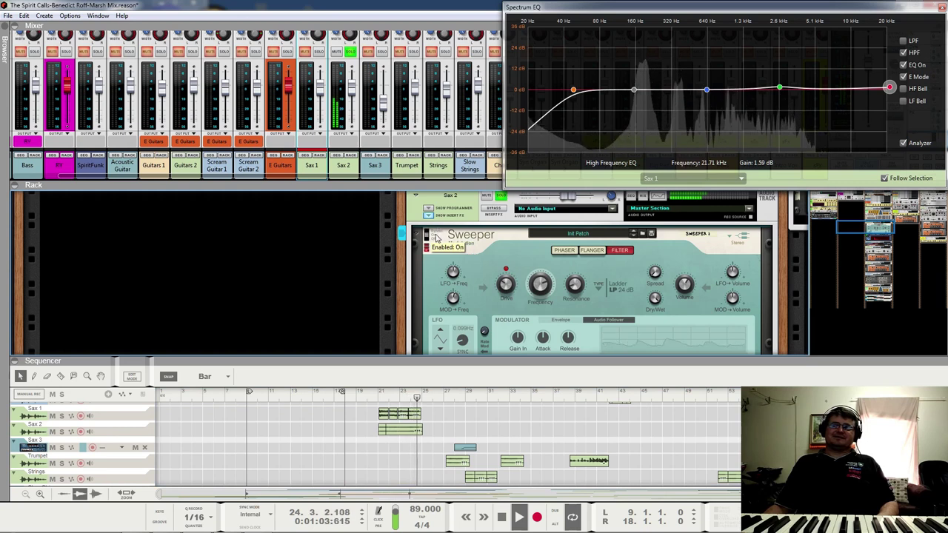
pyautogui.click(438, 236)
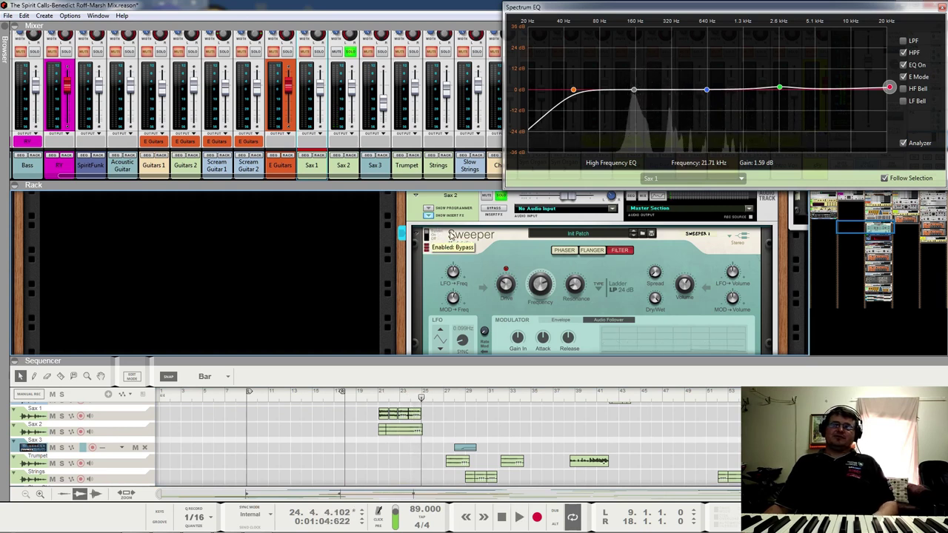
# - Switch the Enabled setting of Sax 2's RV7000 reverb and replay the phrase from bar 21 with the Sweeper on Bypass
pyautogui.scroll(-3, 448, 292)
pyautogui.click(435, 292)
pyautogui.scroll(2, 474, 267)
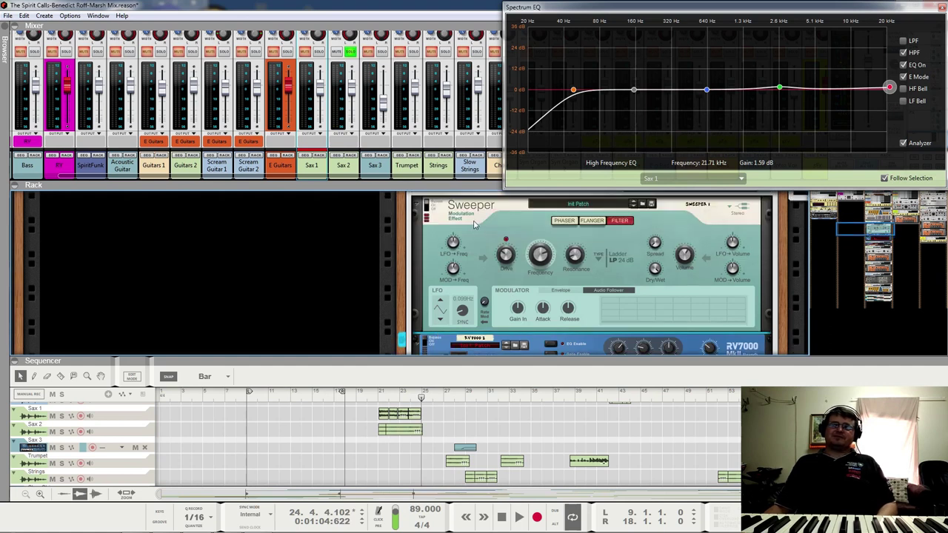
pyautogui.click(383, 392)
pyautogui.press('space')
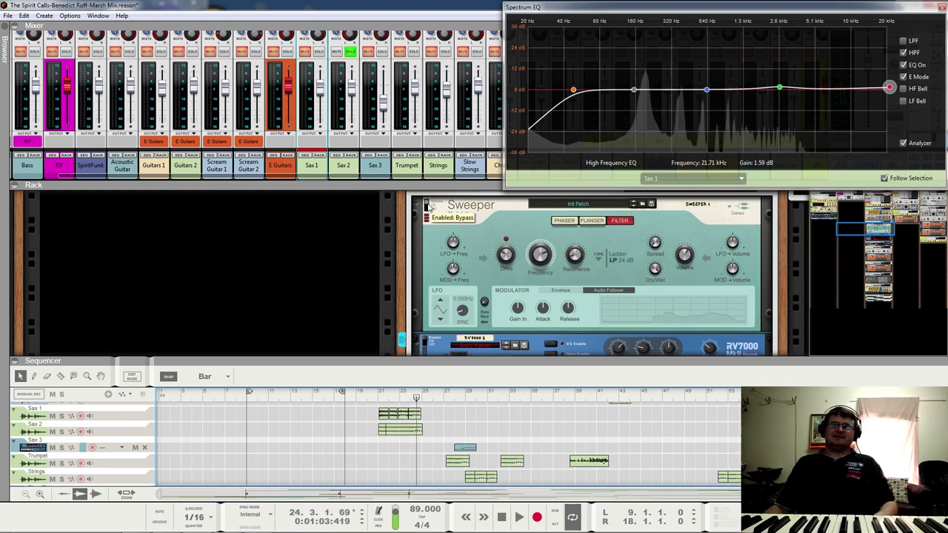
# - Turn on the Sweeper filter on the soloed Sax 2 channel and play the part from bar 21
pyautogui.click(428, 208)
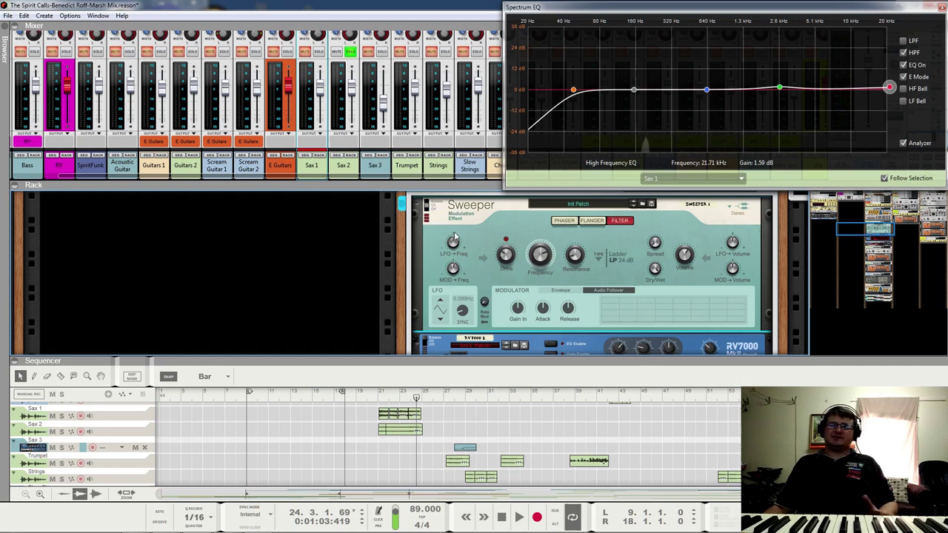
pyautogui.scroll(-2, 453, 245)
pyautogui.click(384, 401)
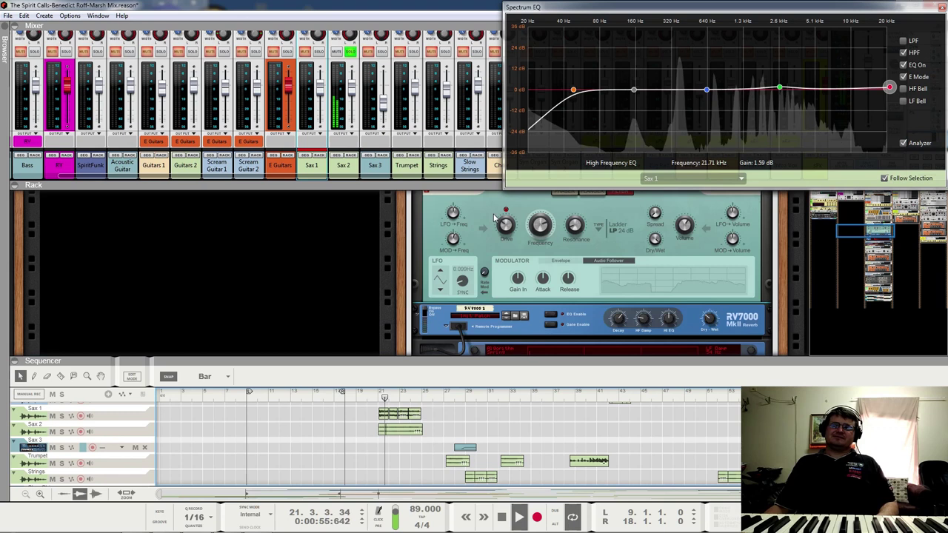
pyautogui.scroll(2, 494, 217)
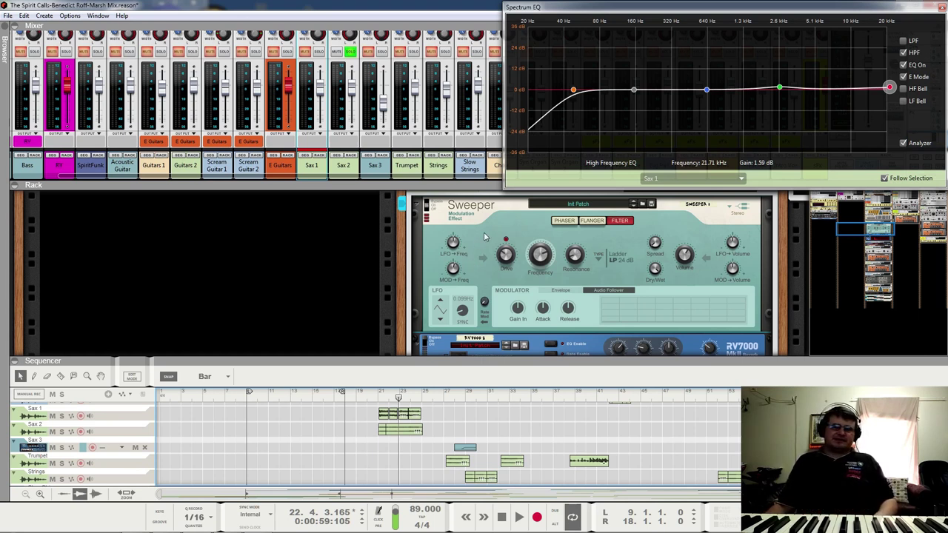
# - Turn on the RV7000 reverb for Sax 2, resume playback and solo Sax 1 alongside it
pyautogui.click(435, 345)
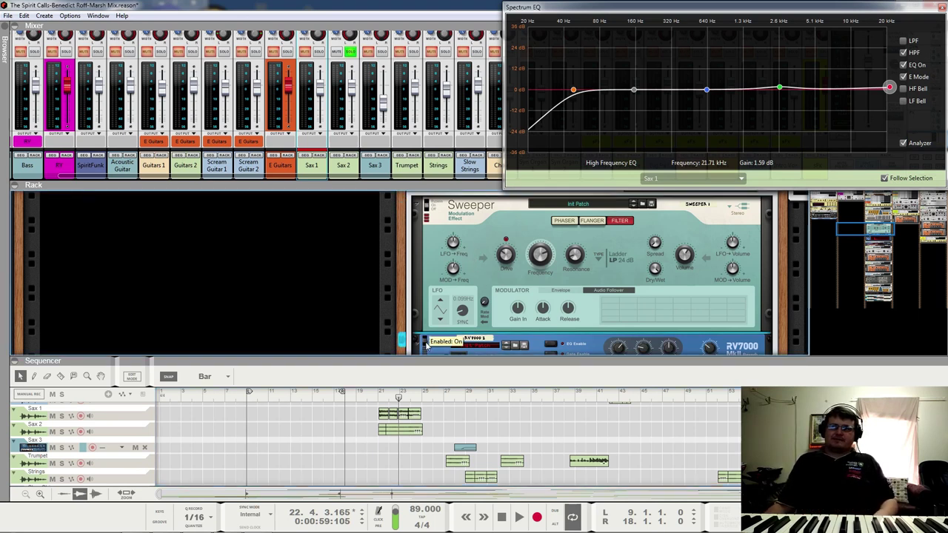
pyautogui.press('space')
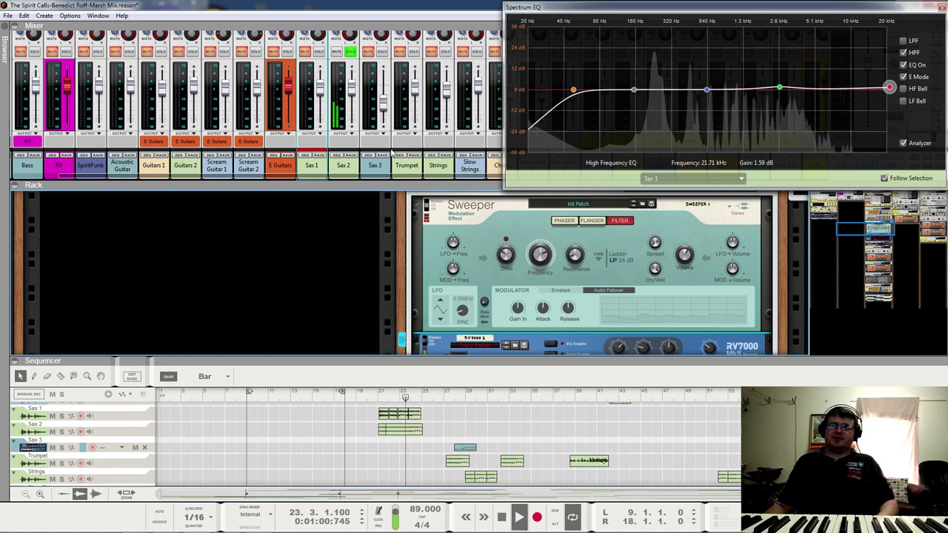
pyautogui.click(318, 52)
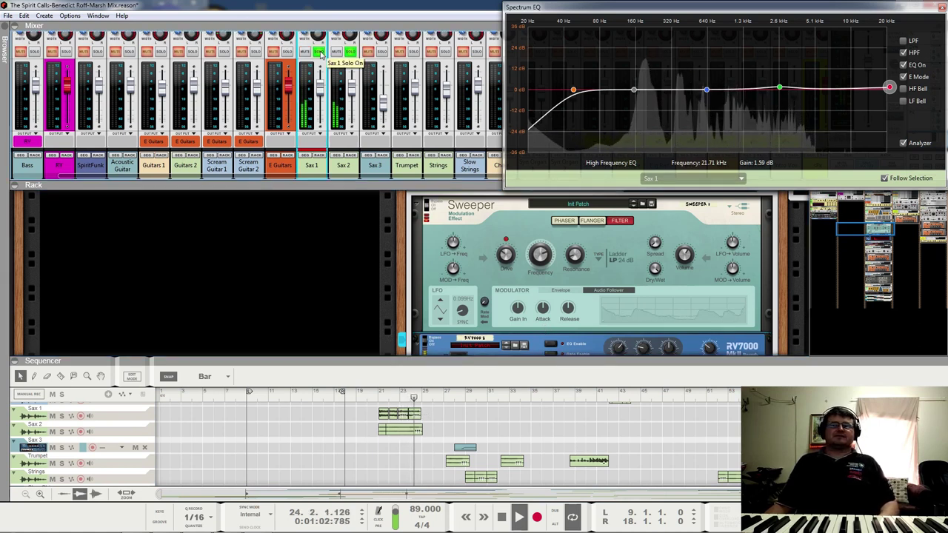
pyautogui.press('space')
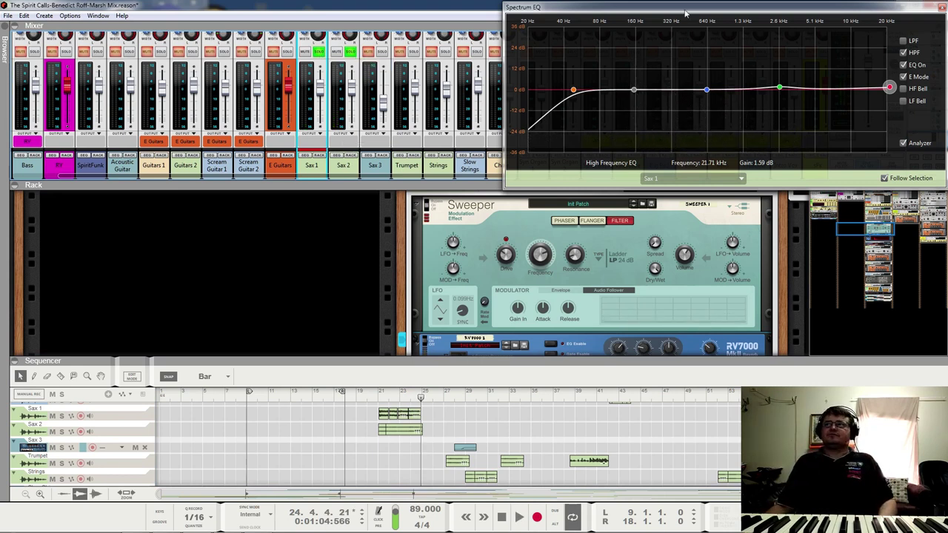
# - Clear the solos on the Sax 1 and Sax 2 channels
pyautogui.scroll(3, 443, 72)
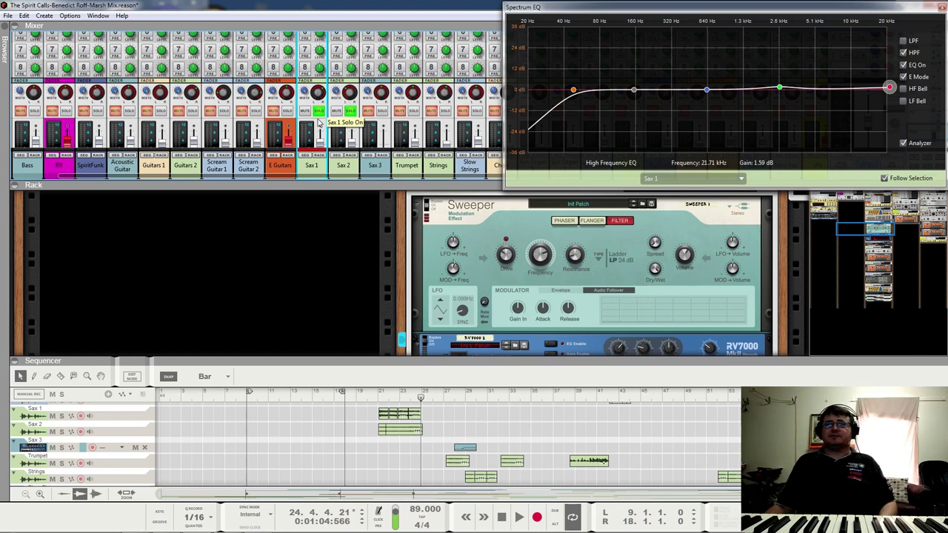
pyautogui.click(349, 118)
pyautogui.scroll(-3, 370, 116)
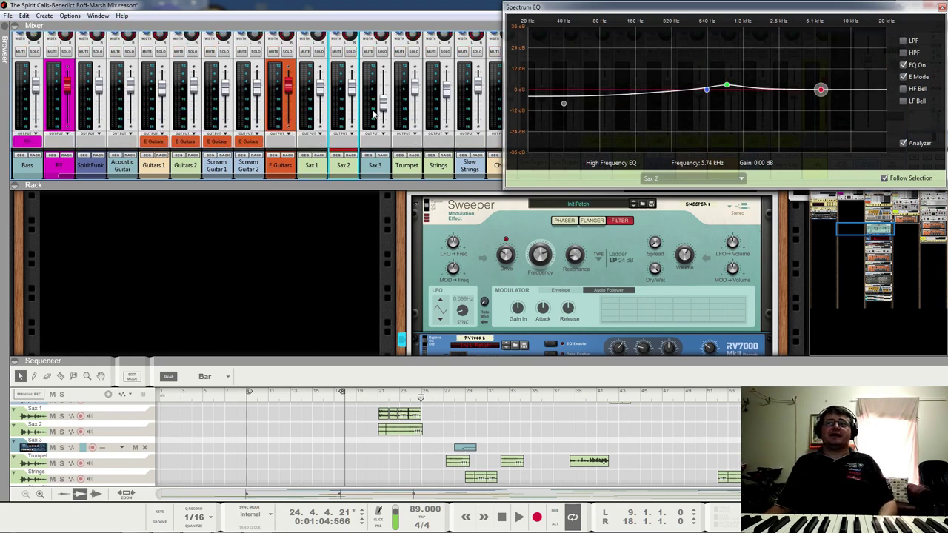
# - Solo the Sax 3 channel, play it from bar 27 and unfold its Dr. OctoRex device
pyautogui.scroll(-1, 425, 292)
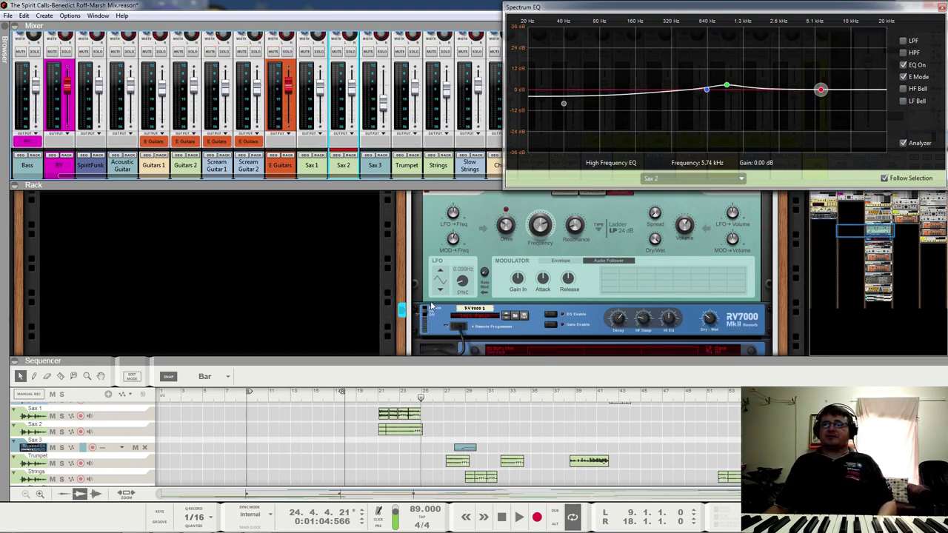
pyautogui.scroll(-10, 497, 297)
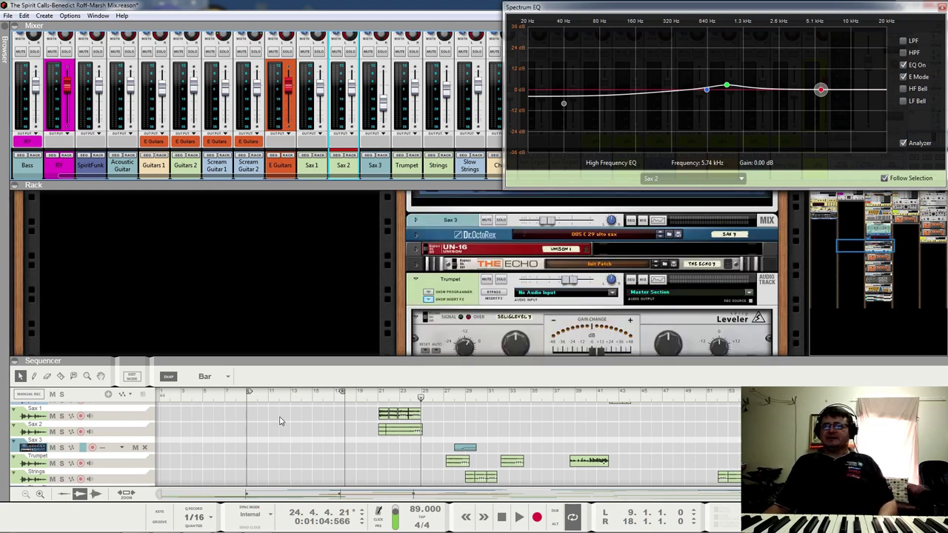
pyautogui.click(382, 52)
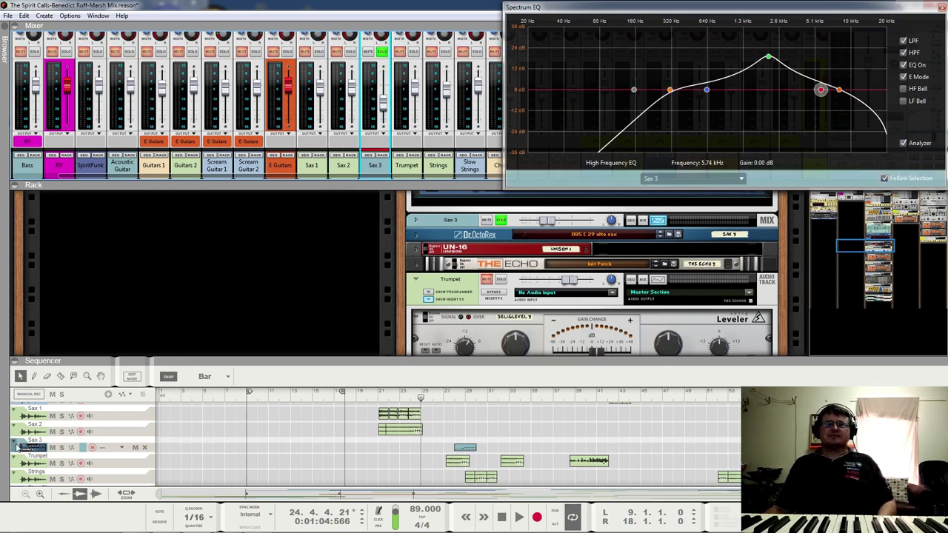
pyautogui.scroll(-1, 16, 444)
pyautogui.click(446, 402)
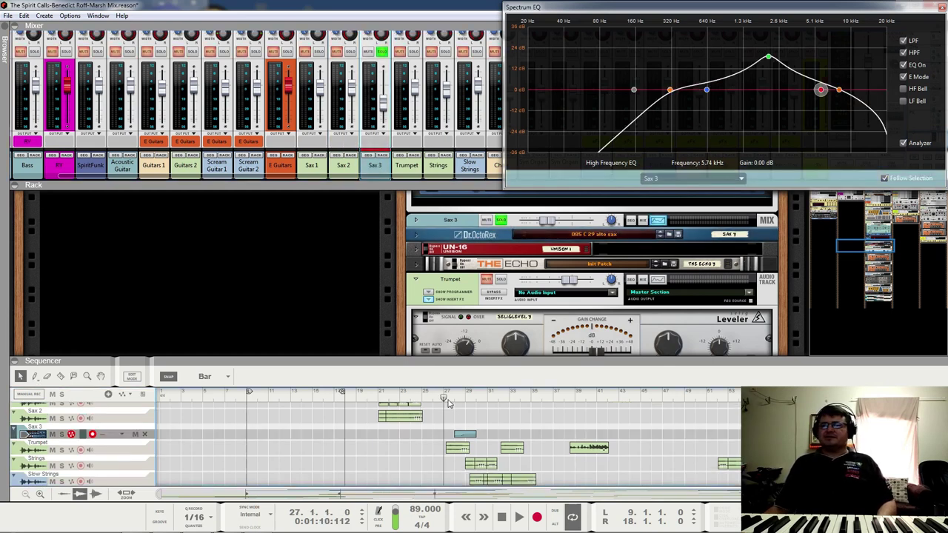
pyautogui.press('space')
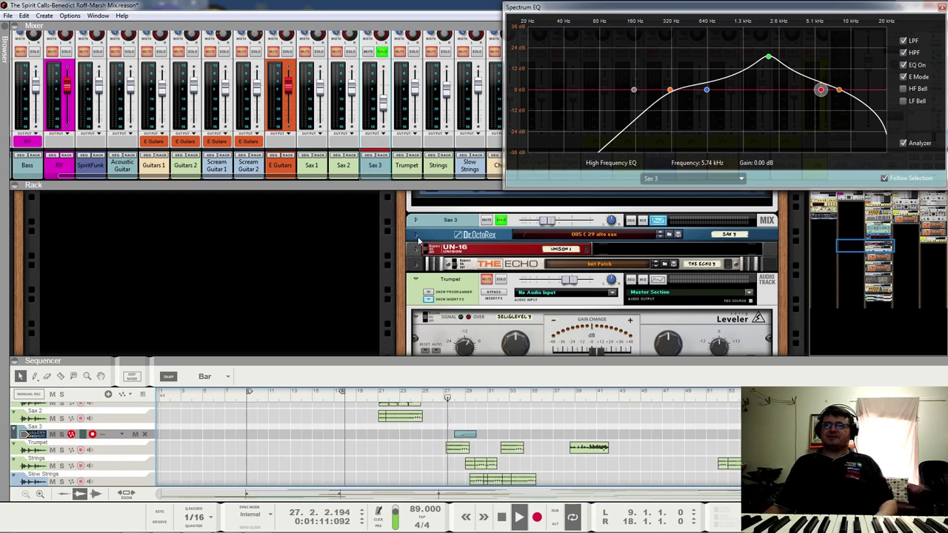
pyautogui.click(417, 235)
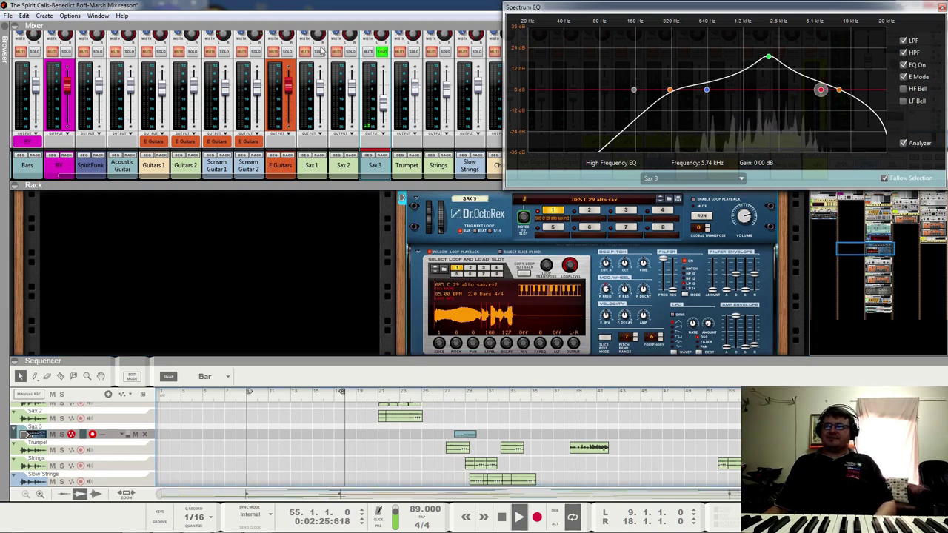
# - Switch the solo from Sax 3 to Sax 2 and back to compare how the two parts sound
pyautogui.click(381, 52)
pyautogui.click(350, 51)
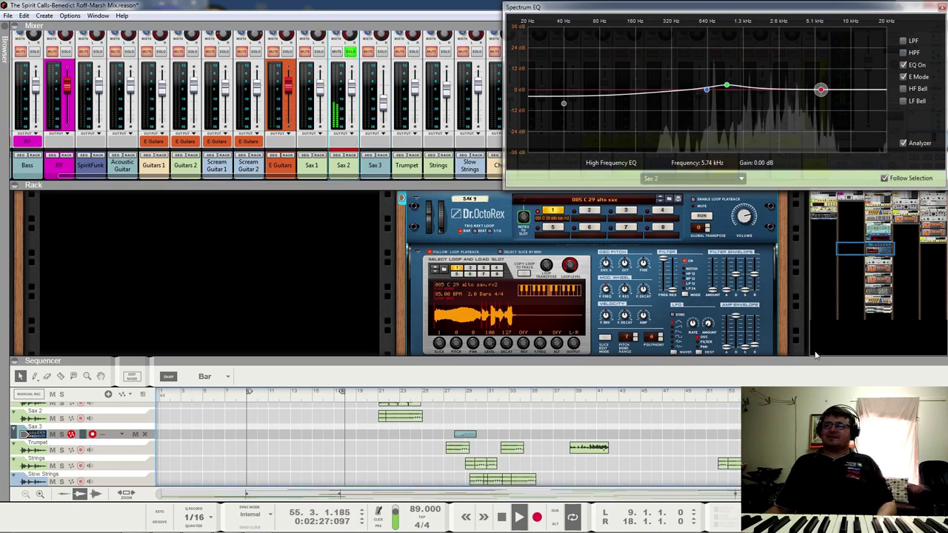
pyautogui.press('space')
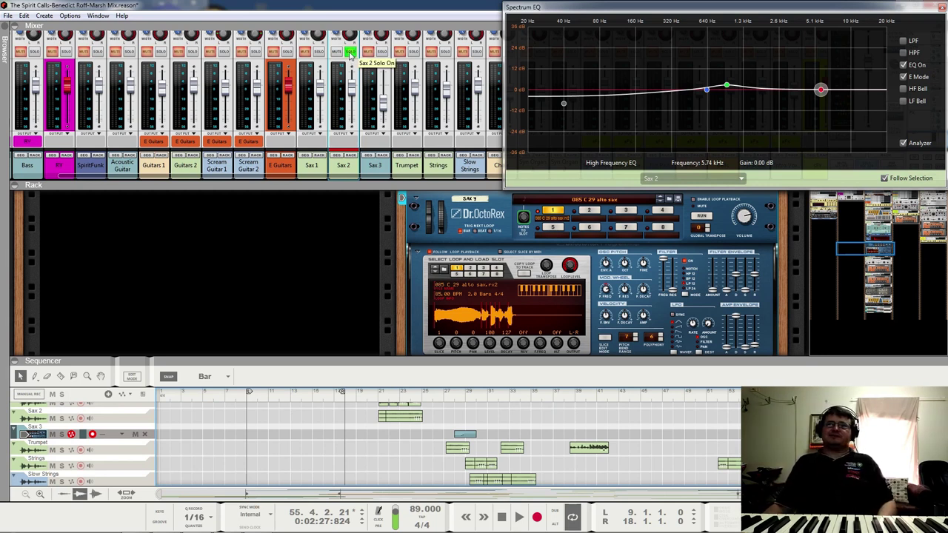
pyautogui.click(382, 53)
pyautogui.press('space')
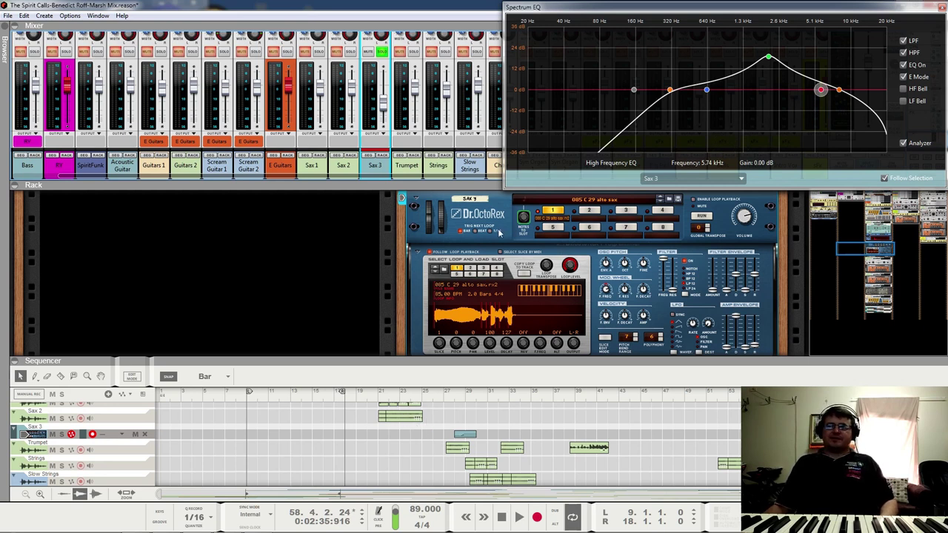
# - Bypass the UN-16 Unison and The Echo on Sax 3 and play the dry part from bar 28
pyautogui.scroll(-4, 500, 231)
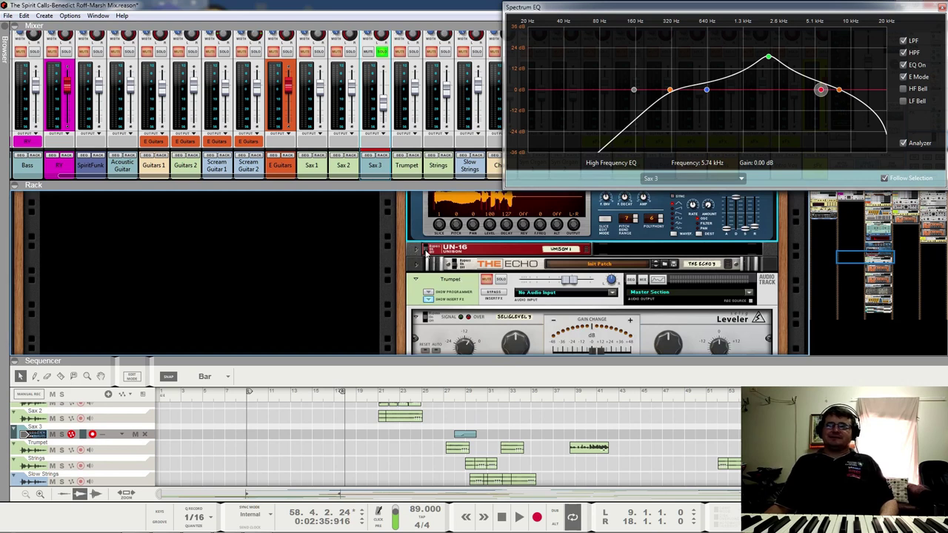
pyautogui.click(428, 250)
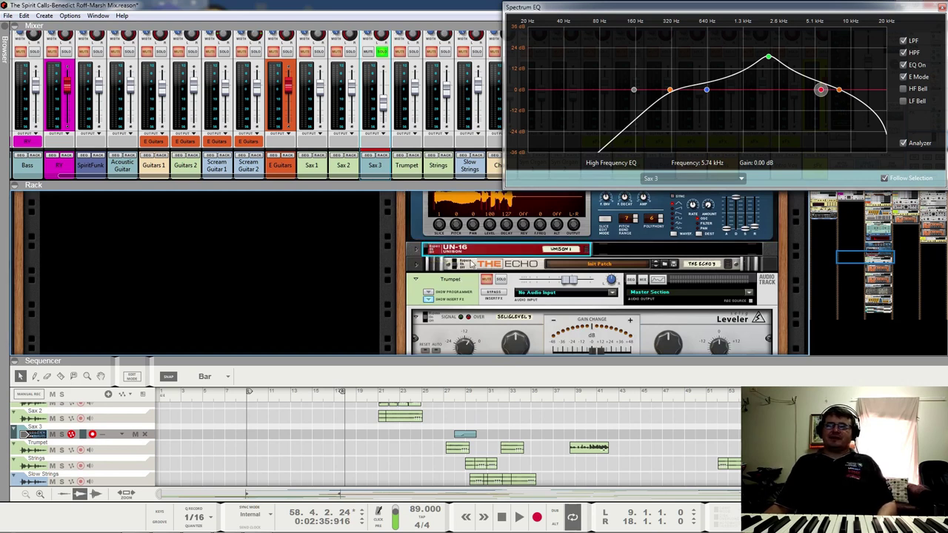
pyautogui.click(466, 263)
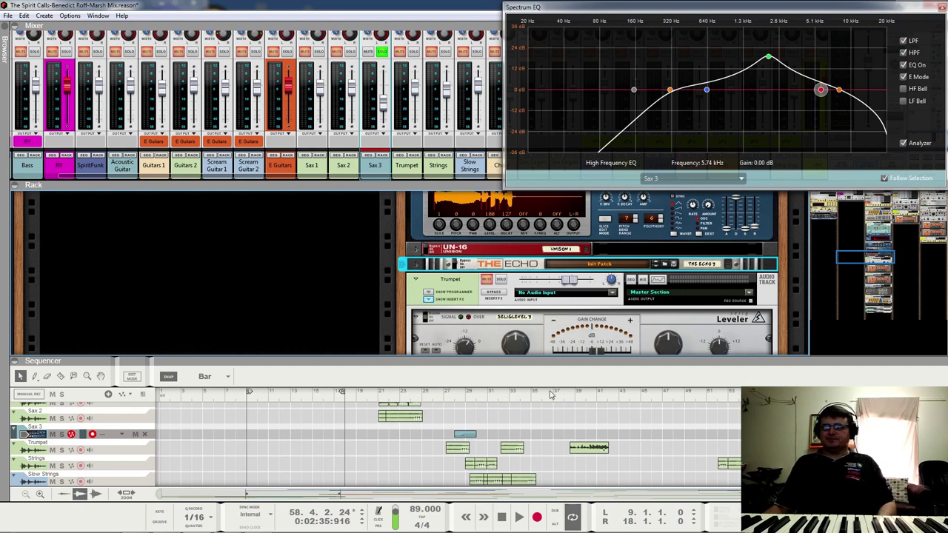
pyautogui.press('space')
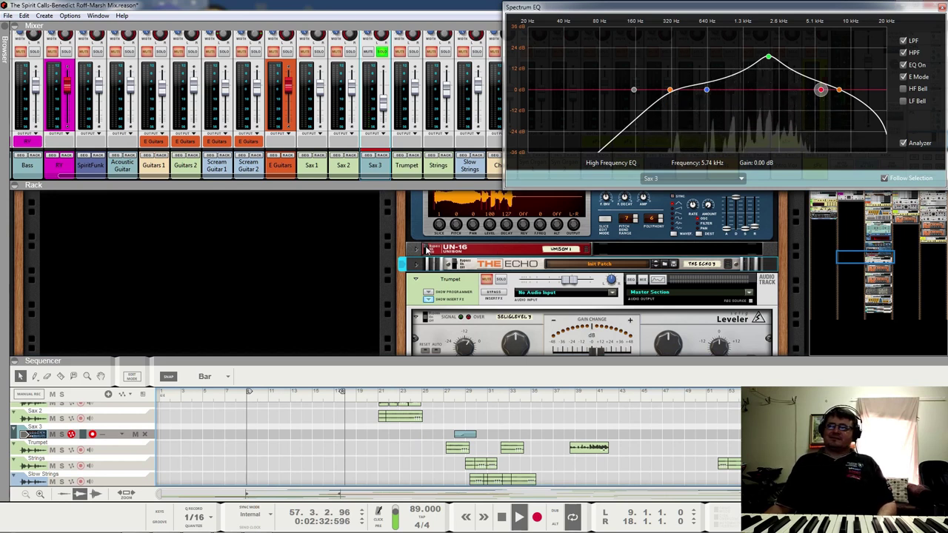
pyautogui.click(457, 394)
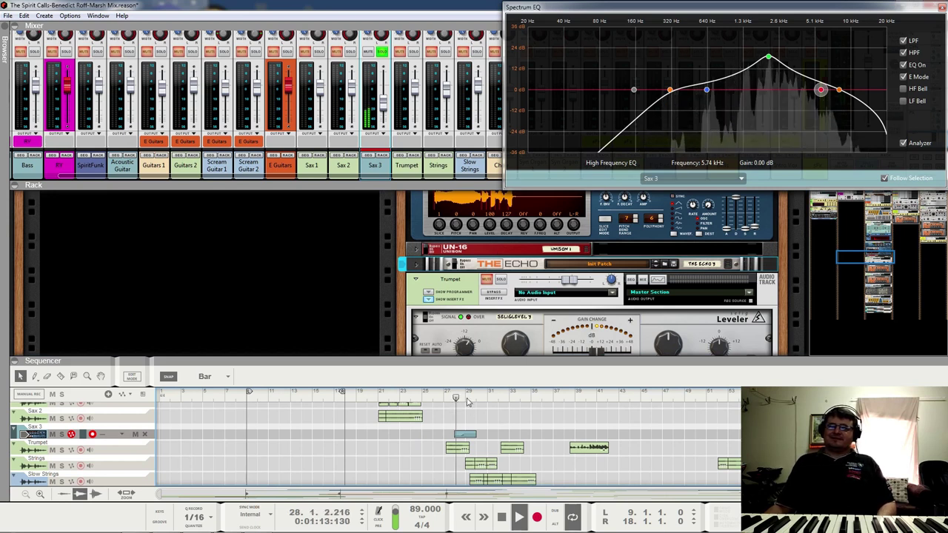
# - Re-enable the UN-16 Unison and The Echo on Sax 3 one at a time, replaying the part from bar 28 after each
pyautogui.click(430, 252)
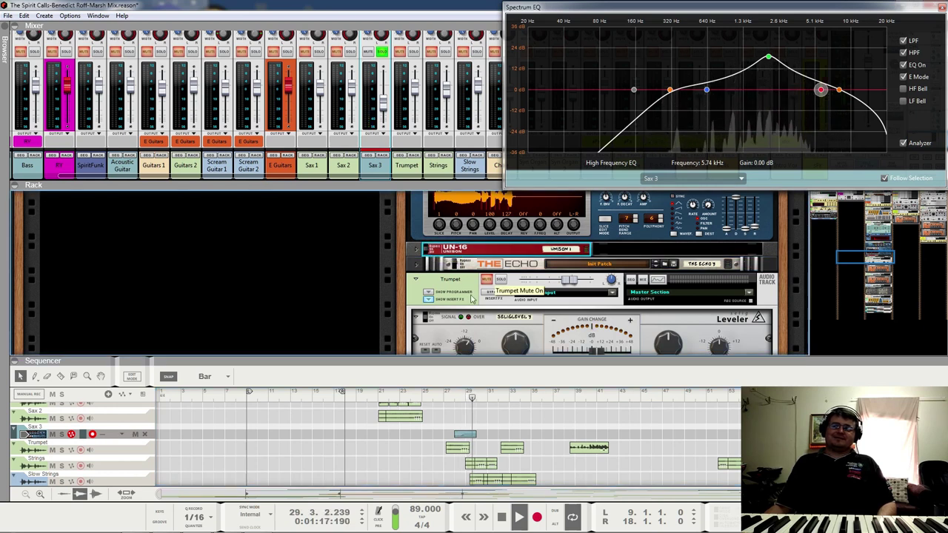
pyautogui.click(456, 396)
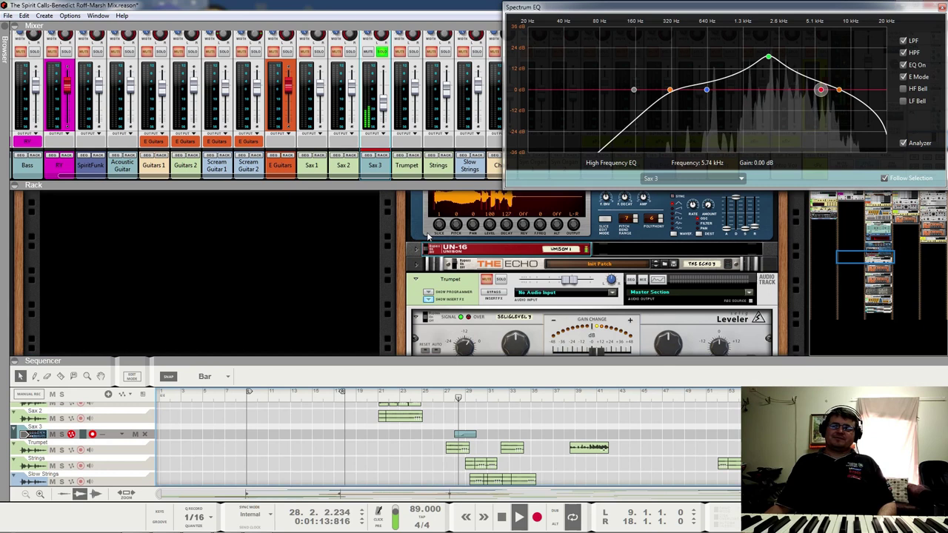
pyautogui.click(444, 265)
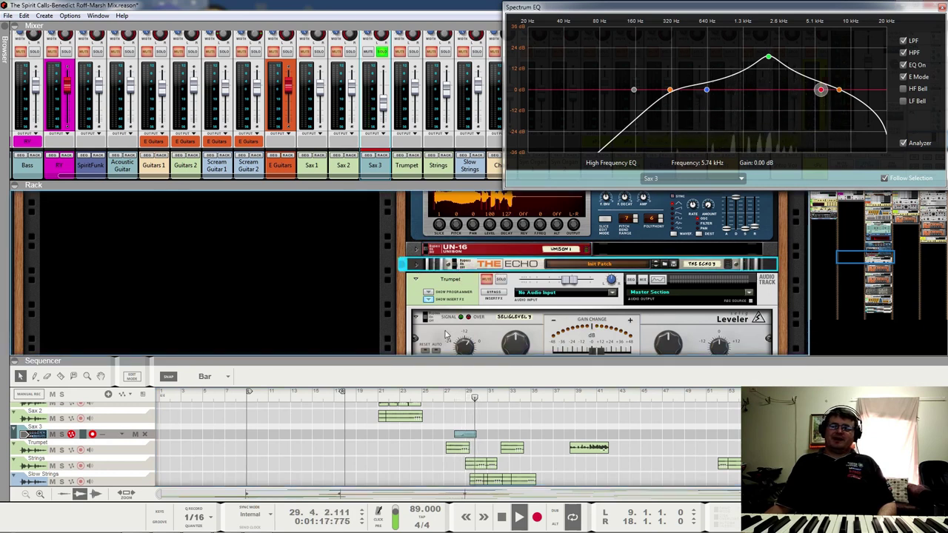
pyautogui.click(454, 394)
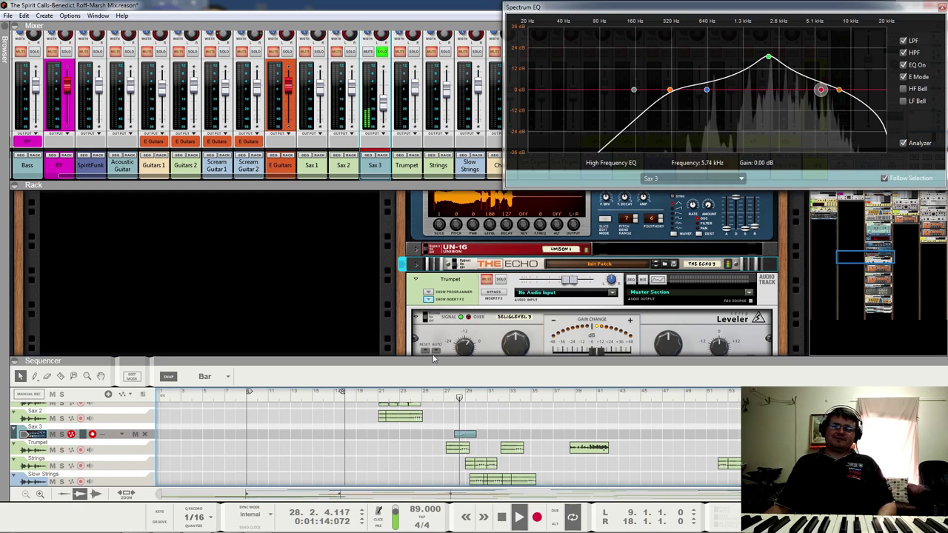
pyautogui.press('KP_8')
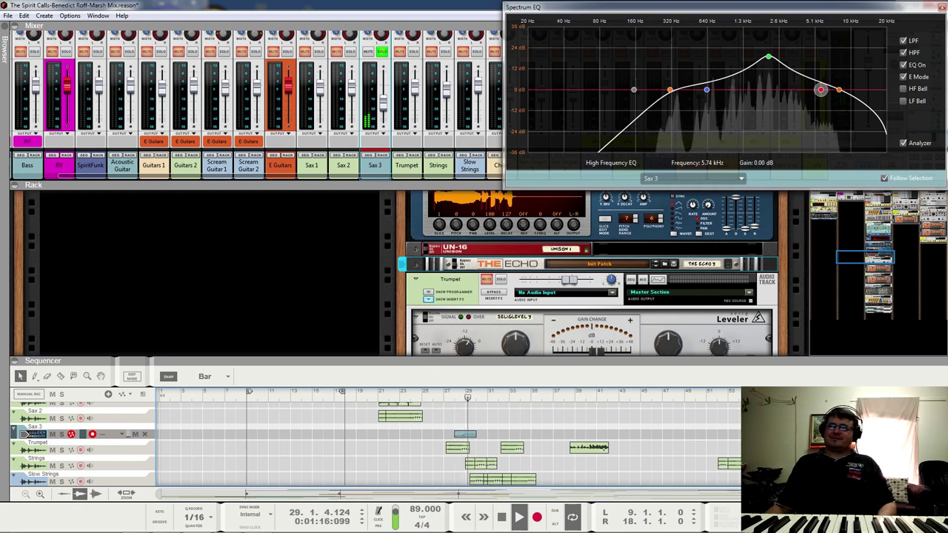
# - Clear the Sax 3 solo to hear the full mix, and stop playback
pyautogui.click(382, 51)
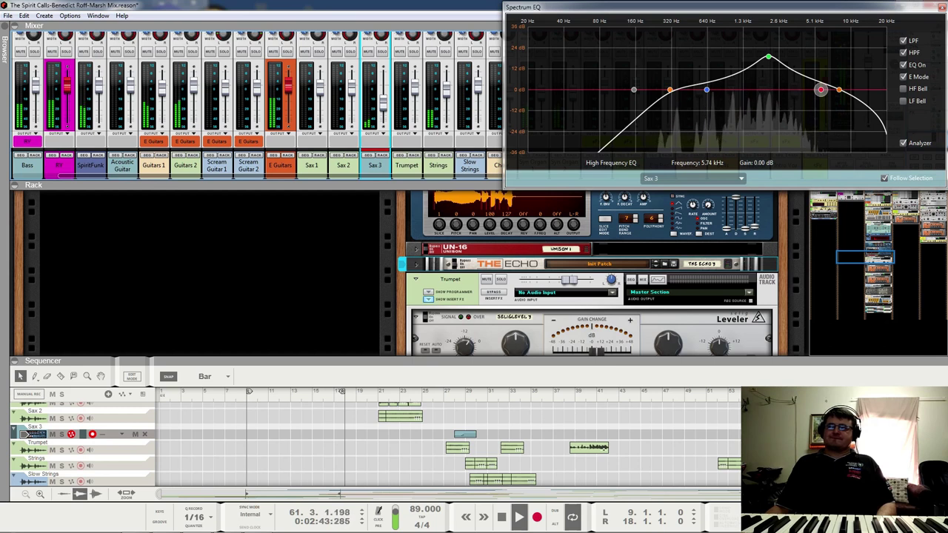
pyautogui.press('space')
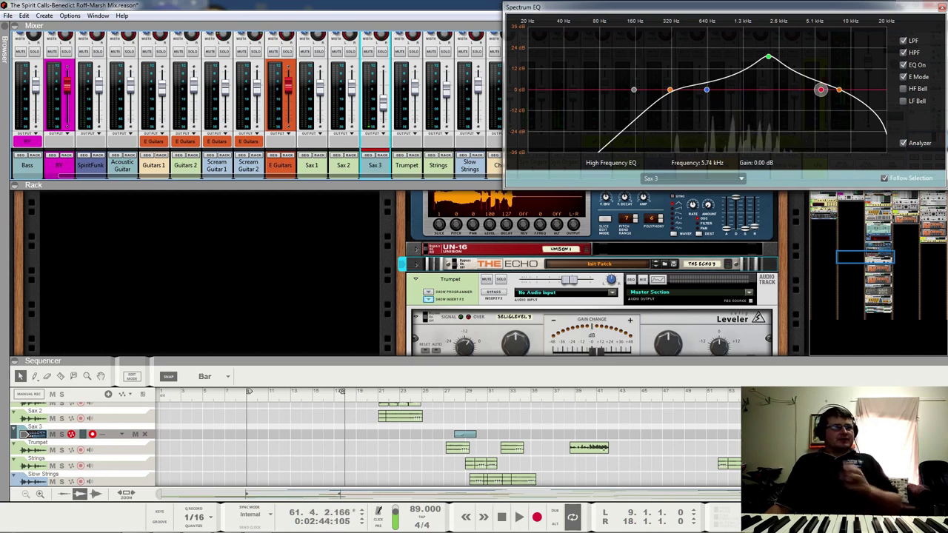
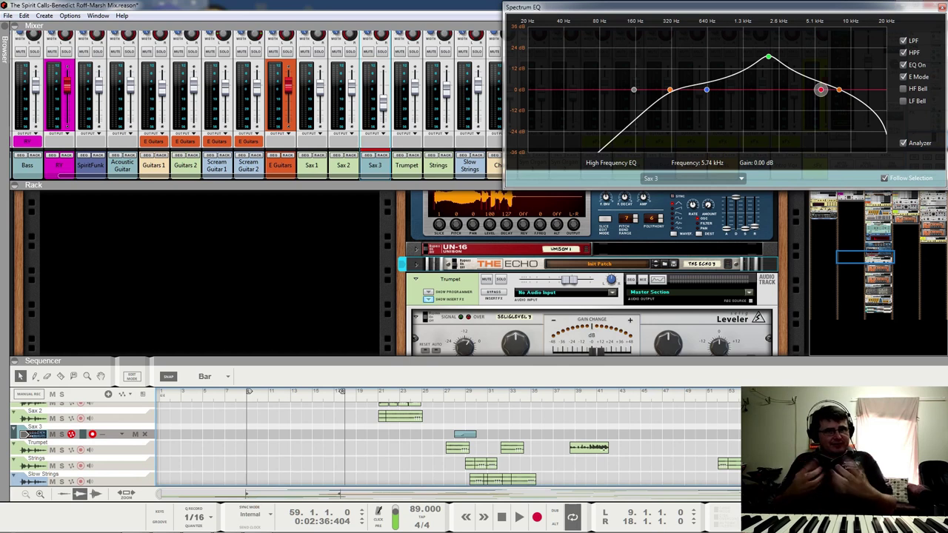
# - Select the Trumpet track and place the playhead at bar 38, ahead of its last clip
pyautogui.scroll(-2, 450, 417)
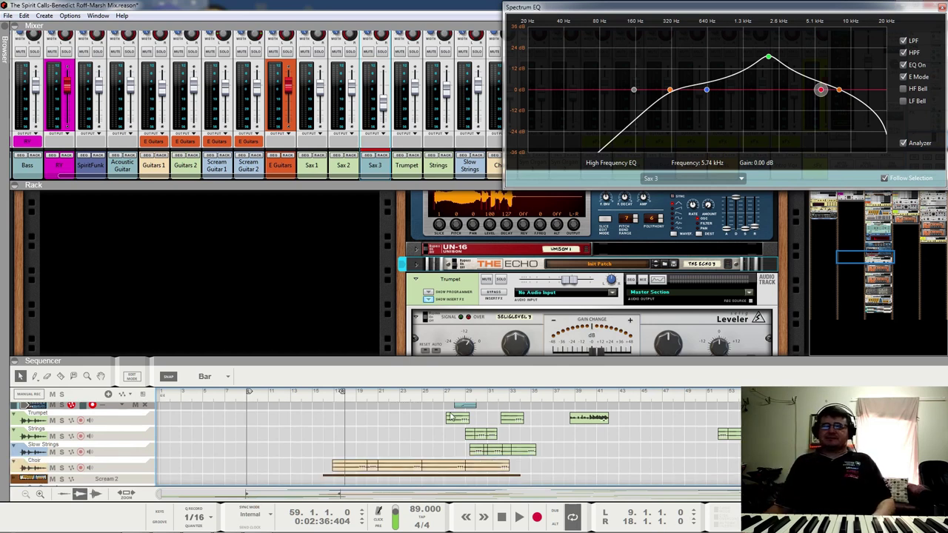
pyautogui.click(469, 408)
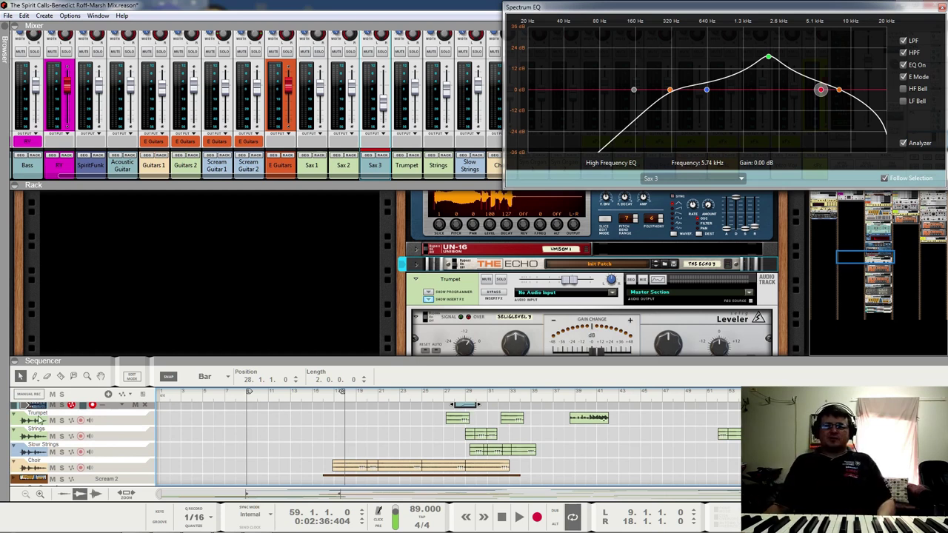
pyautogui.click(456, 419)
pyautogui.click(444, 404)
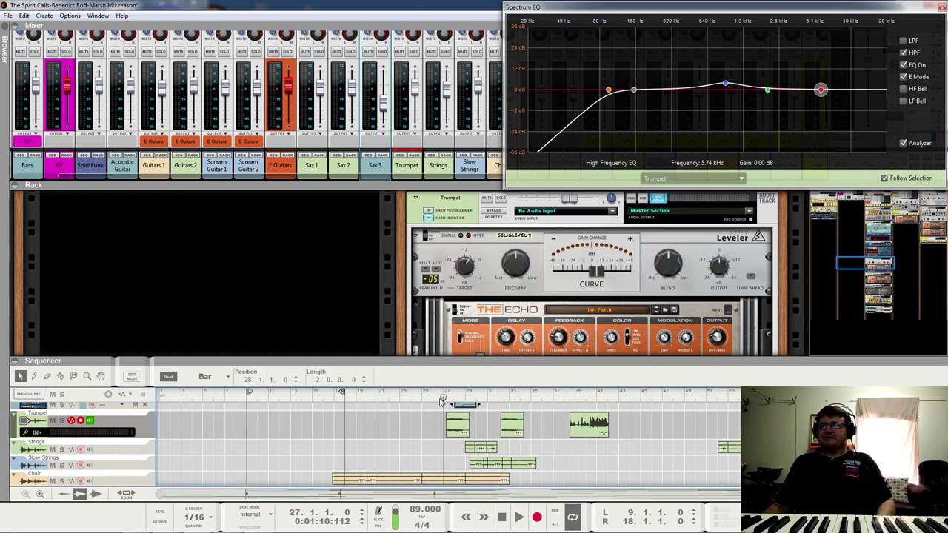
pyautogui.click(565, 402)
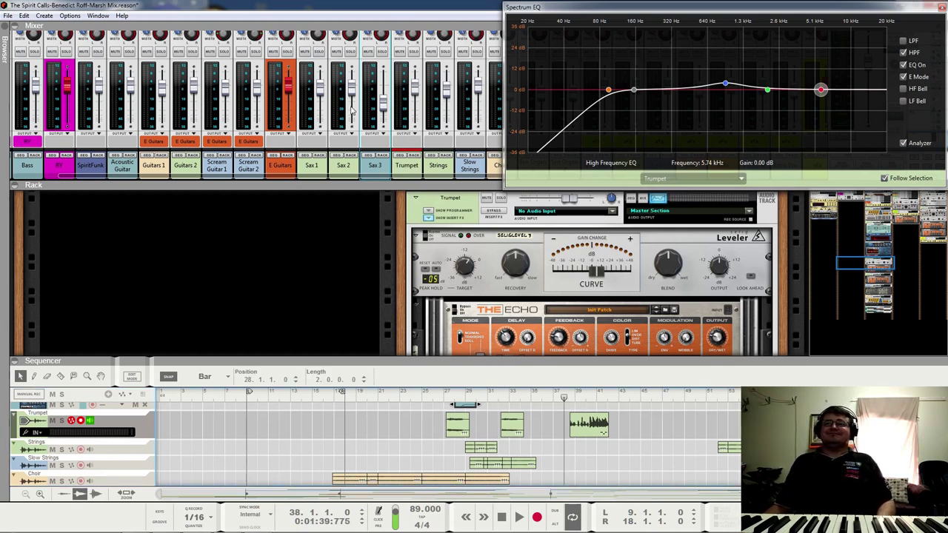
# - Solo the Trumpet and play its last clip from bar 38, clearing the solo to compare it within the full mix
pyautogui.click(415, 53)
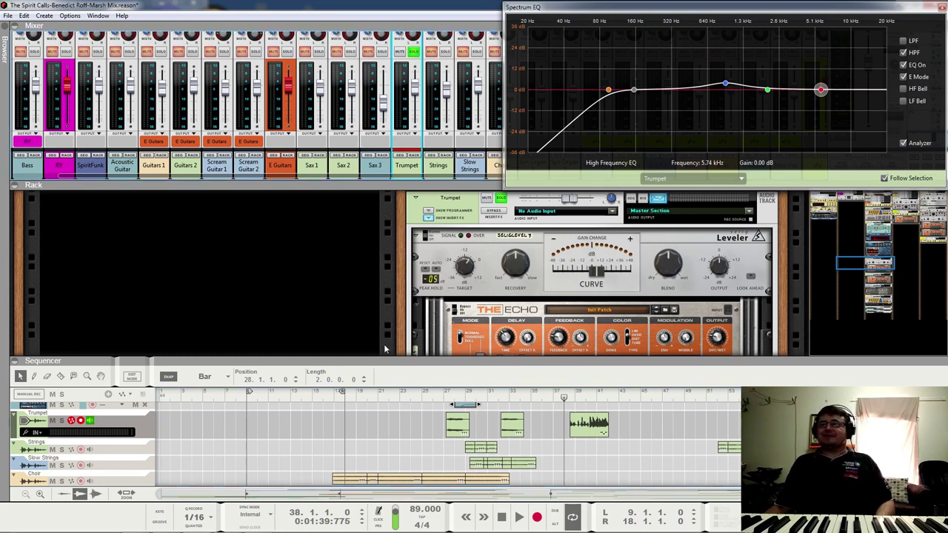
pyautogui.press('space')
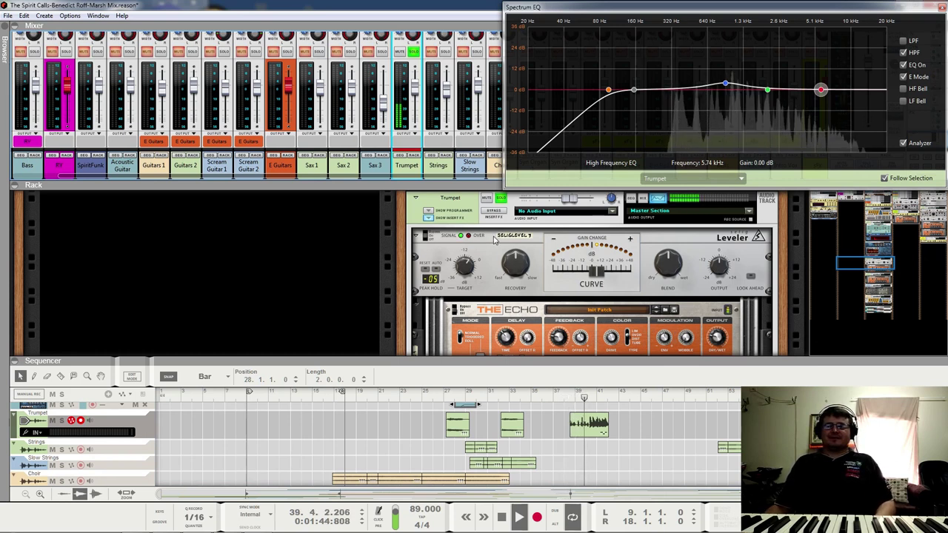
pyautogui.click(412, 51)
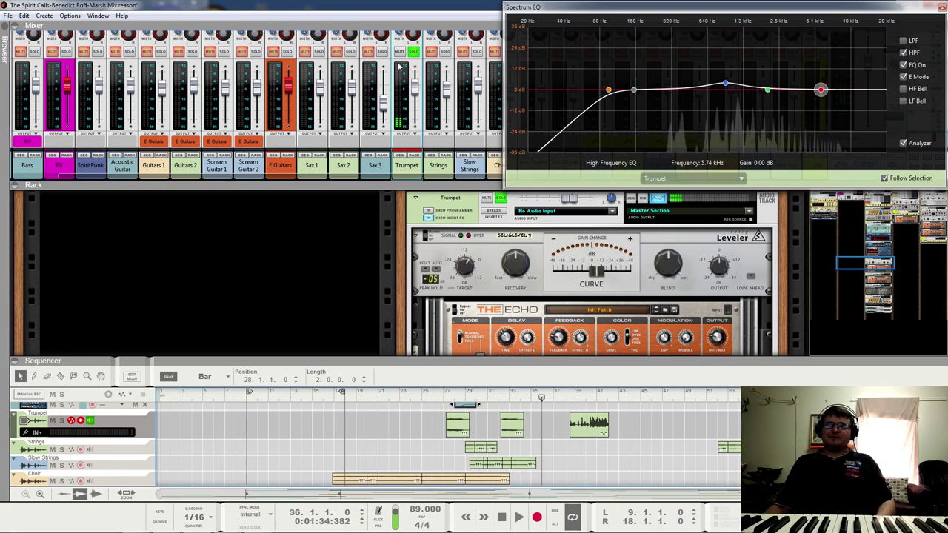
pyautogui.press('space')
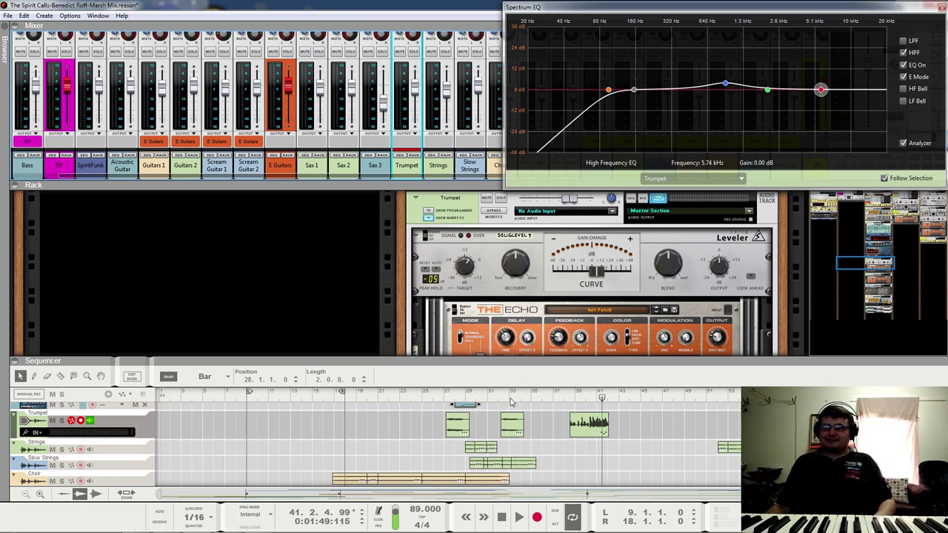
# - Play the first Trumpet clip from bar 27 in the full mix, and replay it from bar 27 with the Trumpet soloed
pyautogui.click(445, 394)
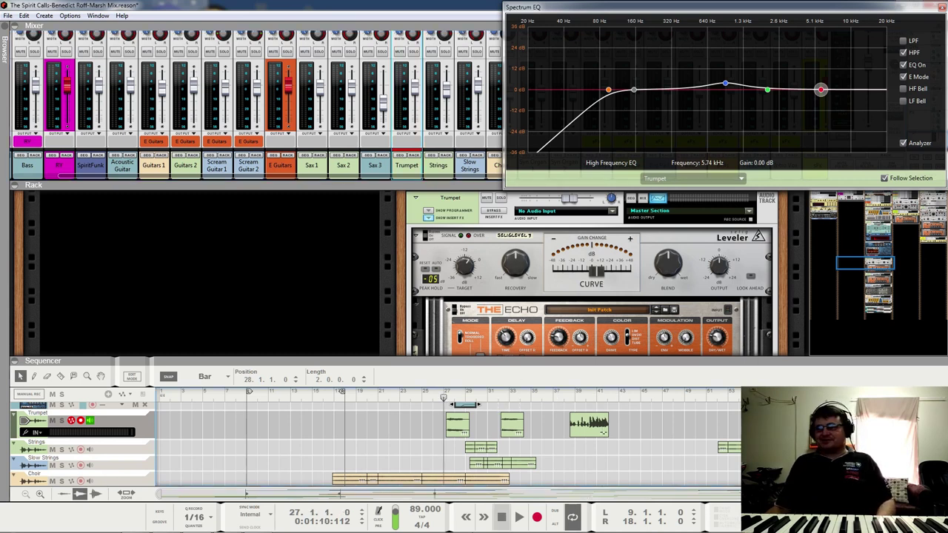
pyautogui.press('space')
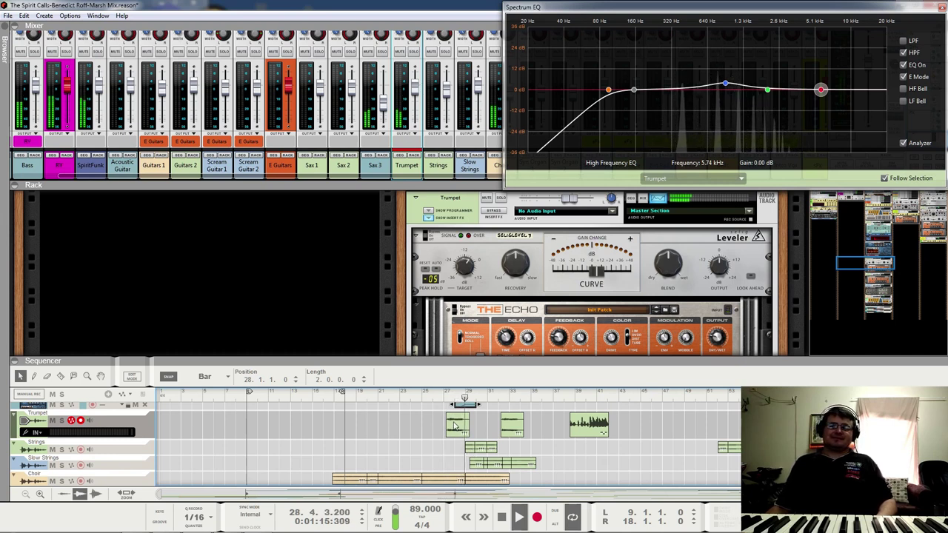
pyautogui.click(447, 393)
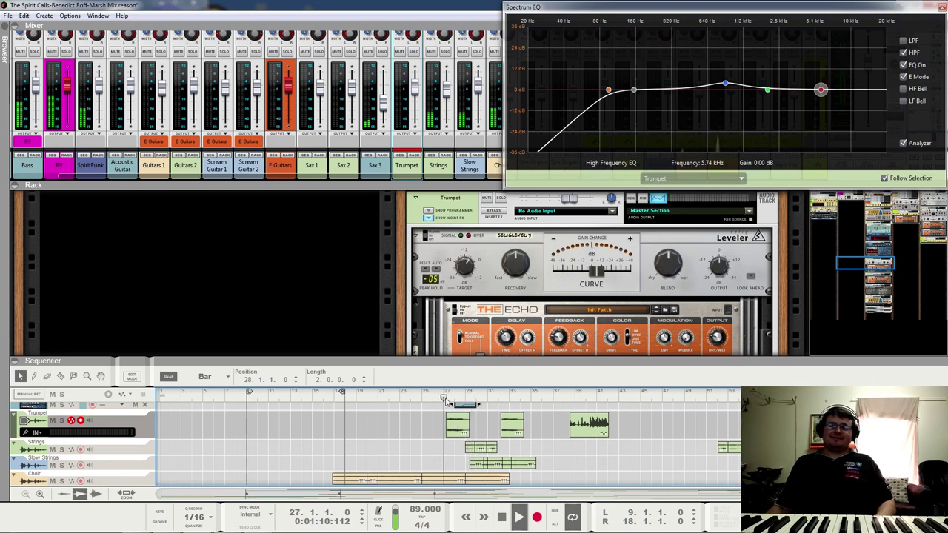
pyautogui.click(413, 52)
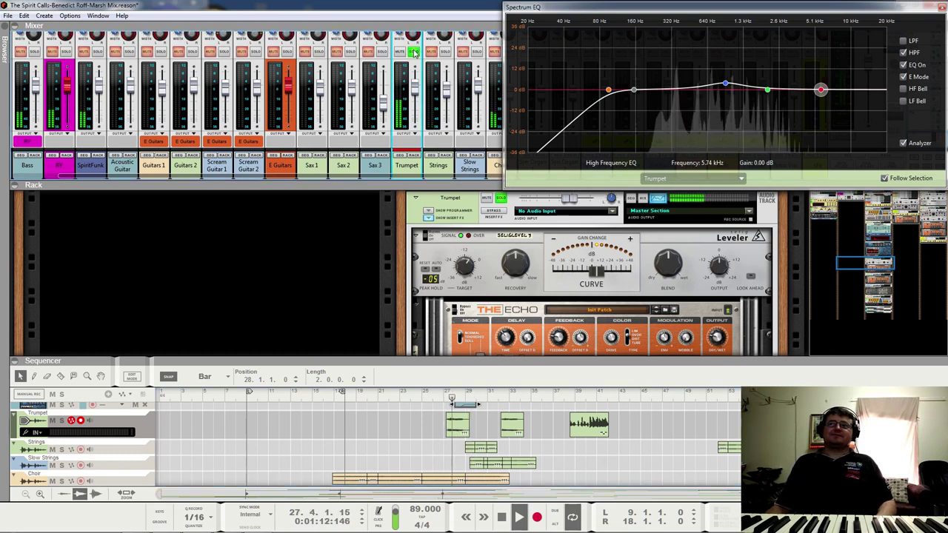
# - Play the second Trumpet clip soloed, stop playback, and place the playhead at bar 26
pyautogui.click(498, 397)
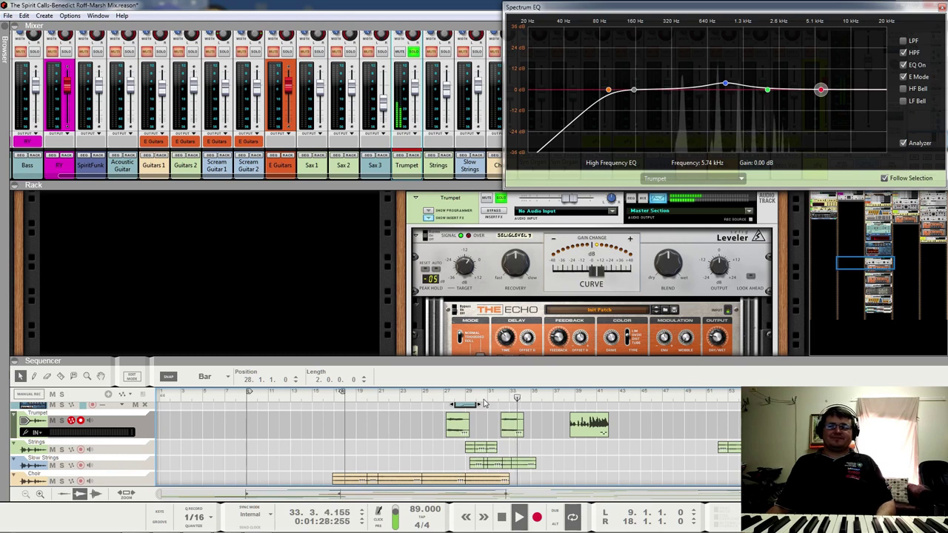
pyautogui.press('space')
pyautogui.click(433, 397)
pyautogui.scroll(-3, 559, 452)
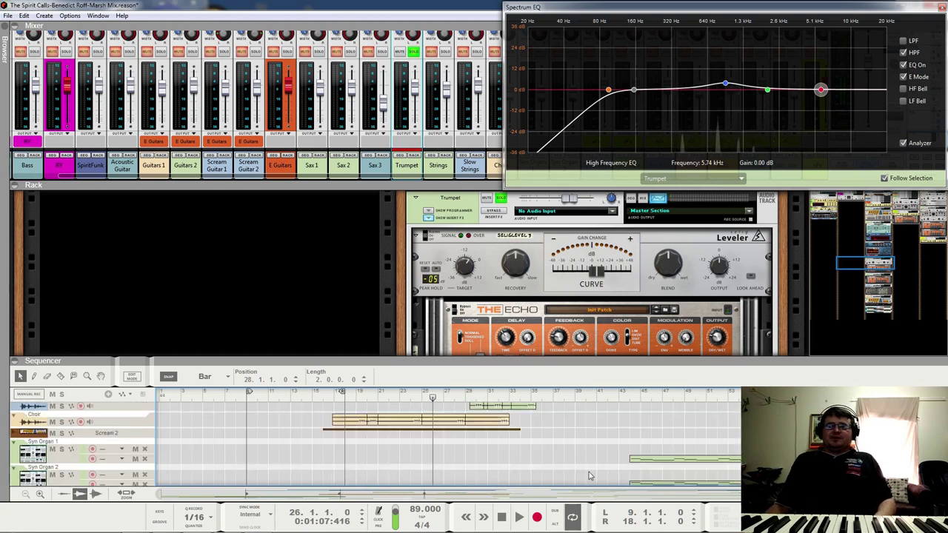
pyautogui.scroll(2, 542, 414)
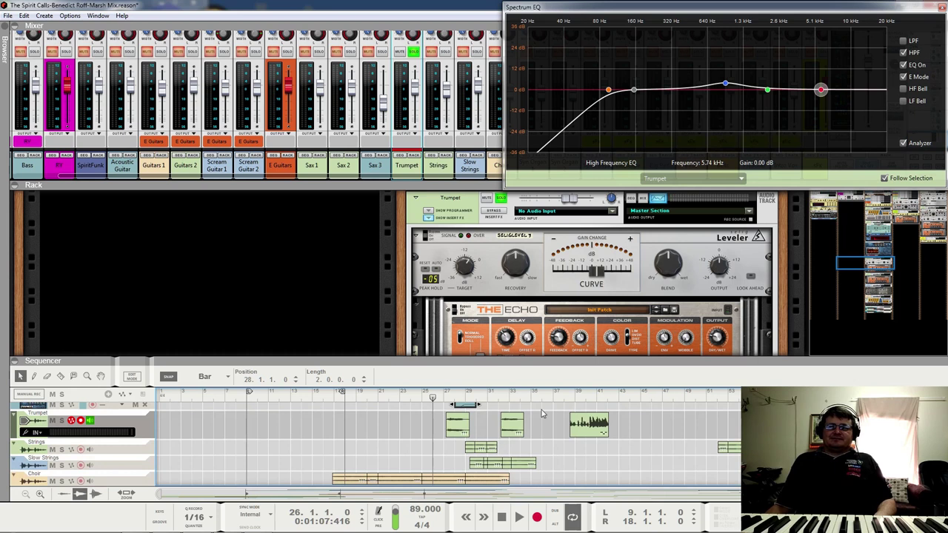
# - Clear the Trumpet solo and play the first two Trumpet clips in the full mix, starting from bar 26 and replaying from bar 32
pyautogui.click(413, 52)
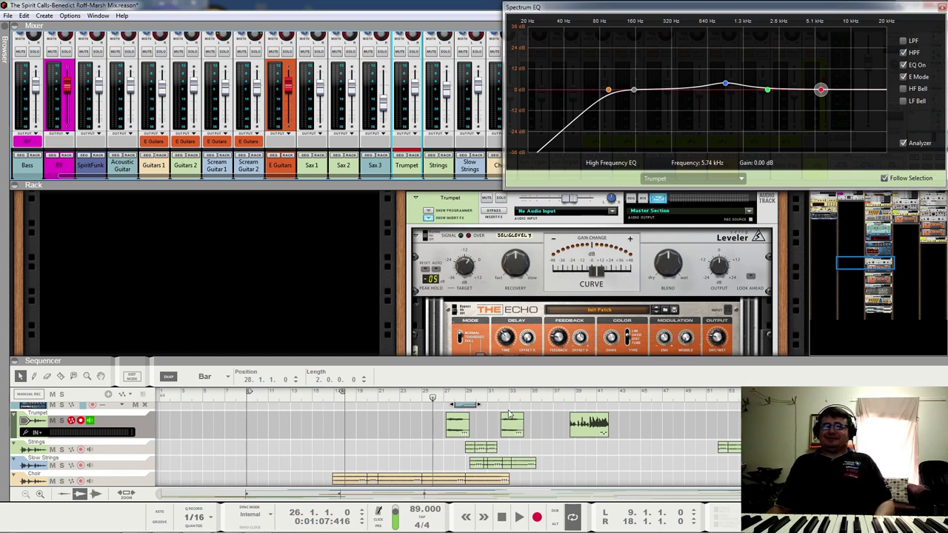
pyautogui.press('space')
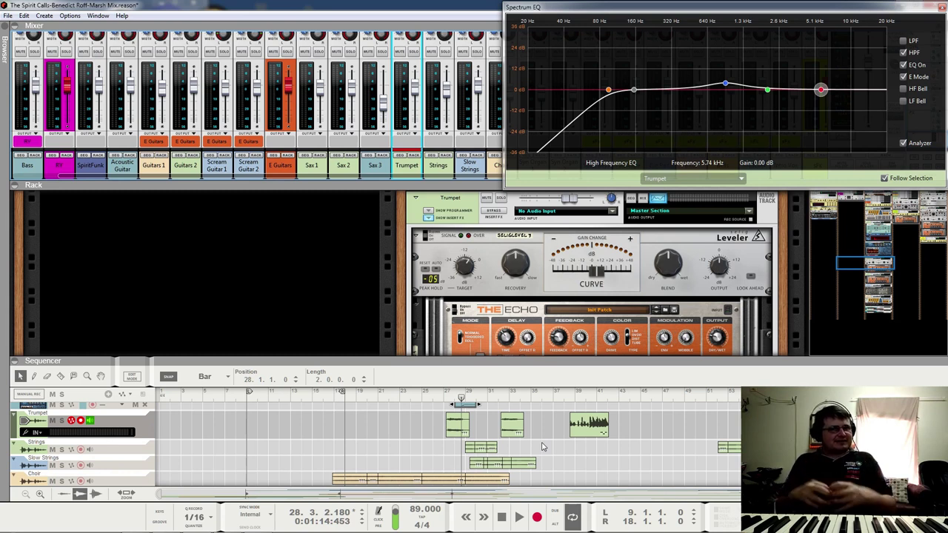
pyautogui.press('space')
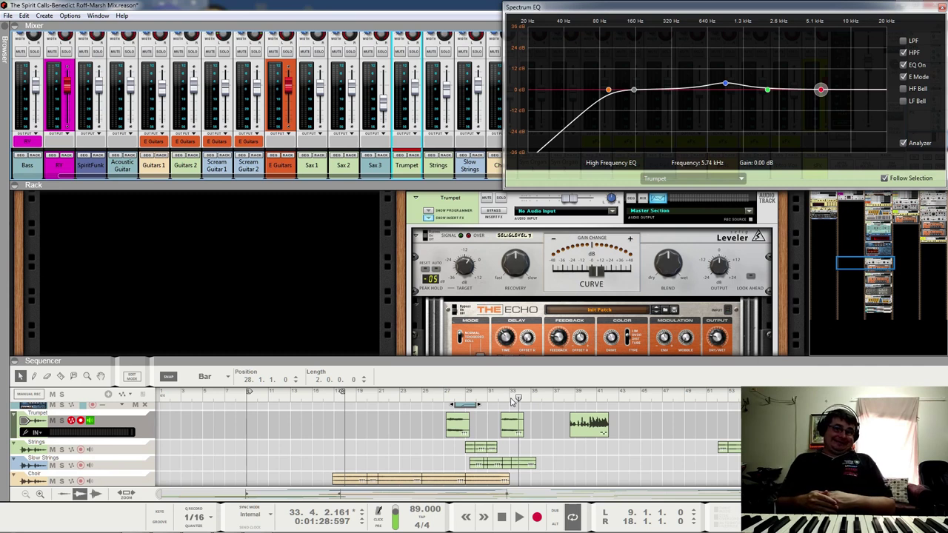
pyautogui.click(498, 397)
pyautogui.press('space')
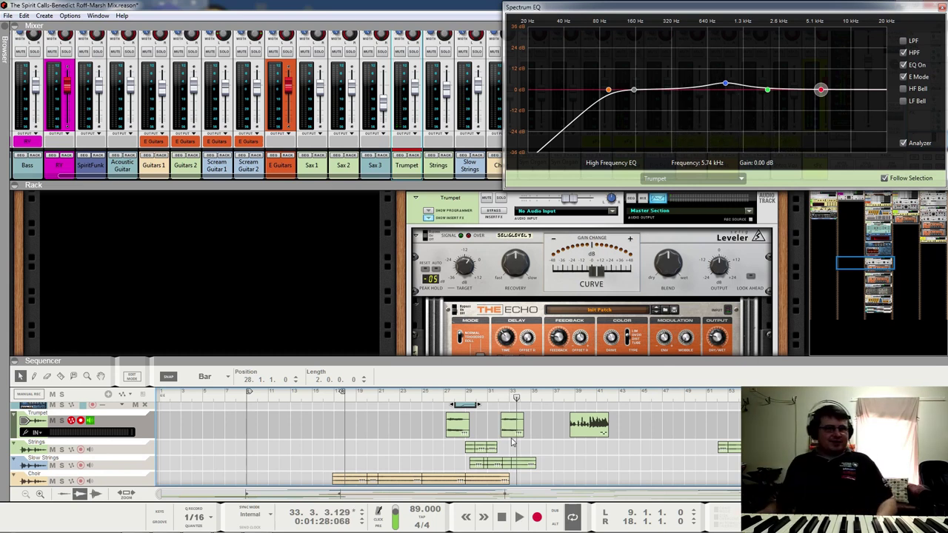
pyautogui.press('space')
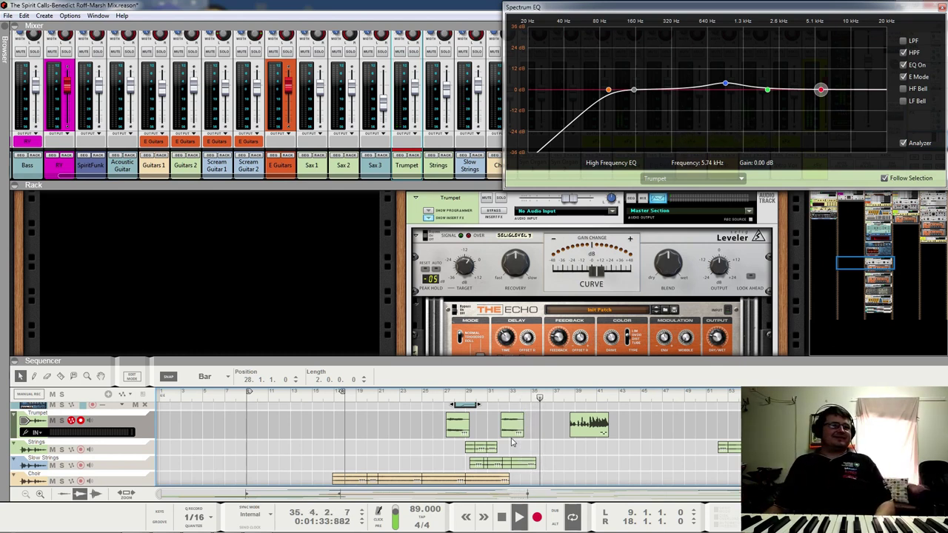
pyautogui.press('space')
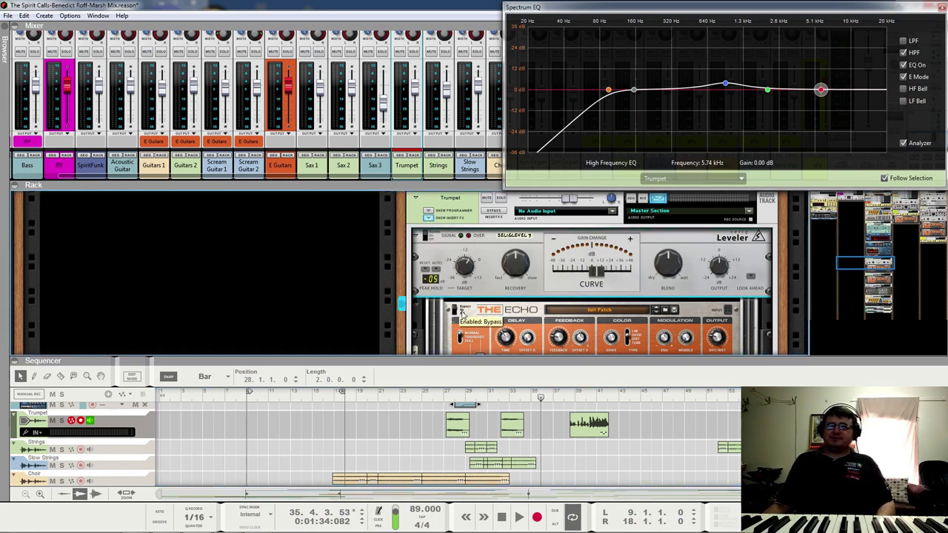
# - Play the last Trumpet clip in the full mix from bar 40, then solo the Trumpet and replay the clip
pyautogui.scroll(-2, 463, 315)
pyautogui.scroll(-3, 463, 315)
pyautogui.scroll(5, 459, 312)
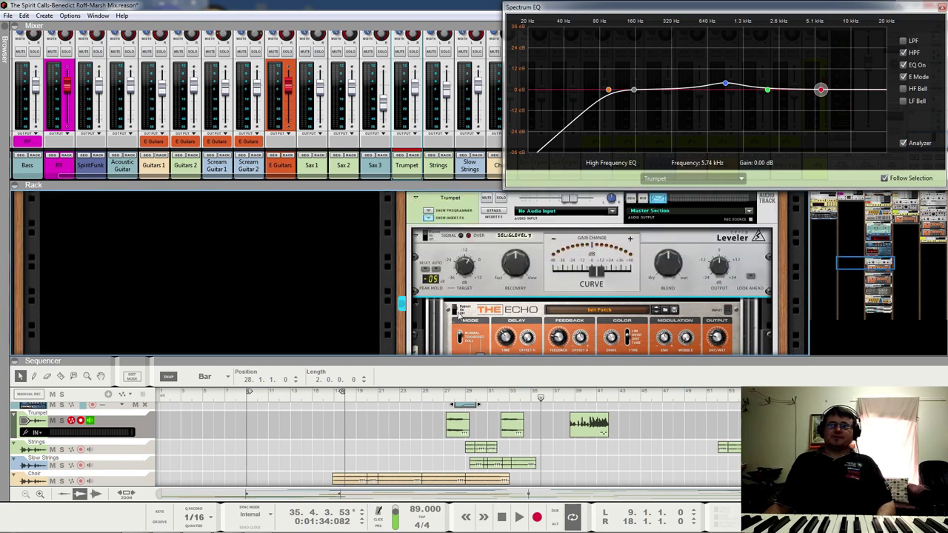
pyautogui.click(567, 395)
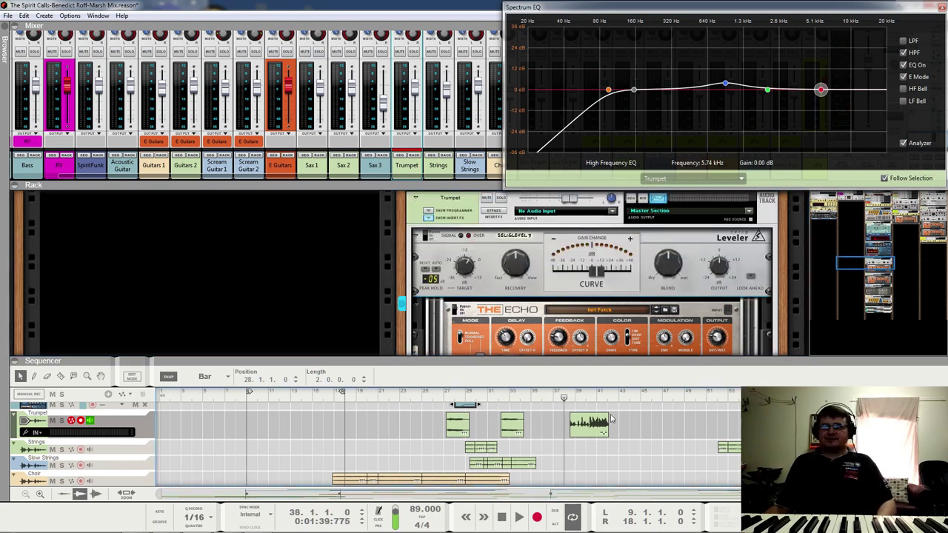
pyautogui.click(586, 395)
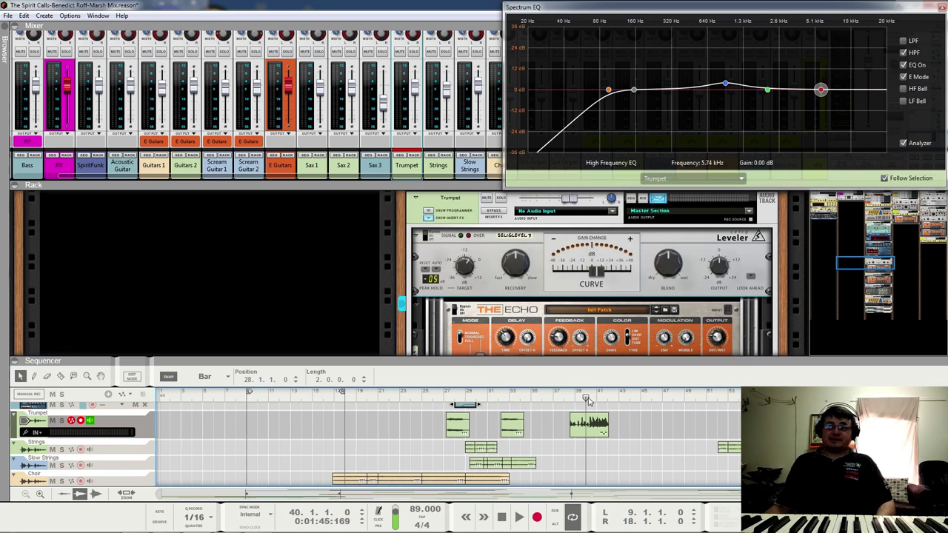
pyautogui.press('space')
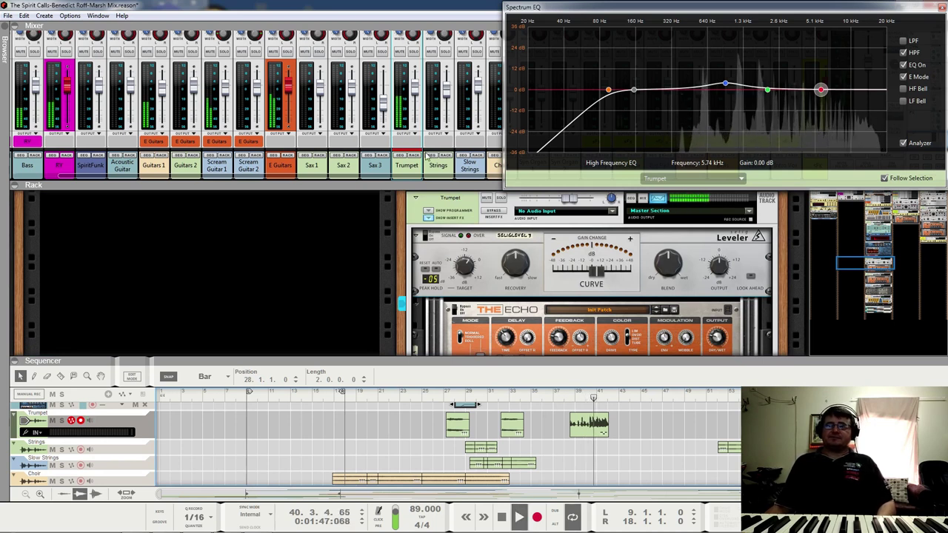
pyautogui.click(500, 198)
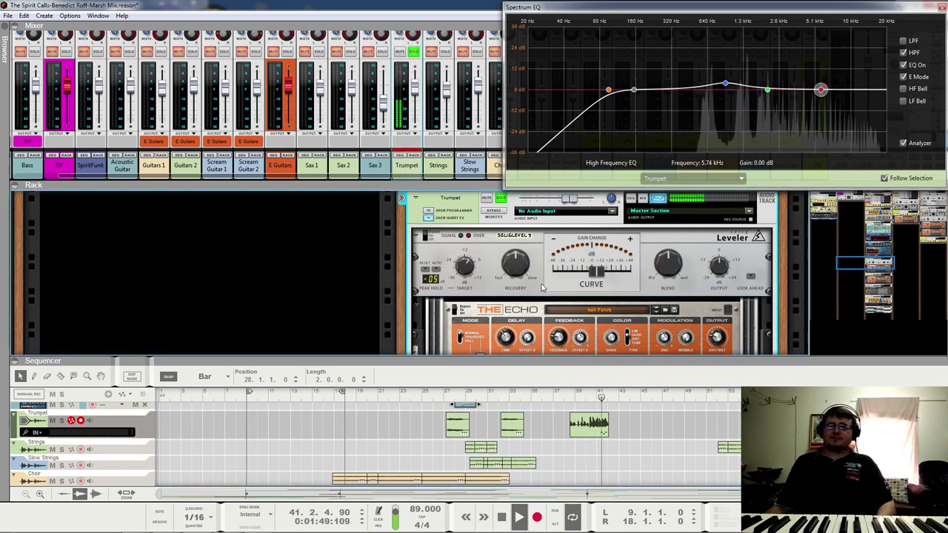
pyautogui.click(592, 394)
pyautogui.click(578, 395)
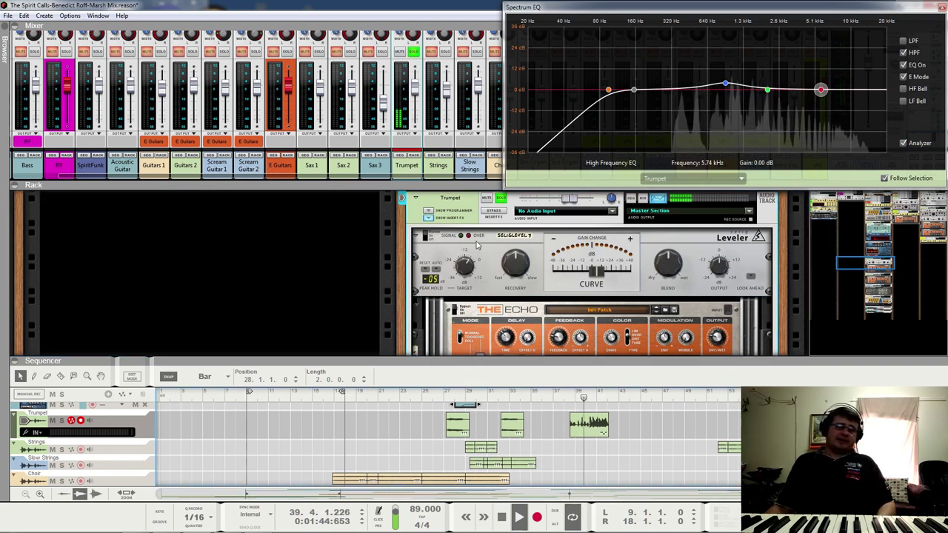
# - Bypass and re-enable the Trumpet's Leveler while playing the soloed second clip from bar 32, and stop playback
pyautogui.click(436, 235)
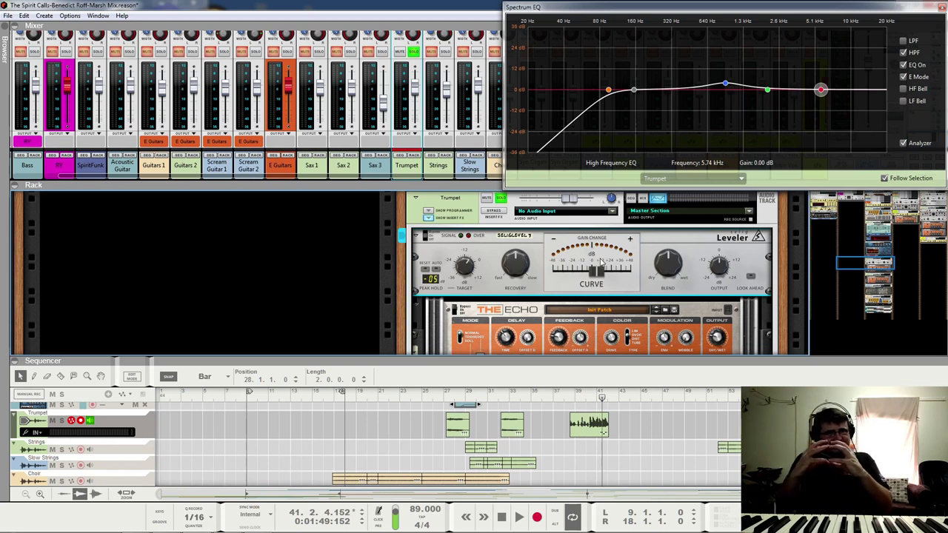
pyautogui.click(498, 398)
pyautogui.press('space')
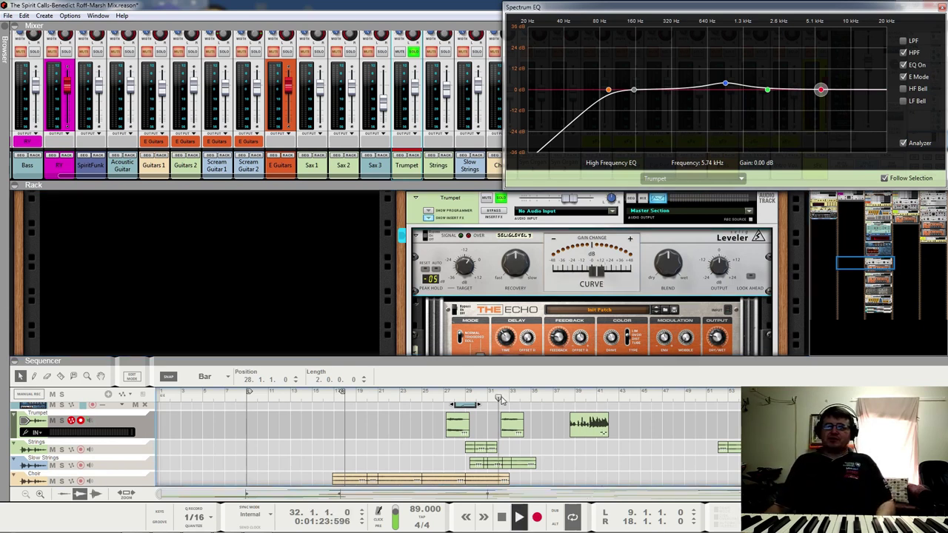
pyautogui.click(441, 238)
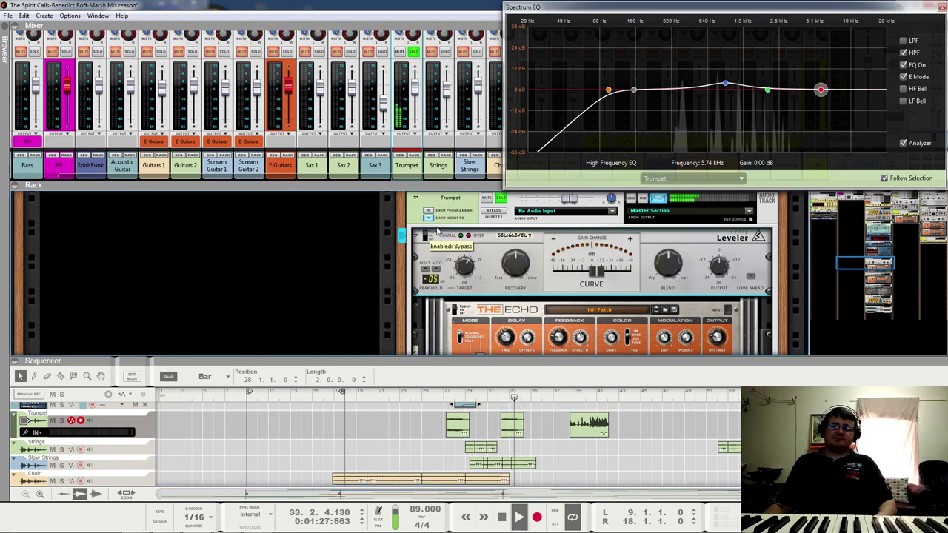
pyautogui.click(436, 235)
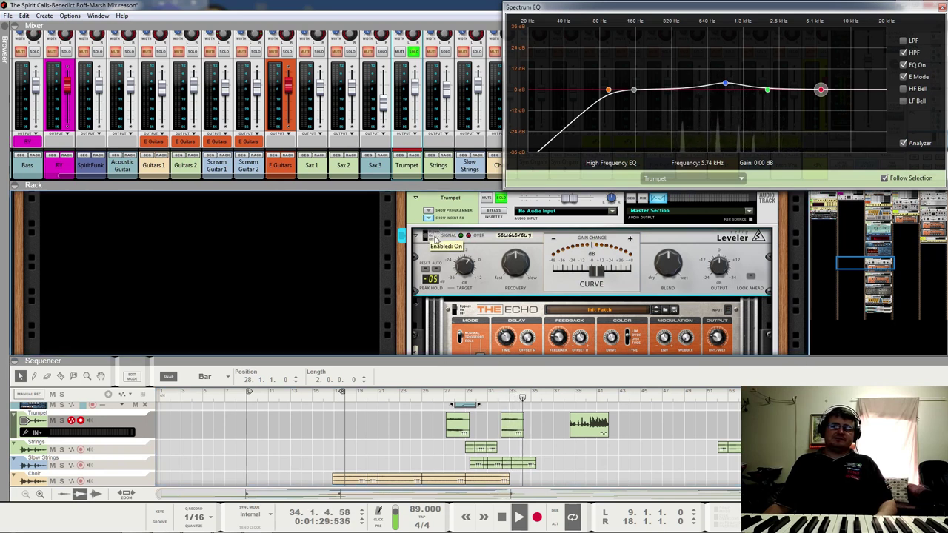
pyautogui.press('space')
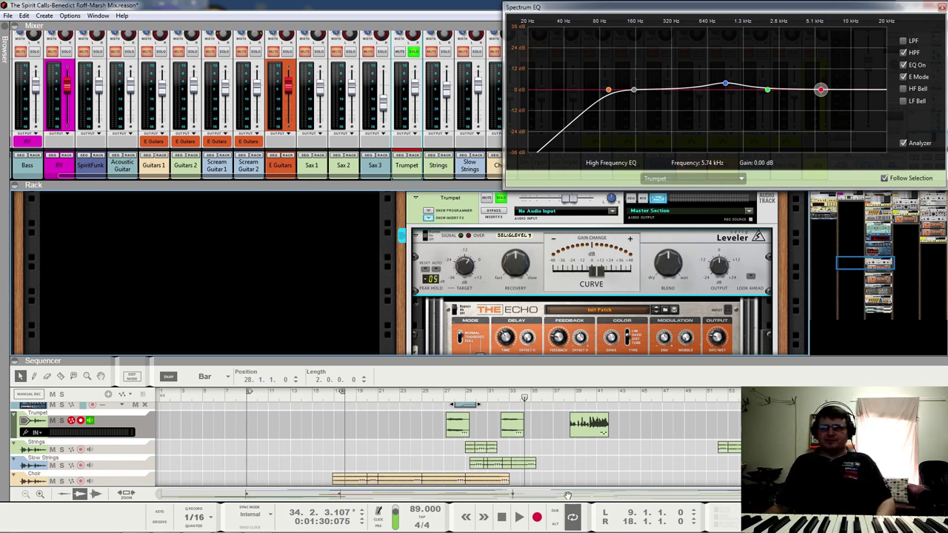
# - Try the Leveler's Curve at -48 dB while playing the soloed Trumpet from bar 32, and reset the Curve to its default
pyautogui.click(447, 314)
pyautogui.click(498, 397)
pyautogui.press('space')
pyautogui.click(552, 273)
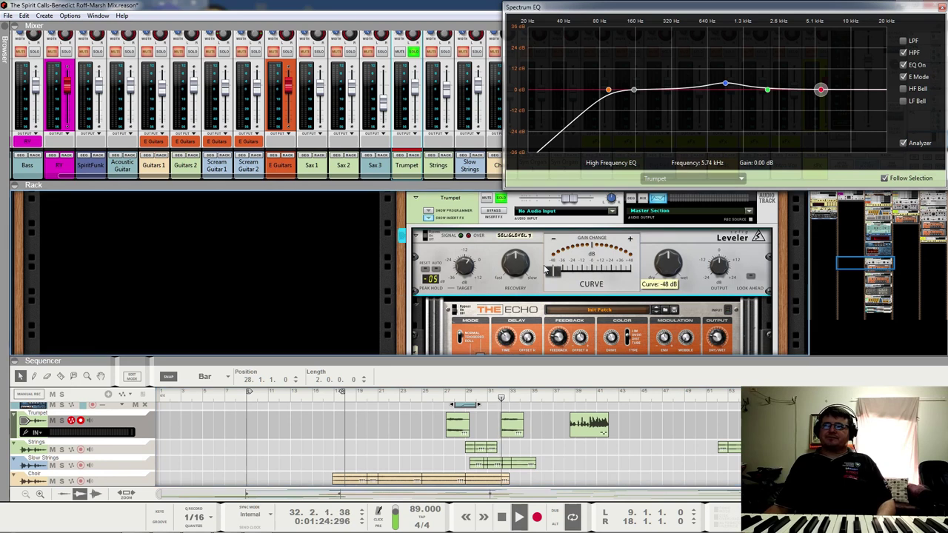
pyautogui.keyDown('ctrl'); pyautogui.click(552, 274); pyautogui.keyUp('ctrl')
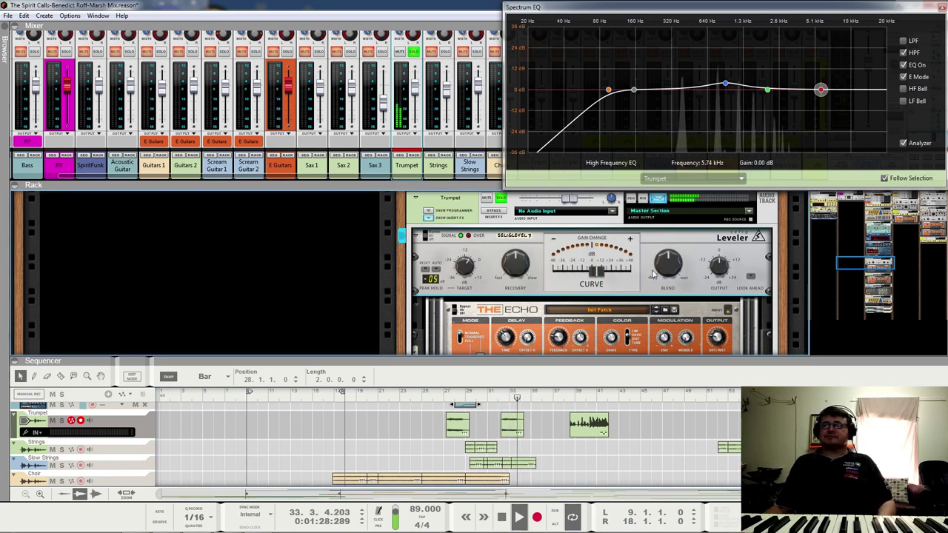
# - Examine The Echo's modulation and dry/wet controls on the Trumpet while playing its last clip soloed, and replay the clip
pyautogui.scroll(-2, 785, 294)
pyautogui.scroll(-2, 785, 294)
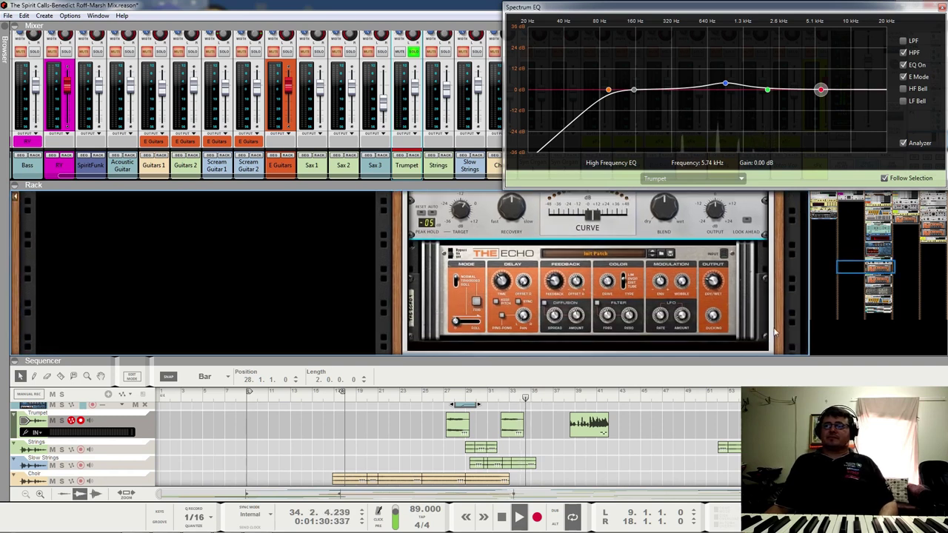
pyautogui.click(684, 284)
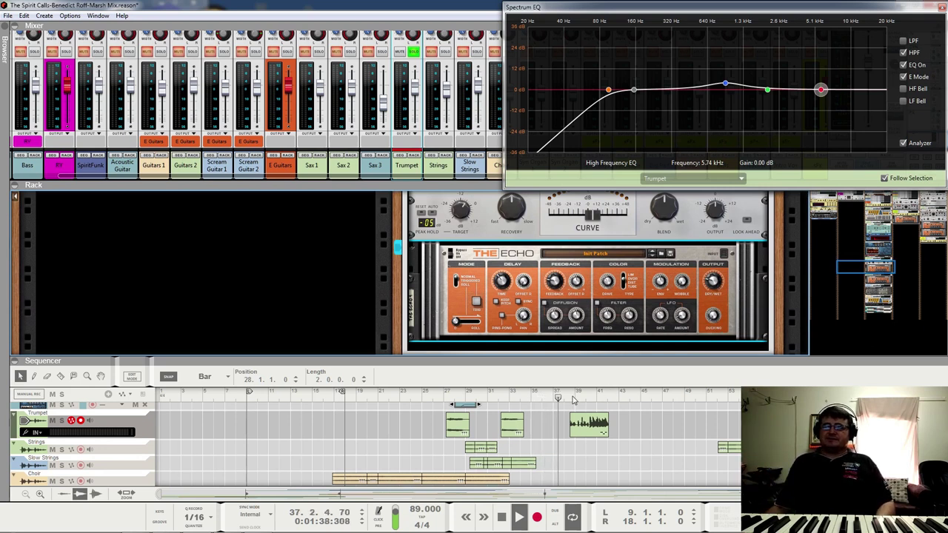
pyautogui.click(717, 289)
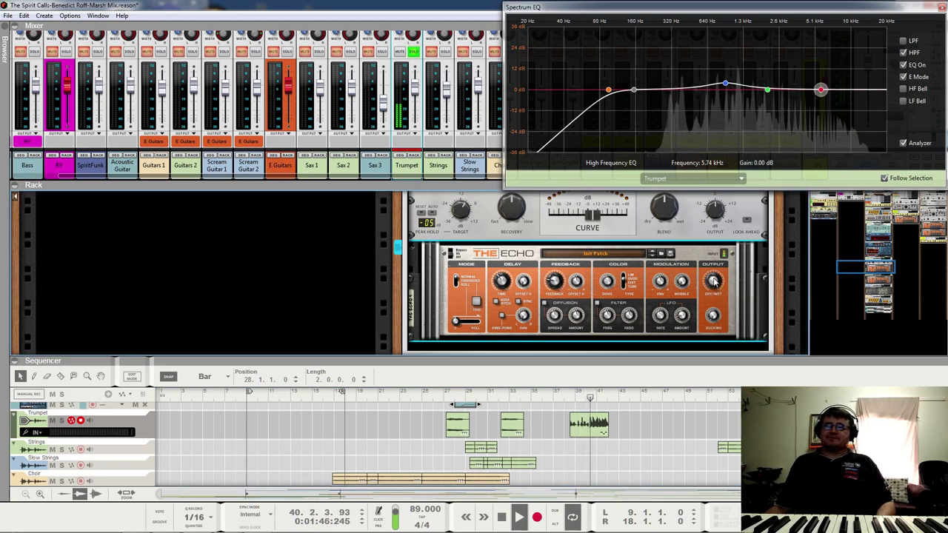
pyautogui.moveTo(714, 284)
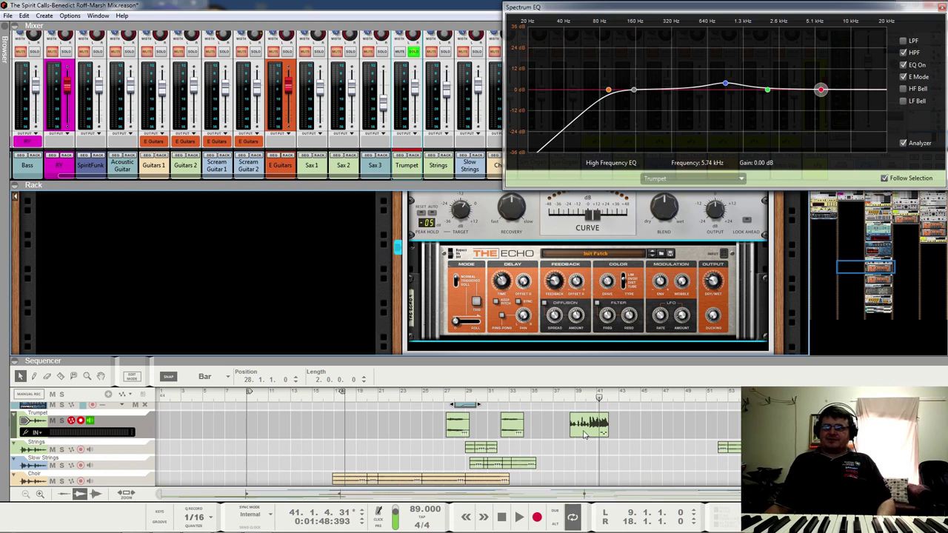
pyautogui.click(571, 398)
pyautogui.press('space')
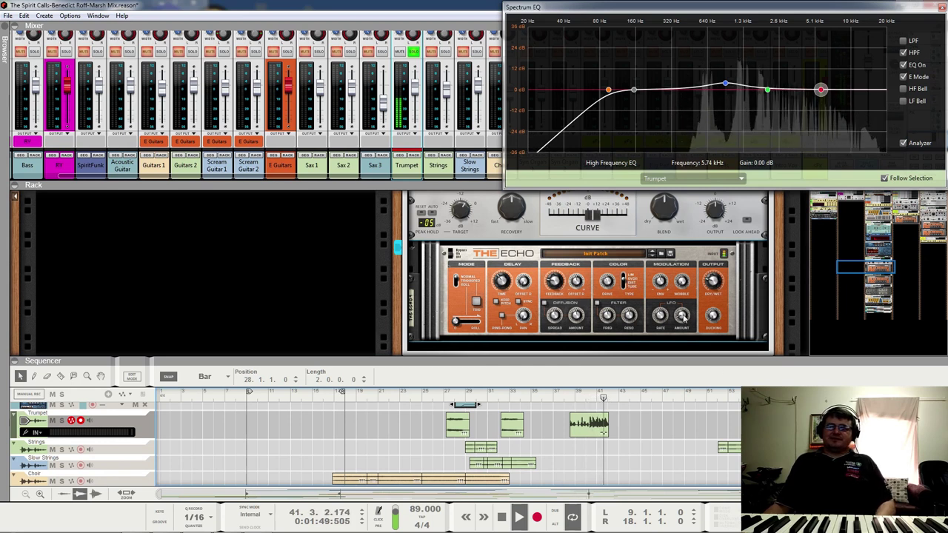
# - Stop playback and unsolo the Trumpet channel
pyautogui.press('space')
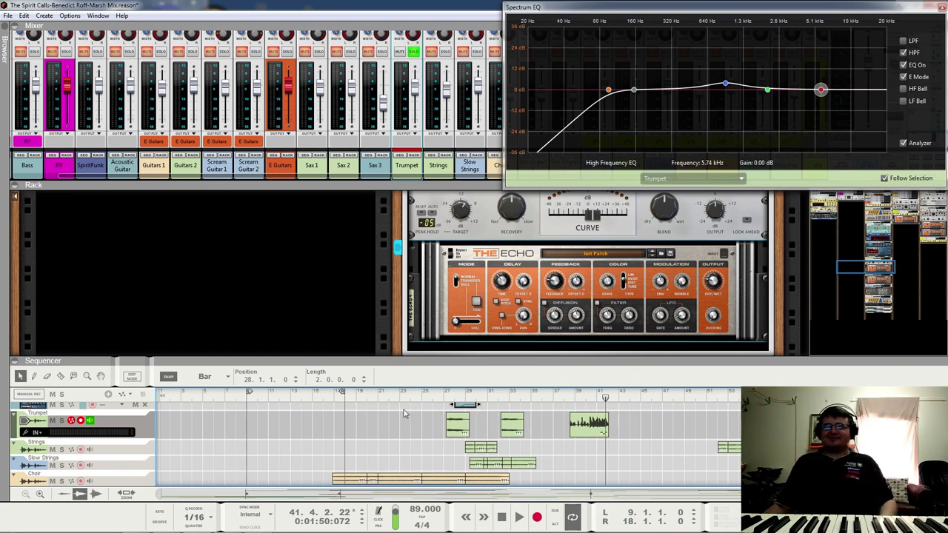
pyautogui.click(414, 52)
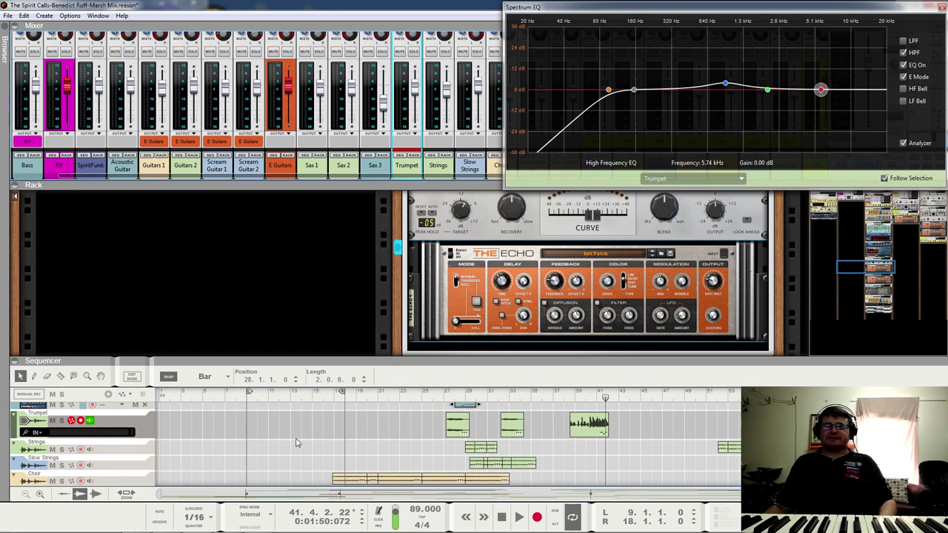
# - Select the Strings track and play it soloed from bar 29, then unsolo it during playback
pyautogui.scroll(-2, 296, 442)
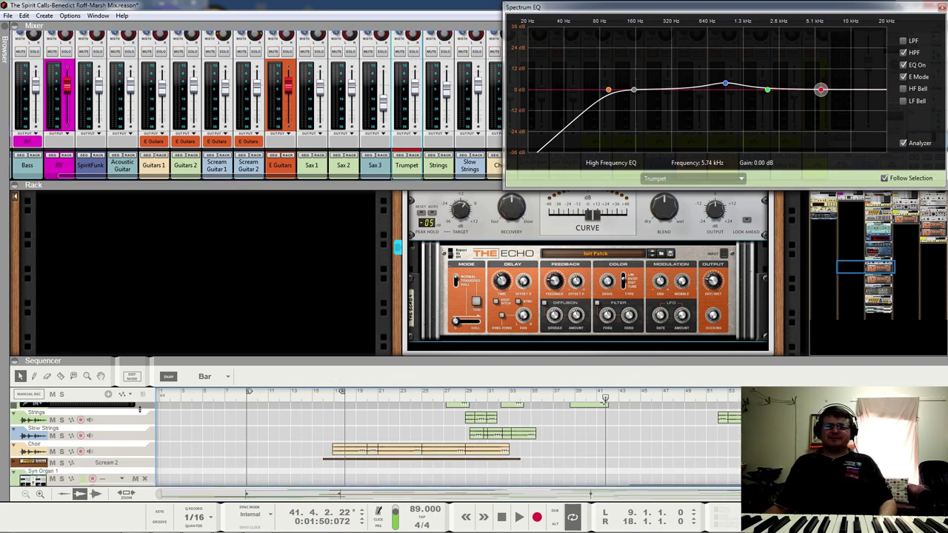
pyautogui.click(34, 419)
pyautogui.click(464, 399)
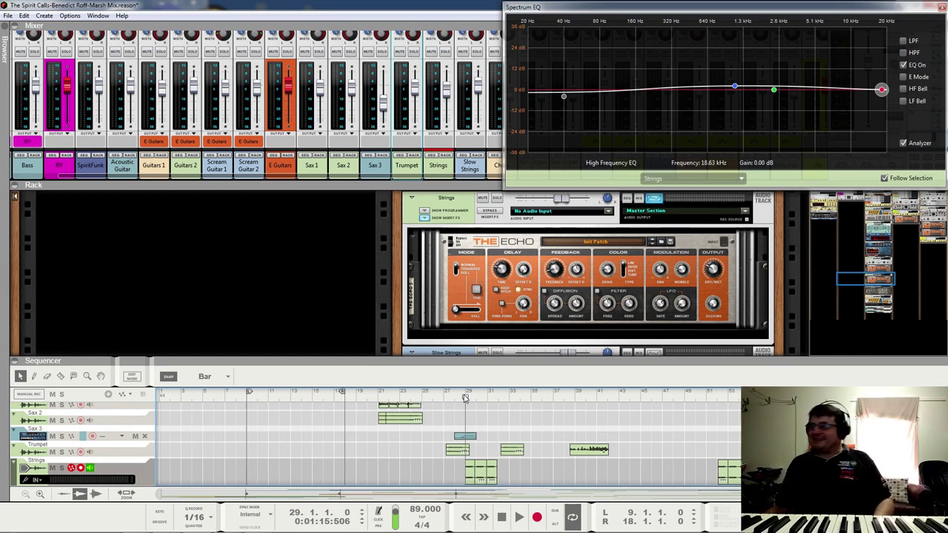
pyautogui.click(444, 52)
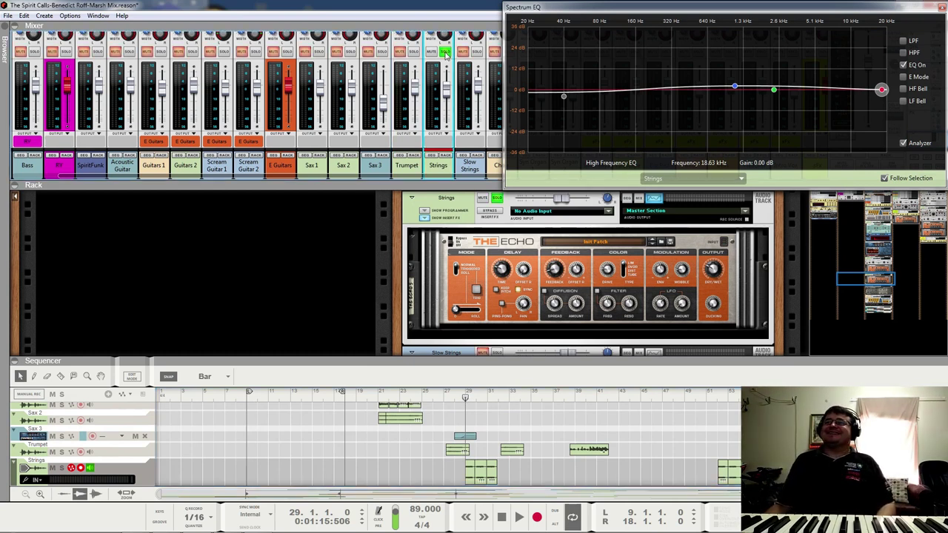
pyautogui.press('space')
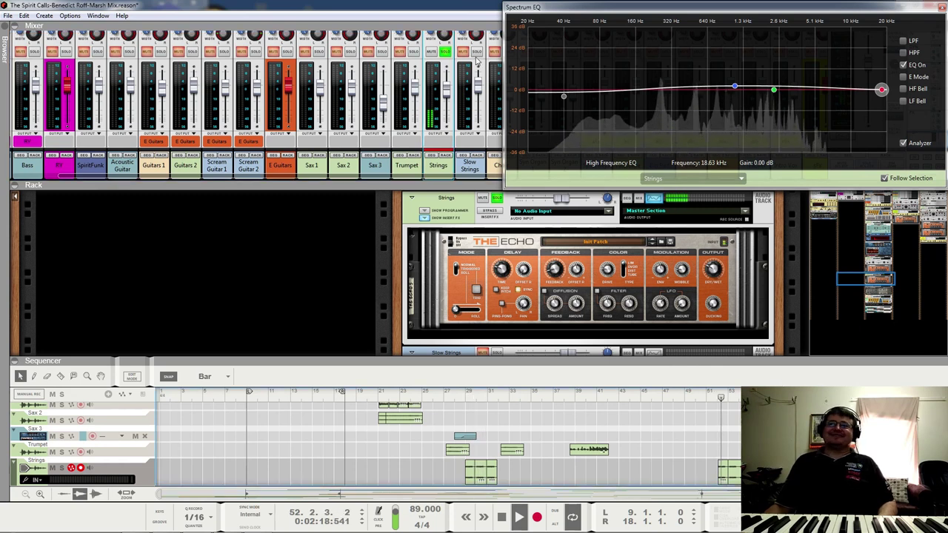
pyautogui.click(444, 51)
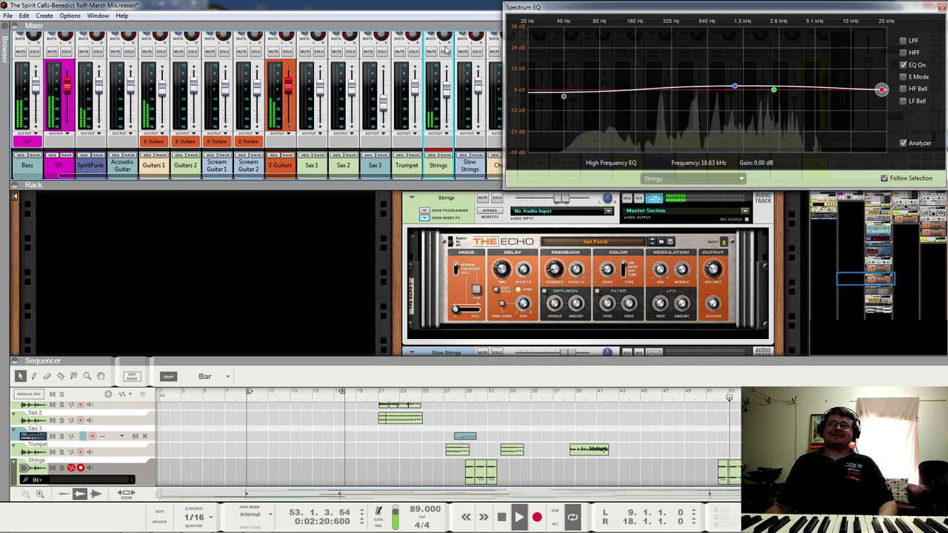
pyautogui.moveTo(446, 87)
pyautogui.moveTo(447, 87); pyautogui.dragTo(447, 76)
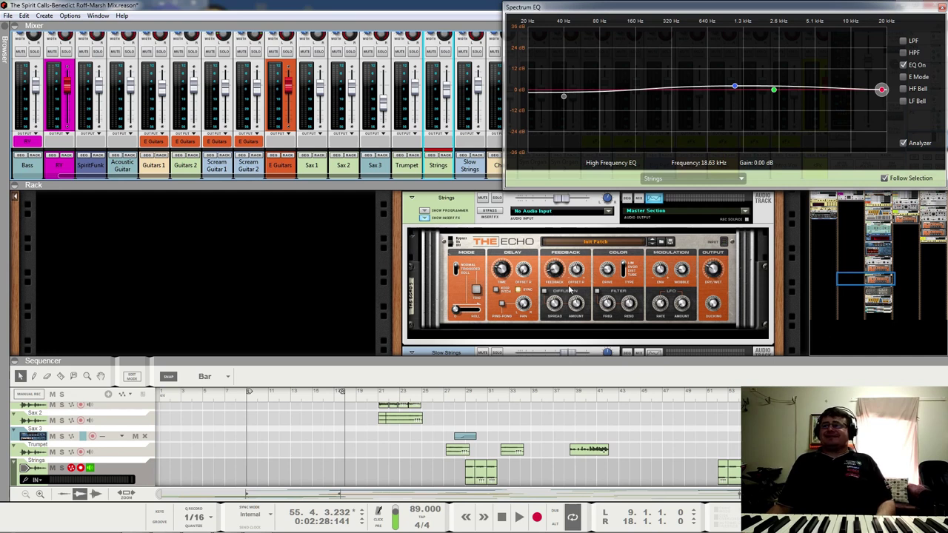
# - Bypass the Strings' insert effects while playing the last clip, briefly solo the channel, and re-enable the effects
pyautogui.click(496, 214)
pyautogui.click(734, 392)
pyautogui.press('space')
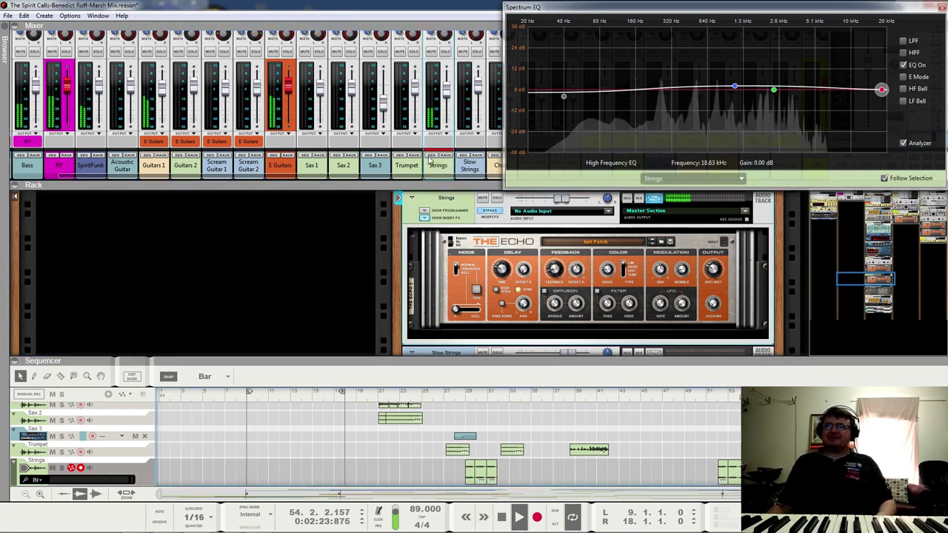
pyautogui.click(497, 200)
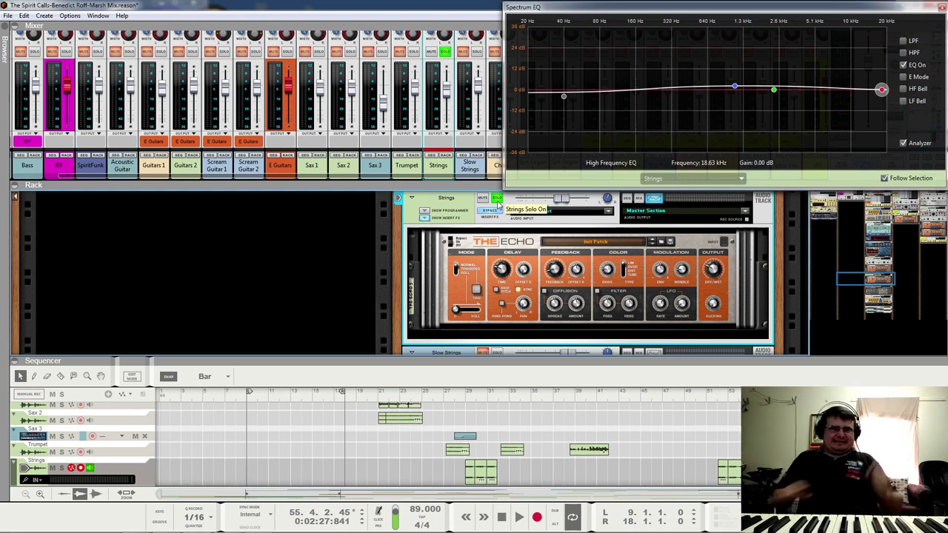
pyautogui.click(497, 200)
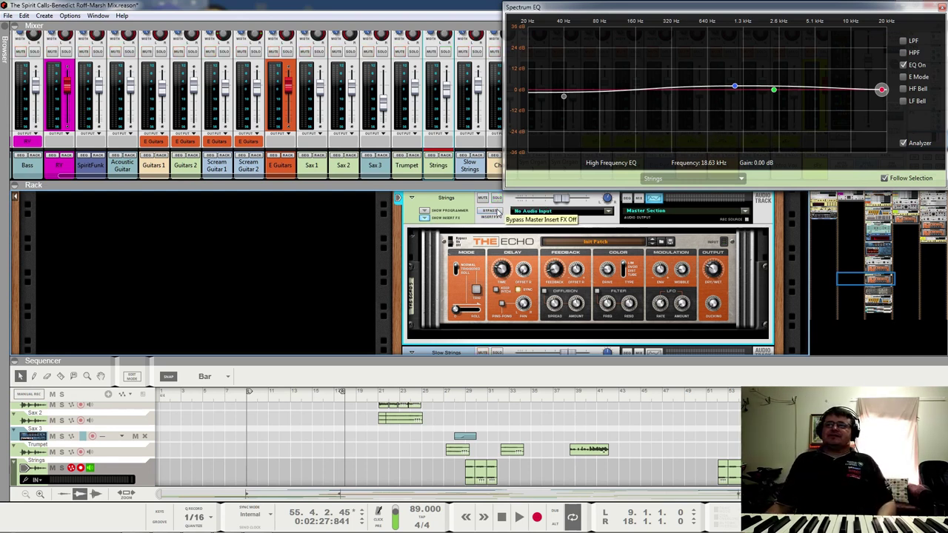
# - Play the last Strings clip with The Echo active, first soloed and then in the full mix, and stop playback
pyautogui.click(496, 199)
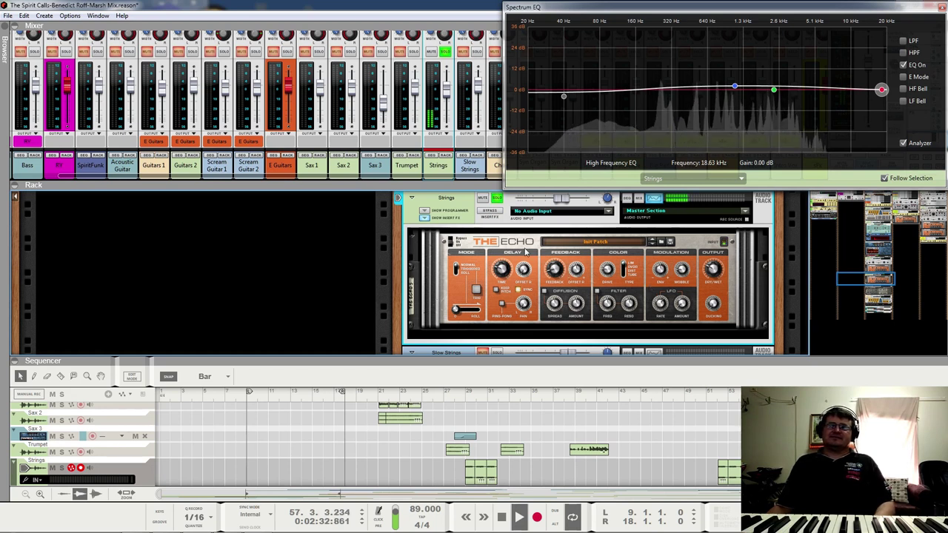
pyautogui.press('space')
pyautogui.click(501, 273)
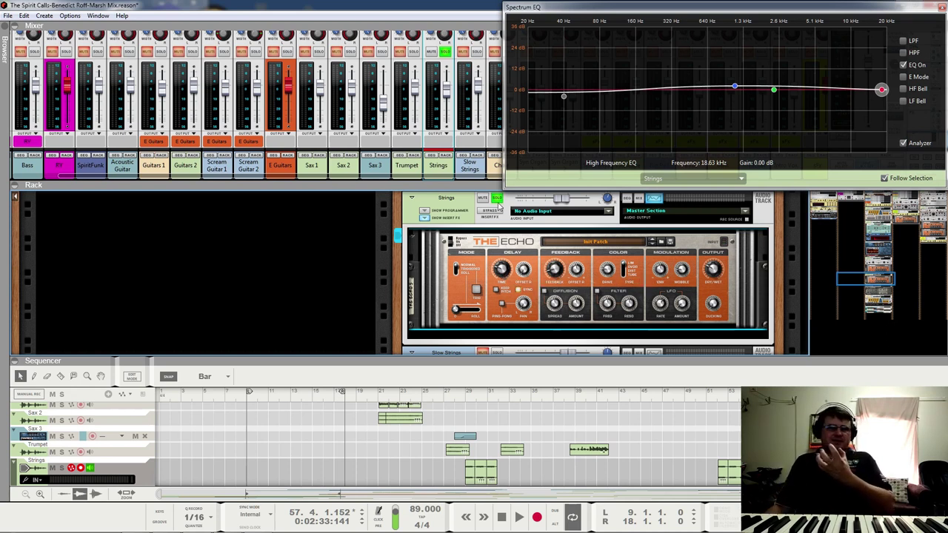
pyautogui.click(496, 200)
pyautogui.press('space')
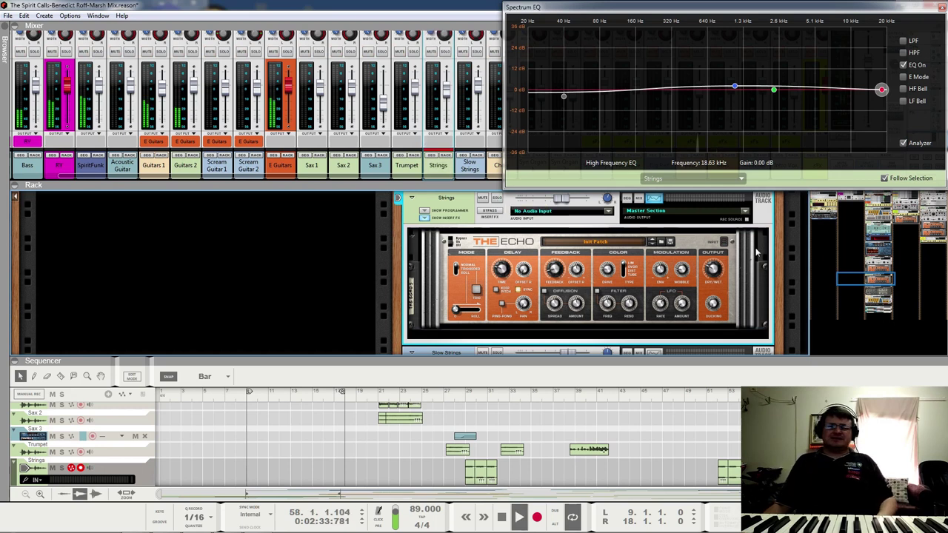
pyautogui.press('space')
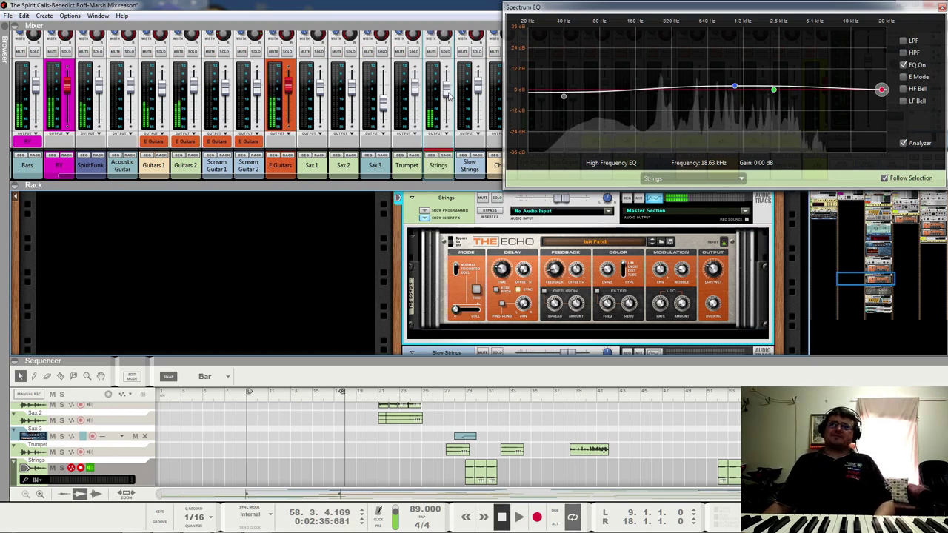
pyautogui.moveTo(448, 96)
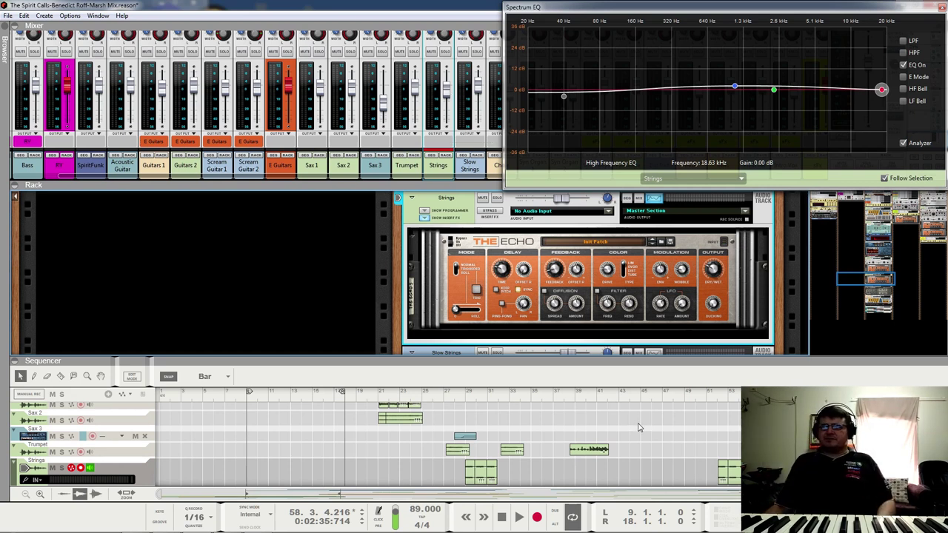
# - Play the soloed Strings from bar 29, add Slow Strings to the solo, and leave only Slow Strings soloed
pyautogui.scroll(-3, 640, 428)
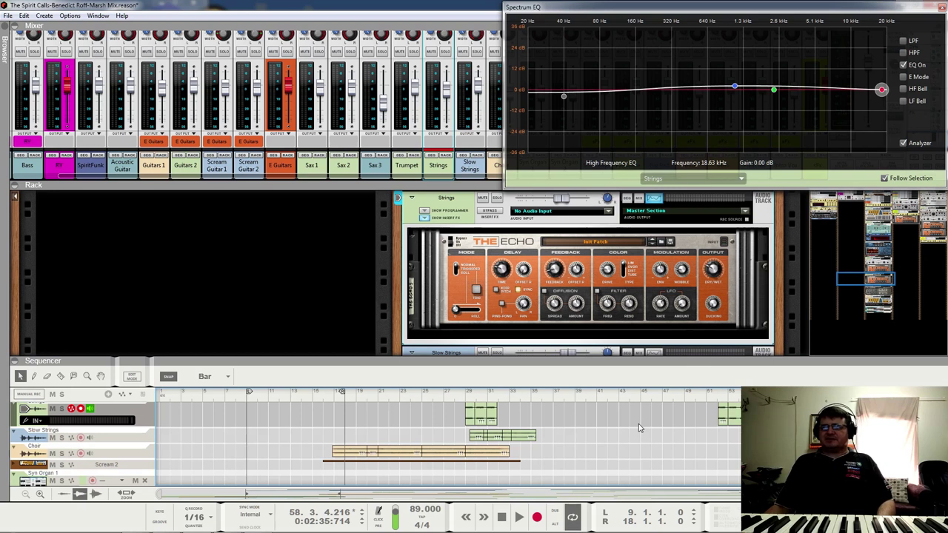
pyautogui.click(465, 396)
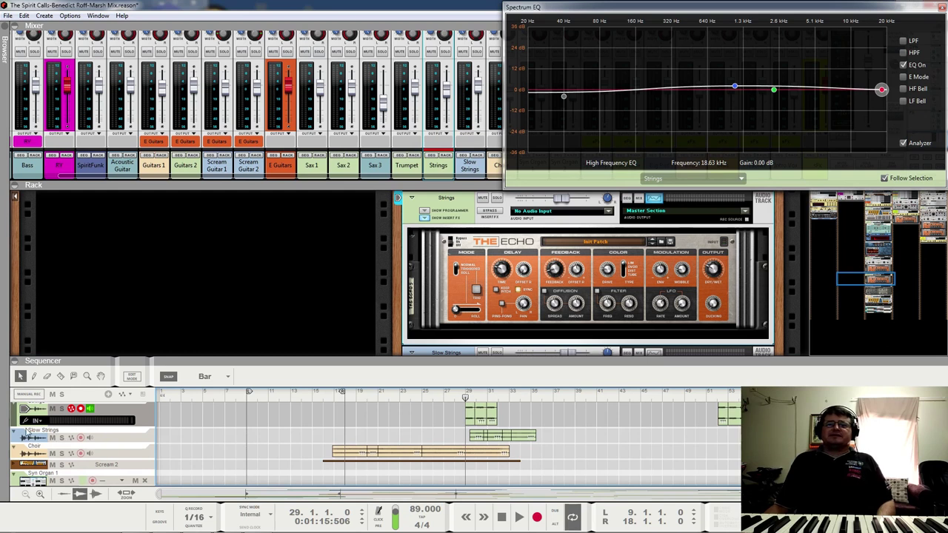
pyautogui.click(445, 52)
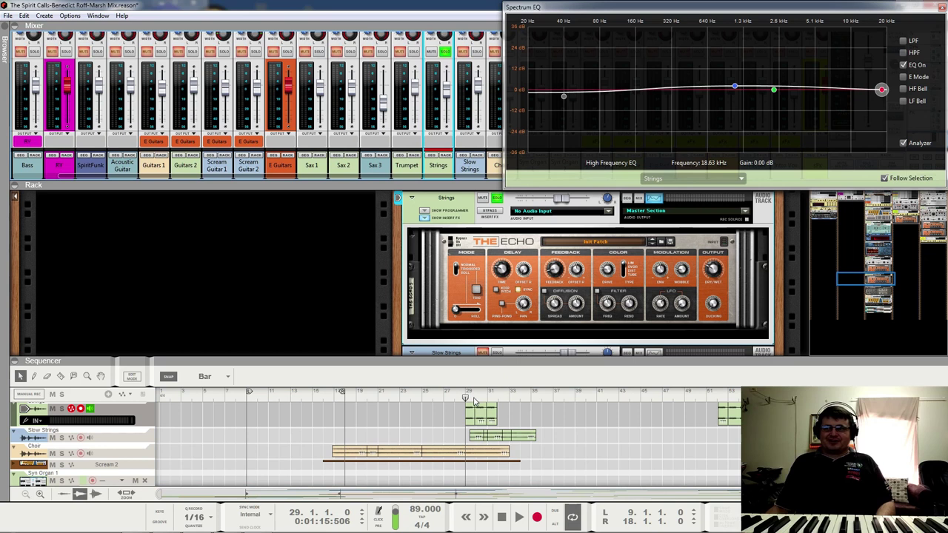
pyautogui.press('space')
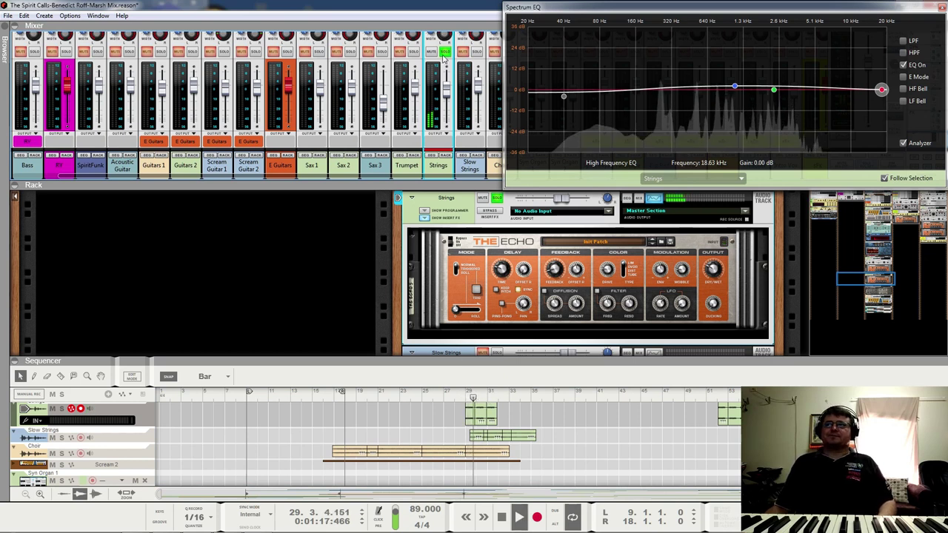
pyautogui.click(476, 52)
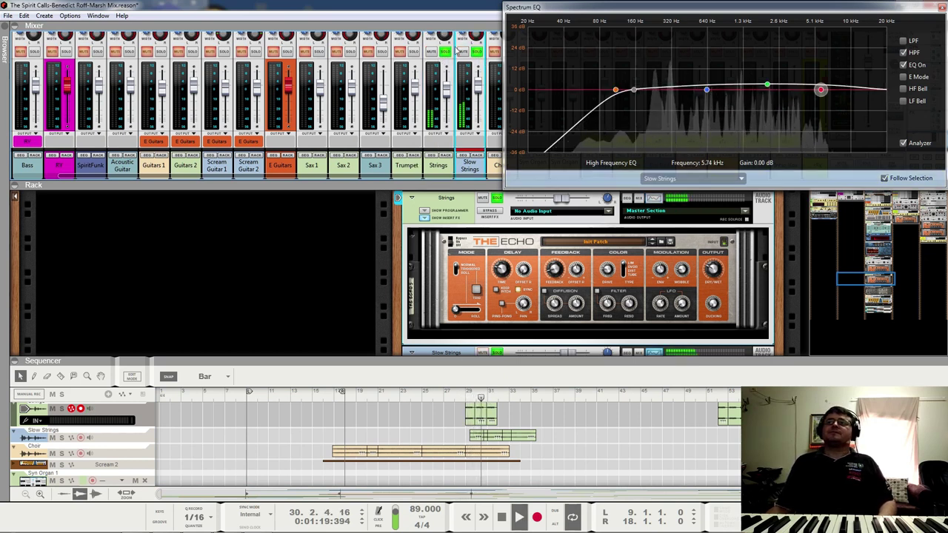
pyautogui.click(465, 398)
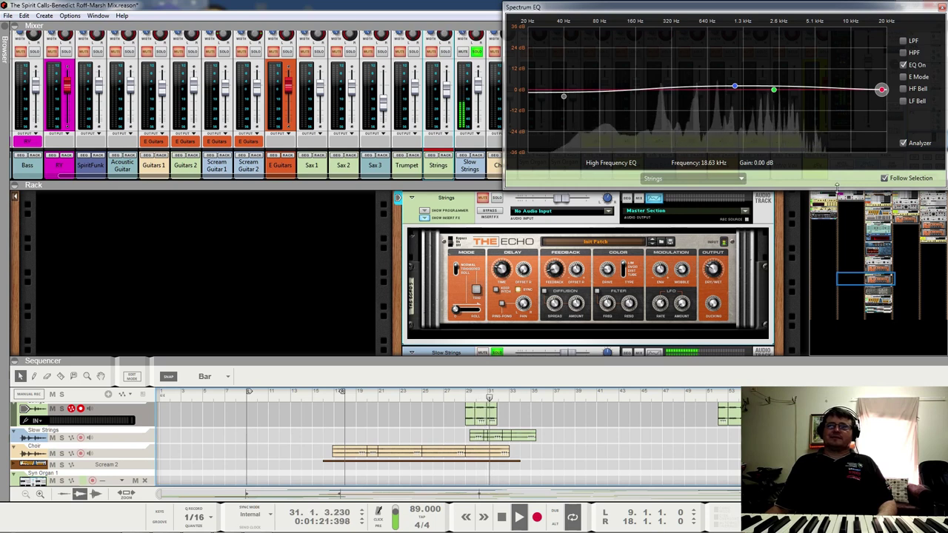
# - Show the Slow Strings channel in the Spectrum EQ, then play the unsoloed mix from bar 29 and stop
pyautogui.click(728, 179)
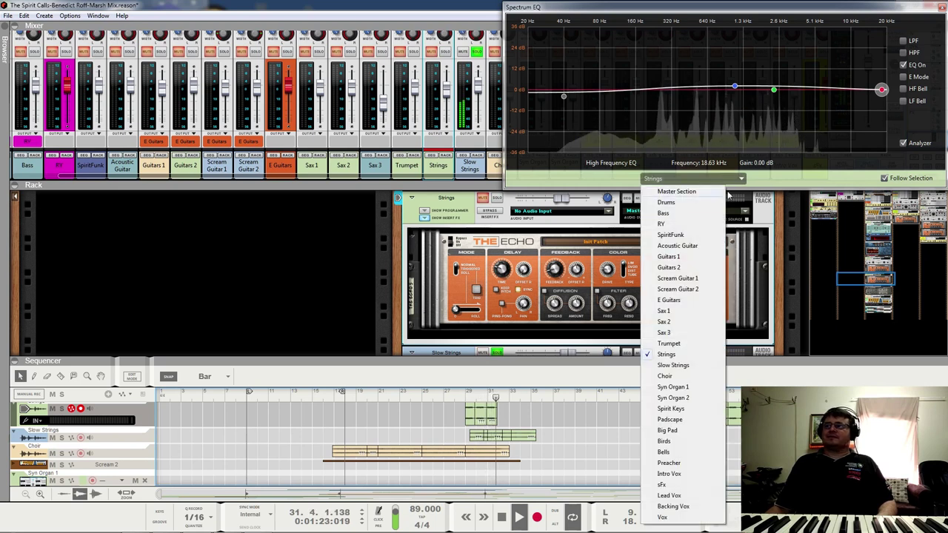
pyautogui.click(673, 365)
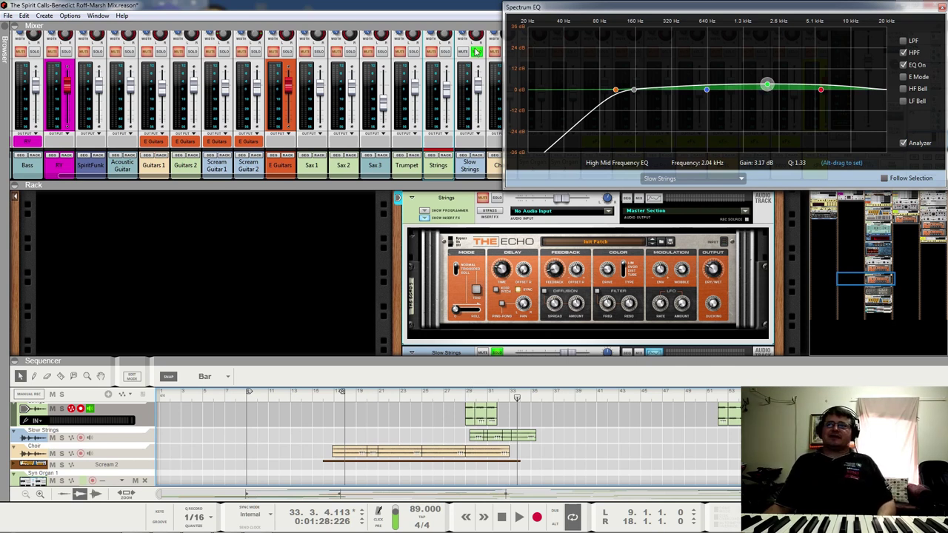
pyautogui.click(464, 393)
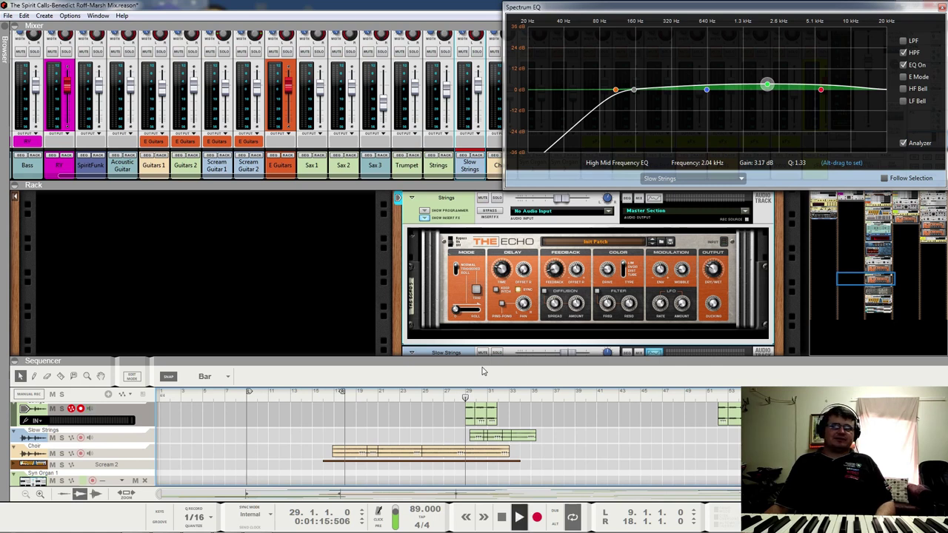
pyautogui.press('space')
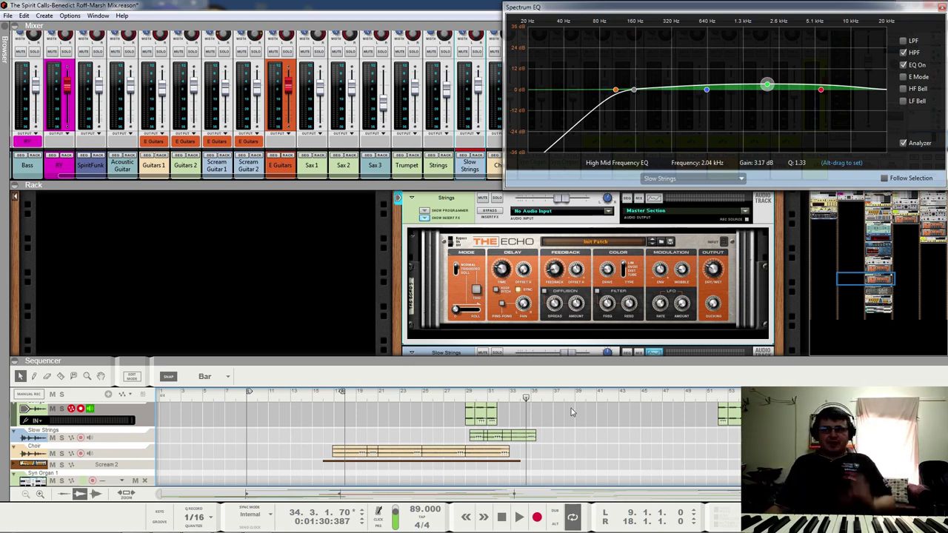
# - Bring up the Slow Strings' Pulveriser in the rack, play the mix from bar 29, and solo Slow Strings
pyautogui.scroll(-1, 571, 408)
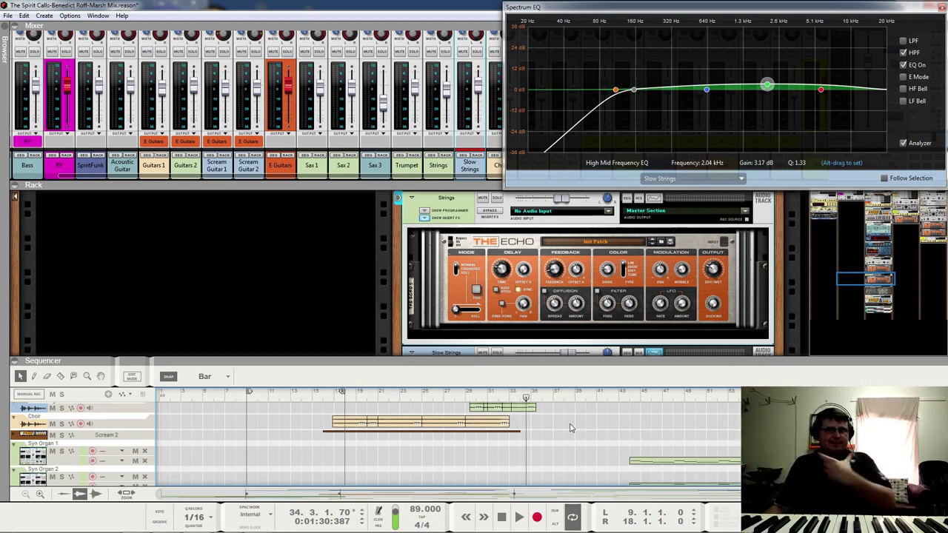
pyautogui.click(466, 394)
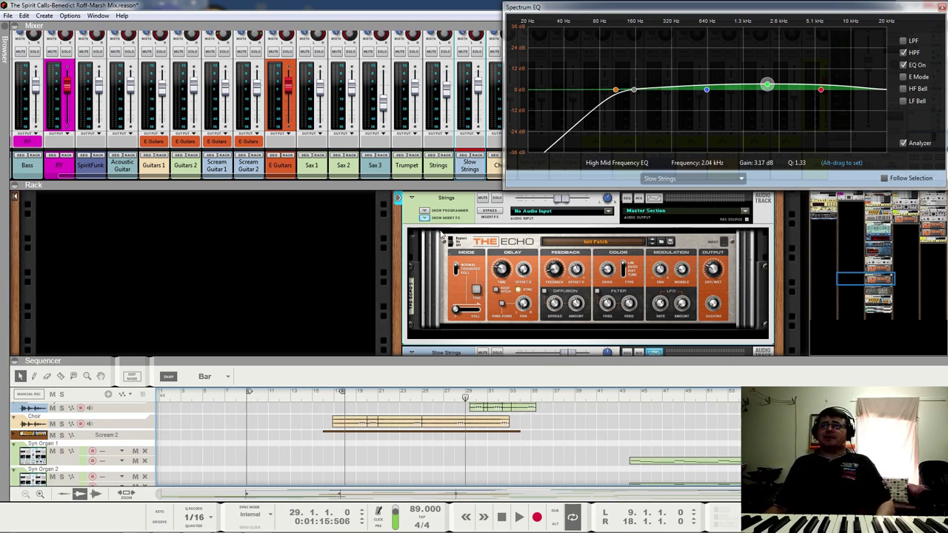
pyautogui.scroll(-3, 474, 259)
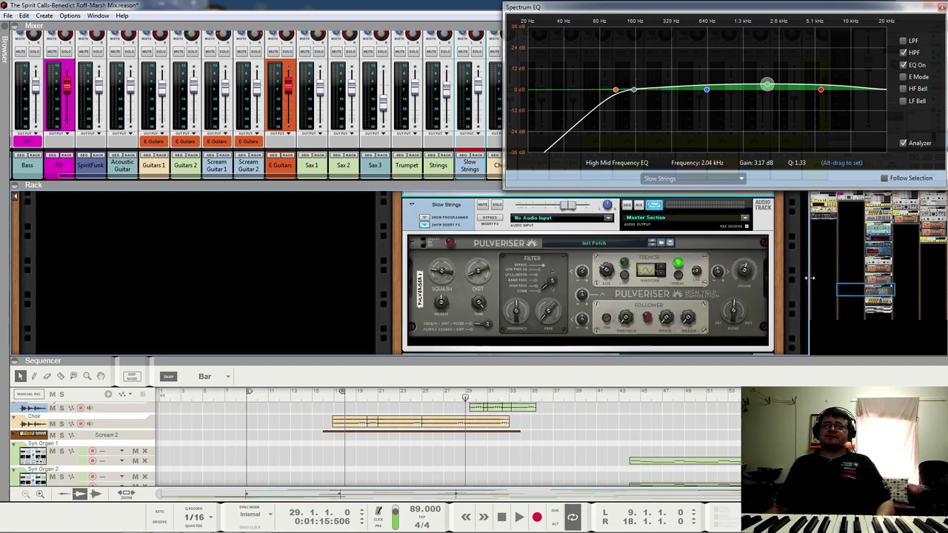
pyautogui.press('space')
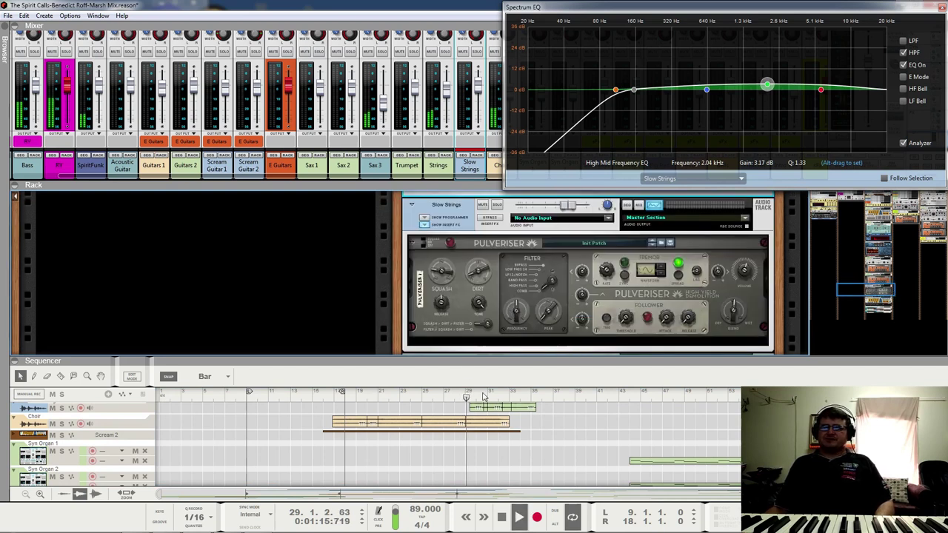
pyautogui.click(495, 204)
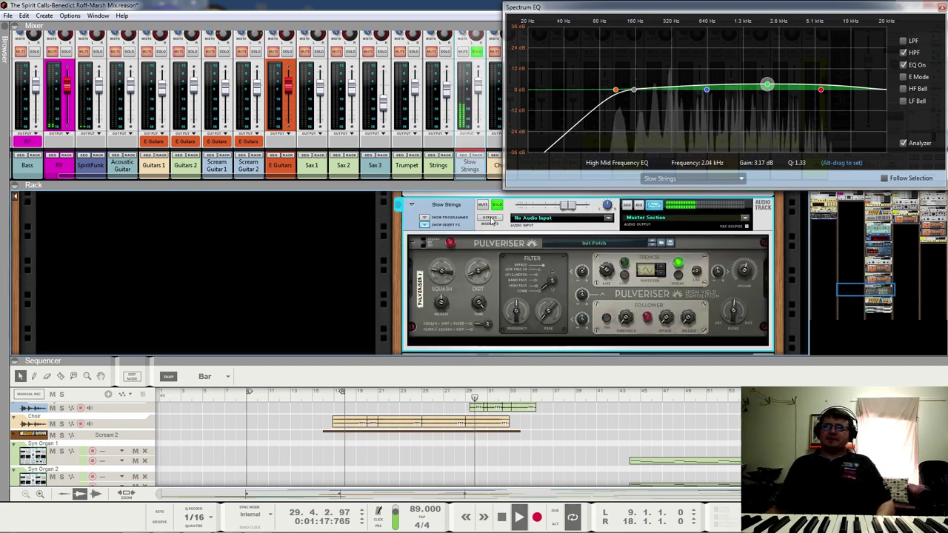
# - Bypass and re-enable the Pulveriser on Slow Strings while playing the channel soloed
pyautogui.click(431, 237)
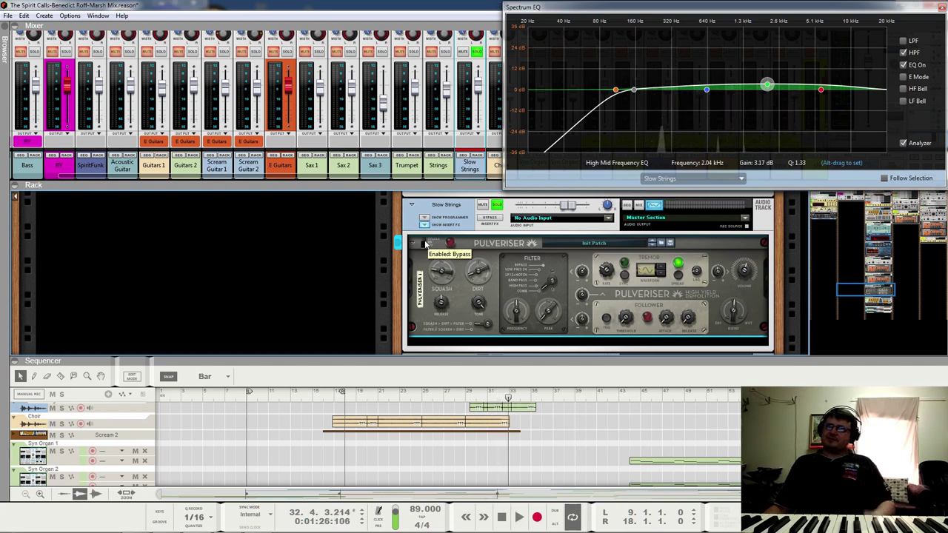
pyautogui.press('space')
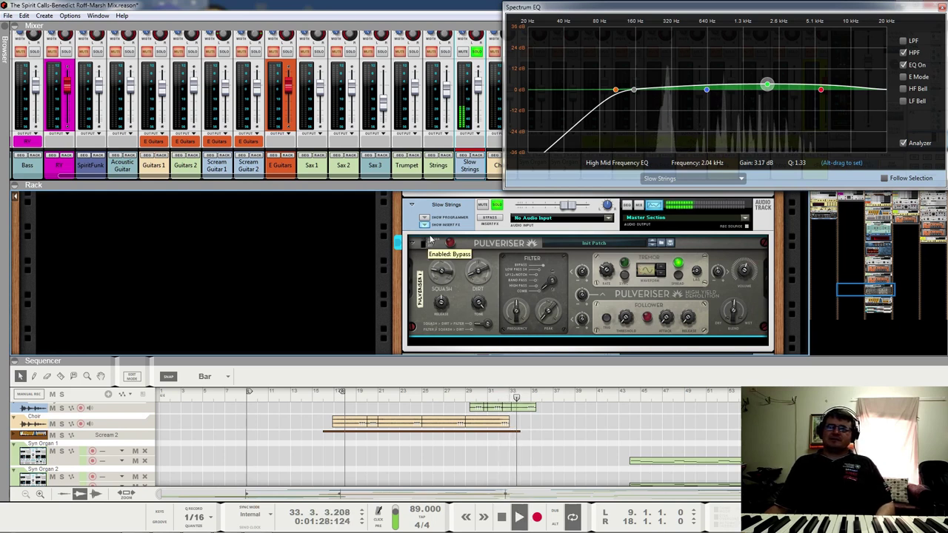
pyautogui.click(431, 240)
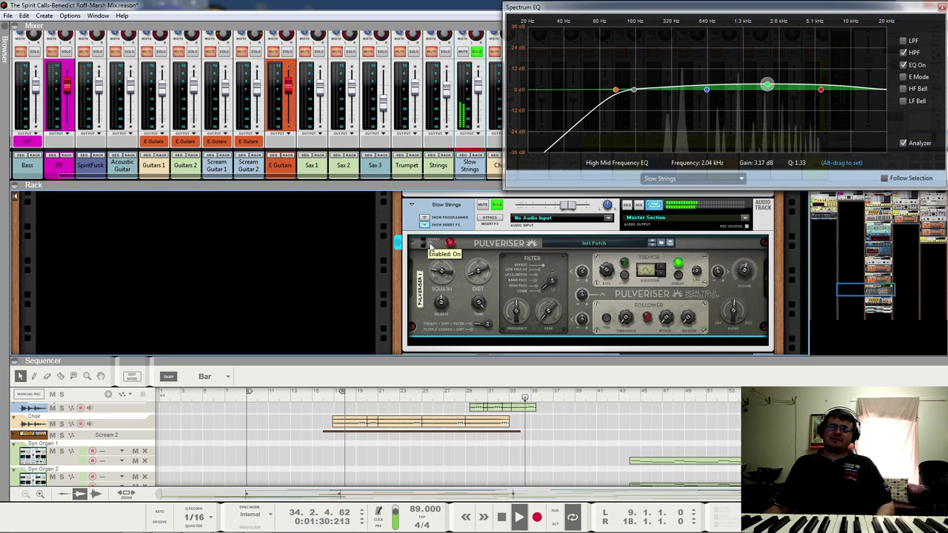
pyautogui.click(432, 240)
pyautogui.click(432, 242)
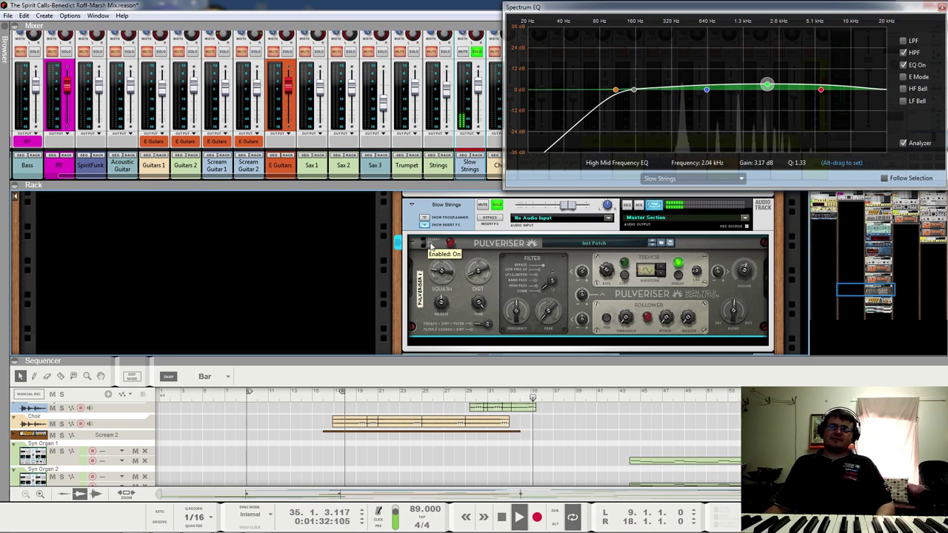
# - Replay the soloed Slow Strings from around bar 29, switch the bypassed Pulveriser back on, and stop playback
pyautogui.click(471, 397)
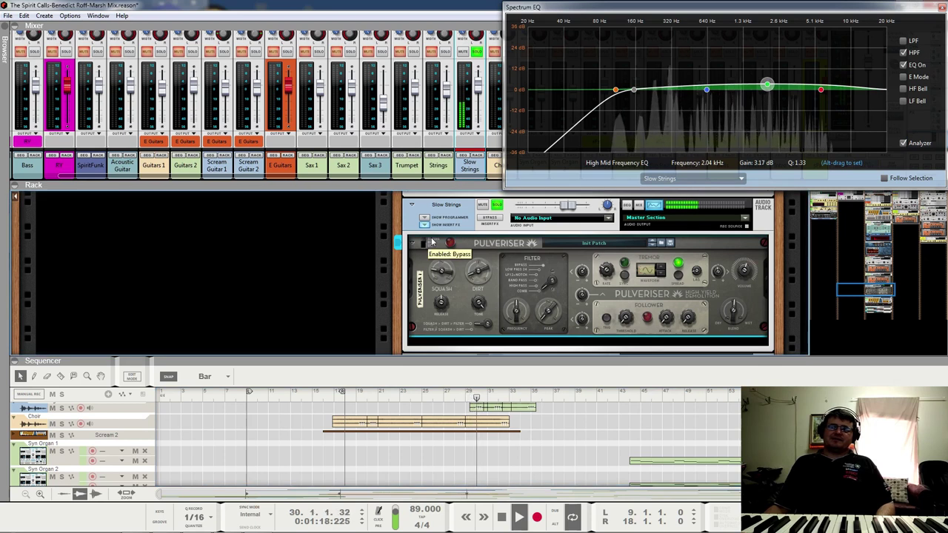
pyautogui.click(431, 248)
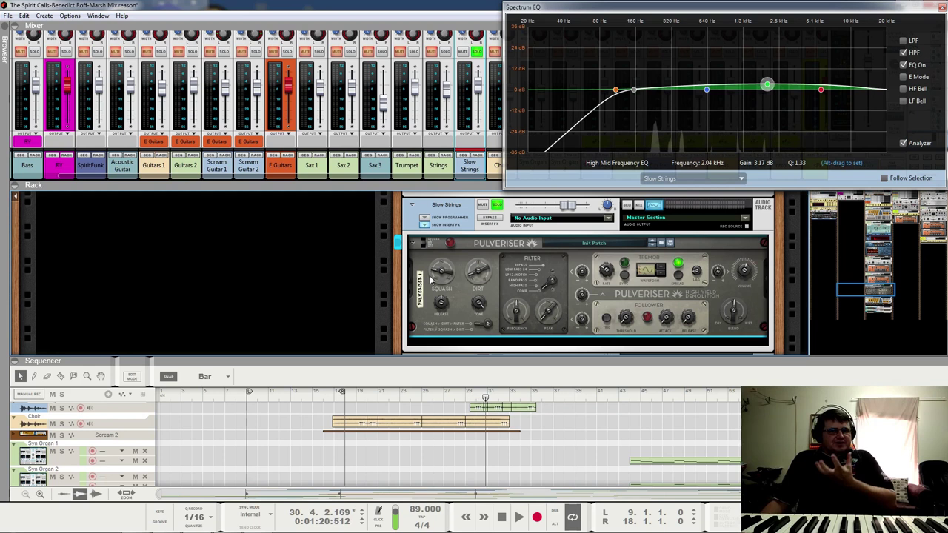
pyautogui.moveTo(433, 278)
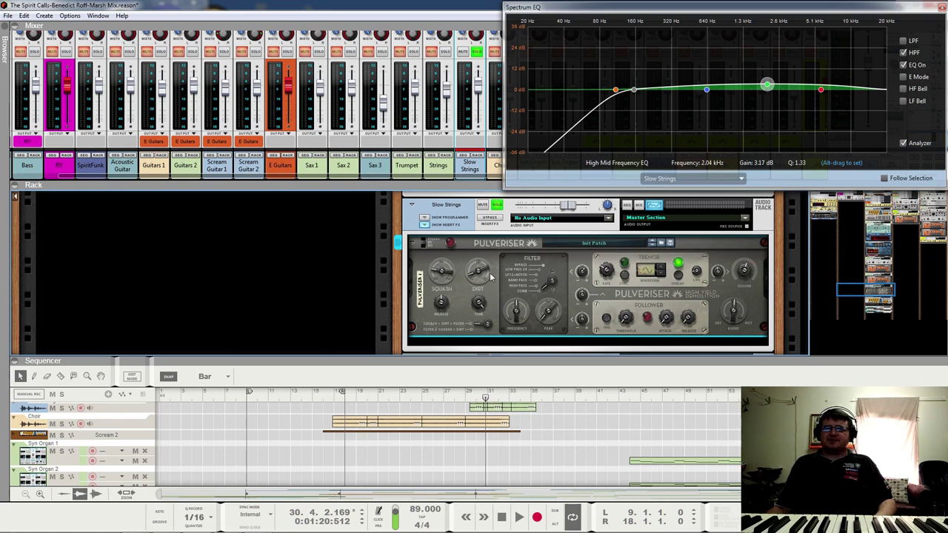
# - Replay Slow Strings from bar 29 with its insert effects bypassed and re-enabled, and turn off its solo
pyautogui.click(481, 393)
pyautogui.click(467, 393)
pyautogui.press('space')
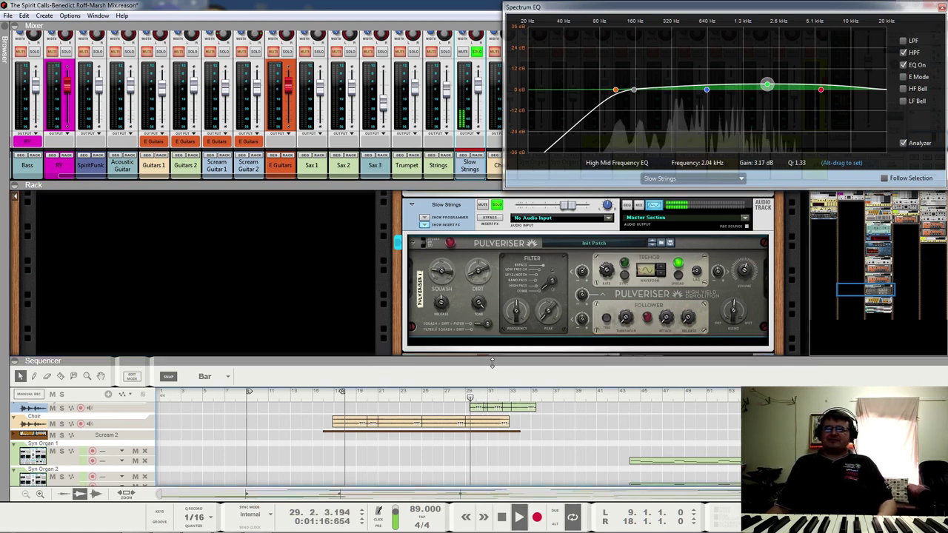
pyautogui.click(495, 219)
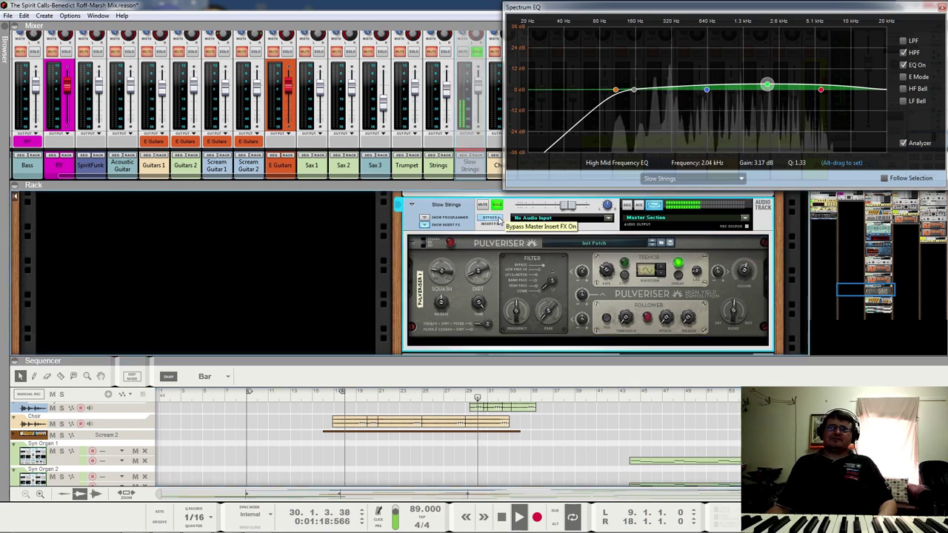
pyautogui.click(499, 220)
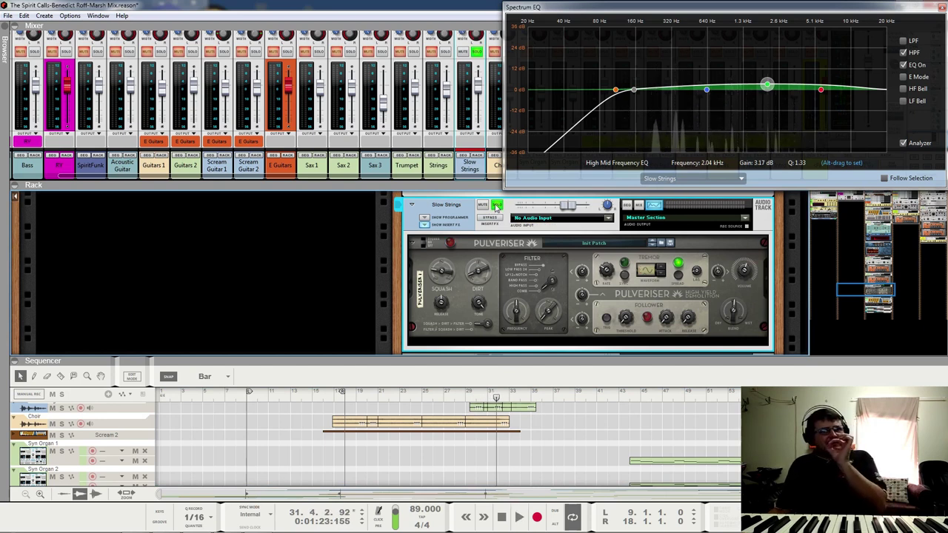
pyautogui.click(496, 206)
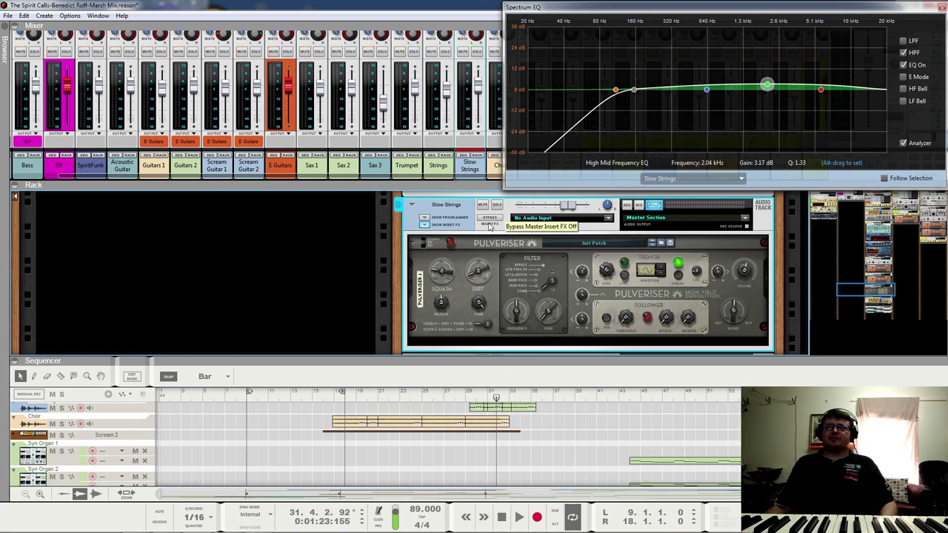
# - Bring up the Choir channel's insert effects in the rack, solo Choir, and play it from bar 17
pyautogui.scroll(-2, 356, 299)
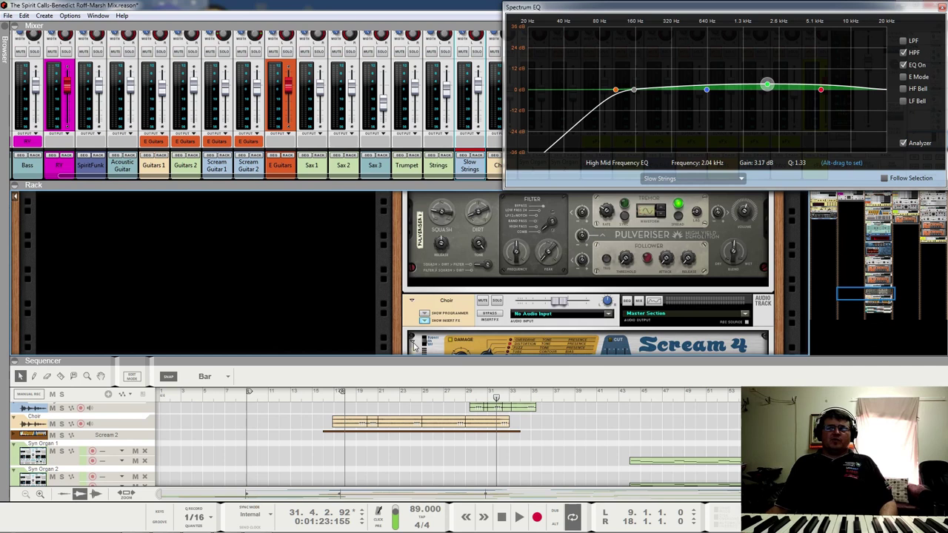
pyautogui.click(453, 309)
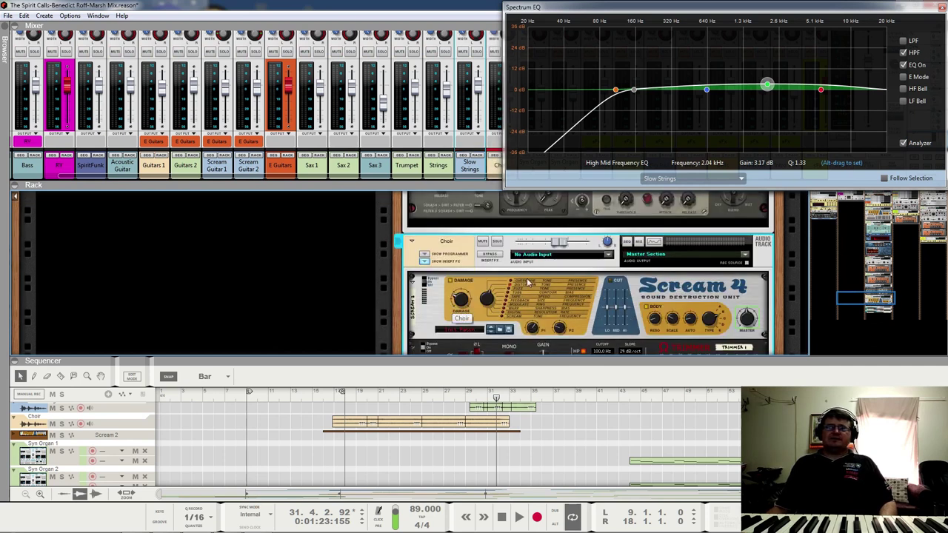
pyautogui.scroll(-2, 453, 307)
pyautogui.click(496, 212)
pyautogui.click(324, 399)
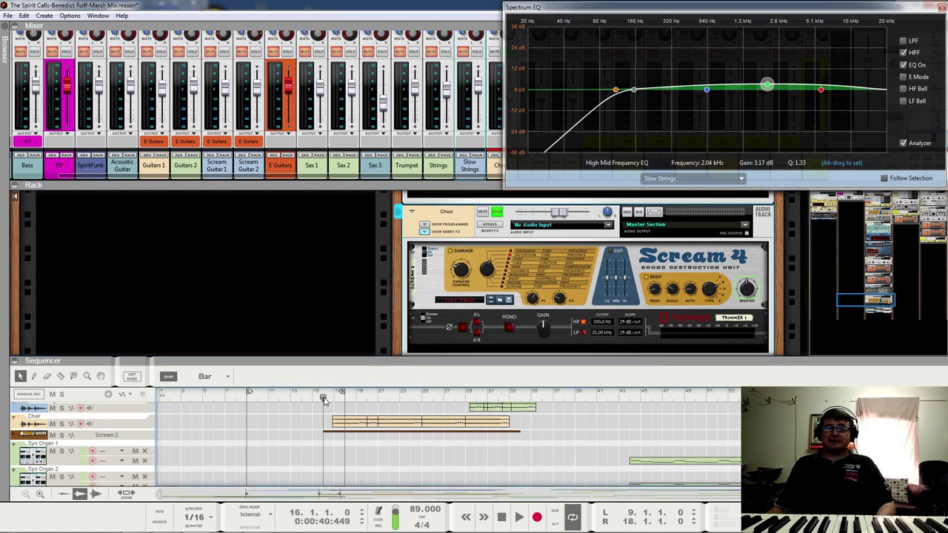
pyautogui.moveTo(328, 400); pyautogui.dragTo(337, 400)
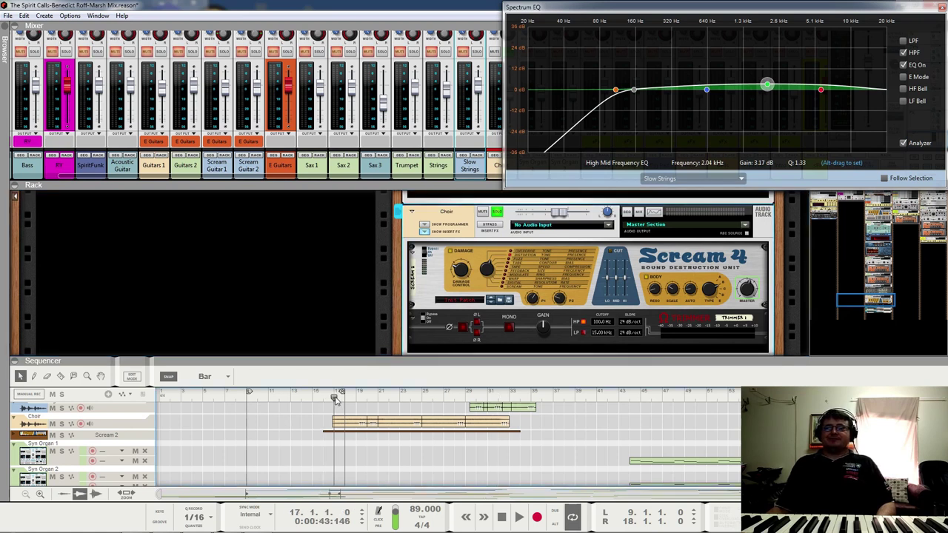
pyautogui.press('space')
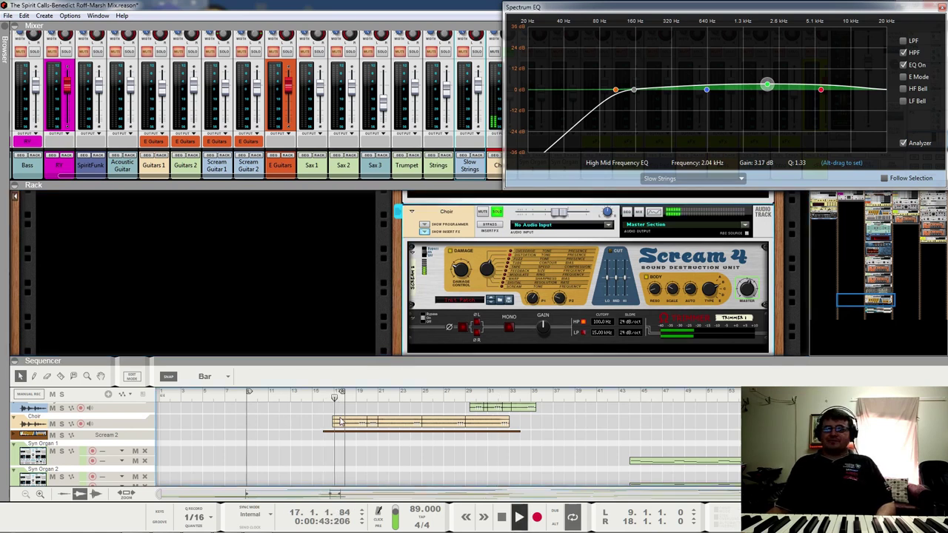
# - Set the left and right locators to bars 17 and 33 with looping off, and replay the Choir from bar 17
pyautogui.click(337, 423)
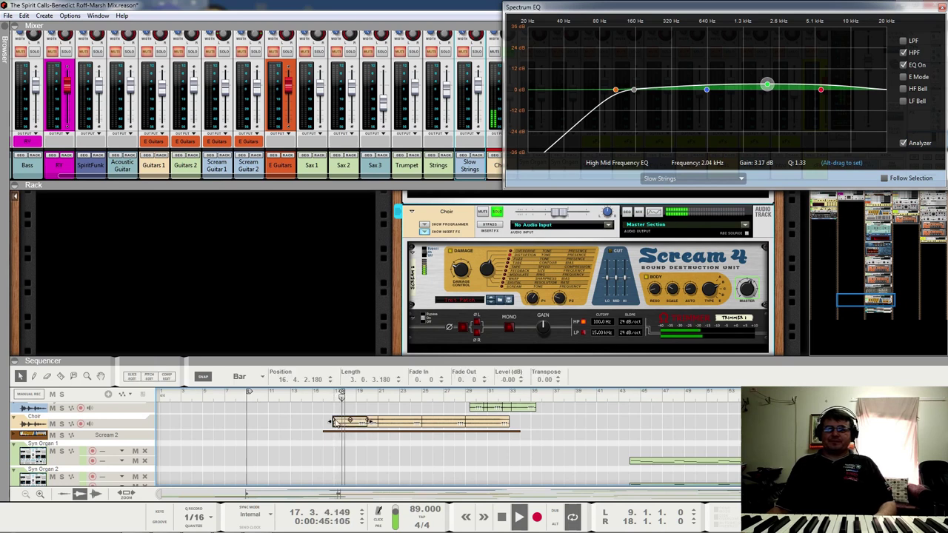
pyautogui.moveTo(352, 395); pyautogui.dragTo(508, 396)
pyautogui.moveTo(249, 393); pyautogui.dragTo(336, 392)
pyautogui.click(338, 465)
pyautogui.click(335, 393)
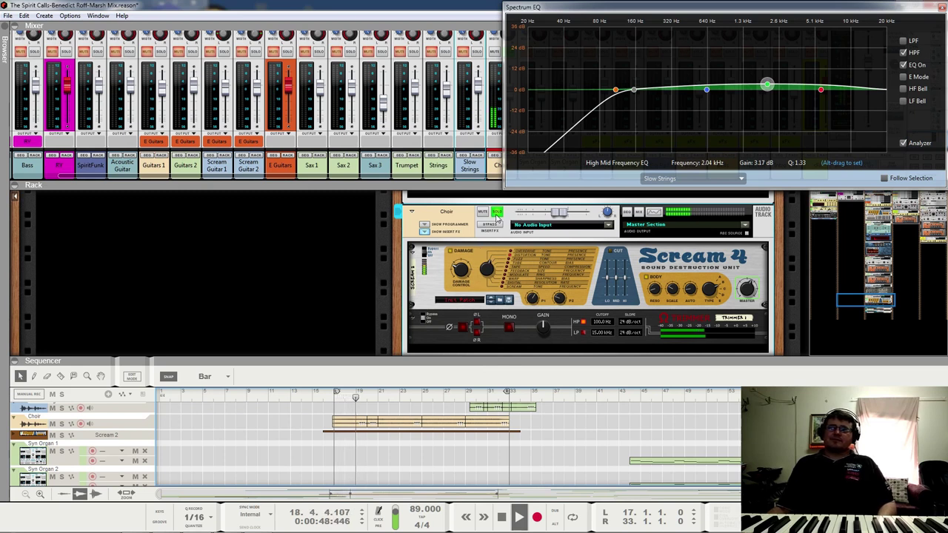
# - Compare the Choir with its Scream 4 and Trimmer inserts bypassed and enabled during solo playback
pyautogui.click(427, 252)
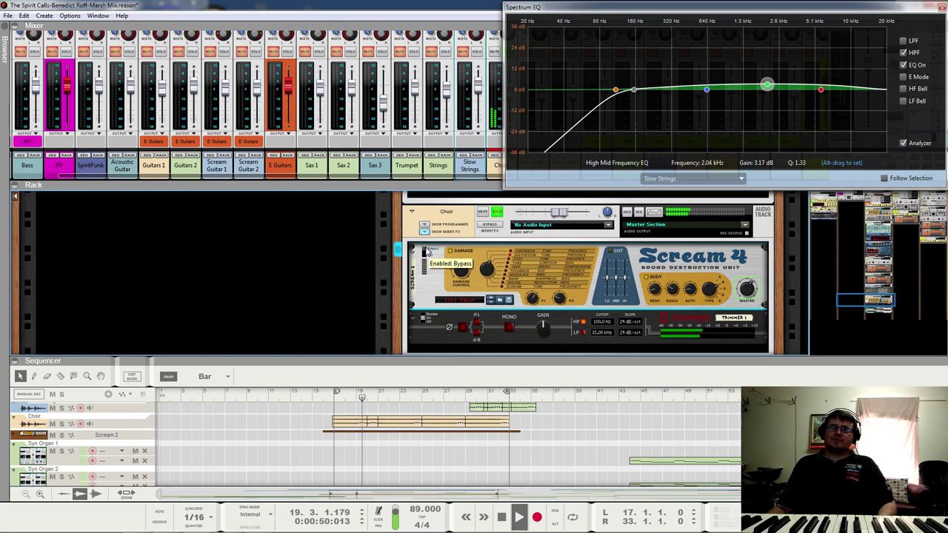
pyautogui.click(426, 320)
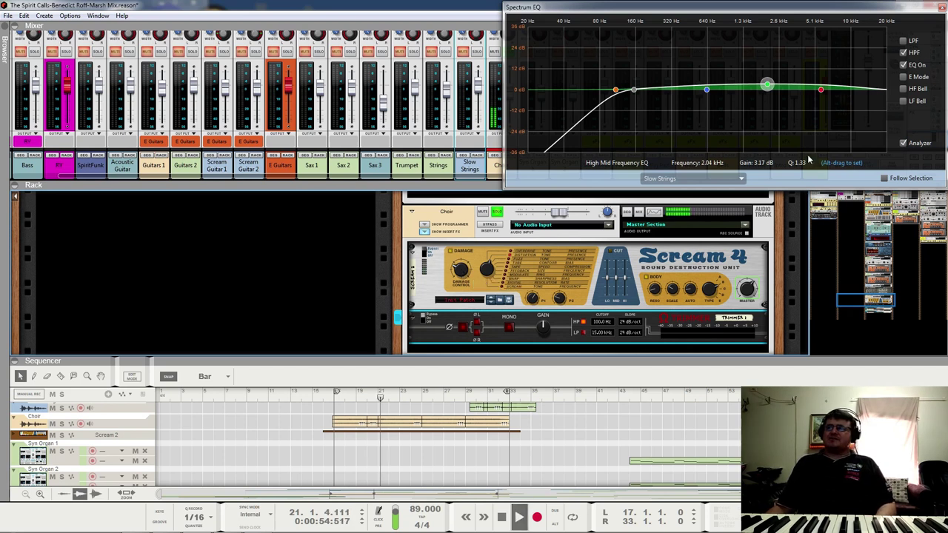
# - Make the Spectrum EQ follow the selection, compare the Choir with its EQ off and on, and stop playback
pyautogui.click(883, 178)
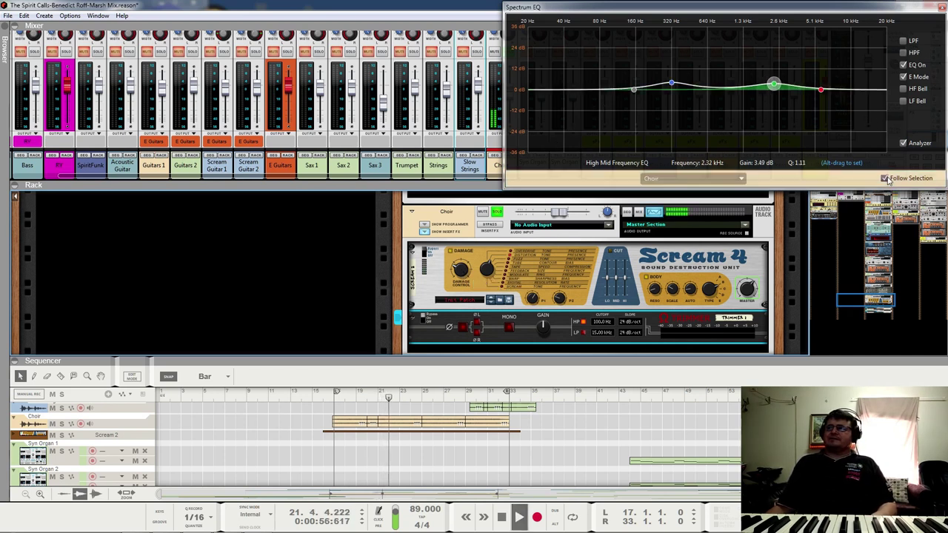
pyautogui.click(903, 64)
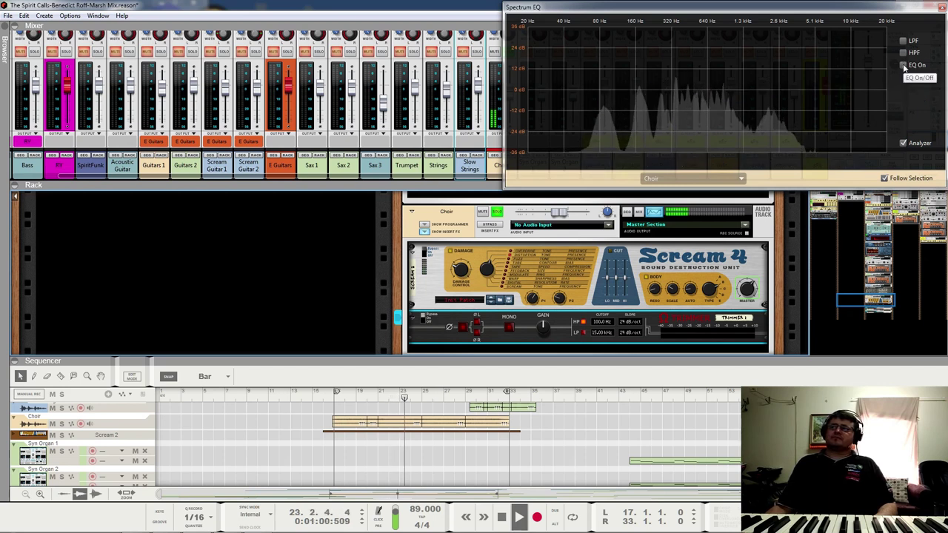
pyautogui.click(902, 65)
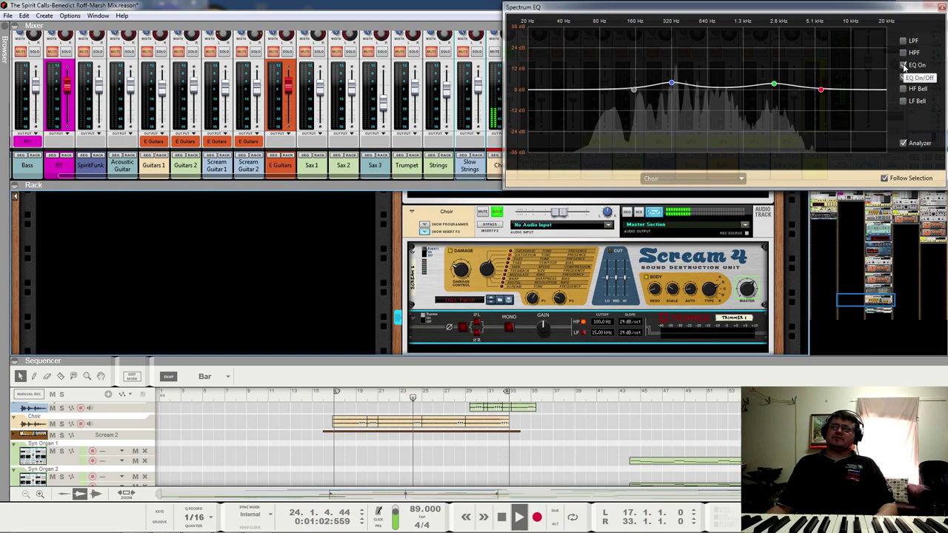
pyautogui.press('space')
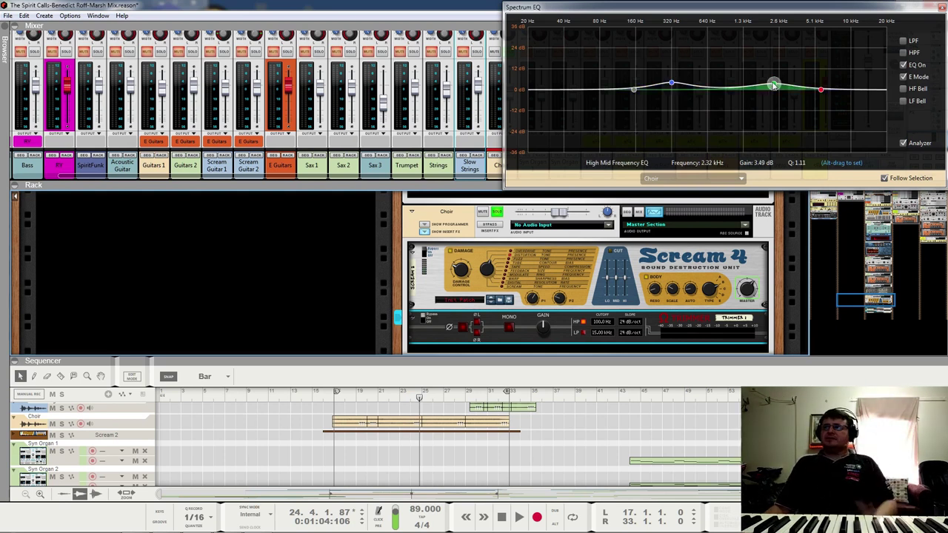
# - Play the soloed Choir from bar 18, and turn off its solo to hear it in the full mix
pyautogui.click(345, 398)
pyautogui.press('space')
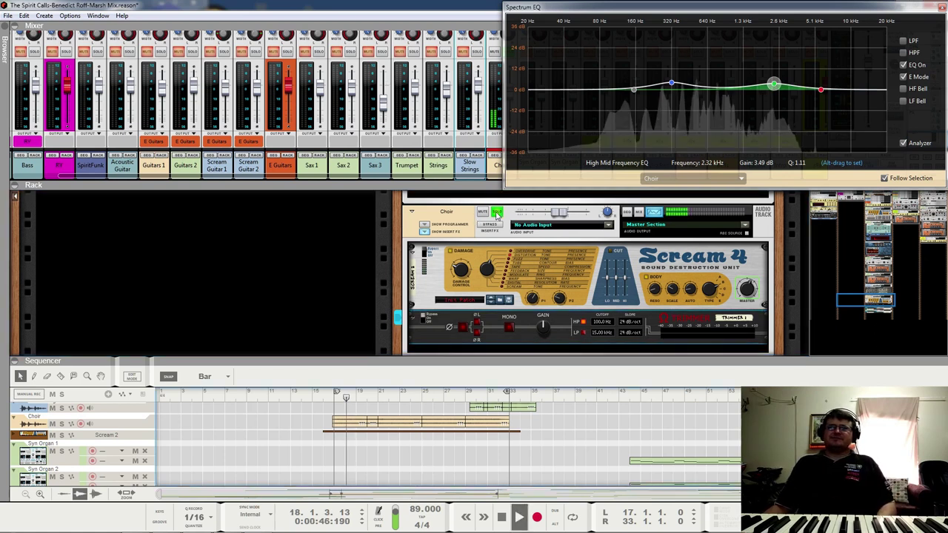
pyautogui.click(496, 213)
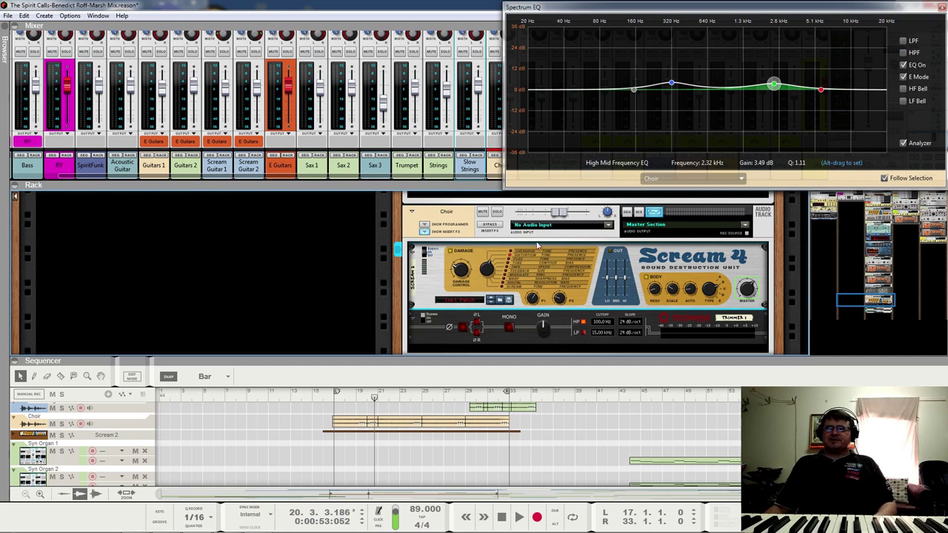
# - Solo Choir again and resume playback, comparing the sound with Scream 4 and the Trimmer bypassed and enabled
pyautogui.click(497, 212)
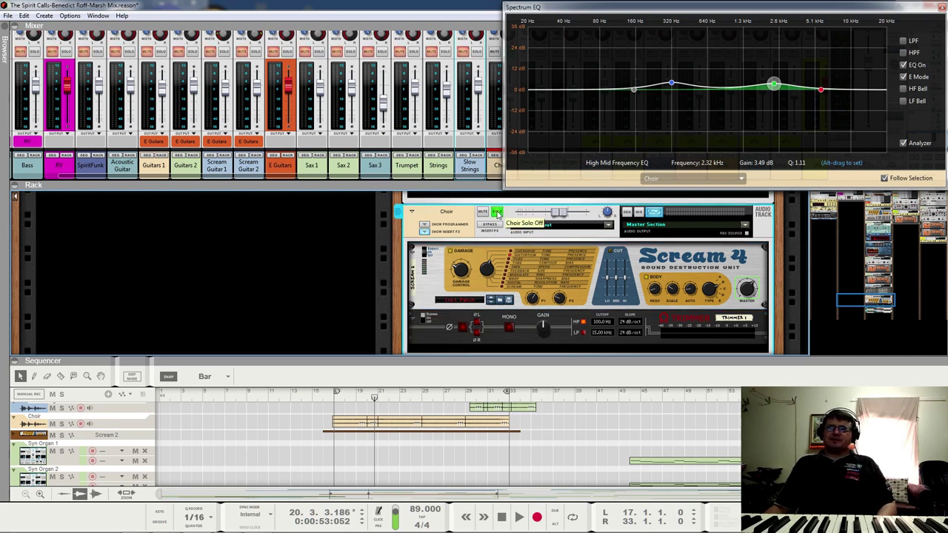
pyautogui.press('space')
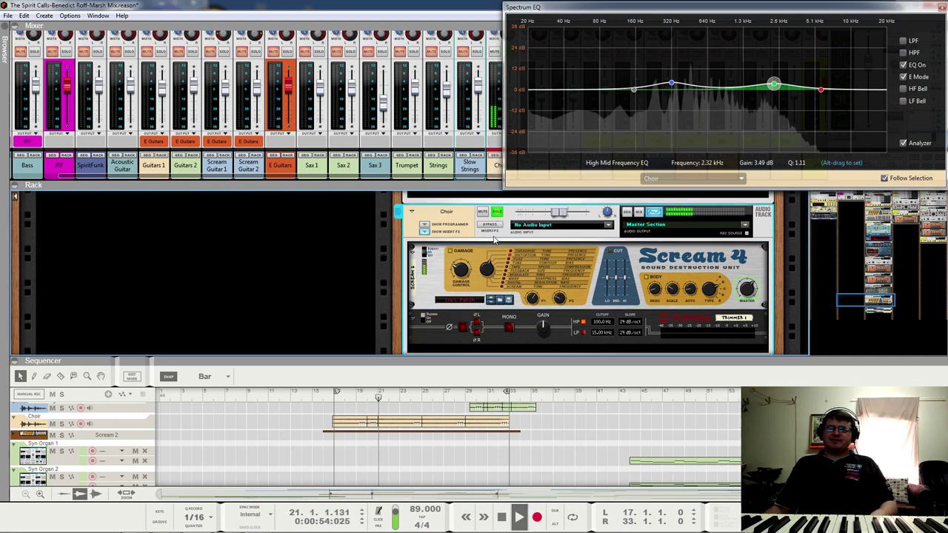
pyautogui.click(435, 250)
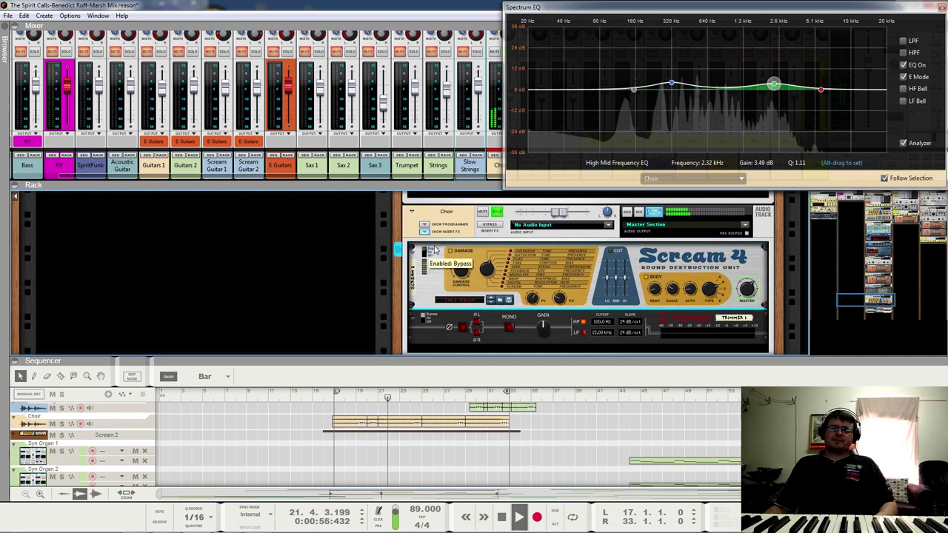
pyautogui.click(440, 254)
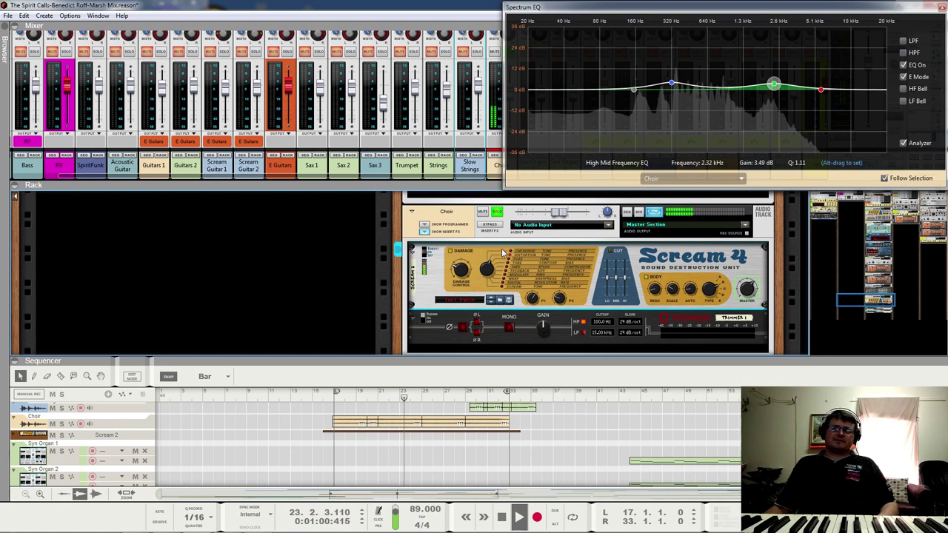
pyautogui.click(423, 319)
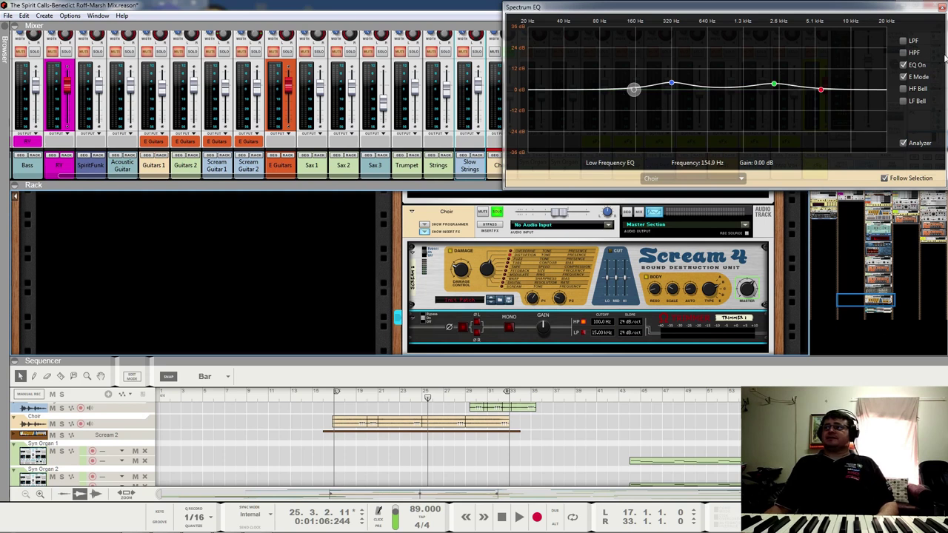
# - Try the high-pass filter in the Choir's EQ and switch it back off
pyautogui.click(903, 53)
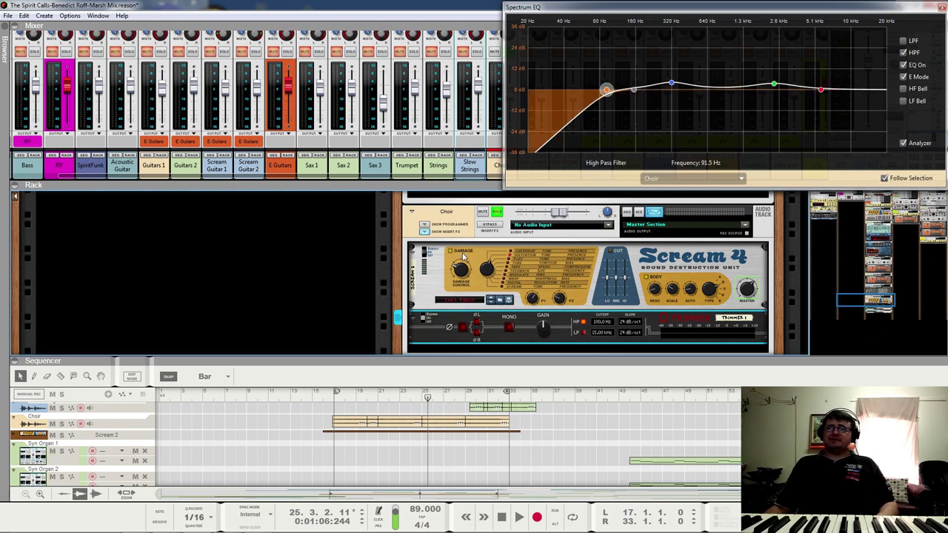
pyautogui.click(902, 54)
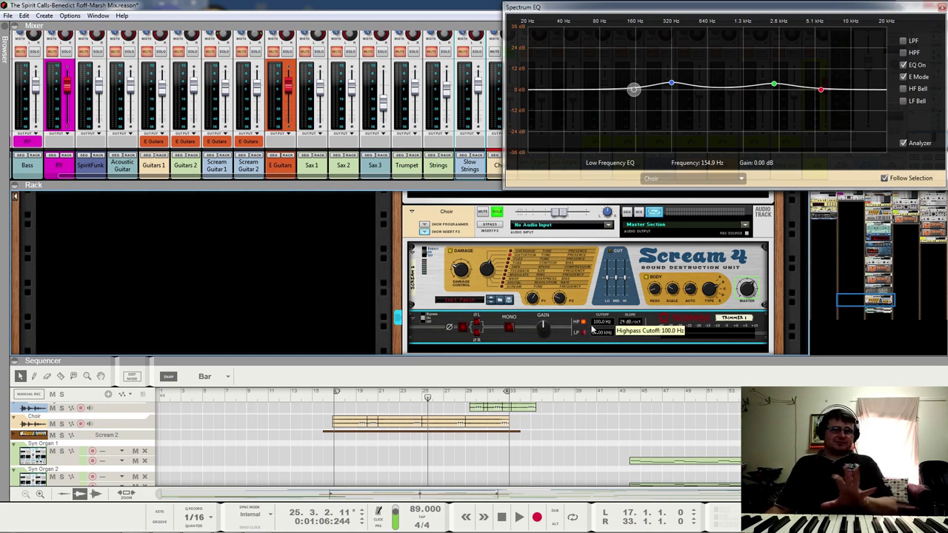
# - Resume the Choir playback, turn off its solo, and compare its insert effects bypassed and enabled in the full mix
pyautogui.press('space')
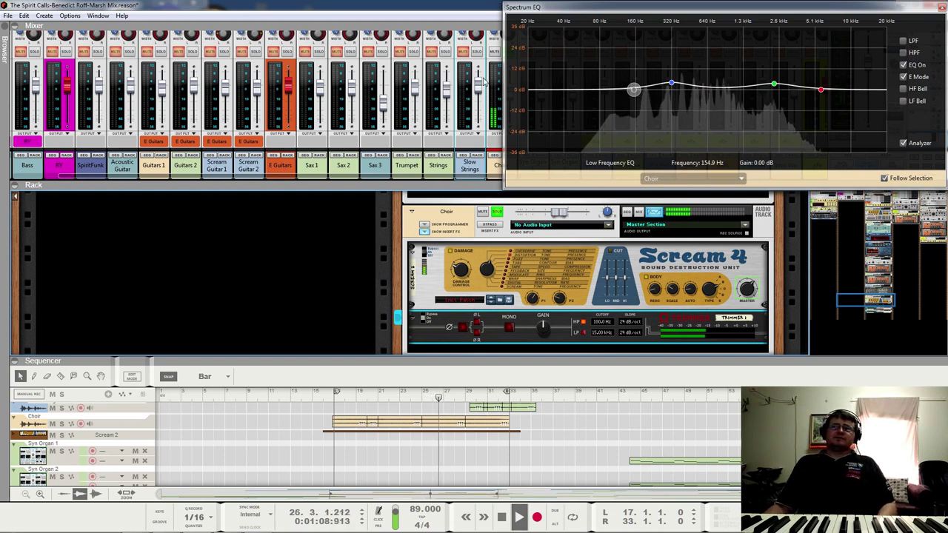
pyautogui.click(492, 211)
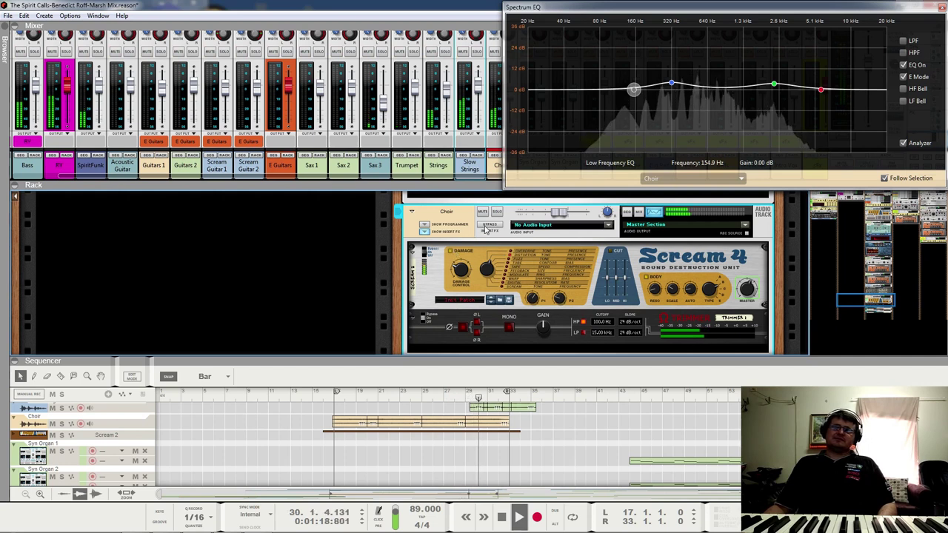
pyautogui.click(487, 225)
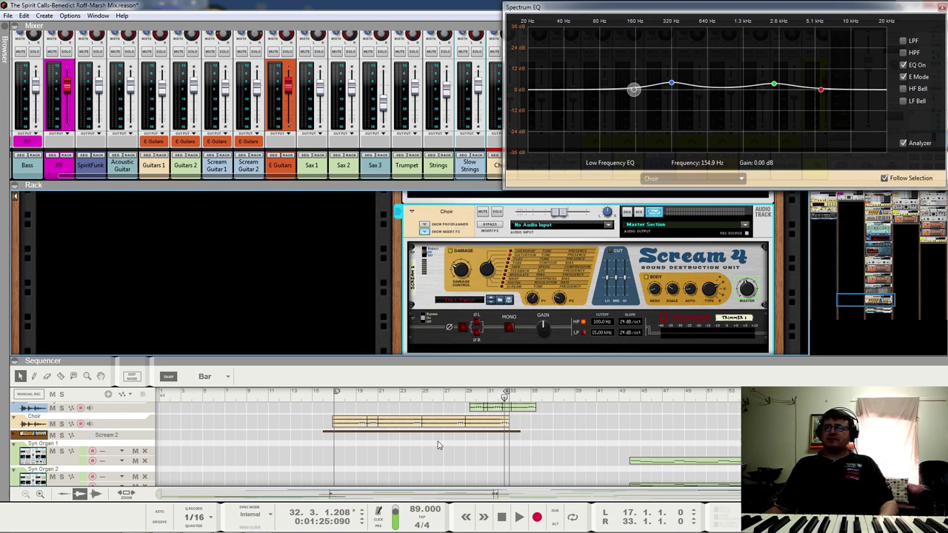
# - Unfold the Scream 2 track, open its Master Level automation clip for editing, and move the playhead to just before bar 17
pyautogui.moveTo(13, 437); pyautogui.dragTo(215, 470)
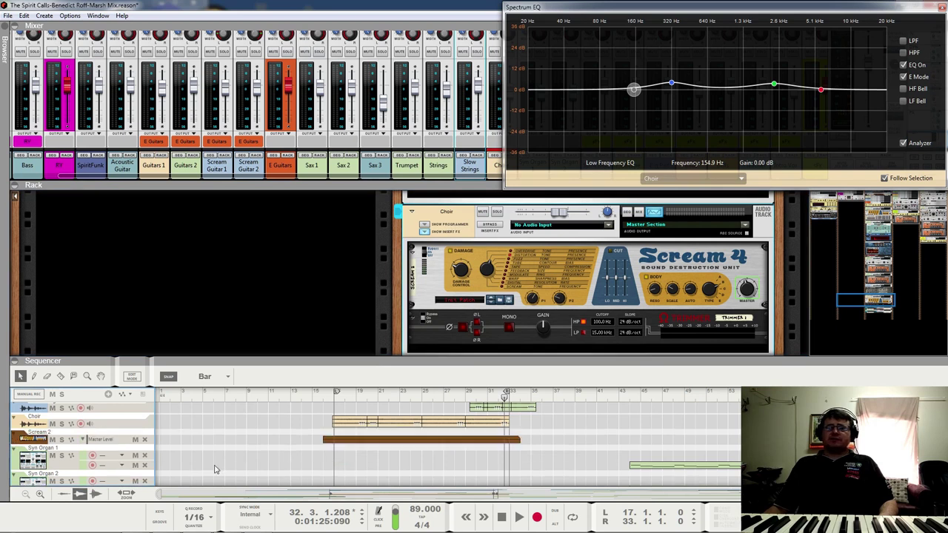
pyautogui.click(350, 444)
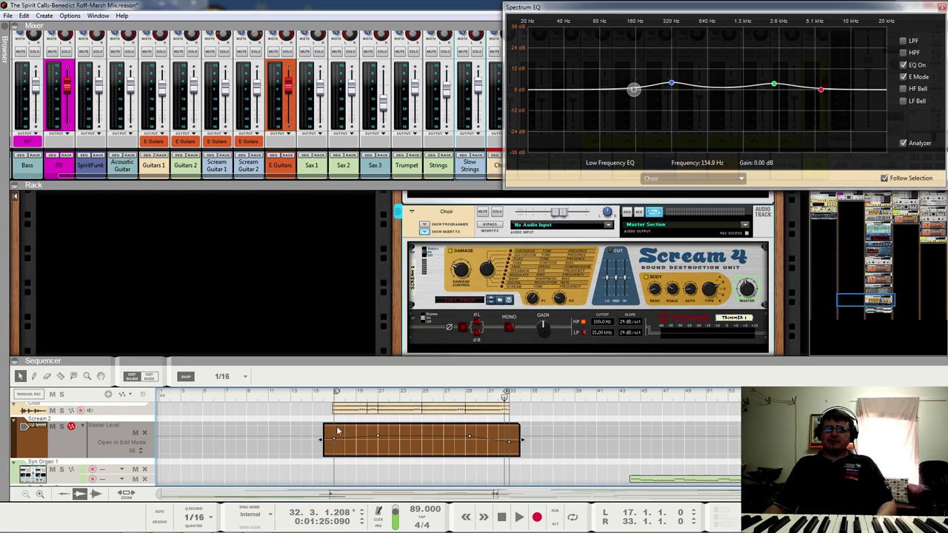
pyautogui.click(331, 399)
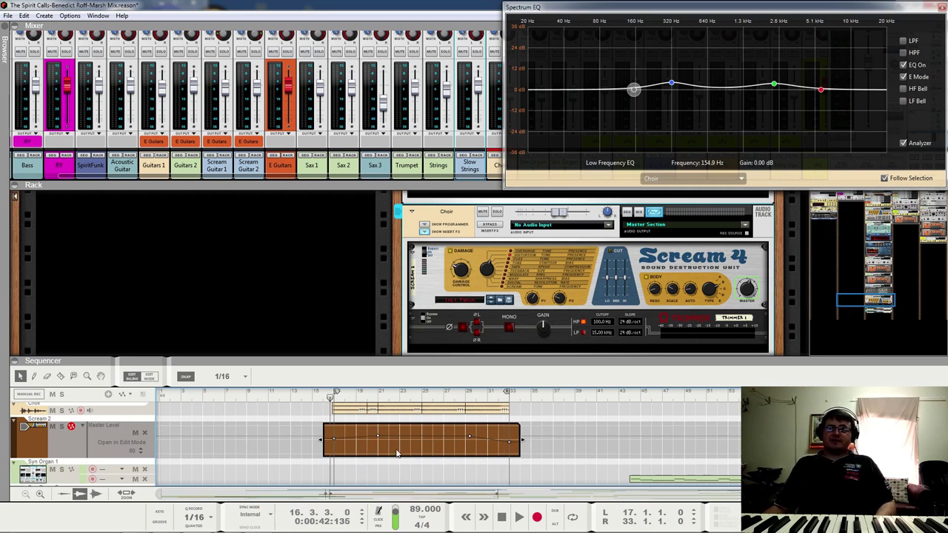
# - Play the passage from just before bar 17 and reopen Scream 2's Master Level automation clip for editing
pyautogui.press('space')
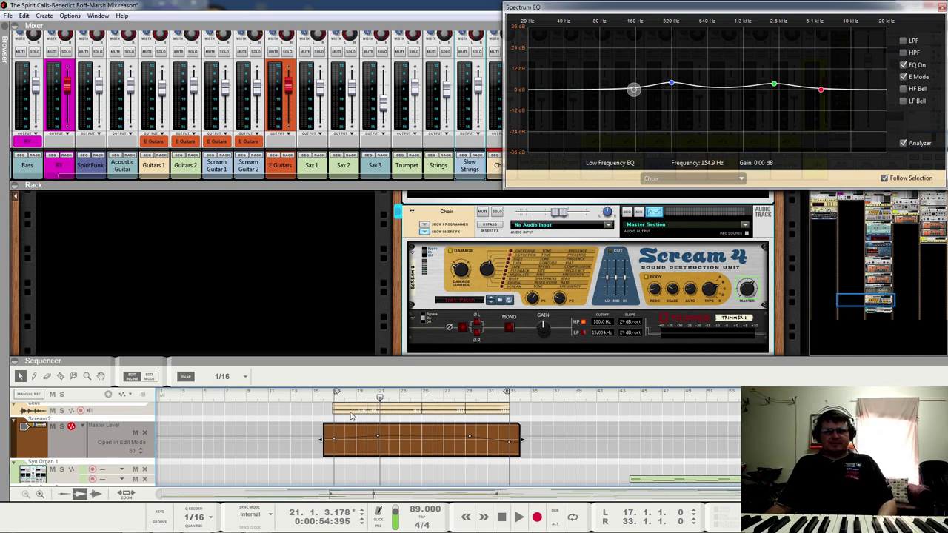
pyautogui.click(349, 412)
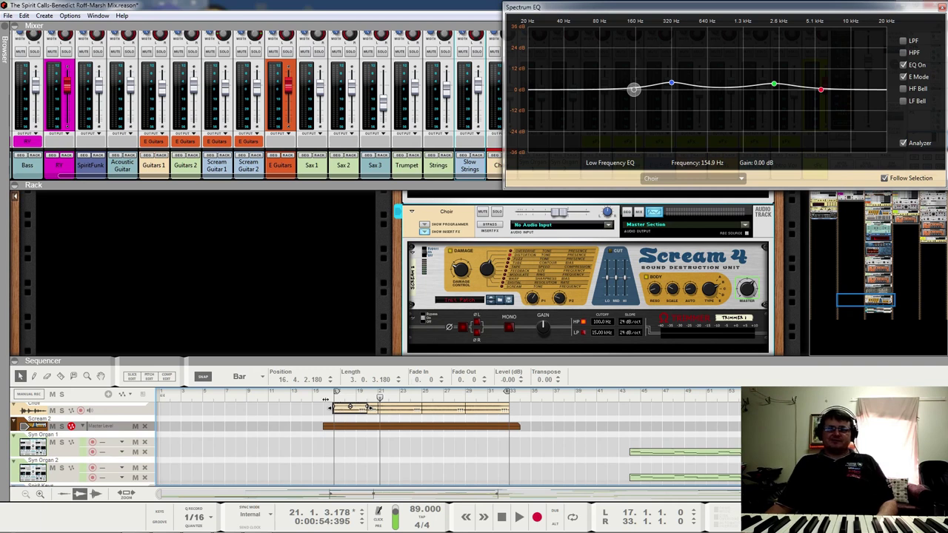
pyautogui.click(361, 428)
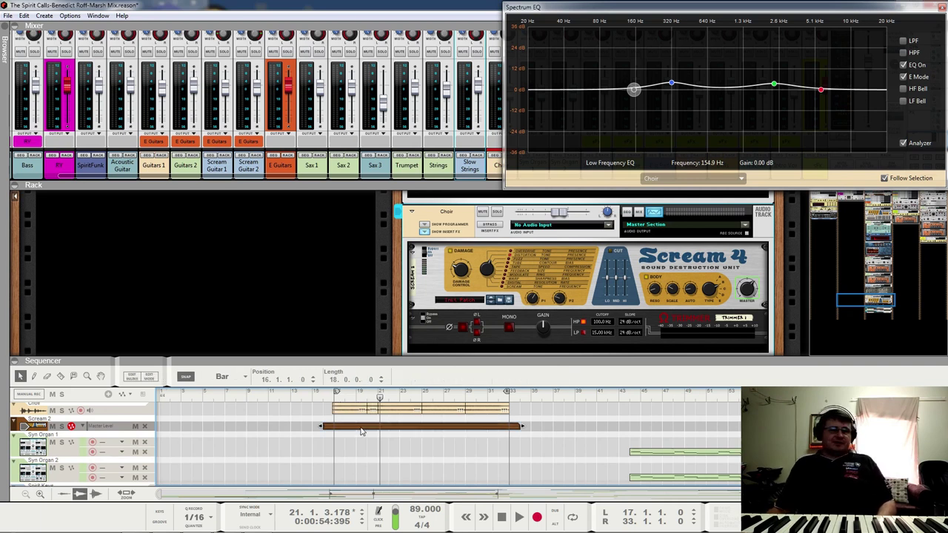
pyautogui.doubleClick(361, 428)
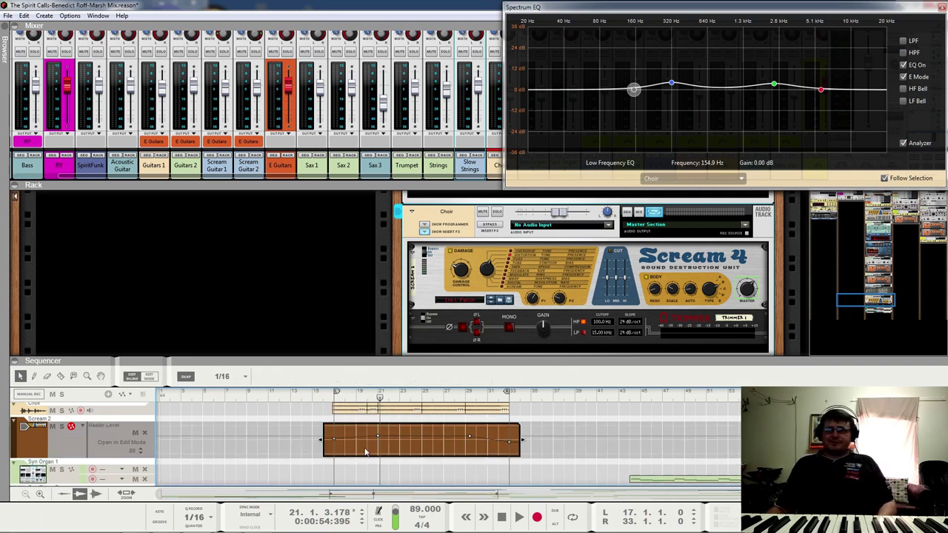
pyautogui.click(336, 412)
pyautogui.doubleClick(345, 426)
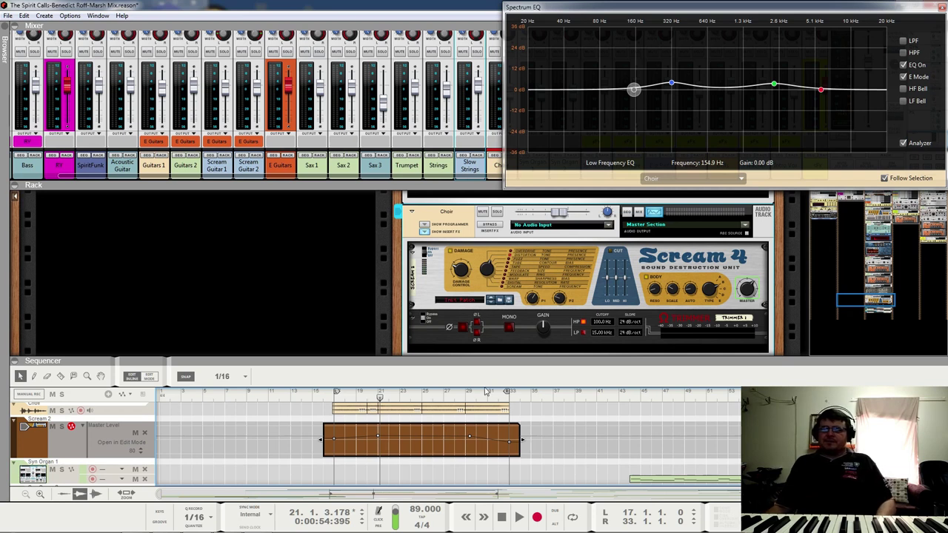
# - Play the end of the Choir part from about bar 29 to hear the Master Level automation, and stop playback
pyautogui.click(462, 393)
pyautogui.press('space')
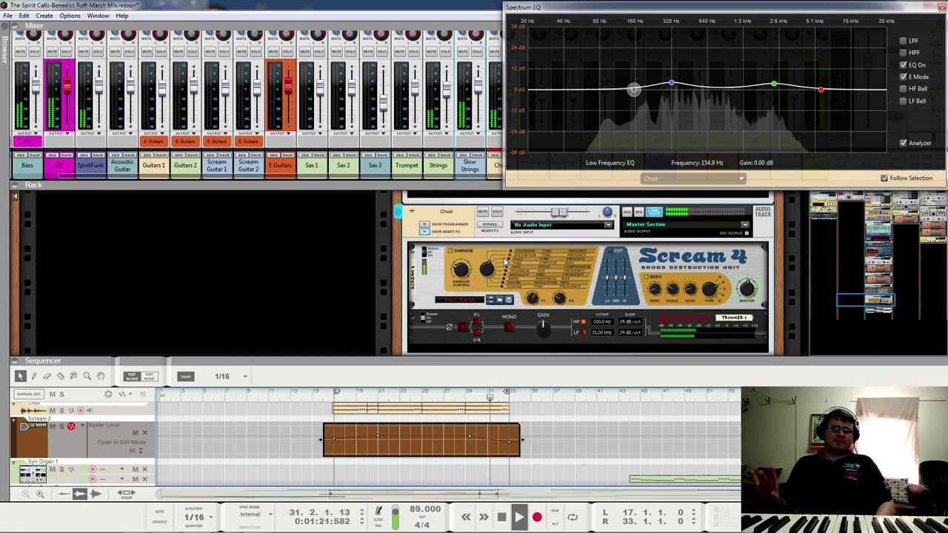
pyautogui.press('space')
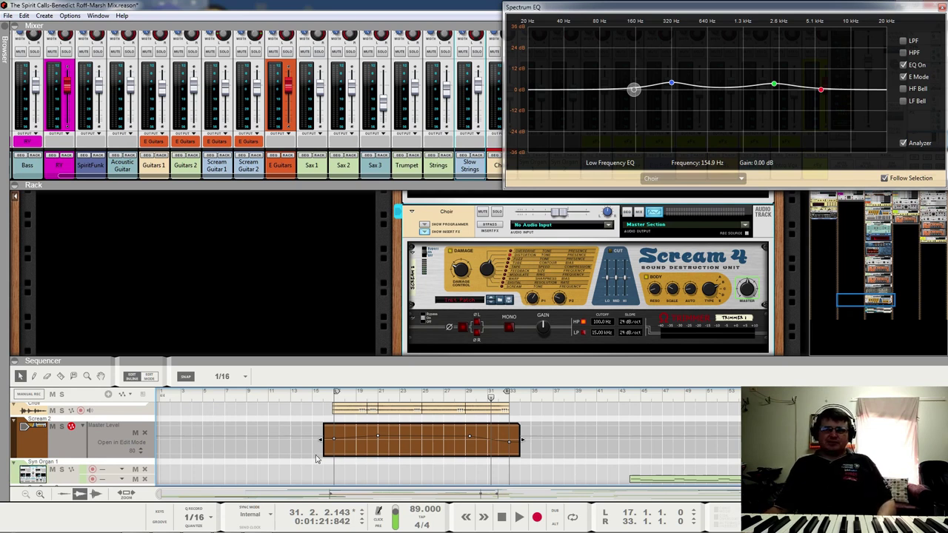
# - Return the playhead to just before bar 17 and set the loop's right locator to bar 23
pyautogui.click(328, 397)
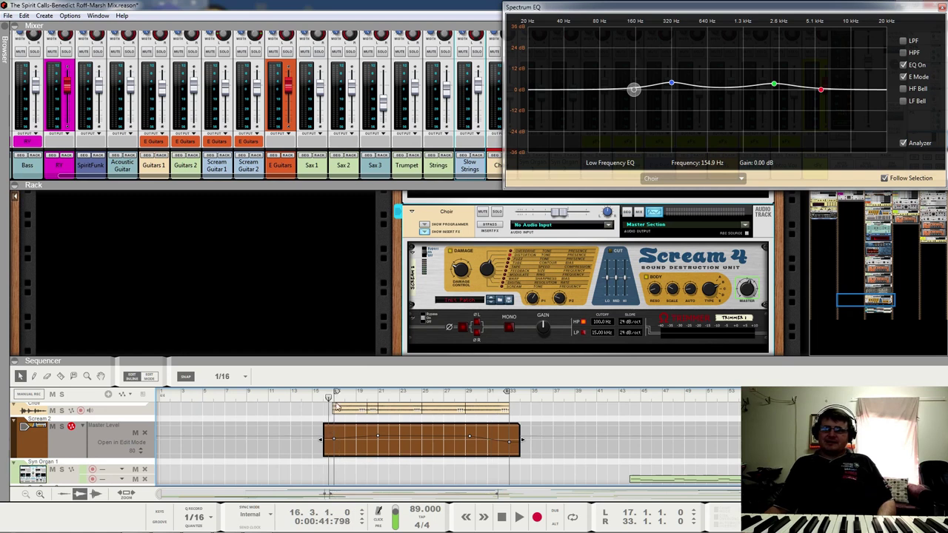
pyautogui.moveTo(508, 394); pyautogui.dragTo(421, 397)
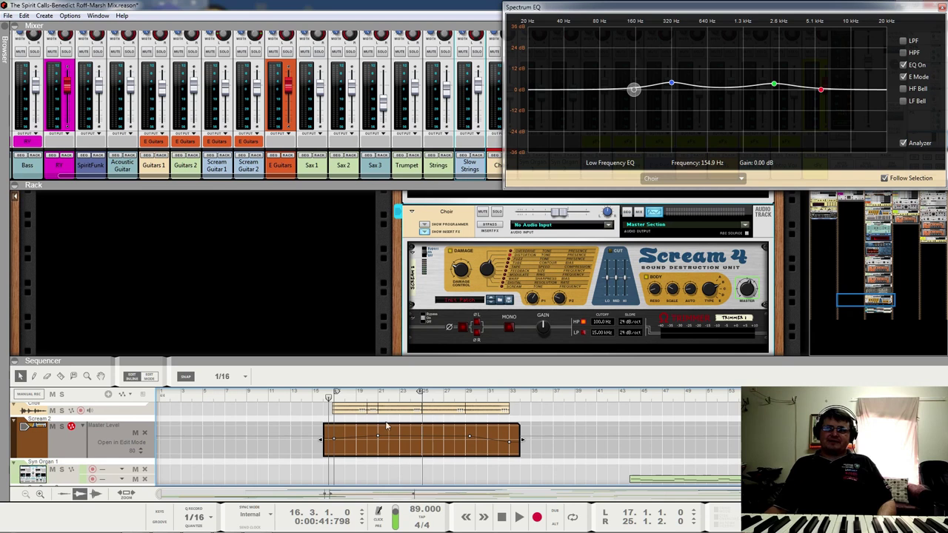
pyautogui.moveTo(421, 395); pyautogui.dragTo(399, 396)
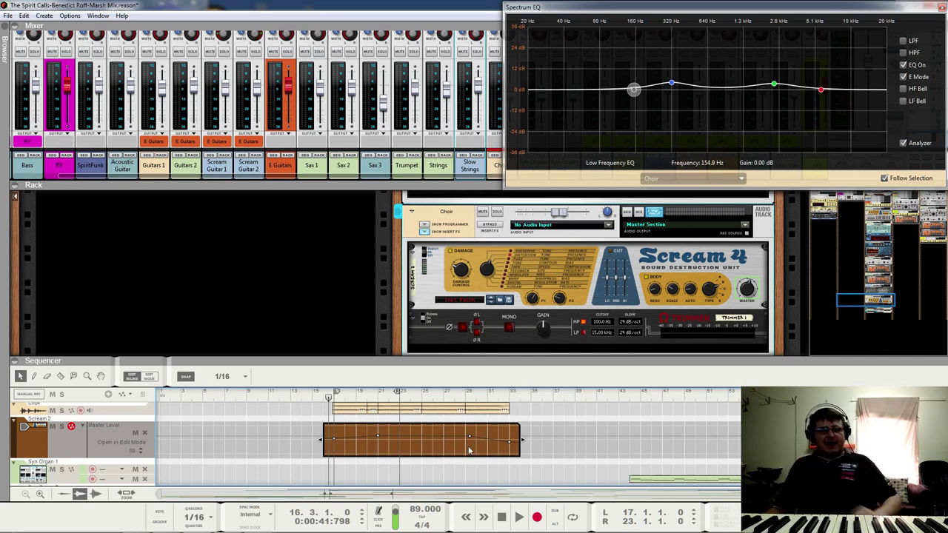
# - Fold the Scream 2 track and select the Syn Organ 1 track
pyautogui.click(24, 425)
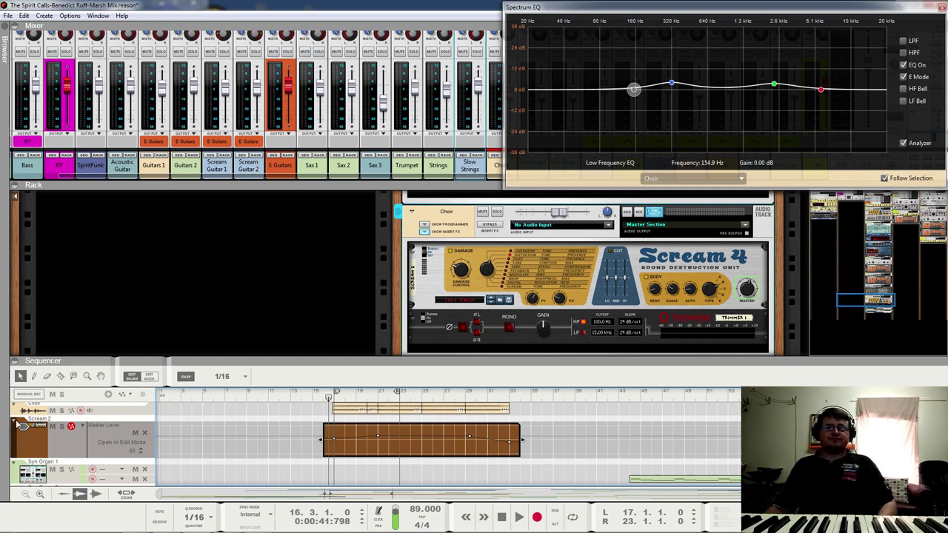
pyautogui.scroll(-2, 273, 411)
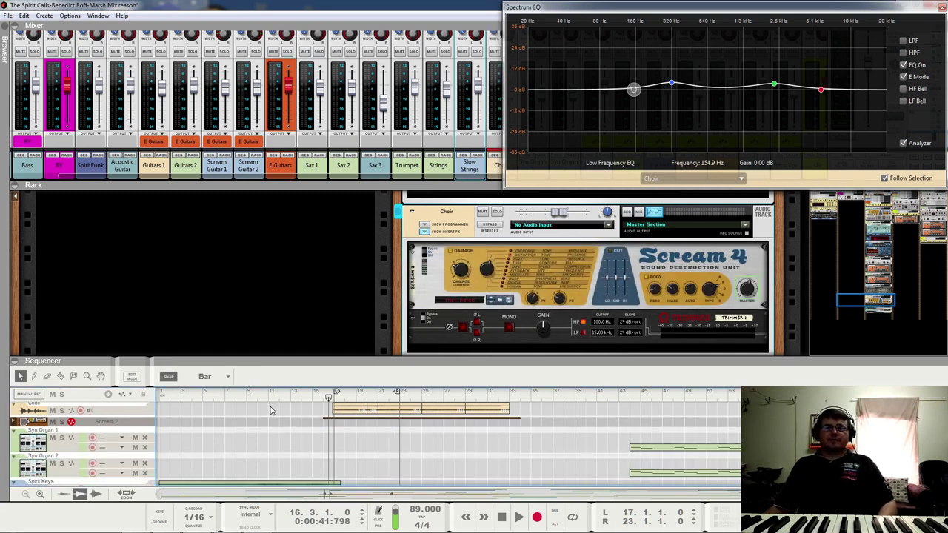
pyautogui.scroll(-2, 330, 442)
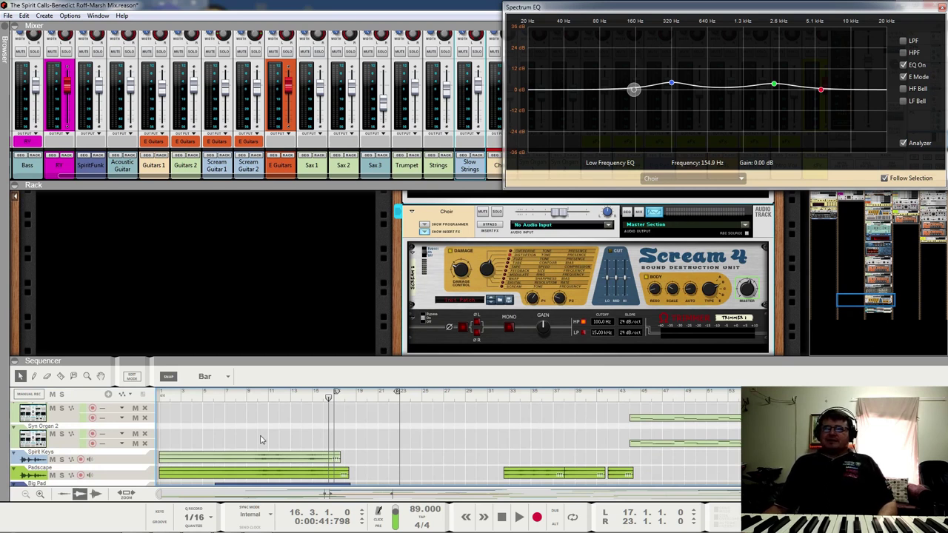
pyautogui.click(27, 419)
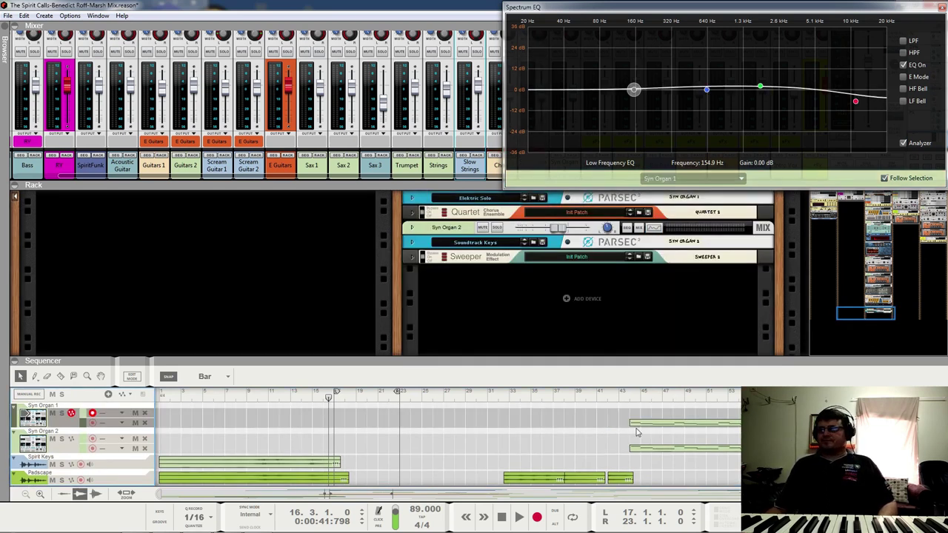
# - Unfold Syn Organ 1's Parsec synth and play the song from bar 44
pyautogui.click(627, 400)
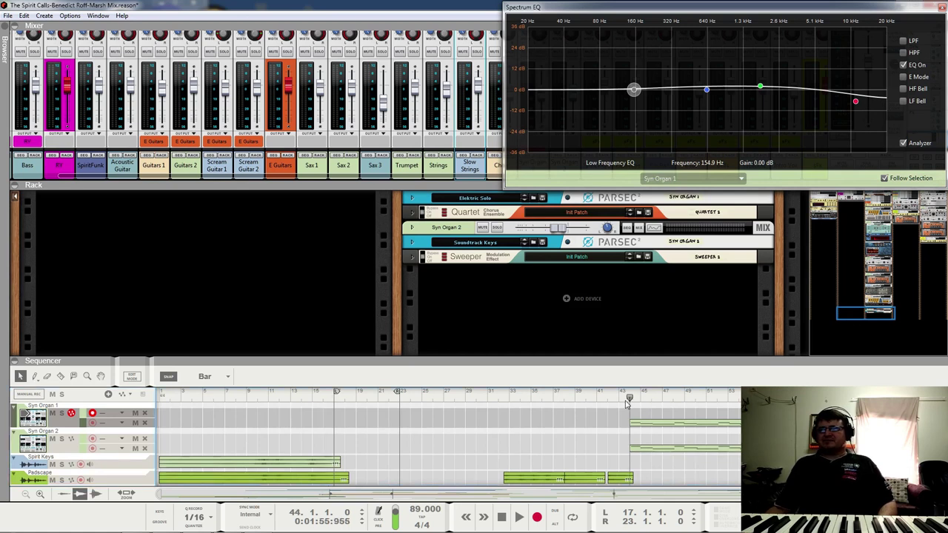
pyautogui.click(412, 198)
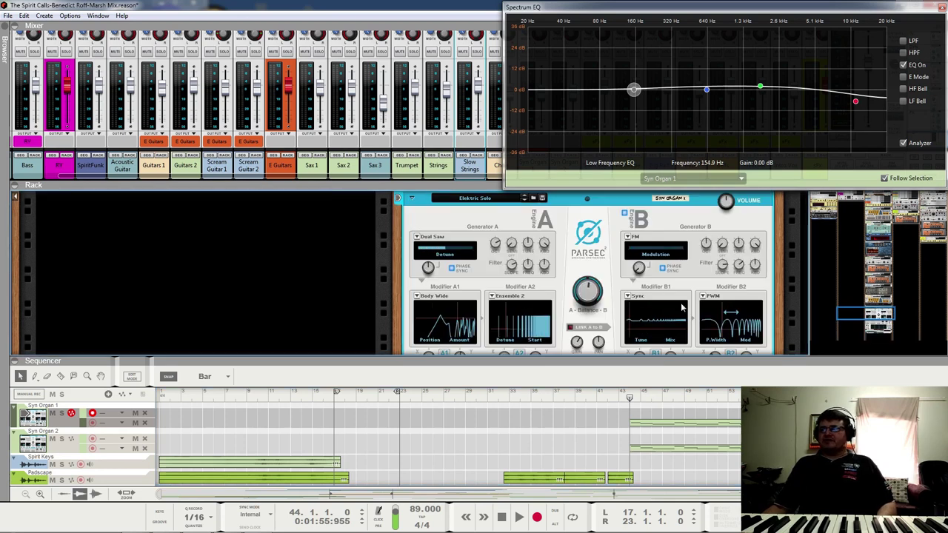
pyautogui.press('space')
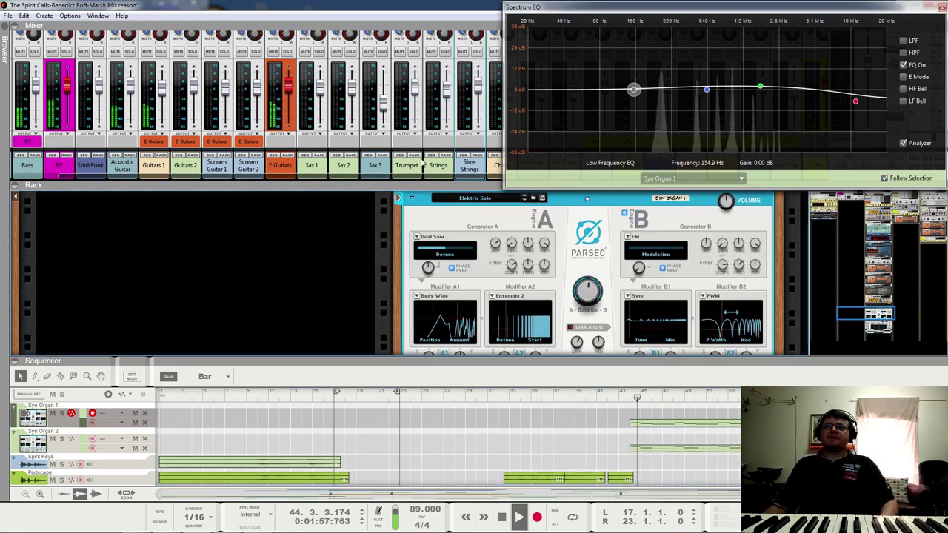
# - Move the Spectrum EQ window clear of the organ channels, select its high-mid band, and solo Syn Organ 1
pyautogui.hscroll(3, 428, 177)
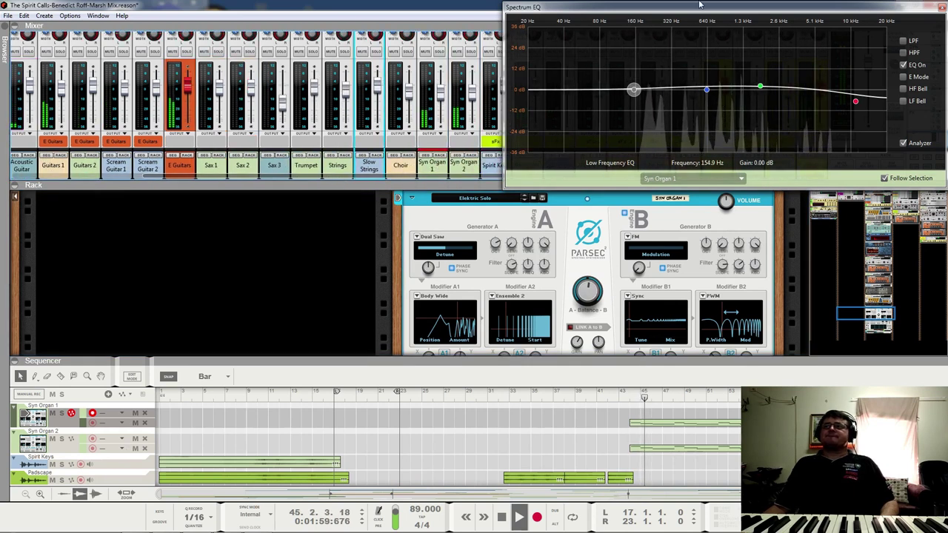
pyautogui.moveTo(700, 5); pyautogui.dragTo(198, 11)
pyautogui.click(256, 87)
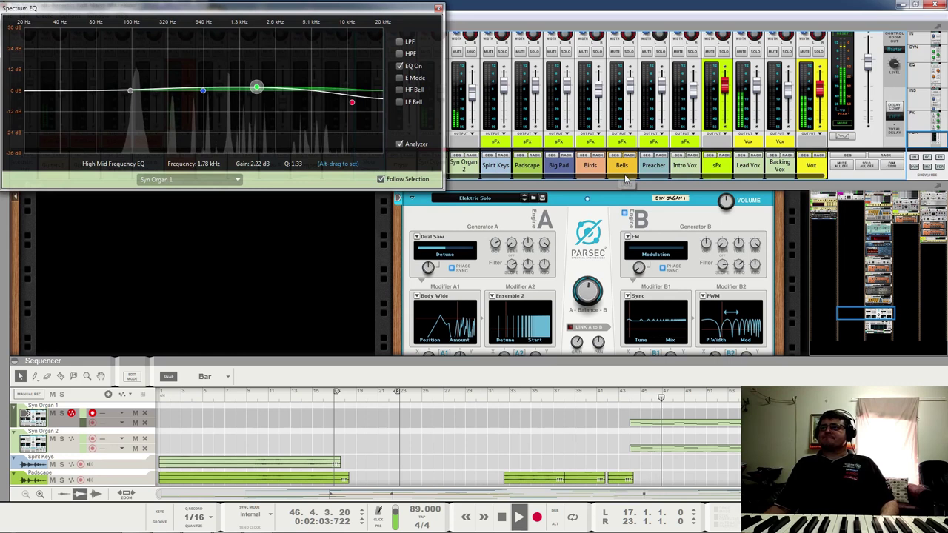
pyautogui.hscroll(-5, 626, 177)
pyautogui.click(587, 52)
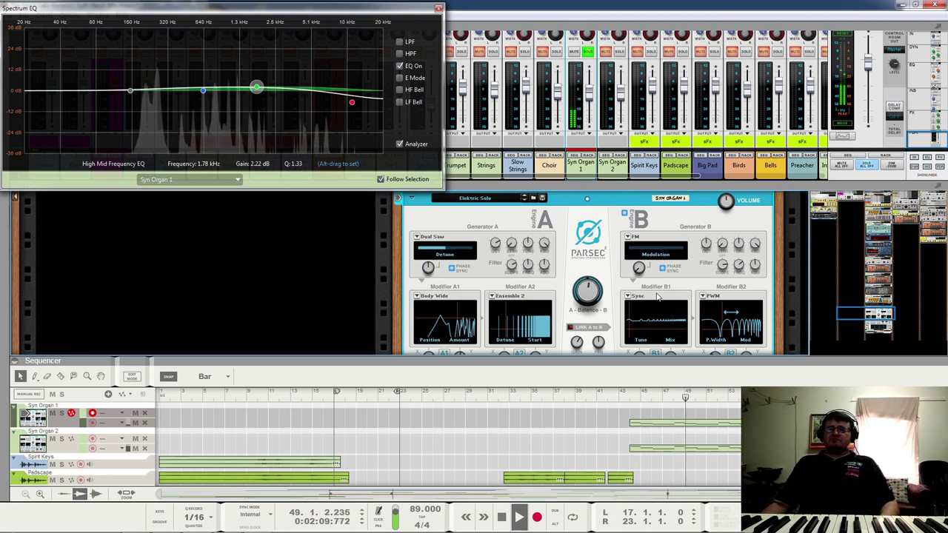
# - Examine the Parsec's envelopes, modulation matrix, reverb and delay settings while Syn Organ 1 plays
pyautogui.scroll(-1, 779, 299)
pyautogui.scroll(-6, 780, 299)
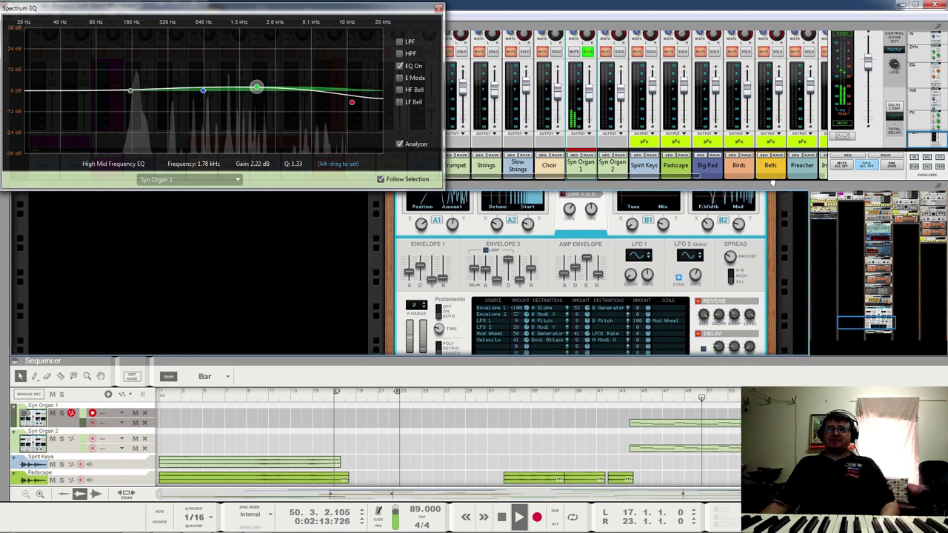
pyautogui.scroll(-2, 771, 182)
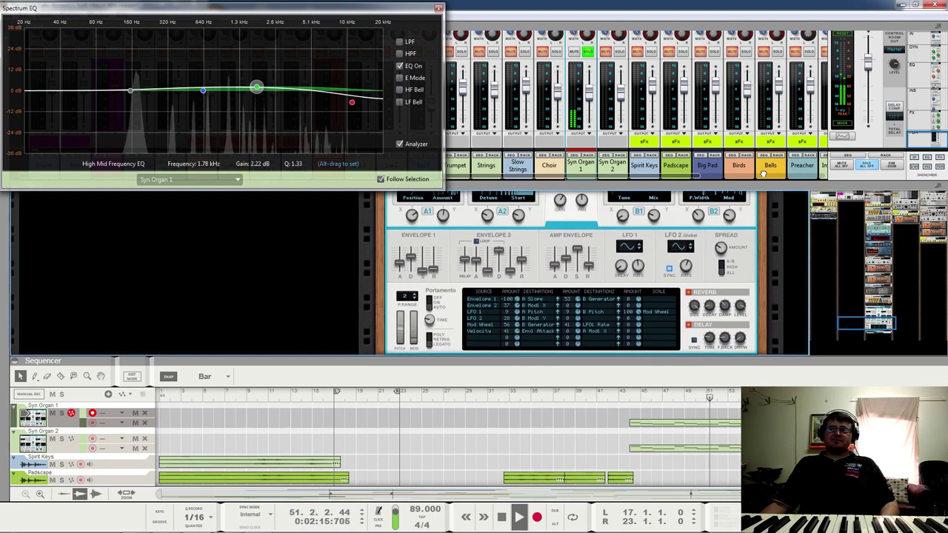
# - Try soloing Syn Organ 2 alongside Syn Organ 1, switch it back off, and check the pan settings of both channels
pyautogui.click(619, 52)
pyautogui.click(587, 52)
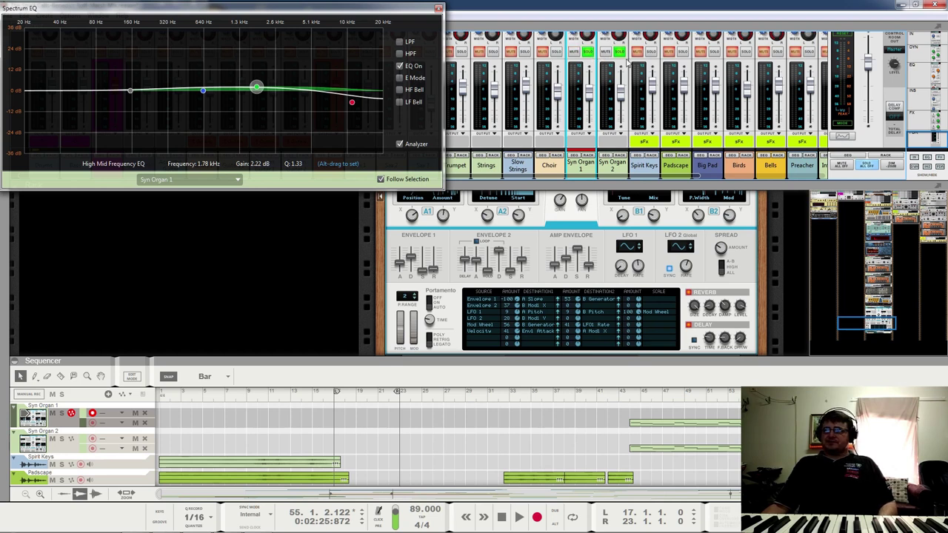
pyautogui.click(625, 60)
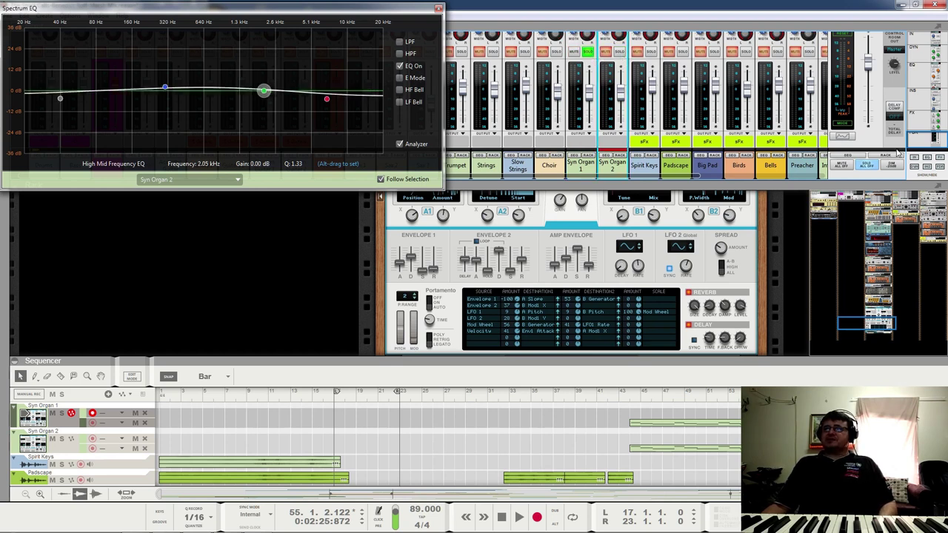
pyautogui.click(931, 140)
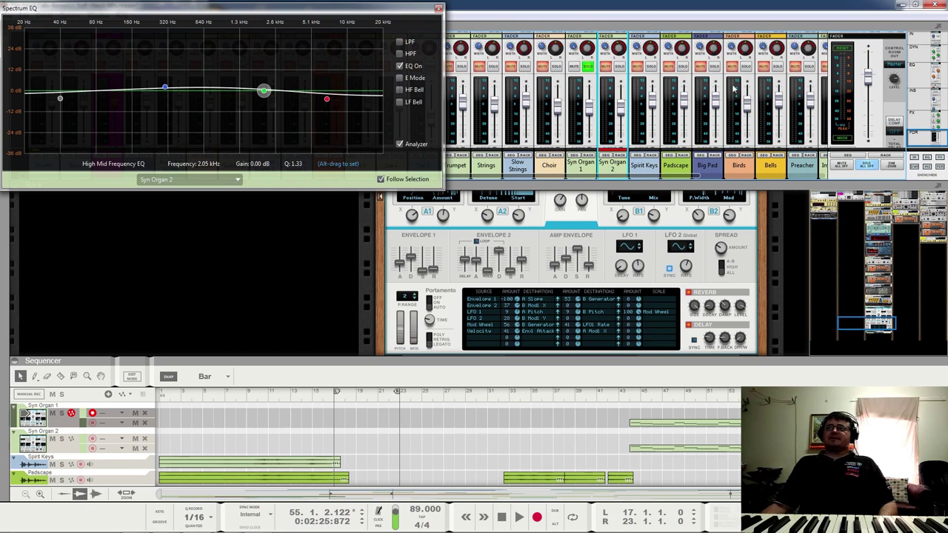
pyautogui.click(589, 58)
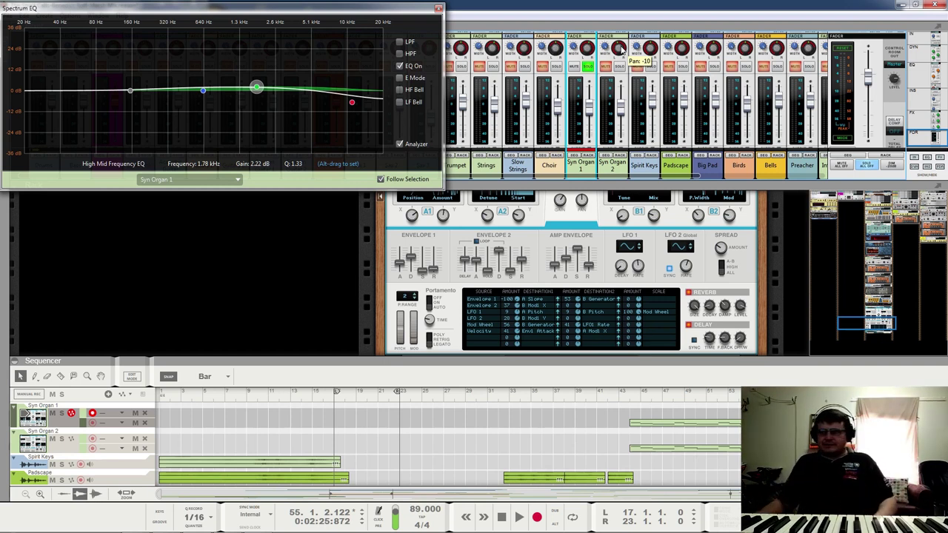
# - Play the soloed Syn Organ 1 from bar 44, comparing its EQ off and on and checking its high-frequency and high-mid bands
pyautogui.click(628, 398)
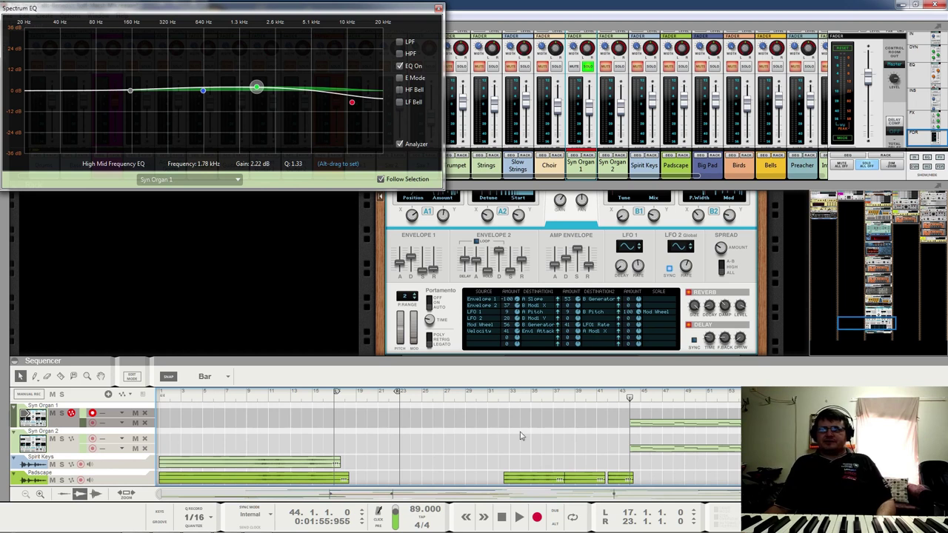
pyautogui.press('space')
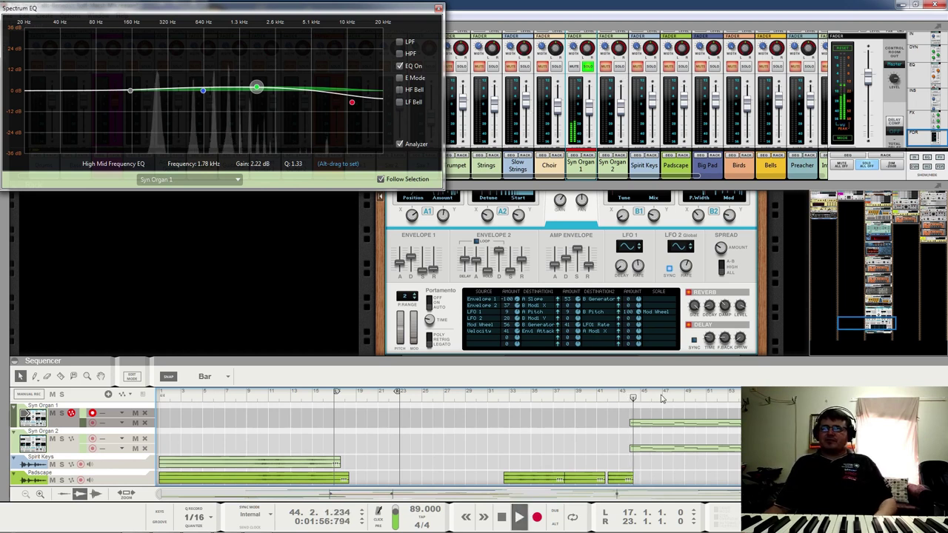
pyautogui.click(351, 101)
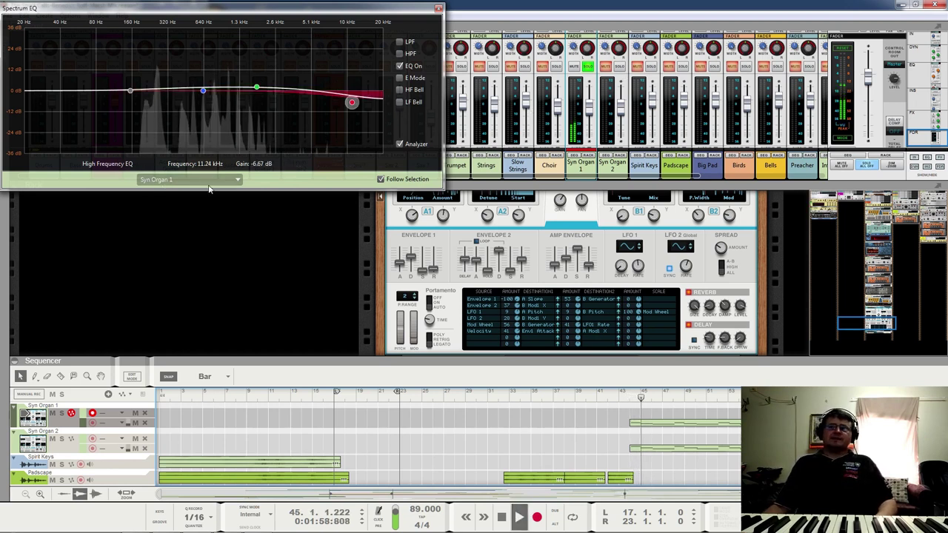
pyautogui.click(400, 66)
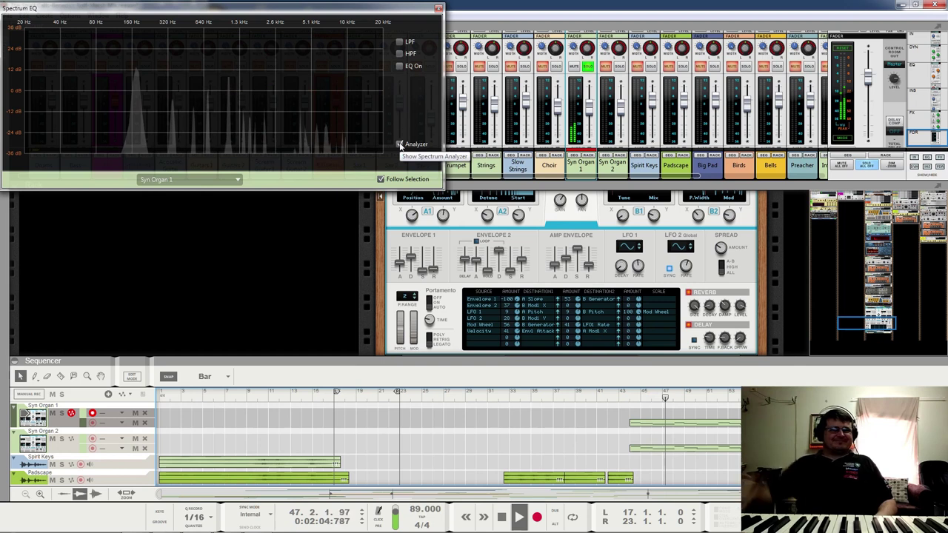
pyautogui.click(400, 66)
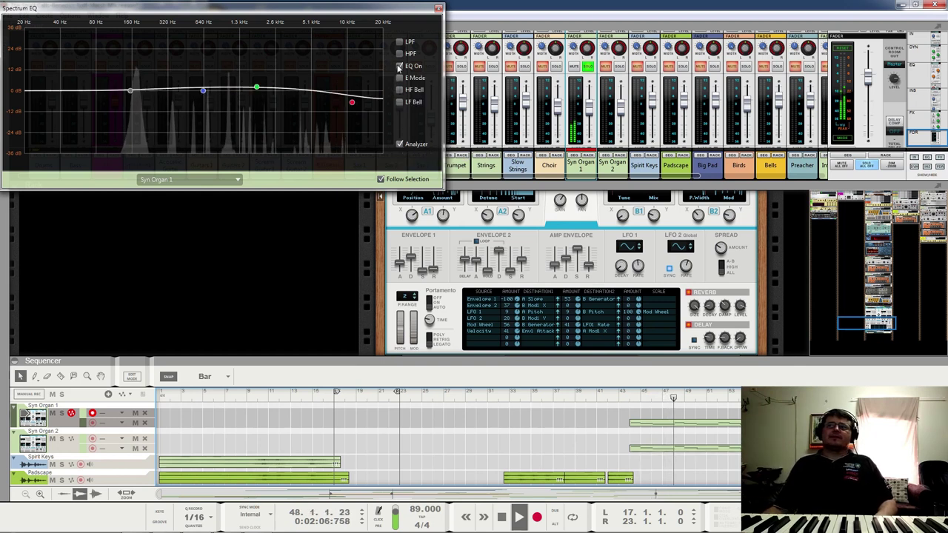
pyautogui.moveTo(351, 104)
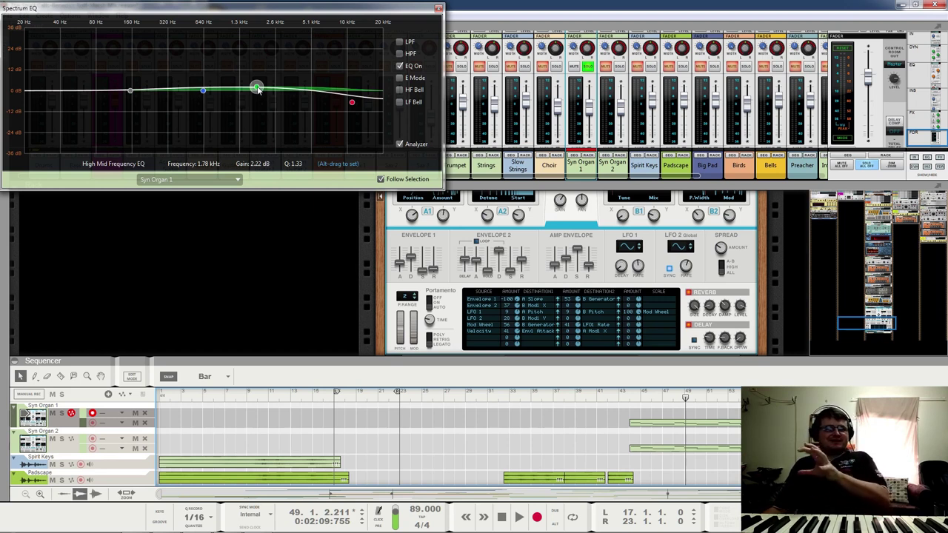
# - Add Syn Organ 2 to the solo, examine its EQ bands, and resume playback with both organs soloed
pyautogui.click(619, 67)
pyautogui.click(165, 89)
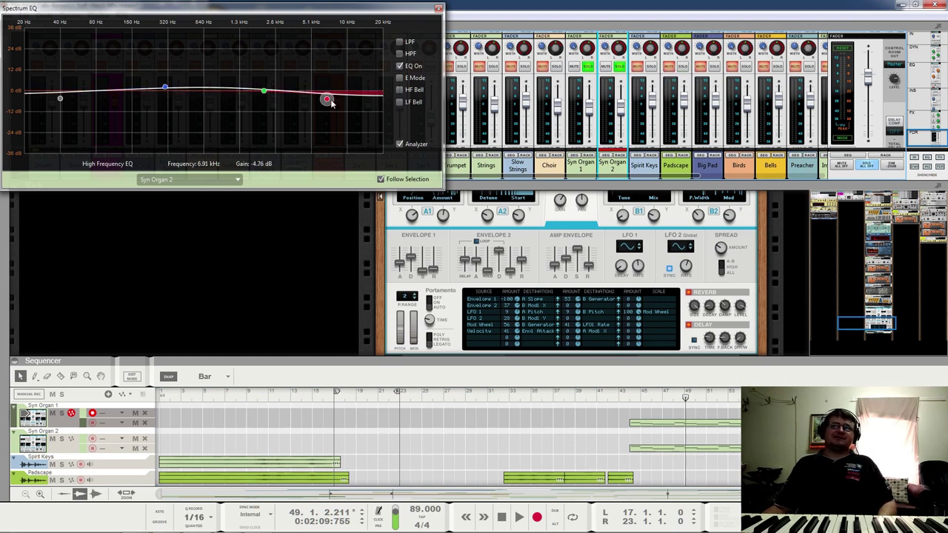
pyautogui.click(619, 66)
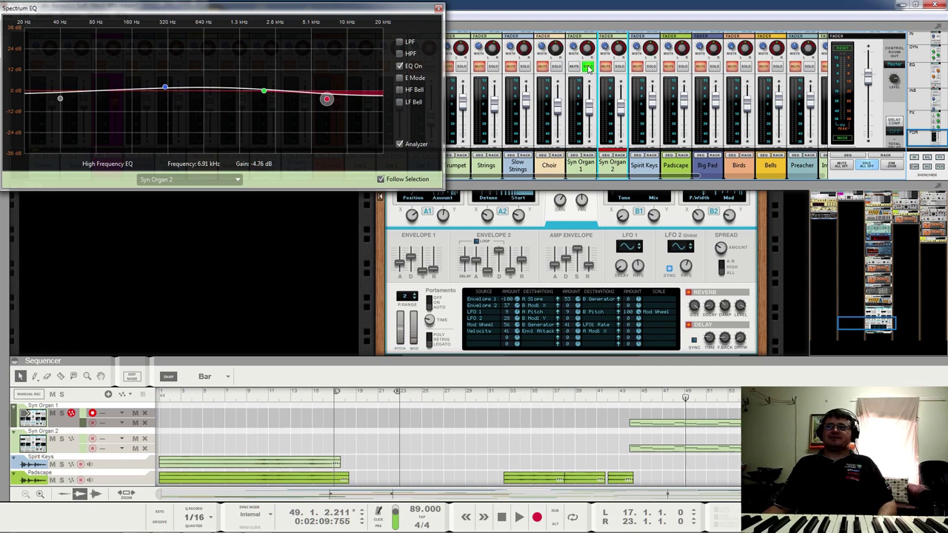
pyautogui.click(587, 67)
pyautogui.click(619, 67)
pyautogui.click(587, 67)
pyautogui.press('space')
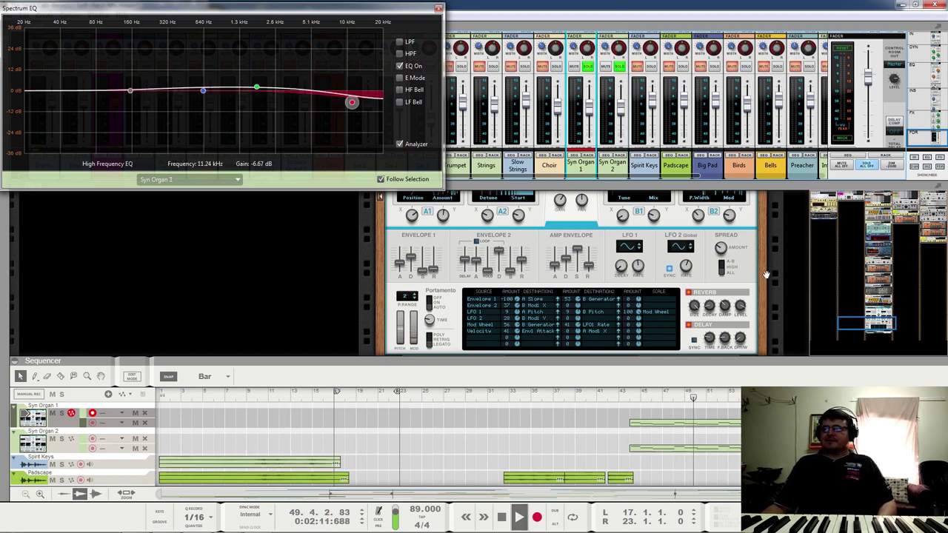
# - Unfold the Quartet chorus on Syn Organ 1 and compare it bypassed and on with only that channel soloed
pyautogui.scroll(-2, 763, 267)
pyautogui.scroll(-1, 762, 258)
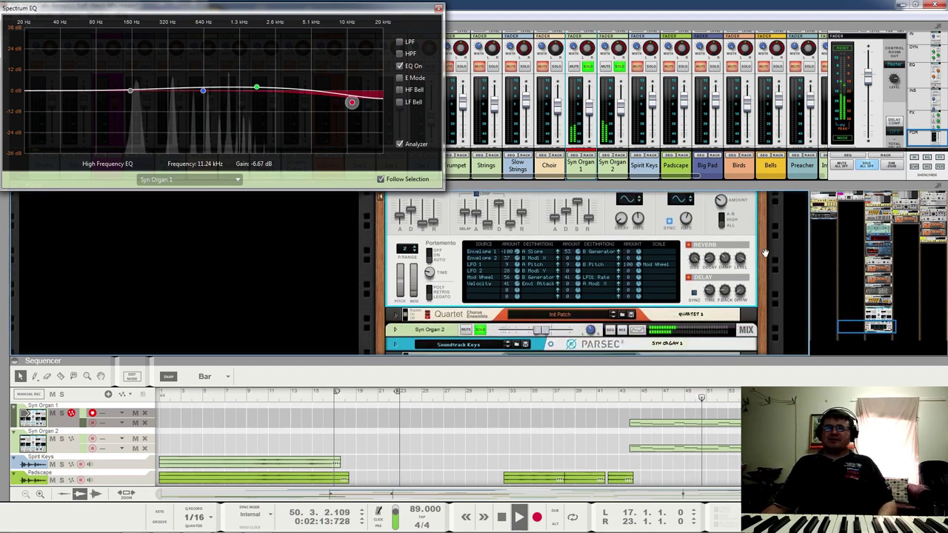
pyautogui.scroll(-4, 759, 319)
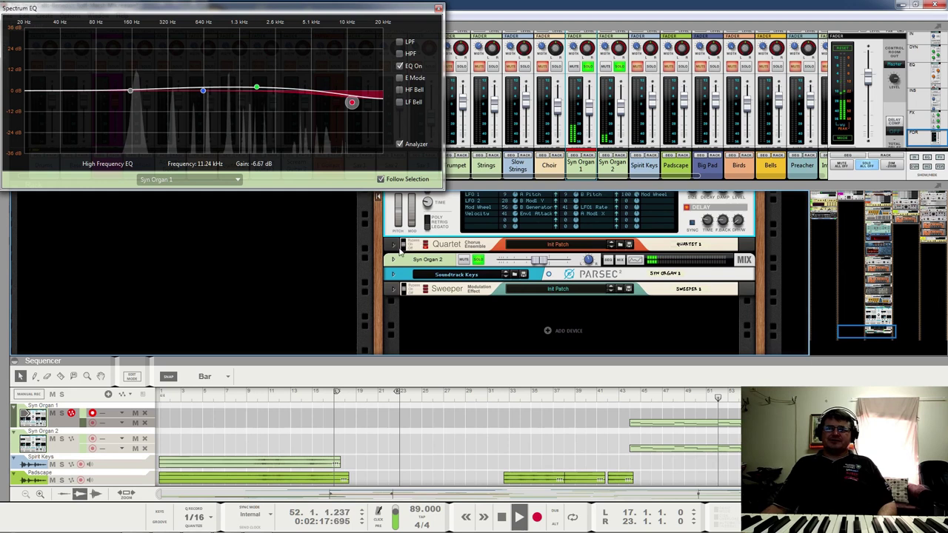
pyautogui.click(437, 248)
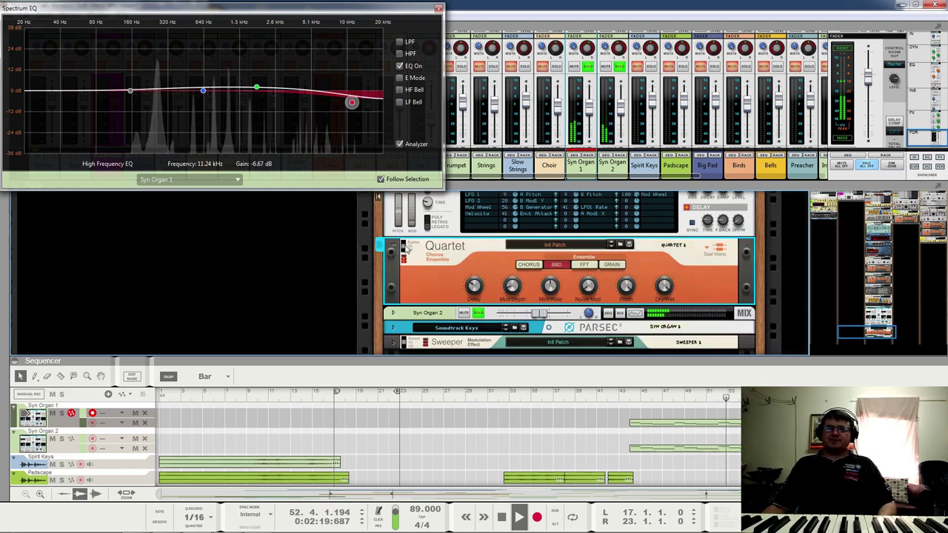
pyautogui.click(582, 169)
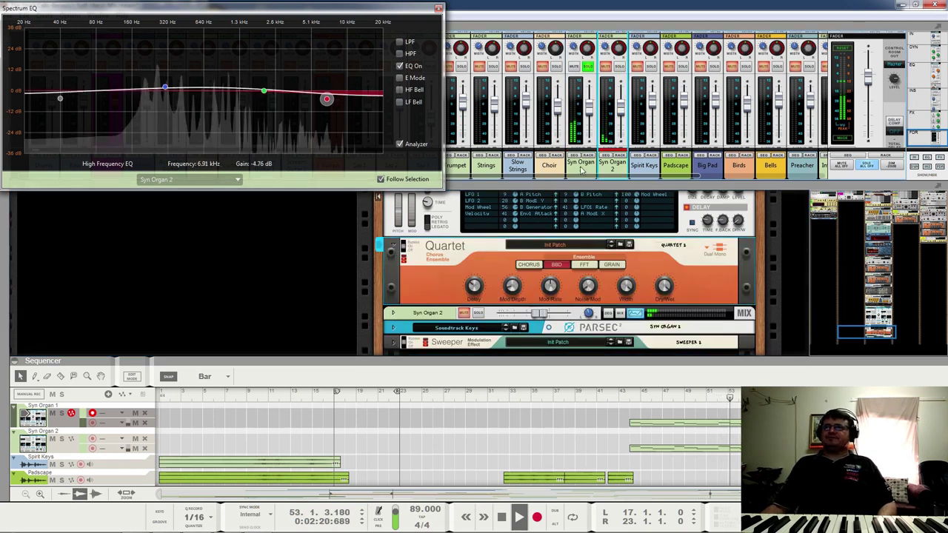
pyautogui.click(412, 239)
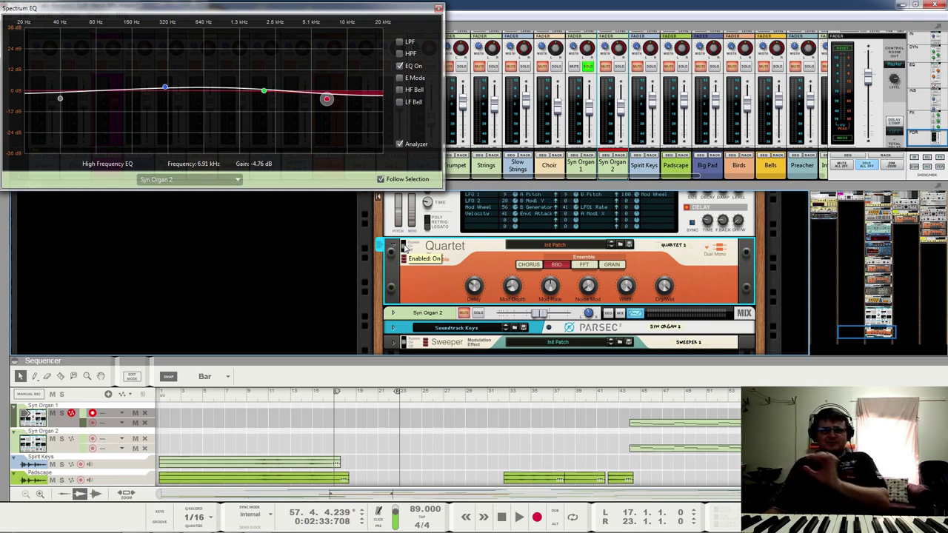
pyautogui.press('space')
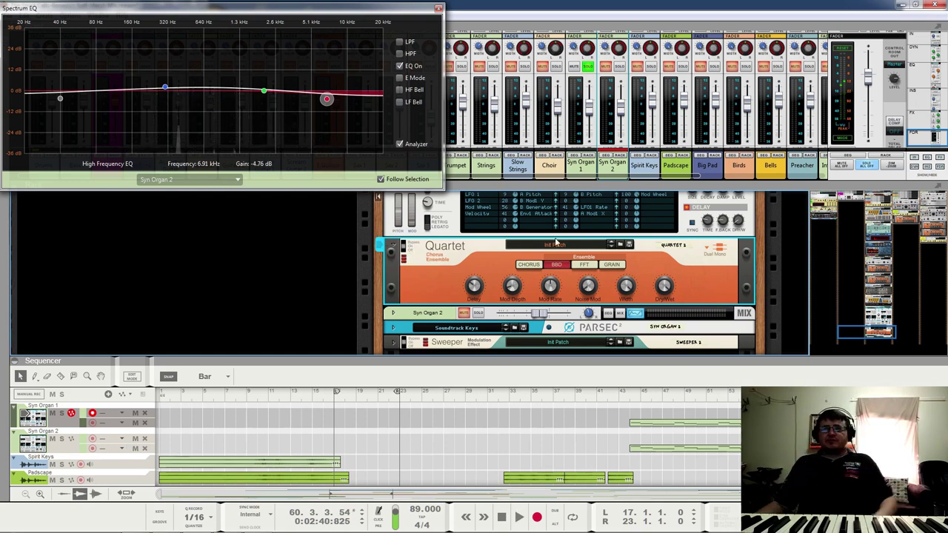
# - Switch the solo from Syn Organ 1 to Syn Organ 2 and play it with its Sweeper effect unfolded
pyautogui.click(393, 248)
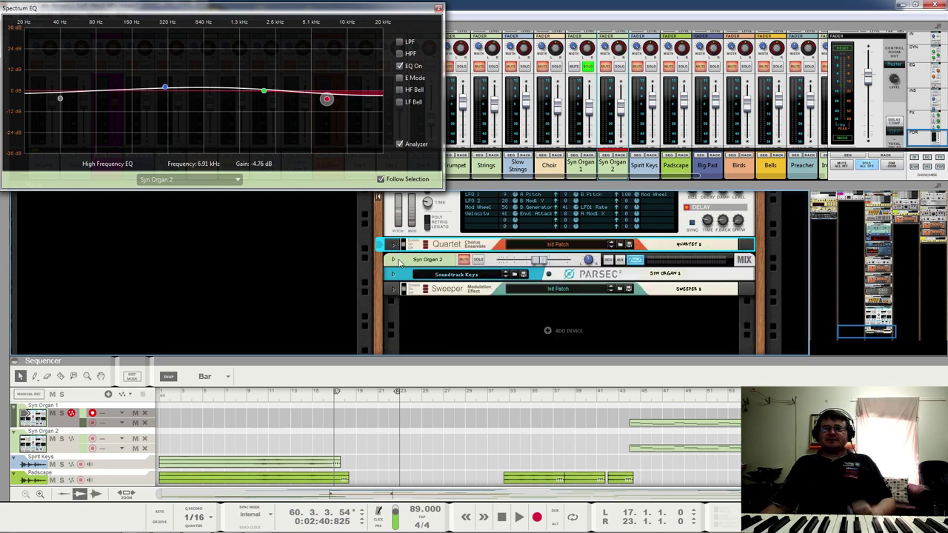
pyautogui.click(464, 263)
pyautogui.click(478, 259)
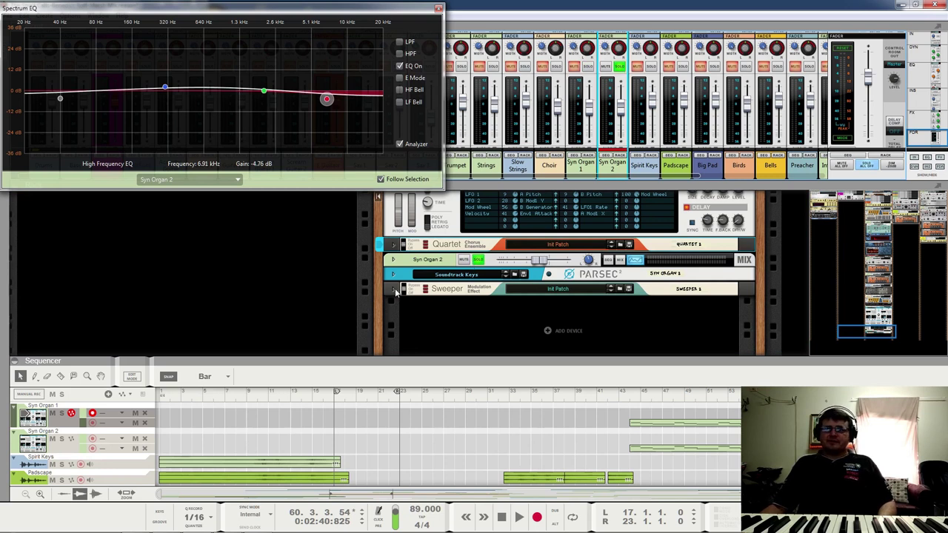
pyautogui.click(394, 274)
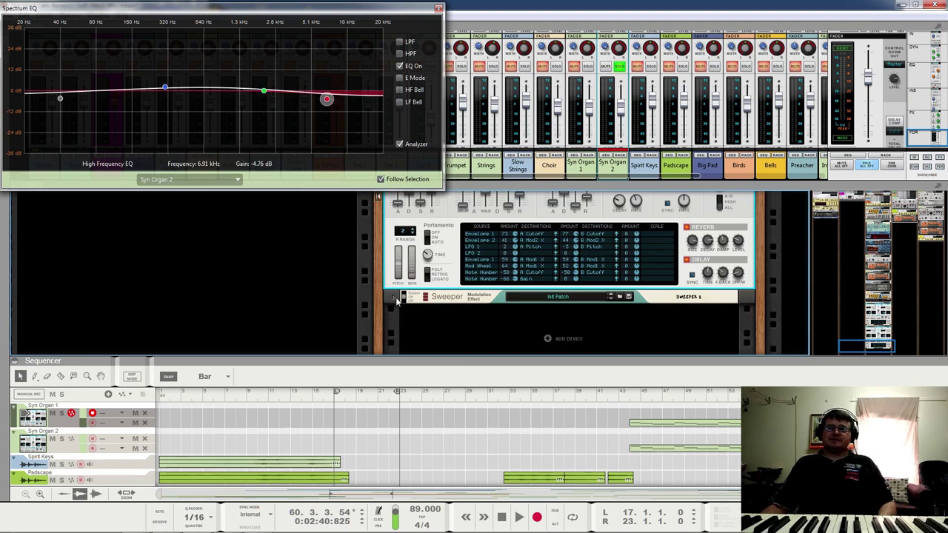
pyautogui.click(395, 297)
pyautogui.press('space')
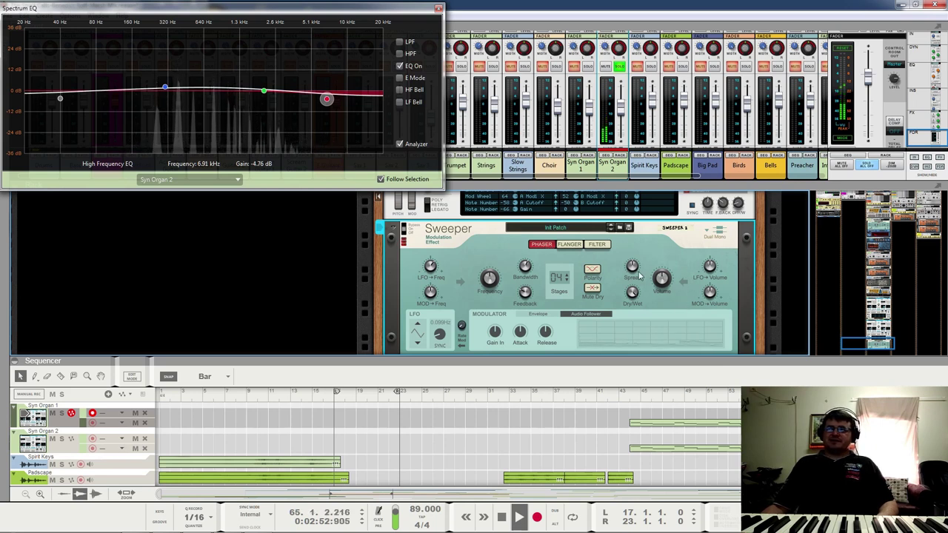
# - Compare the Sweeper phaser bypassed and on while the soloed Syn Organ 2 plays from near the start of its clip
pyautogui.moveTo(632, 268)
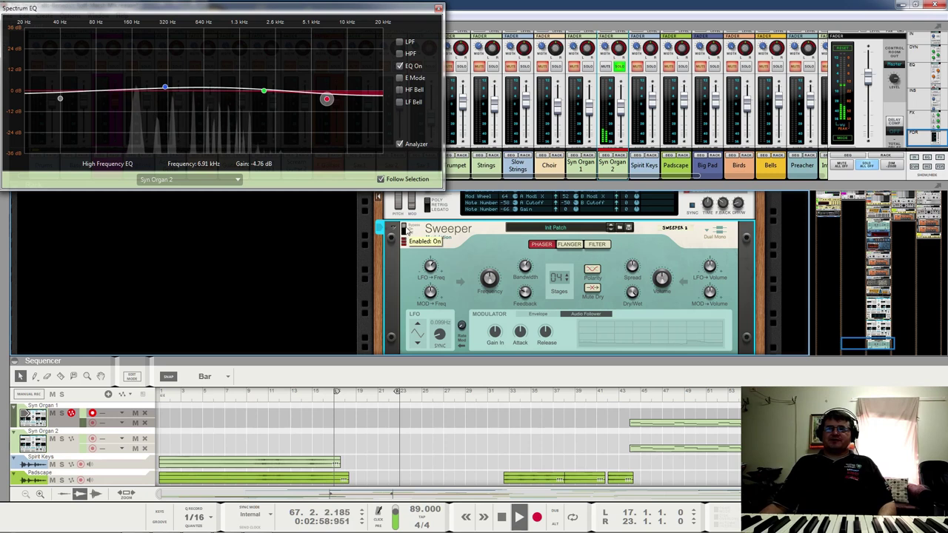
pyautogui.click(638, 401)
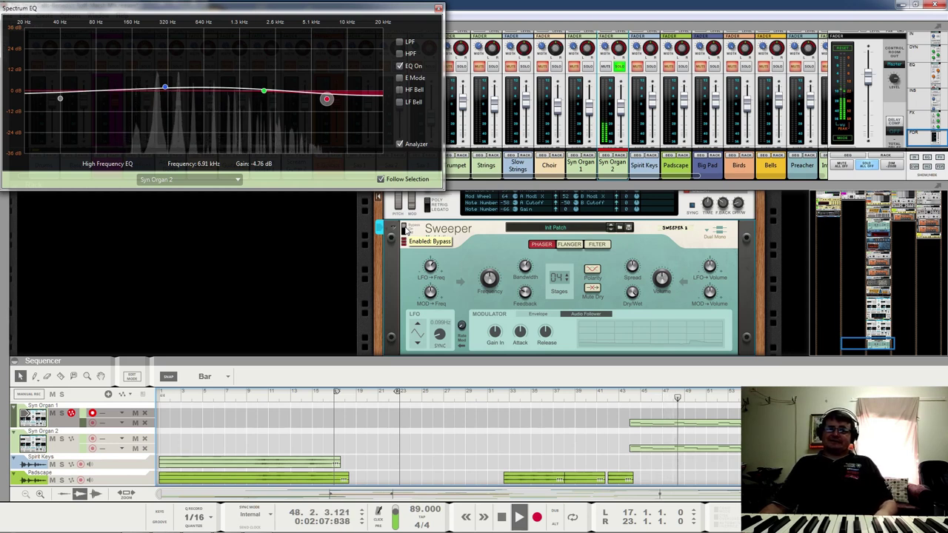
pyautogui.click(406, 231)
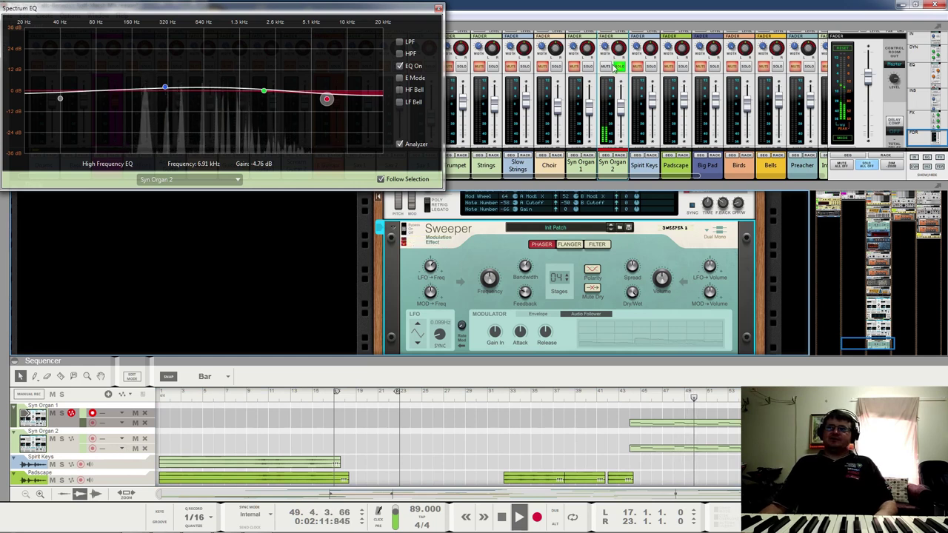
# - Play both synth organs soloed together, clear all solos, and fold the Sweeper and Parsec devices
pyautogui.click(589, 169)
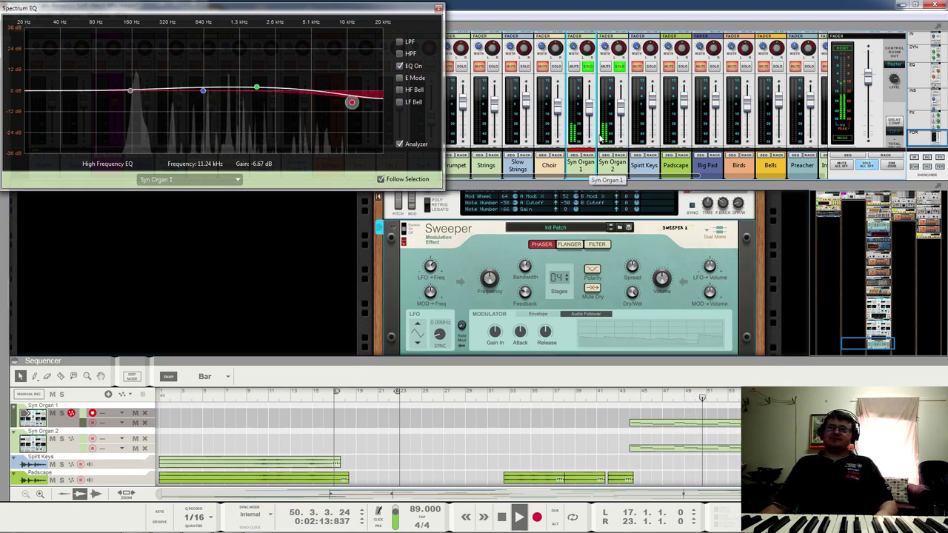
pyautogui.click(864, 167)
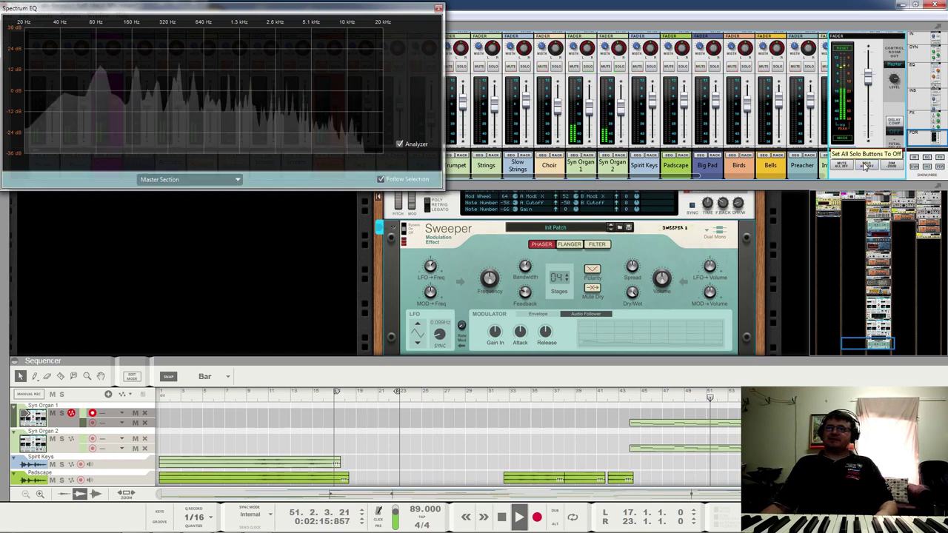
pyautogui.click(394, 228)
pyautogui.scroll(5, 490, 272)
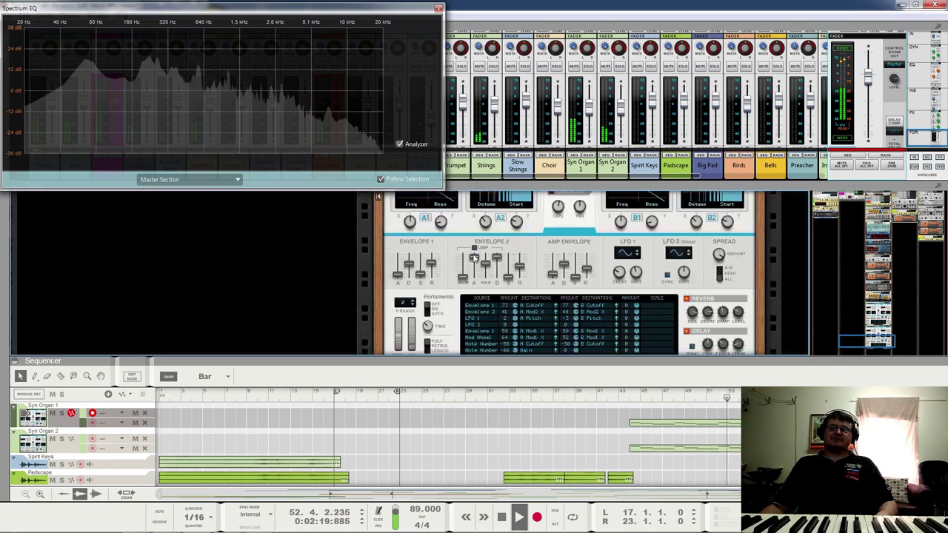
pyautogui.click(392, 214)
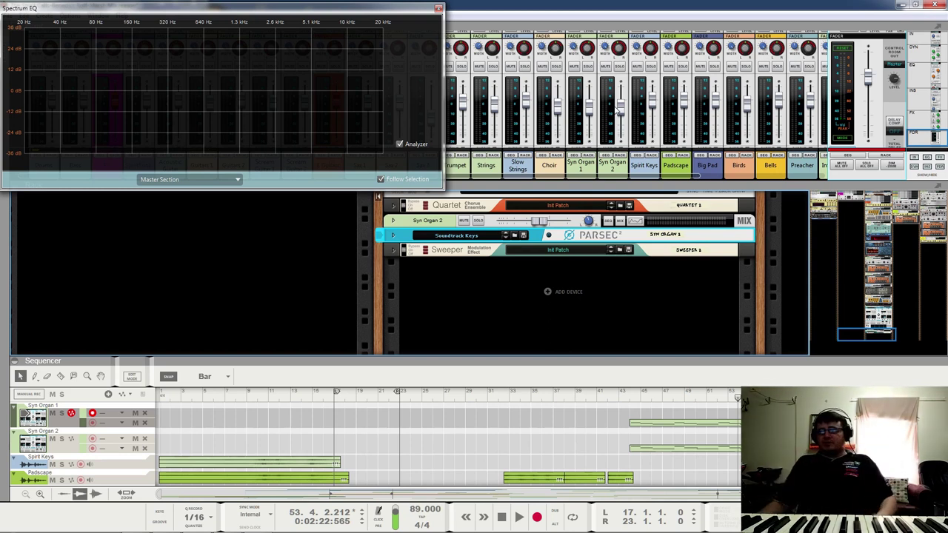
# - Play the full mix onward from bar 53 and replay the passage from bar 65, listening to the organs in context
pyautogui.scroll(-3, 370, 444)
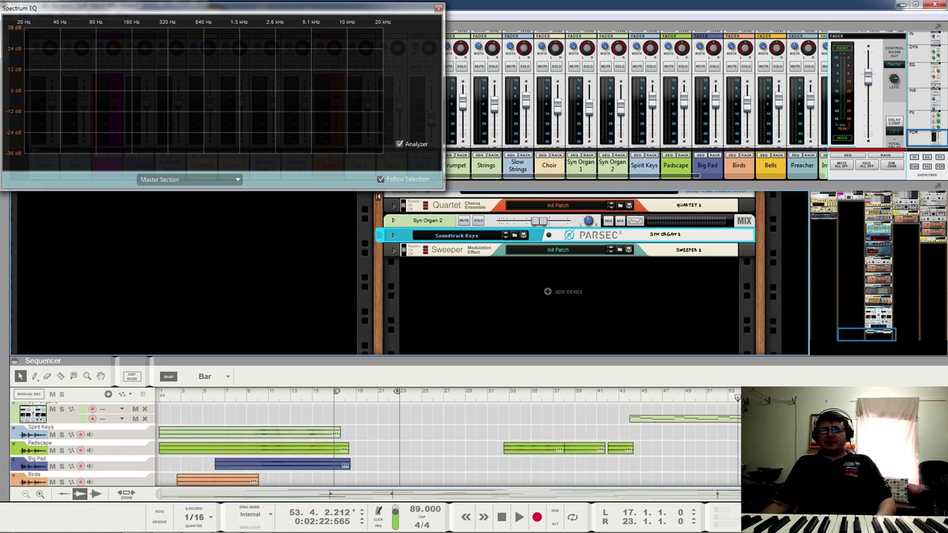
pyautogui.scroll(-1, 370, 444)
pyautogui.scroll(3, 375, 444)
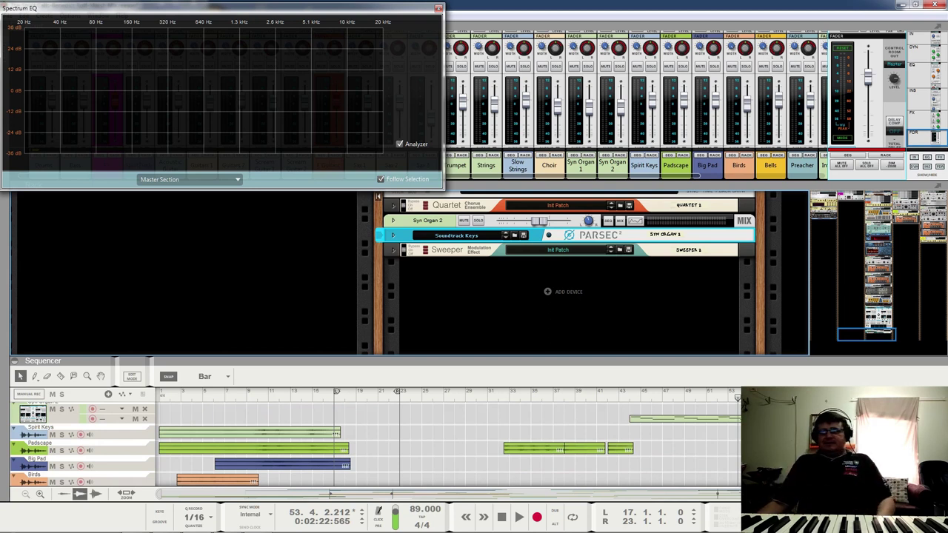
pyautogui.press('space')
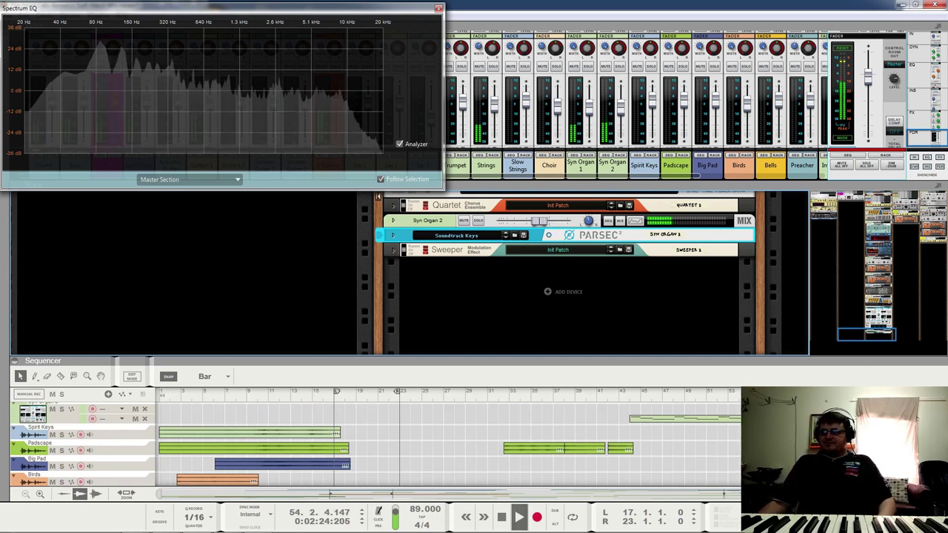
pyautogui.scroll(3, 375, 444)
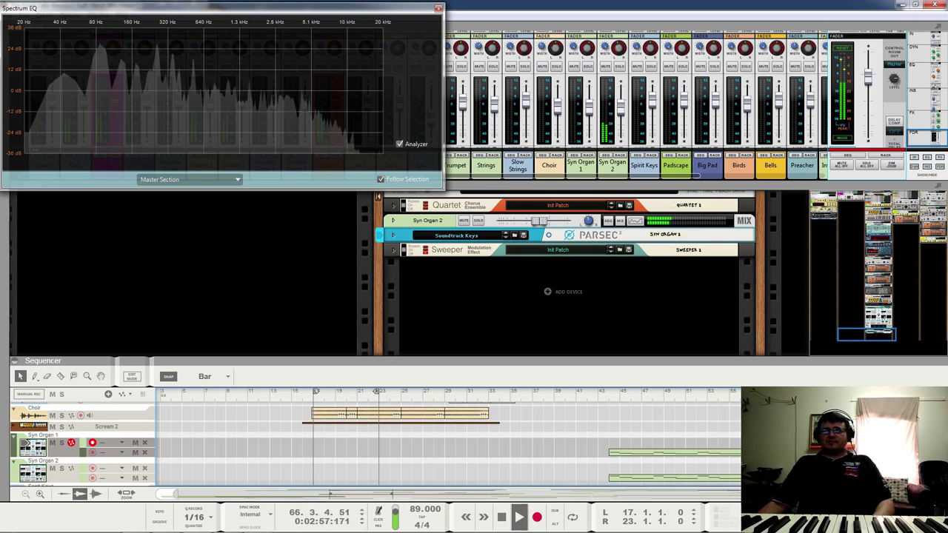
pyautogui.press('space')
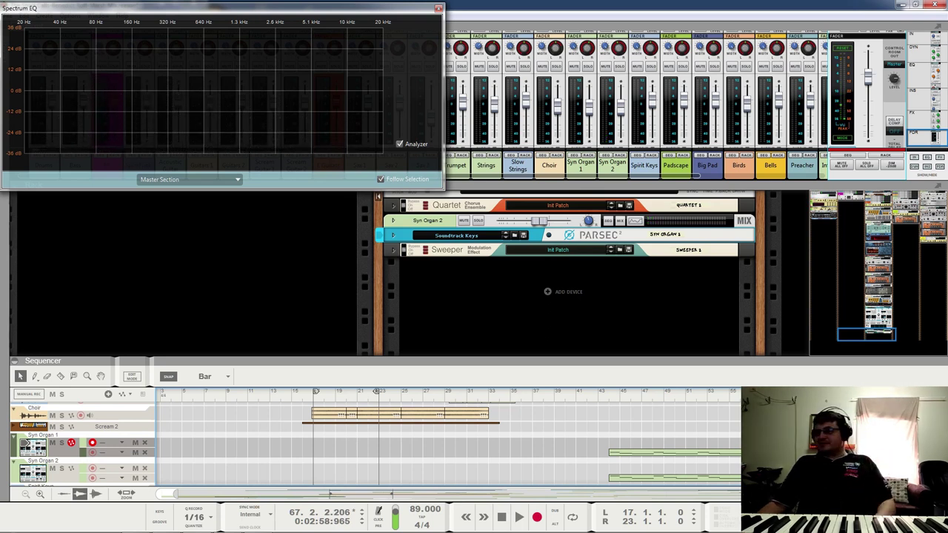
pyautogui.press('space')
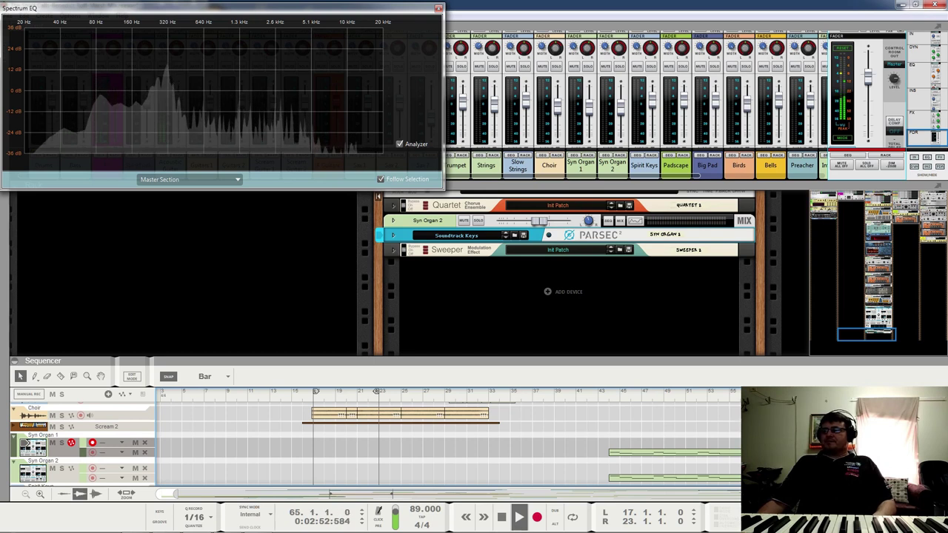
pyautogui.press('KP_7')
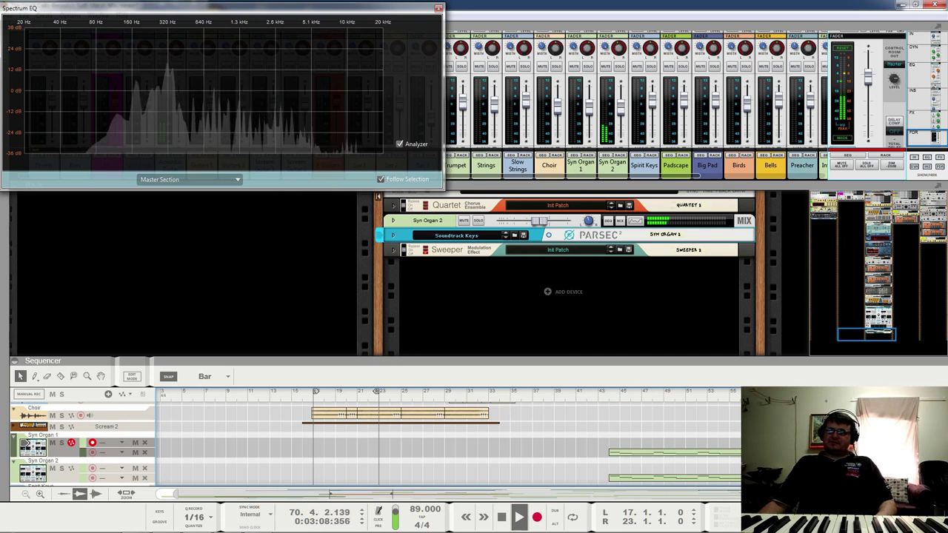
pyautogui.press('space')
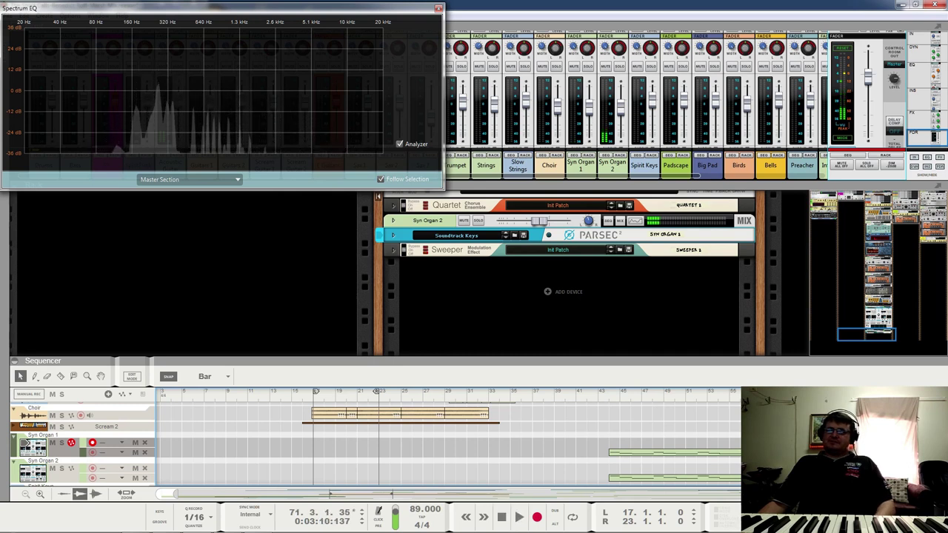
# - Look through the sequencer tracks from Bass down to Big Pad and move the playhead back to bar 63
pyautogui.scroll(10, 444, 444)
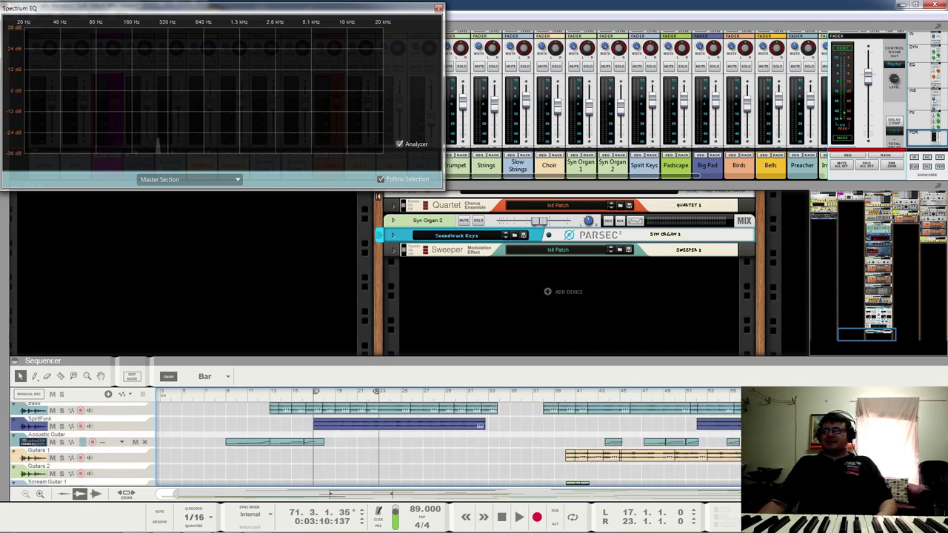
pyautogui.press('KP_7')
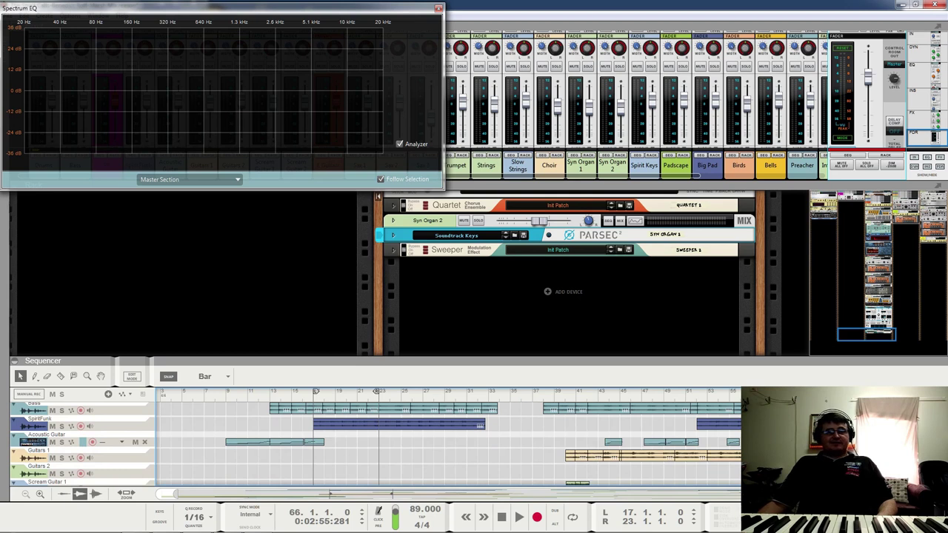
pyautogui.scroll(-5, 444, 444)
pyautogui.scroll(-5, 444, 444)
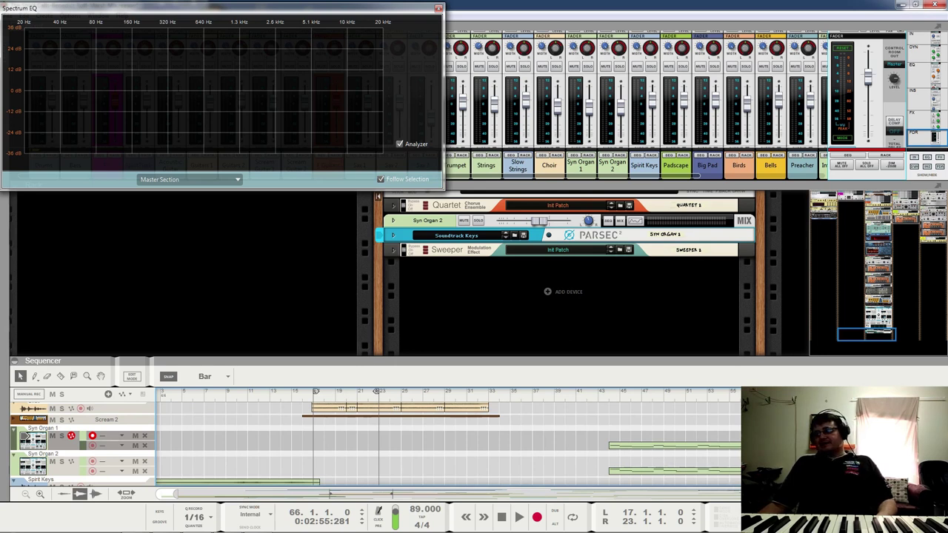
pyautogui.scroll(-6, 444, 444)
pyautogui.scroll(-8, 444, 444)
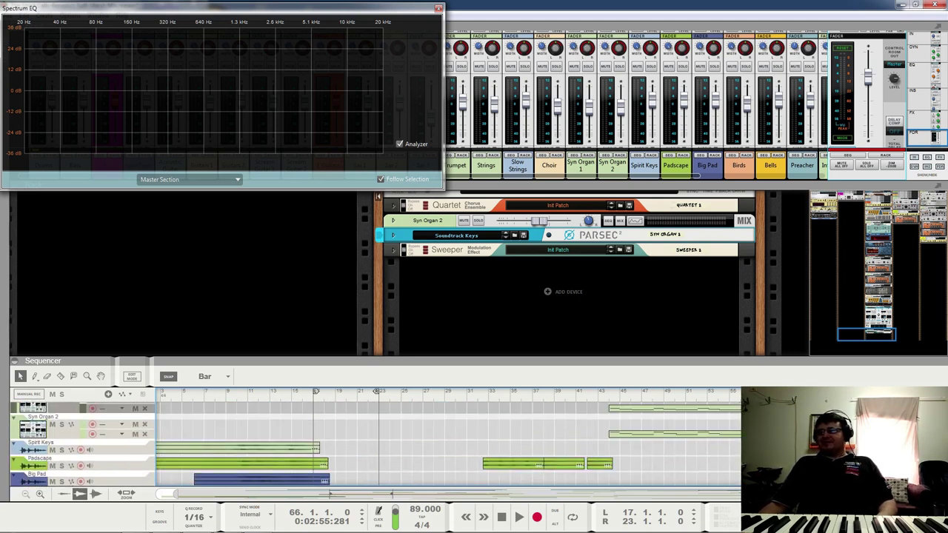
pyautogui.scroll(4, 444, 444)
pyautogui.scroll(-4, 444, 445)
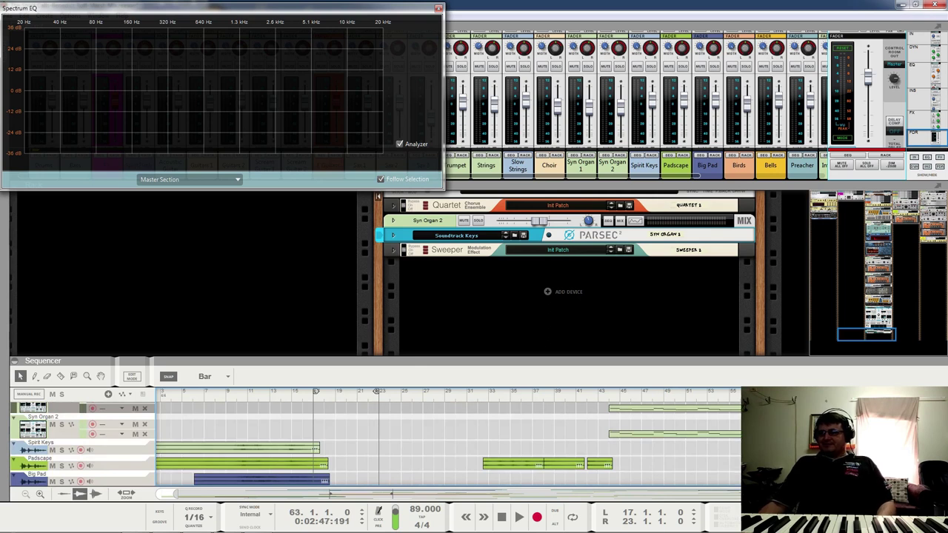
# - Play the mix from bar 63, solo Syn Organ 1 to check its ending, and switch the solo back off
pyautogui.press('space')
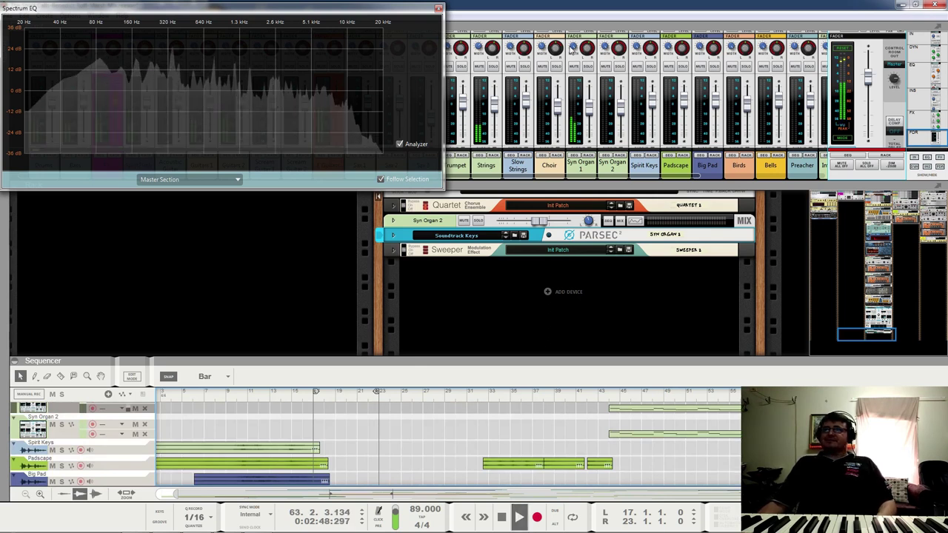
pyautogui.click(590, 169)
pyautogui.click(587, 66)
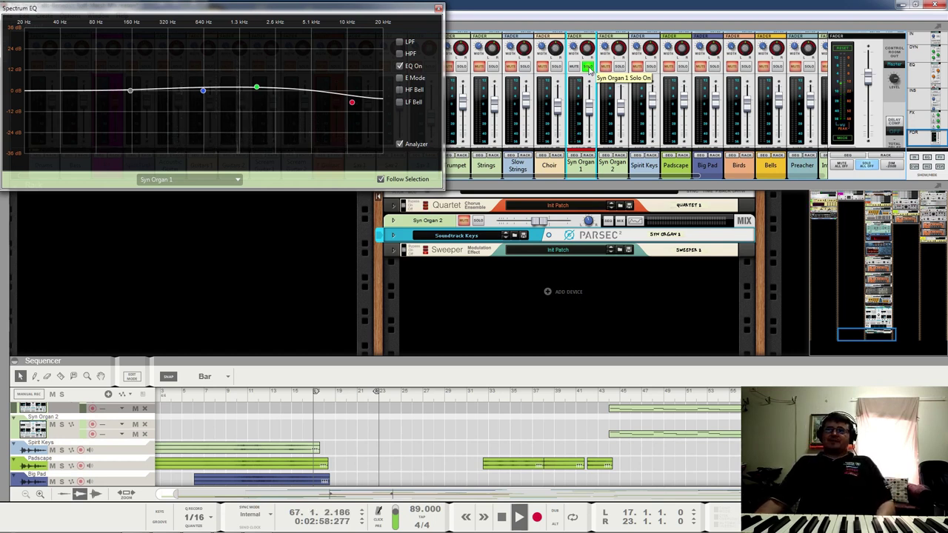
pyautogui.click(588, 68)
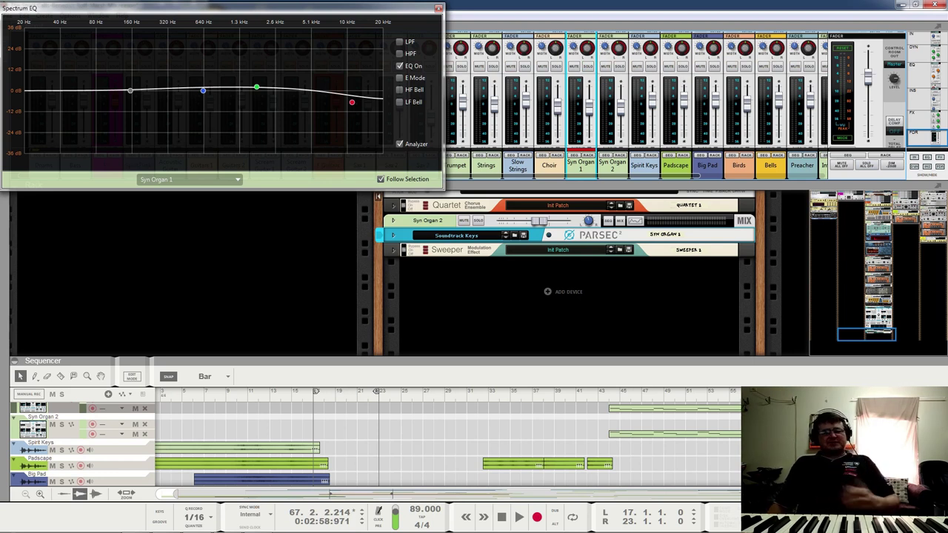
pyautogui.scroll(10, 370, 444)
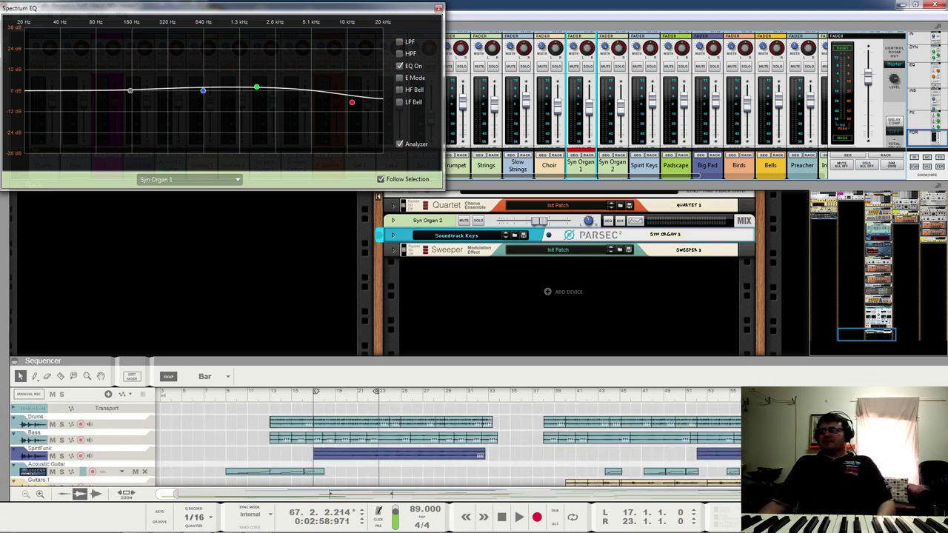
pyautogui.scroll(-4, 699, 433)
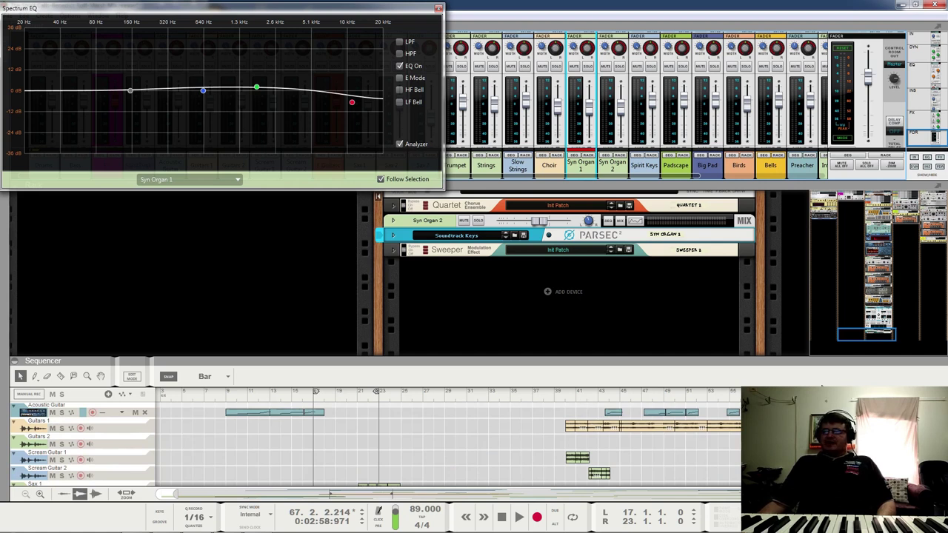
# - Play a short passage of the full mix from bar 63, find the synth organ tracks, and set the playhead to bar 65
pyautogui.press('space')
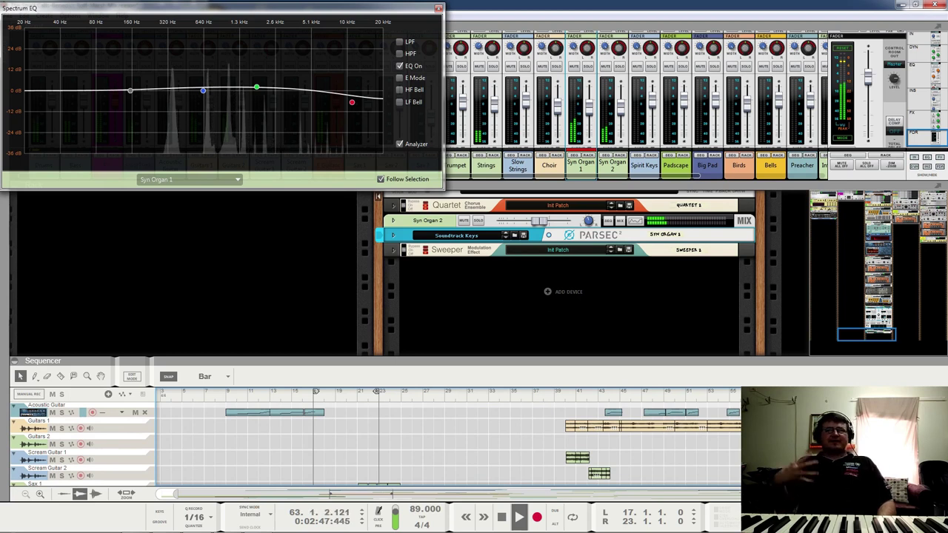
pyautogui.press('space')
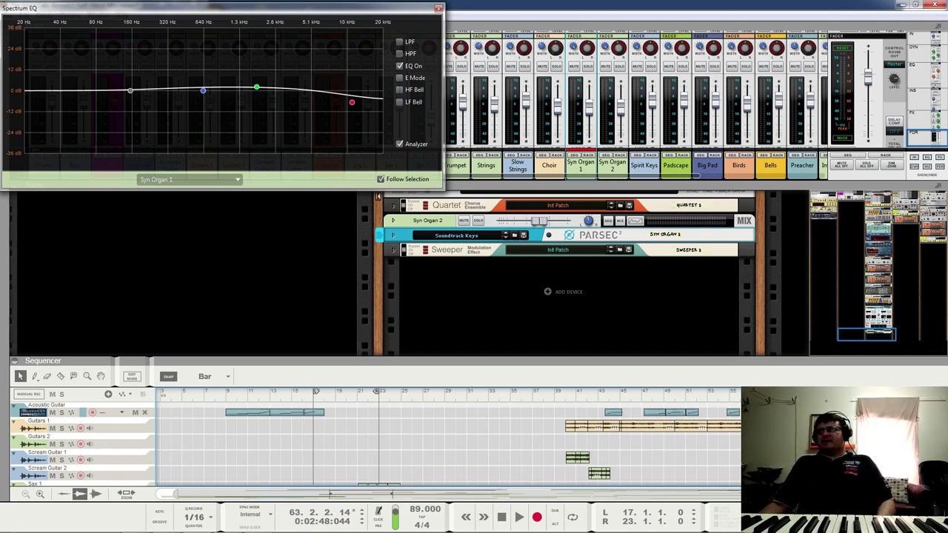
pyautogui.scroll(-3, 739, 461)
pyautogui.scroll(-5, 739, 462)
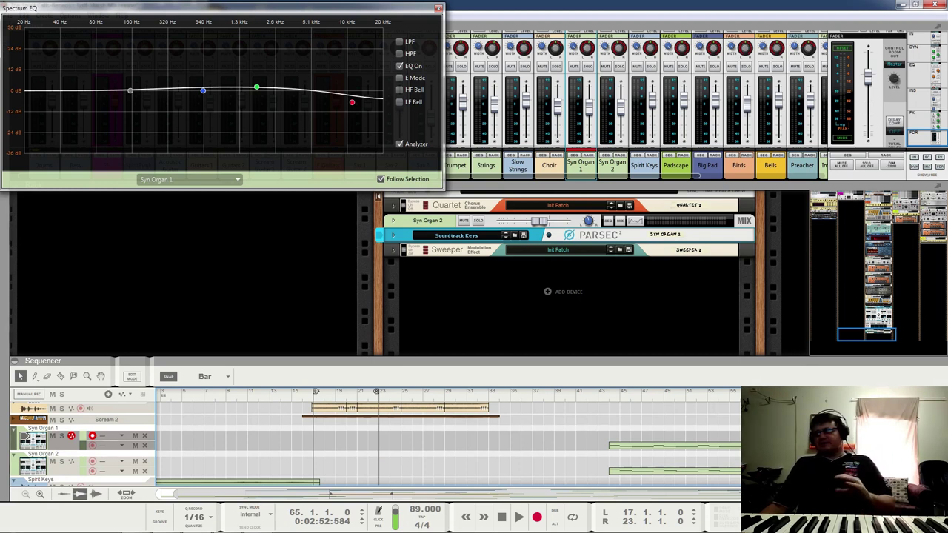
pyautogui.press('KP_8')
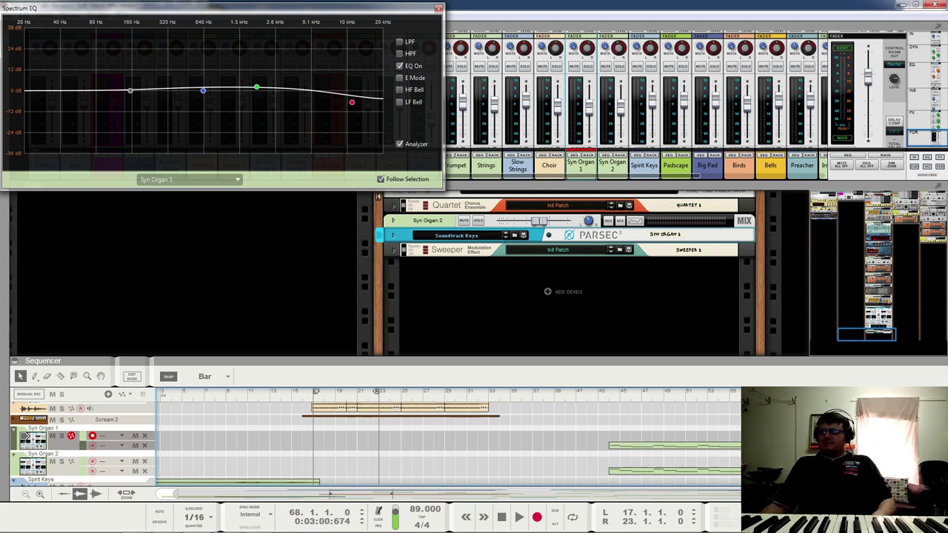
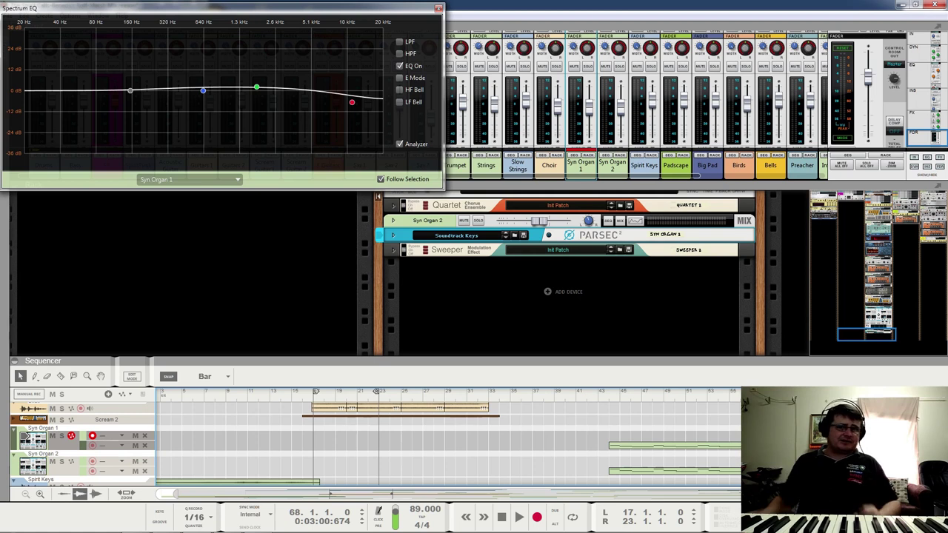
pyautogui.press('KP_7')
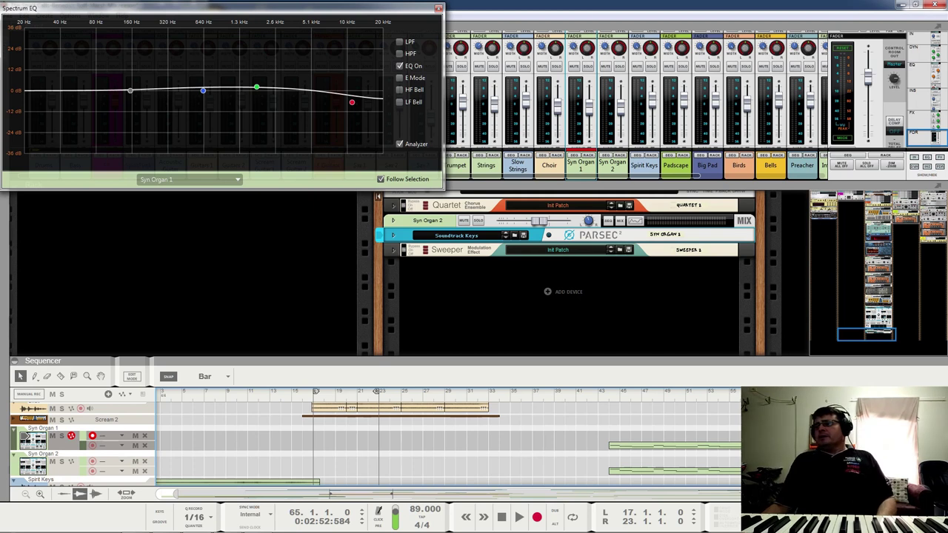
# - Look through the sequencer tracks up to Drums and play the full mix from bar 65 to bar 71
pyautogui.scroll(5, 375, 444)
pyautogui.scroll(-6, 375, 445)
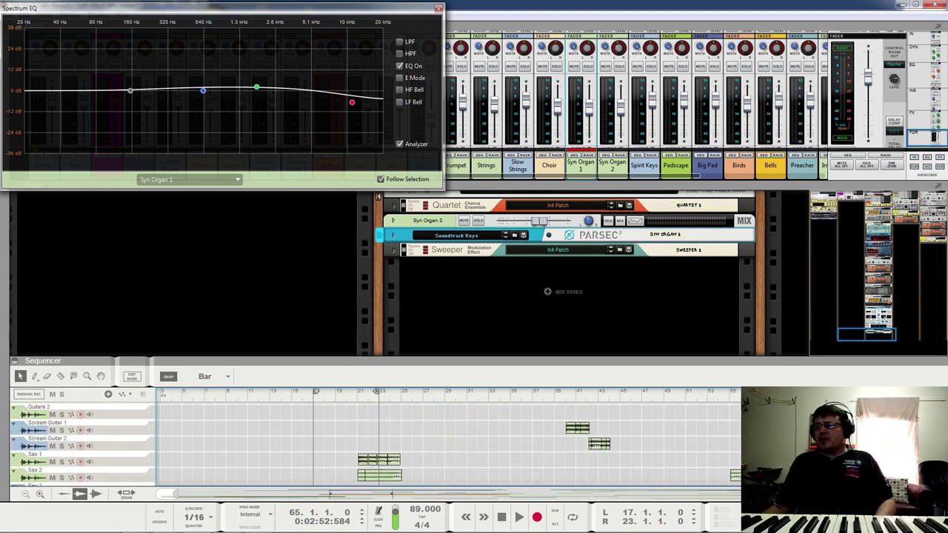
pyautogui.scroll(6, 375, 444)
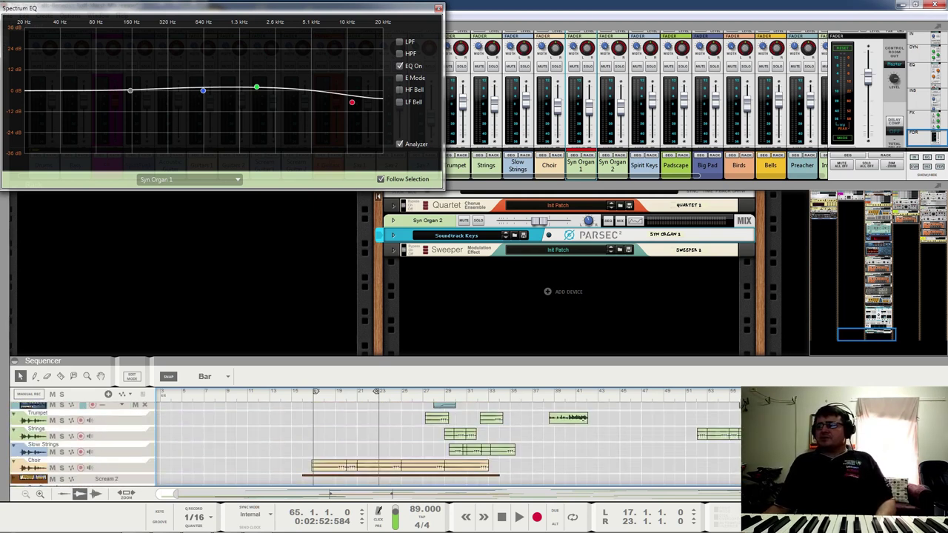
pyautogui.scroll(6, 375, 444)
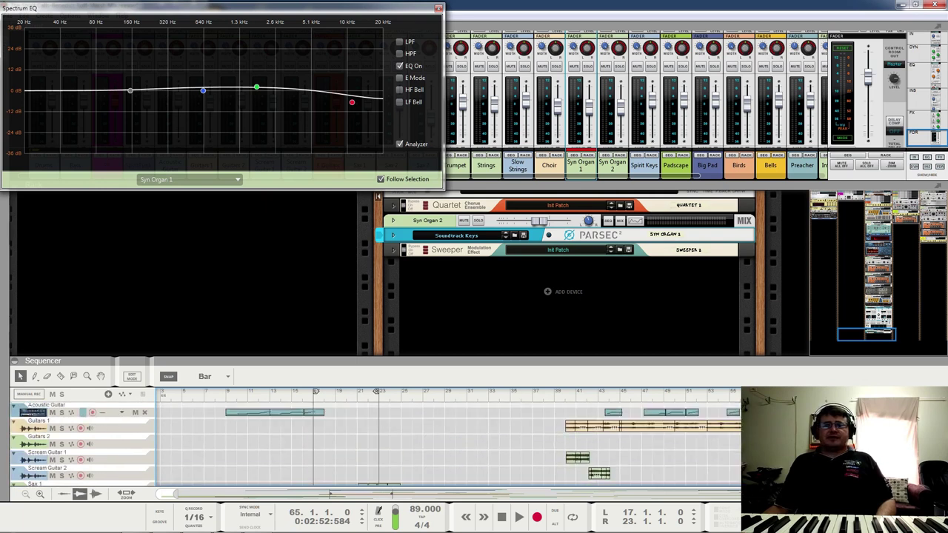
pyautogui.press('space')
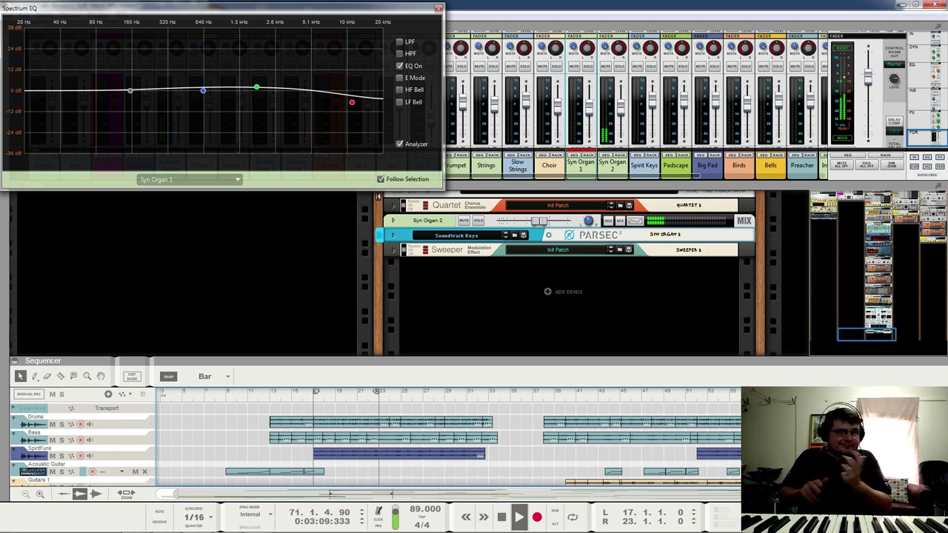
pyautogui.press('space')
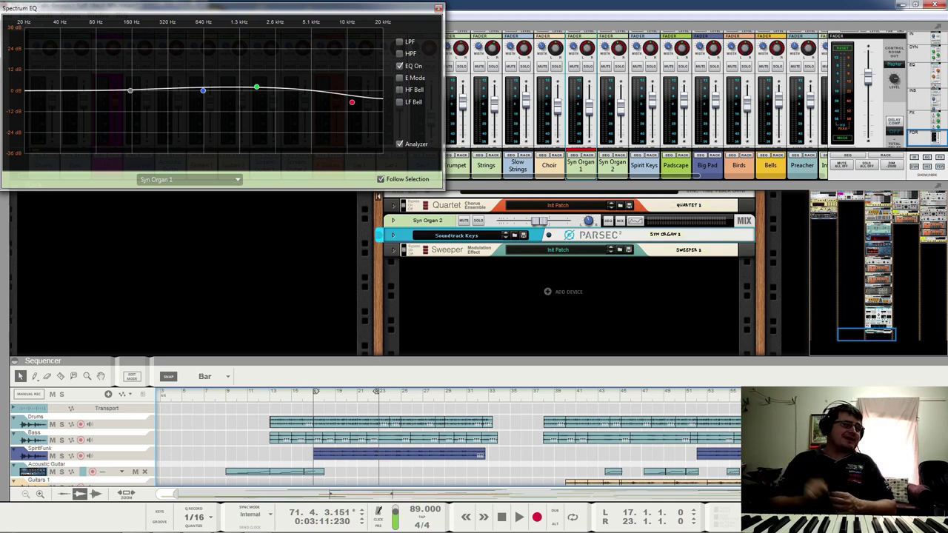
# - Show the vocal tracks and the mixer channels through Vox, and enlarge the mixer area to reveal each channel's output routing
pyautogui.scroll(-10, 376, 444)
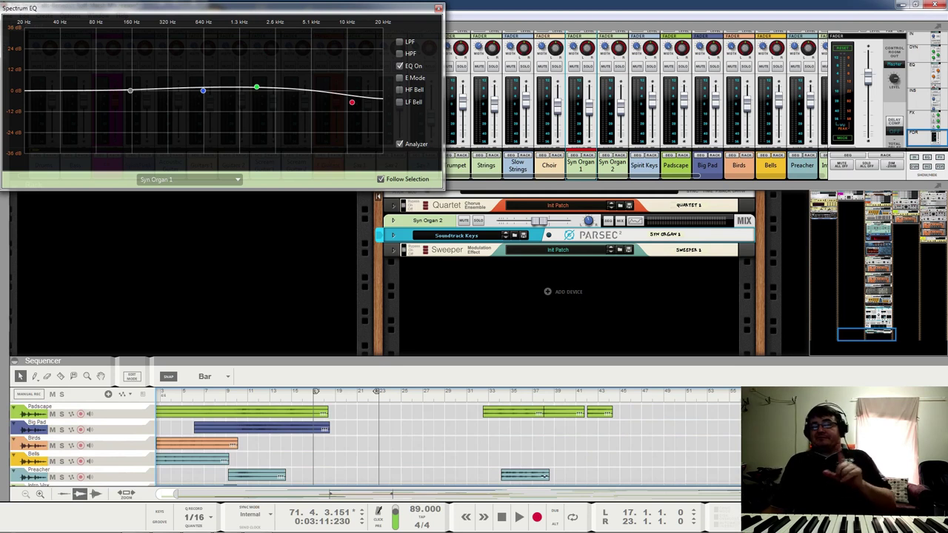
pyautogui.scroll(-10, 376, 444)
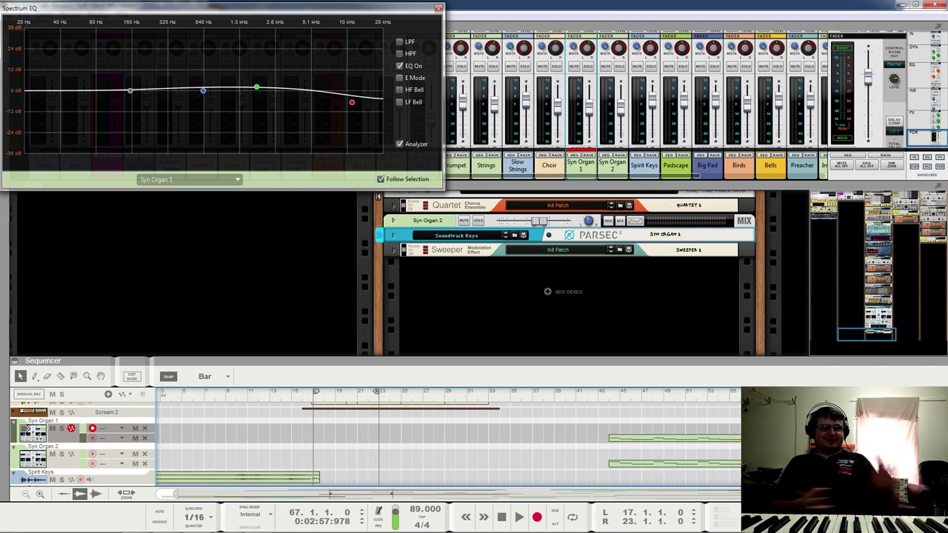
pyautogui.scroll(-10, 370, 445)
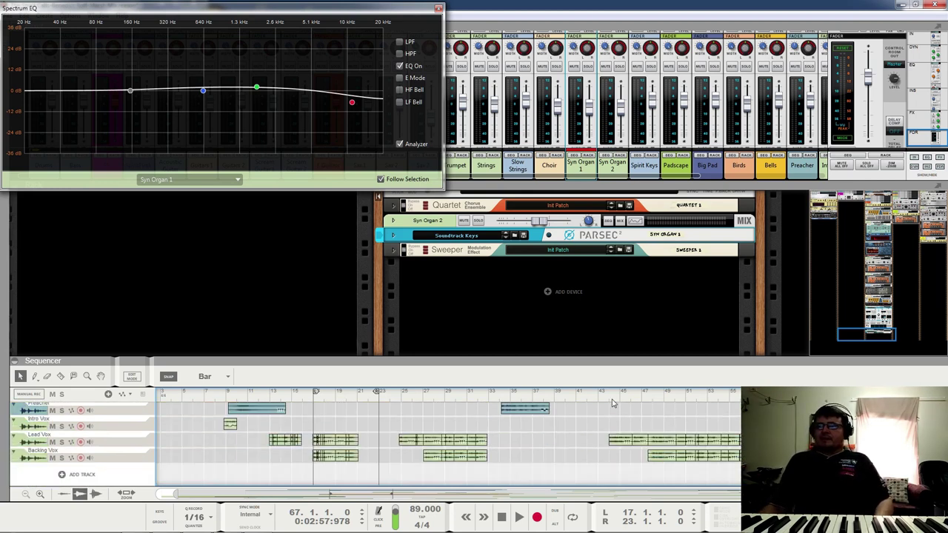
pyautogui.scroll(2, 625, 422)
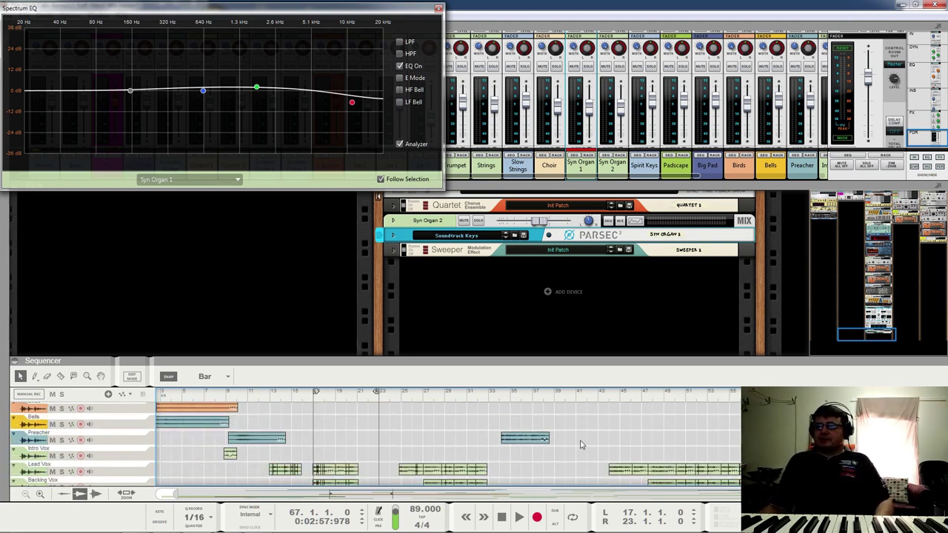
pyautogui.scroll(-2, 667, 444)
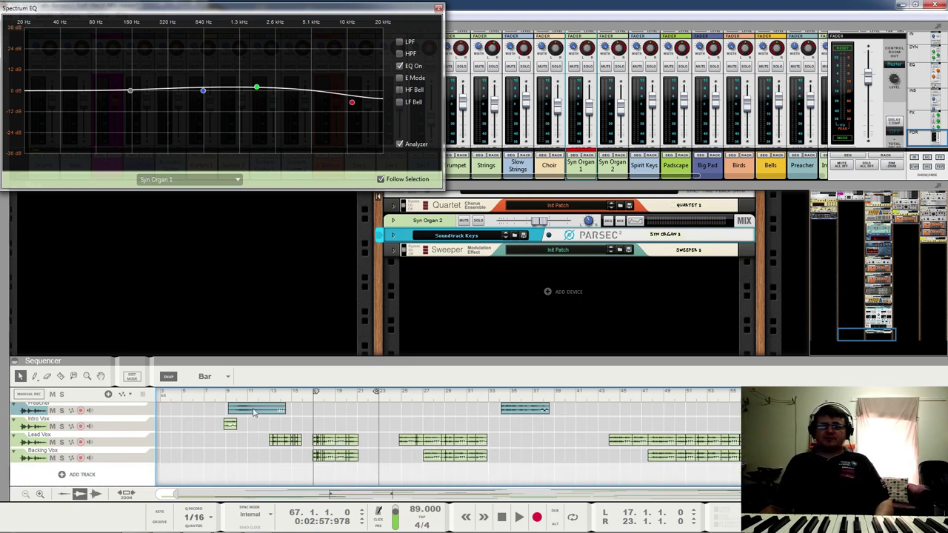
pyautogui.moveTo(662, 177); pyautogui.dragTo(891, 185)
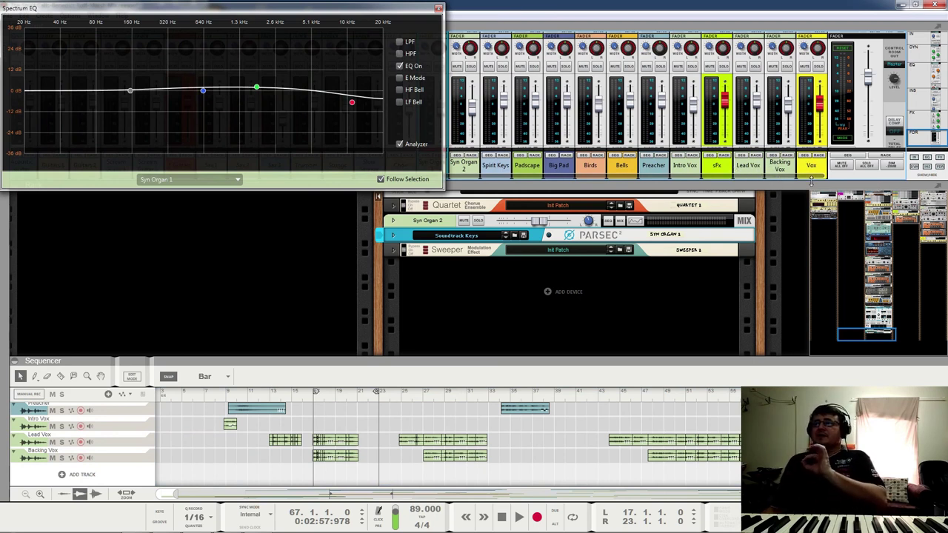
pyautogui.moveTo(811, 182); pyautogui.dragTo(816, 176)
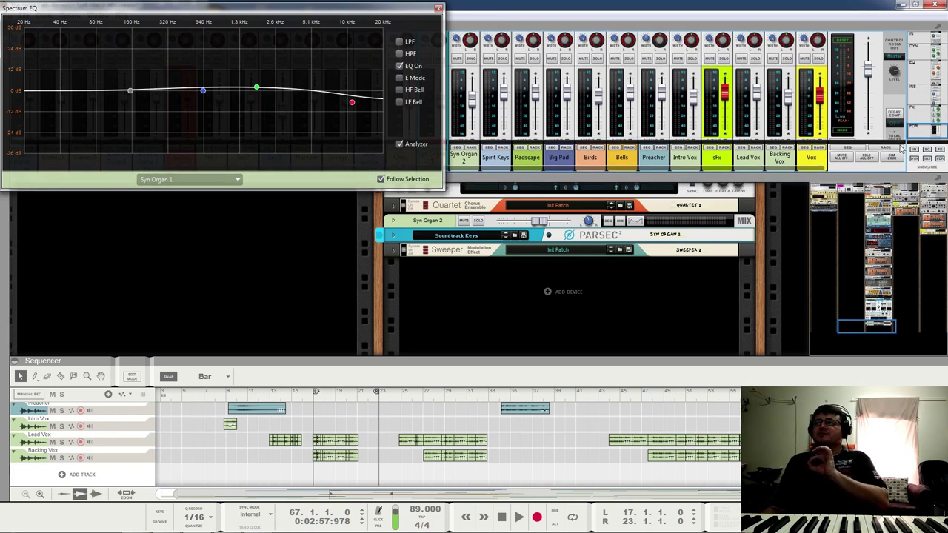
pyautogui.moveTo(798, 183); pyautogui.dragTo(807, 194)
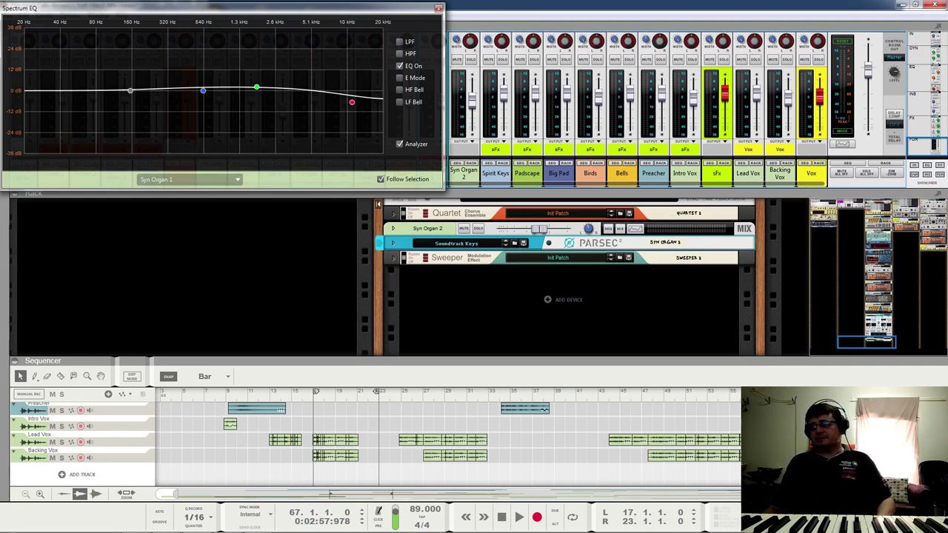
# - Play the mix from bar 44 and solo the Lead Vox channel to hear the vocal alone
pyautogui.click(609, 400)
pyautogui.press('space')
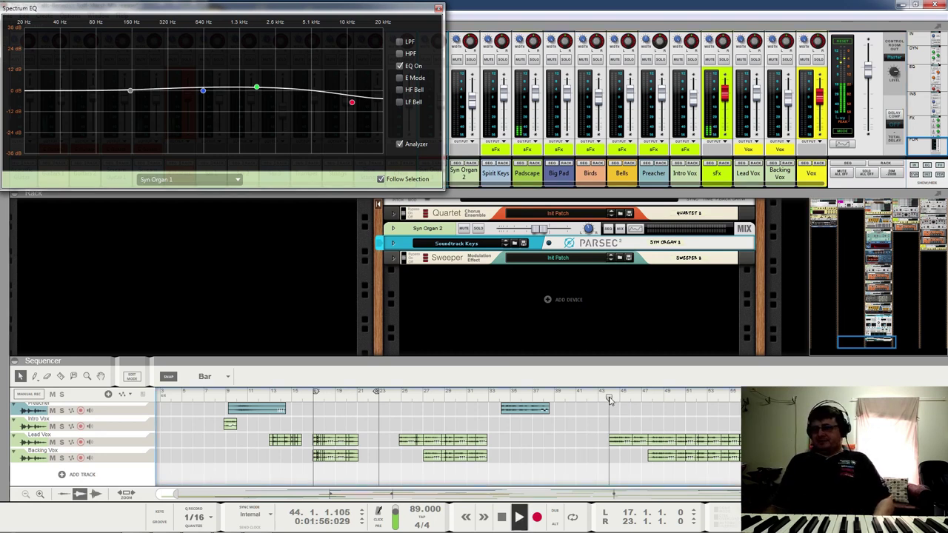
pyautogui.click(754, 60)
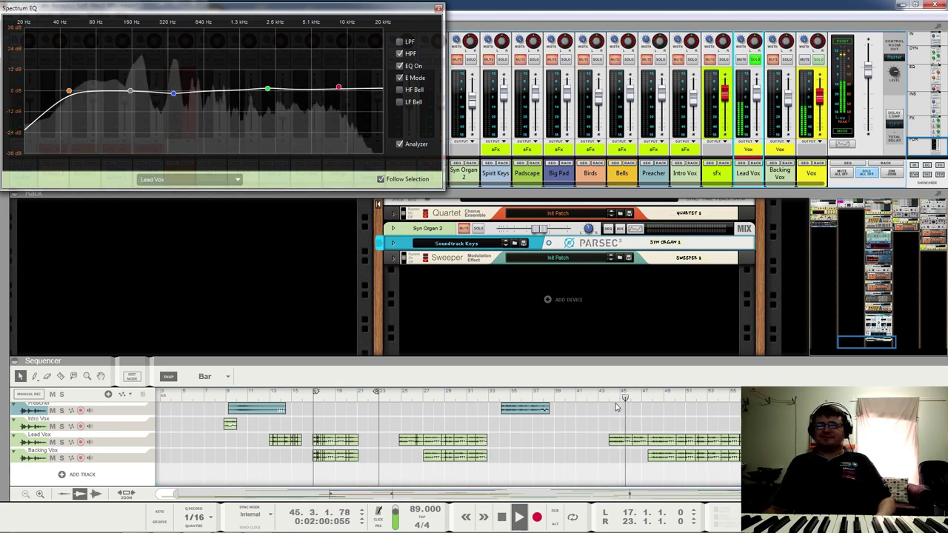
pyautogui.press('space')
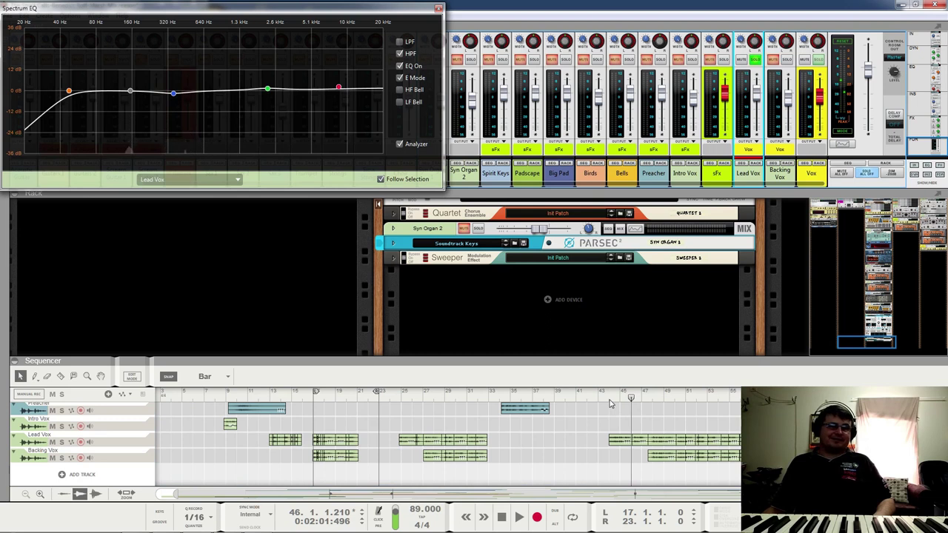
# - Play the soloed Lead Vox from bar 25 and again from about bar 43 to compare the two passages
pyautogui.click(610, 400)
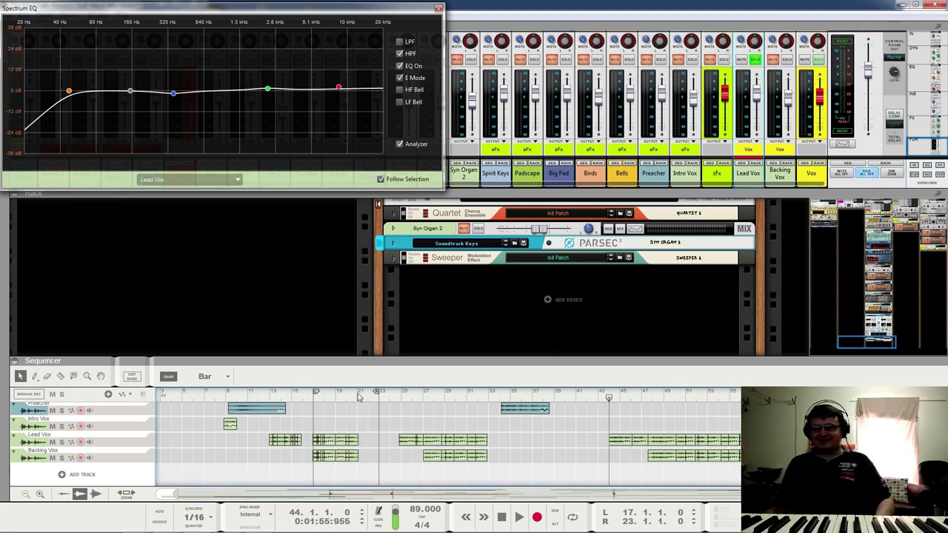
pyautogui.click(399, 403)
pyautogui.press('space')
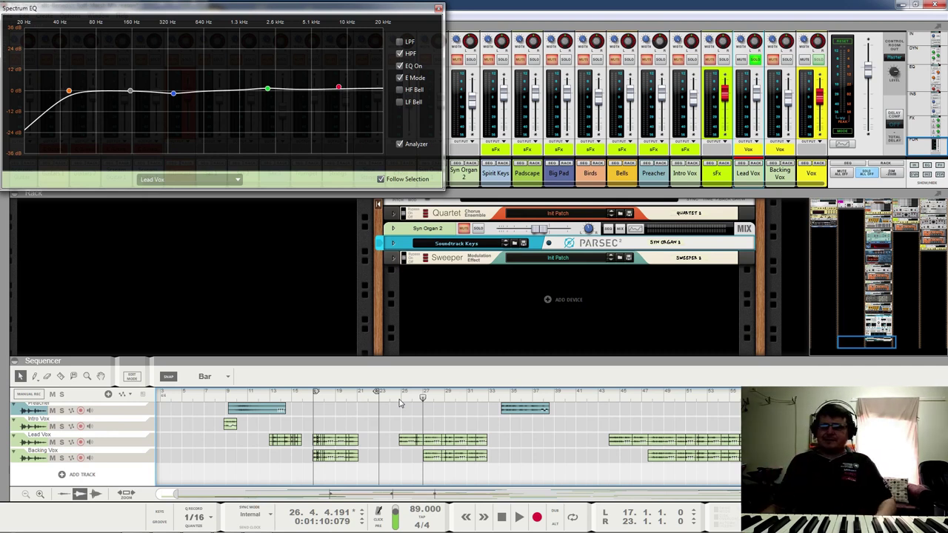
pyautogui.click(601, 398)
pyautogui.press('space')
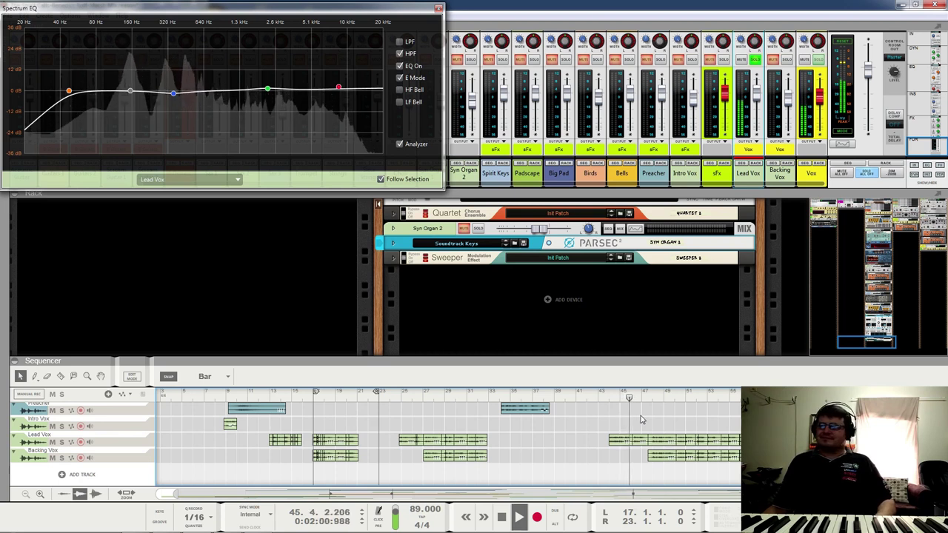
pyautogui.press('space')
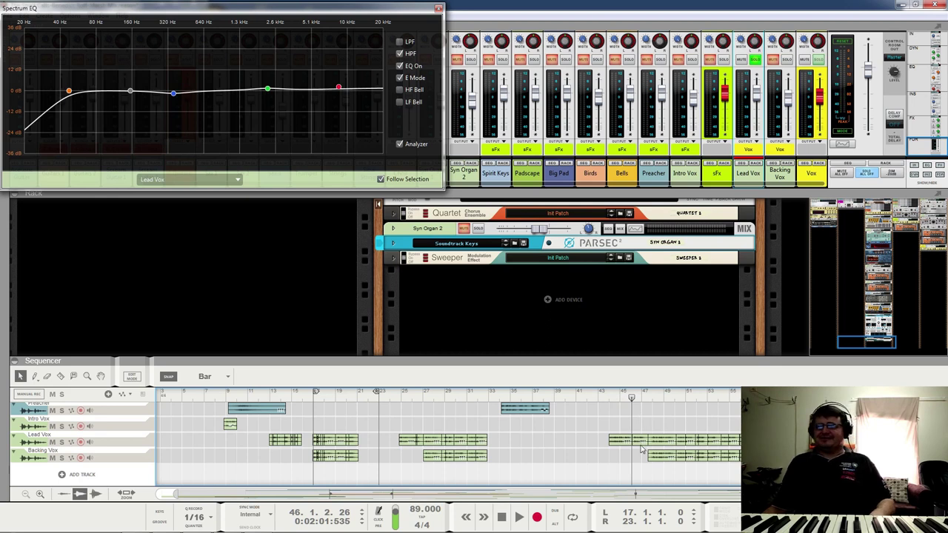
# - Play the soloed Lead Vox onward from bar 46
pyautogui.scroll(10, 641, 448)
pyautogui.scroll(-10, 639, 441)
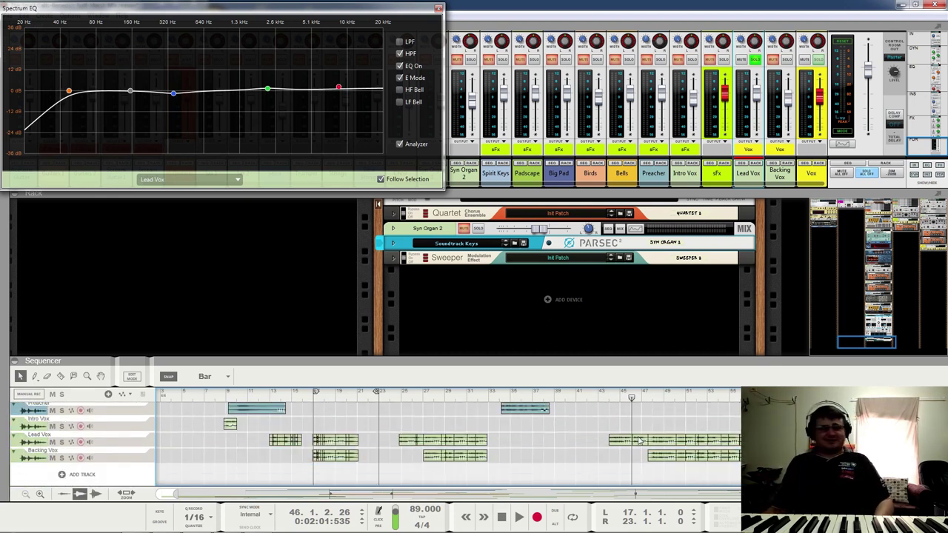
pyautogui.press('space')
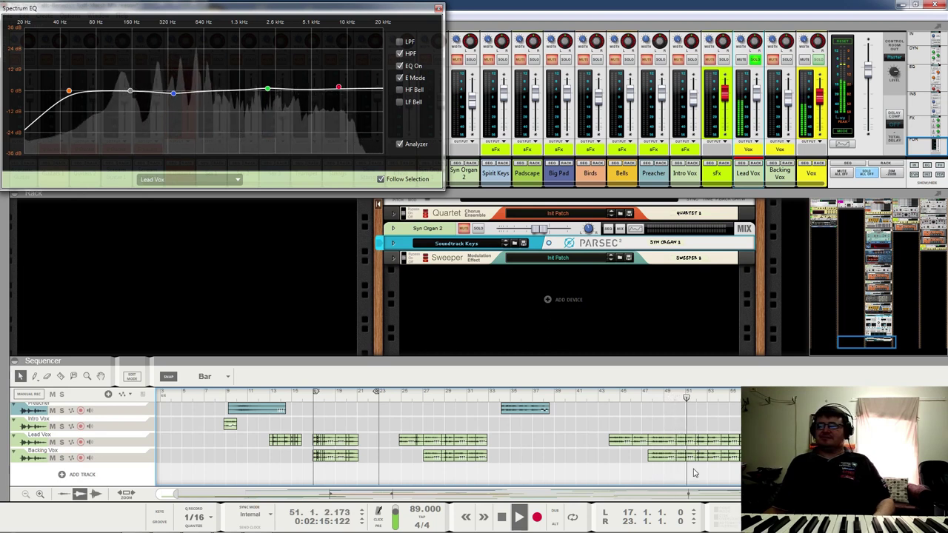
# - Switch off the Lead Vox solo and play the full mix from bar 49 to hear the vocal in context
pyautogui.scroll(10, 692, 469)
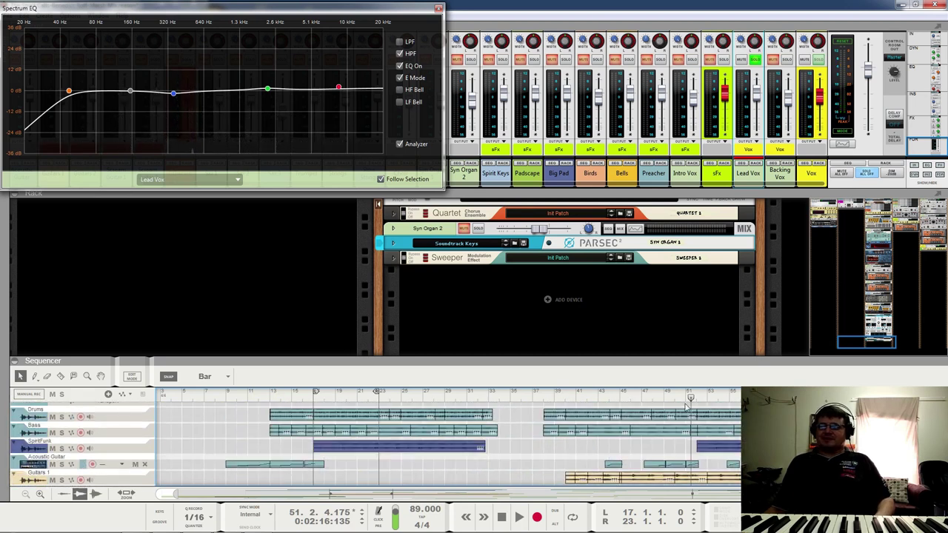
pyautogui.click(662, 400)
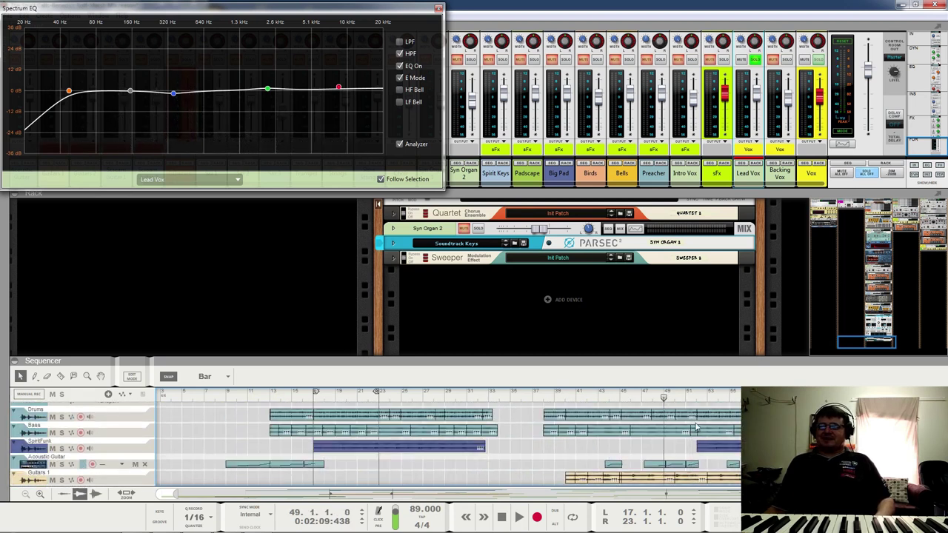
pyautogui.click(756, 60)
pyautogui.press('space')
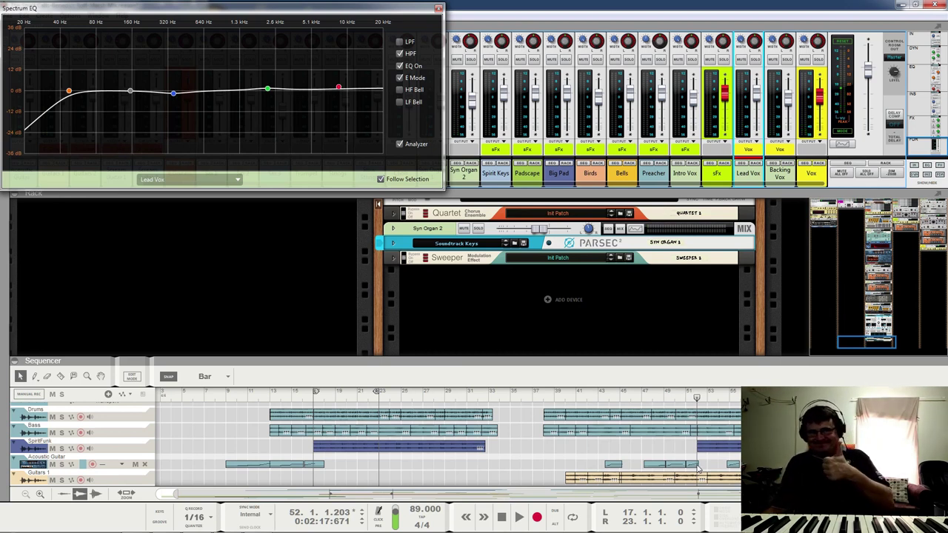
# - Play the full mix onward from bar 52 and bring the Lead Vox channel's DeEsser, Leveler and Saturation Knob into view in the rack
pyautogui.scroll(-10, 696, 466)
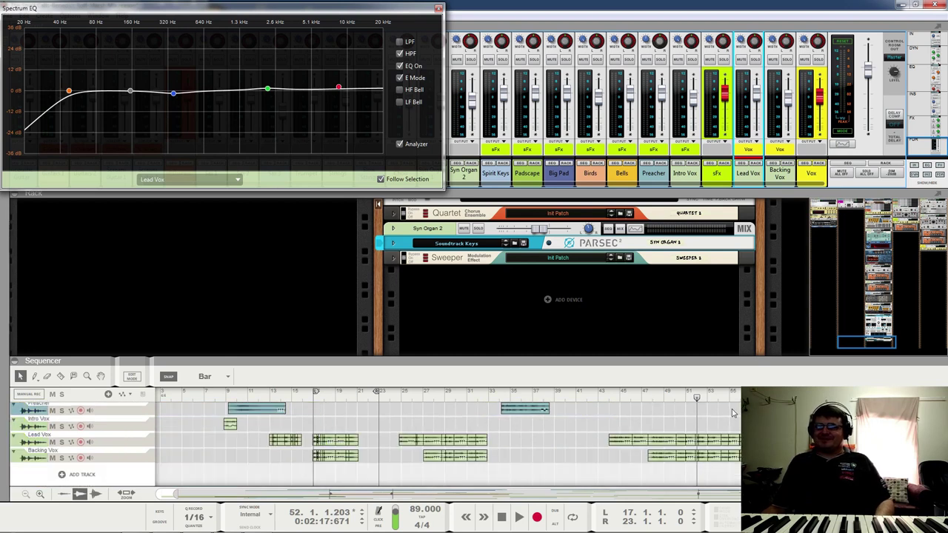
pyautogui.press('space')
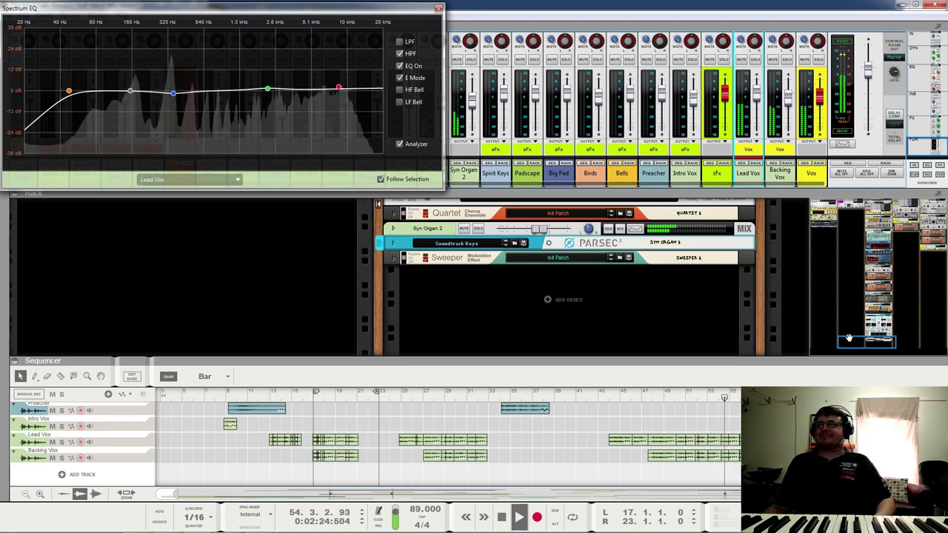
pyautogui.click(878, 222)
pyautogui.scroll(-10, 546, 226)
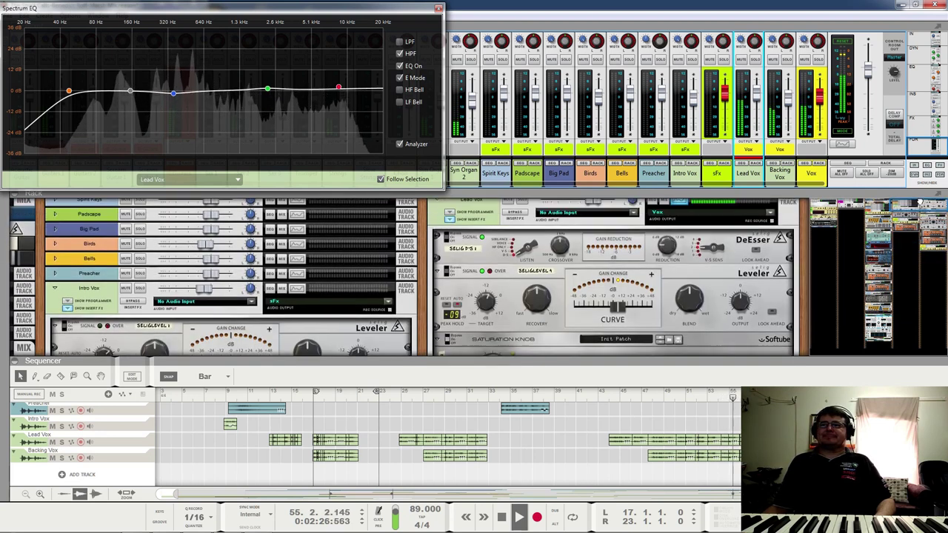
pyautogui.press('space')
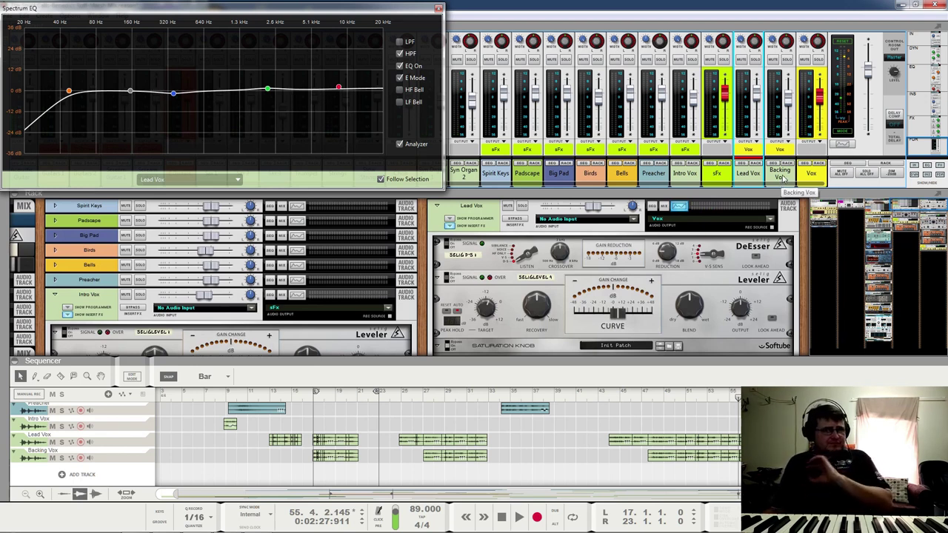
# - Solo the Lead Vox channel and play it from bar 46 and again from bar 44
pyautogui.click(756, 60)
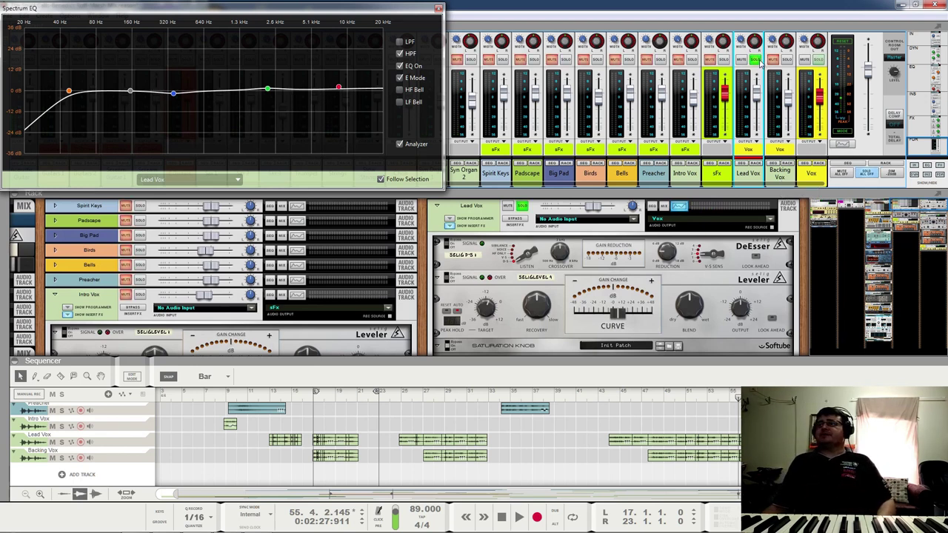
pyautogui.click(628, 392)
pyautogui.press('space')
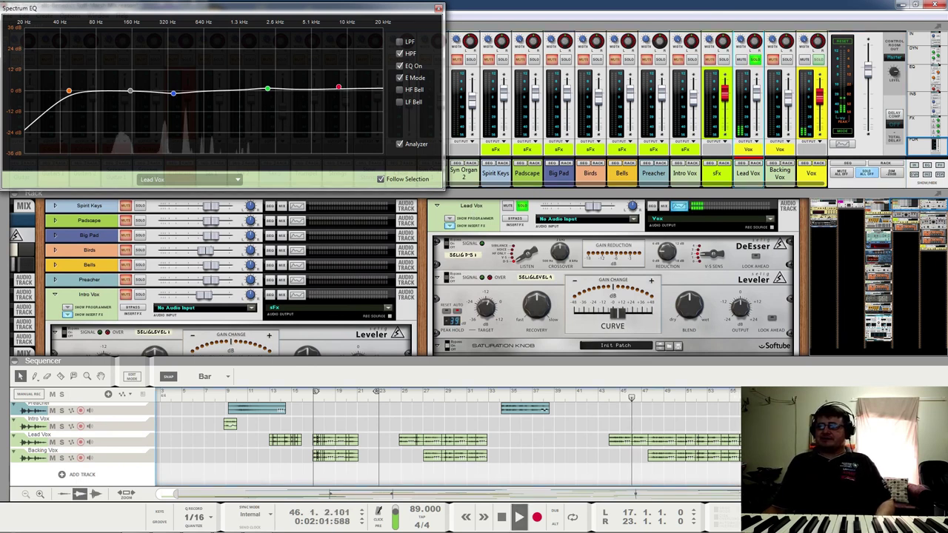
pyautogui.click(613, 391)
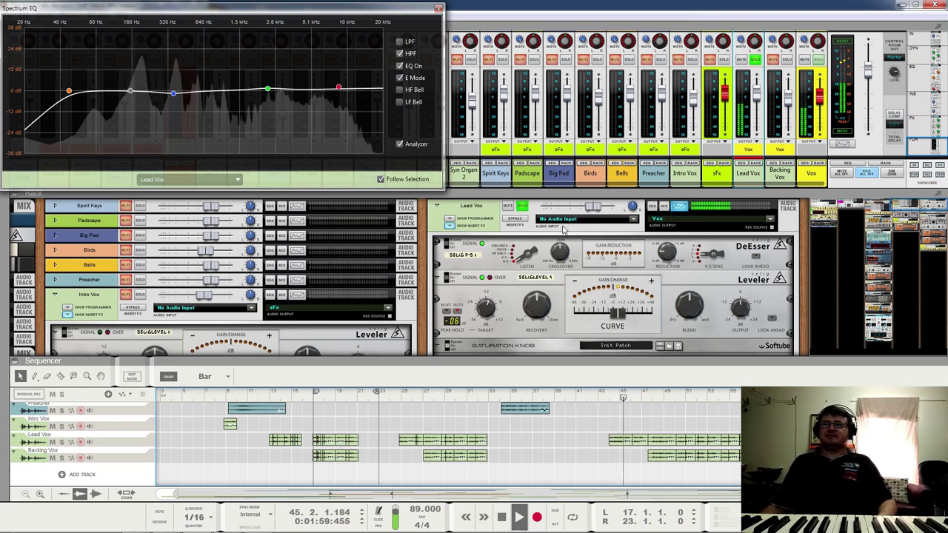
# - Enlarge the rack area and bring the Lead Vox's DeEsser, Leveler and Saturation Knob fully into view together
pyautogui.click(447, 284)
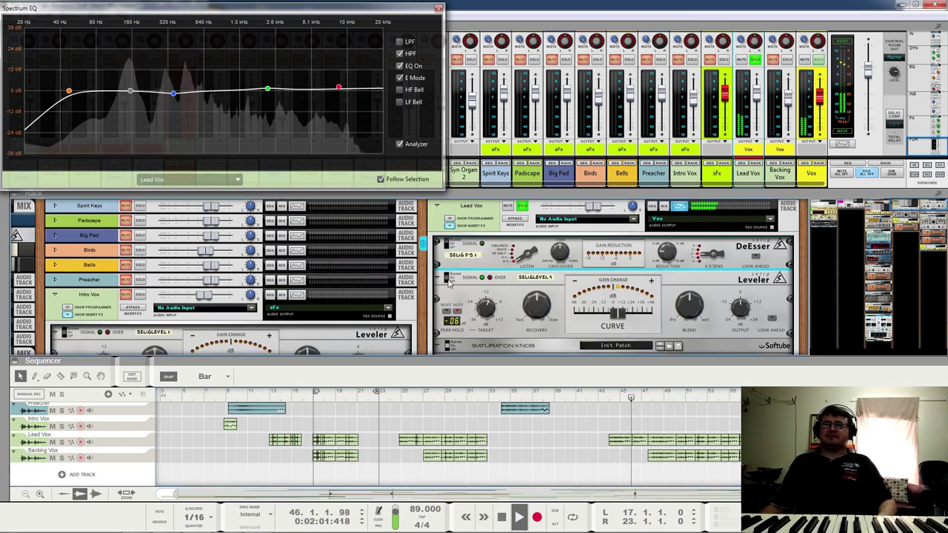
pyautogui.click(449, 344)
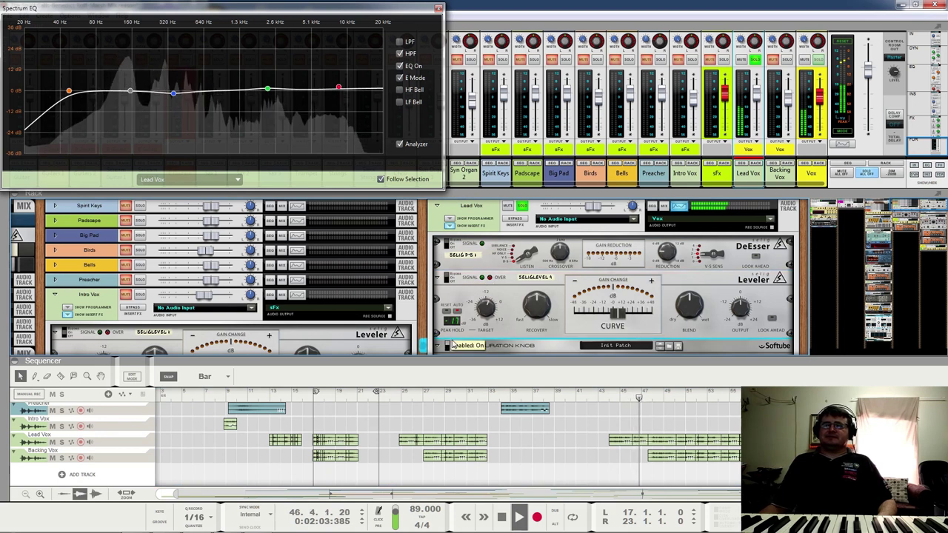
pyautogui.scroll(-3, 470, 309)
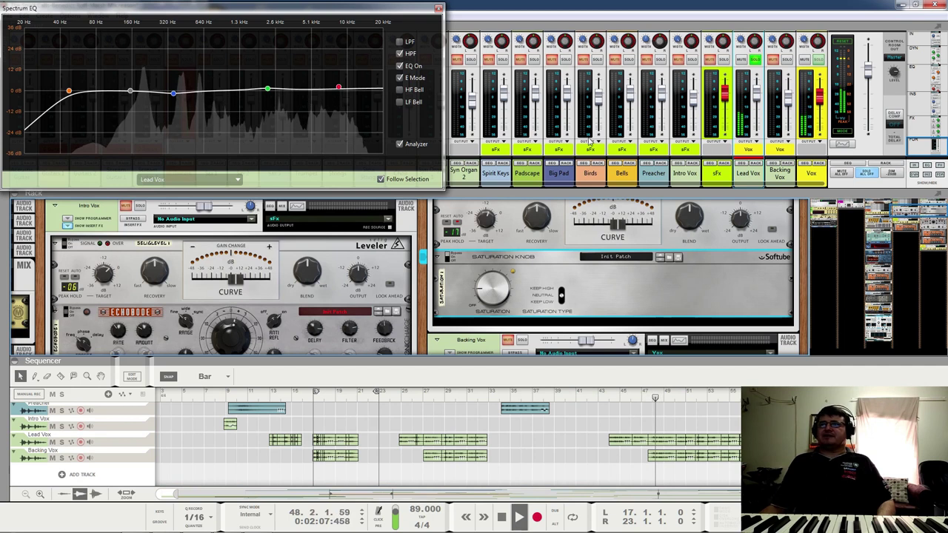
pyautogui.moveTo(708, 358); pyautogui.dragTo(709, 406)
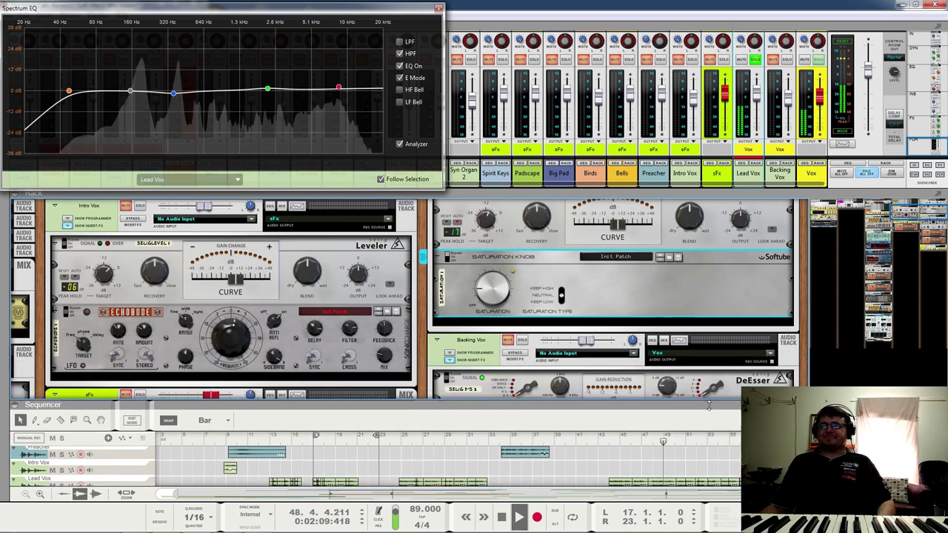
pyautogui.click(917, 212)
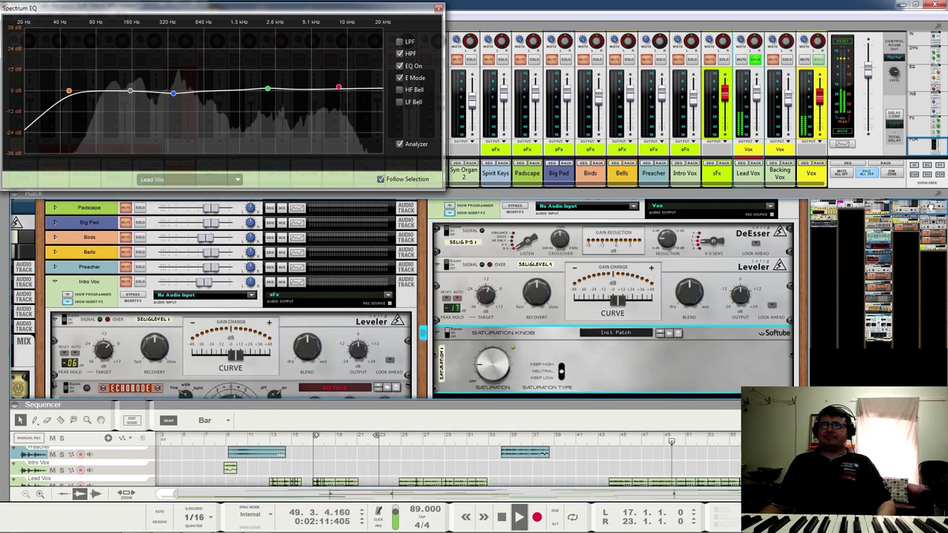
# - Compare the soloed Lead Vox with its DeEsser bypassed and enabled, replaying from bar 47
pyautogui.click(446, 231)
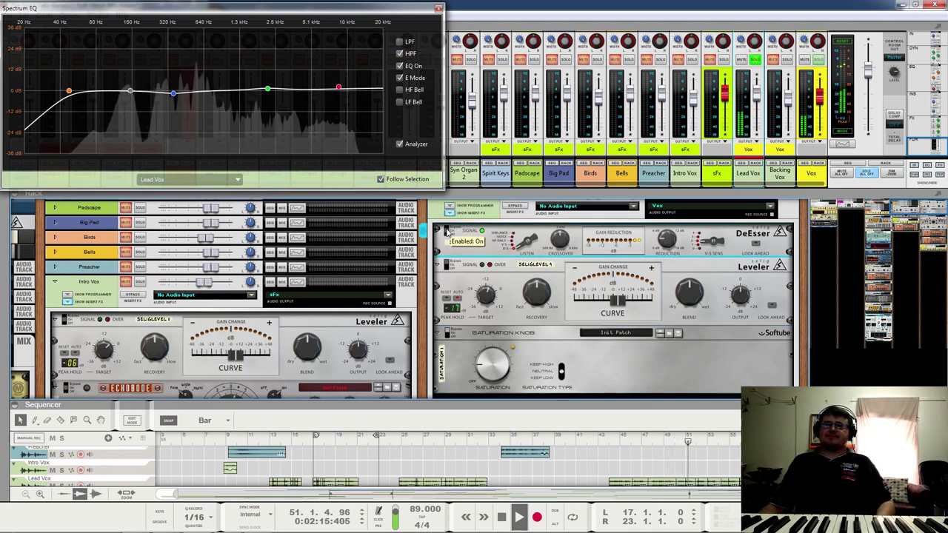
pyautogui.click(643, 443)
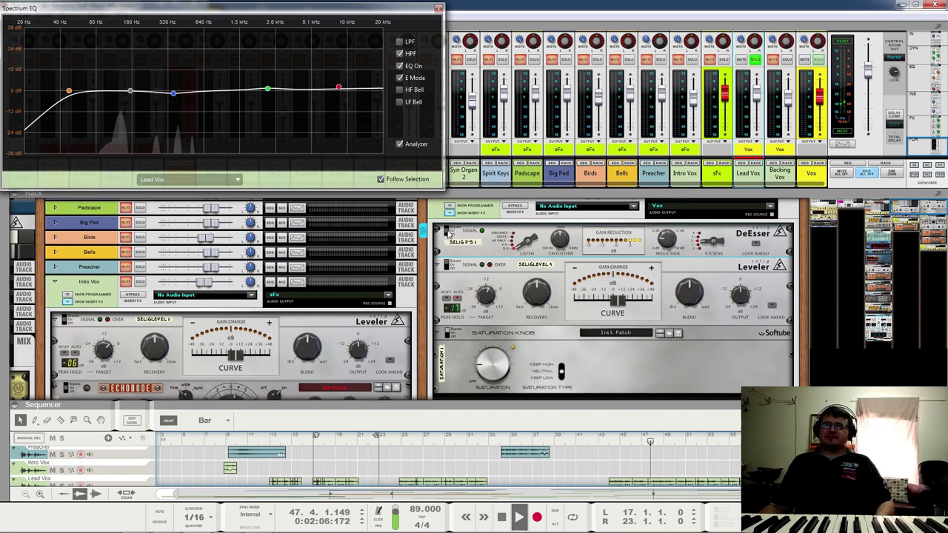
pyautogui.click(458, 230)
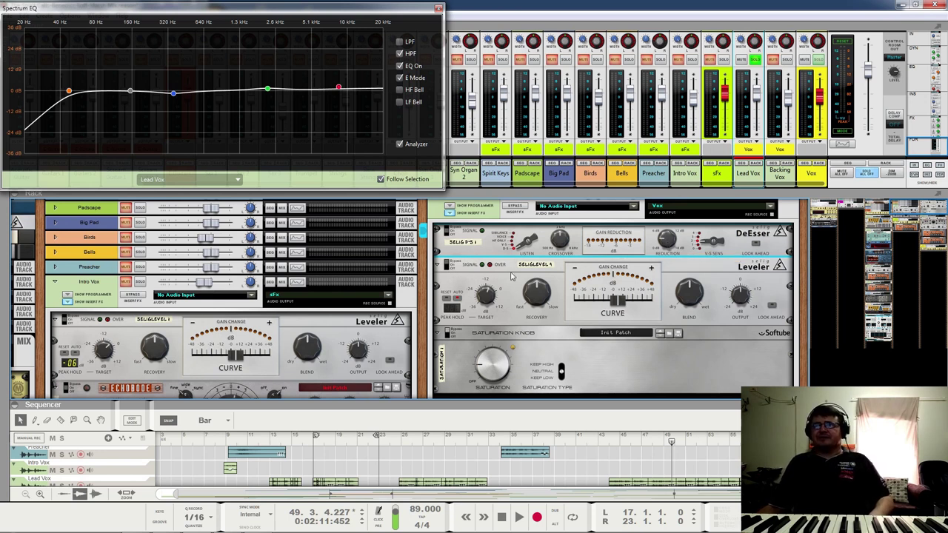
# - Play the soloed Lead Vox onward from bar 49, bypass its Leveler for comparison and switch it back on
pyautogui.click(450, 268)
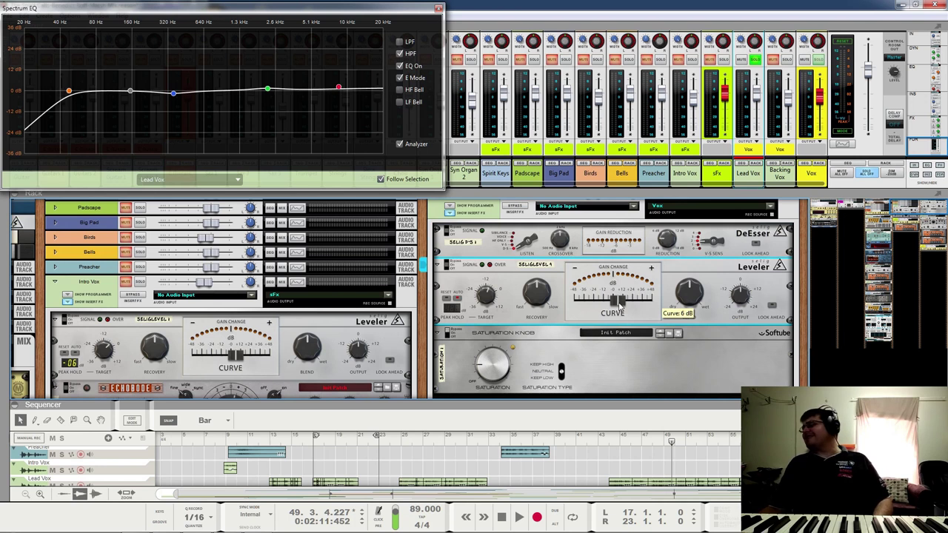
pyautogui.press('space')
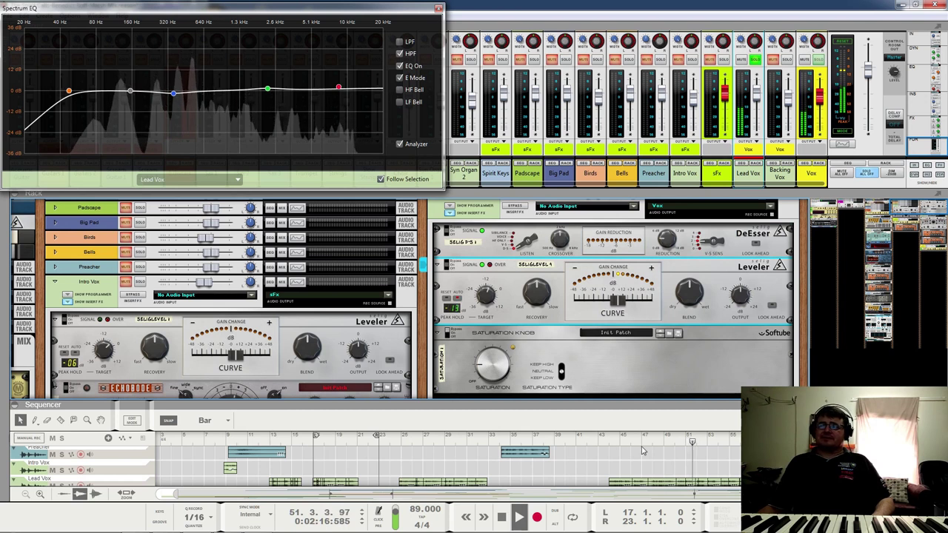
pyautogui.click(449, 266)
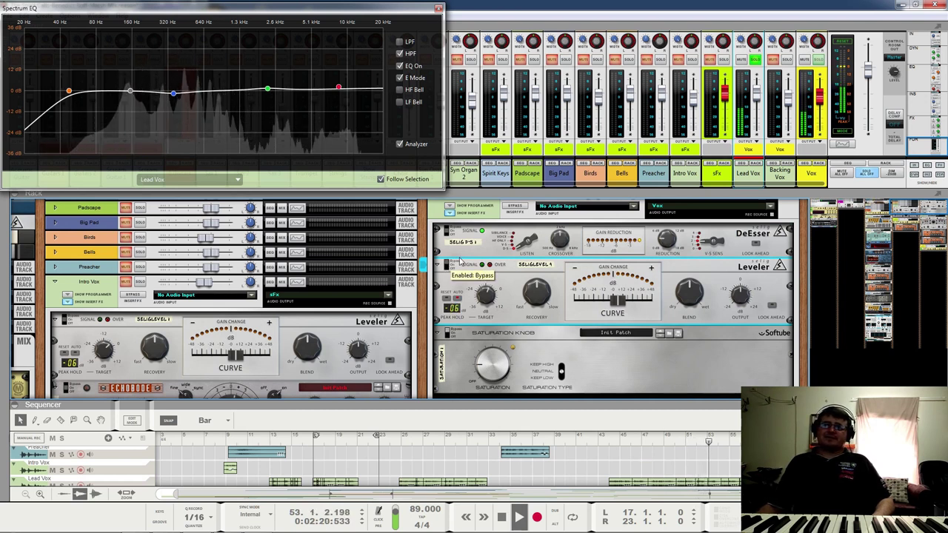
pyautogui.click(459, 265)
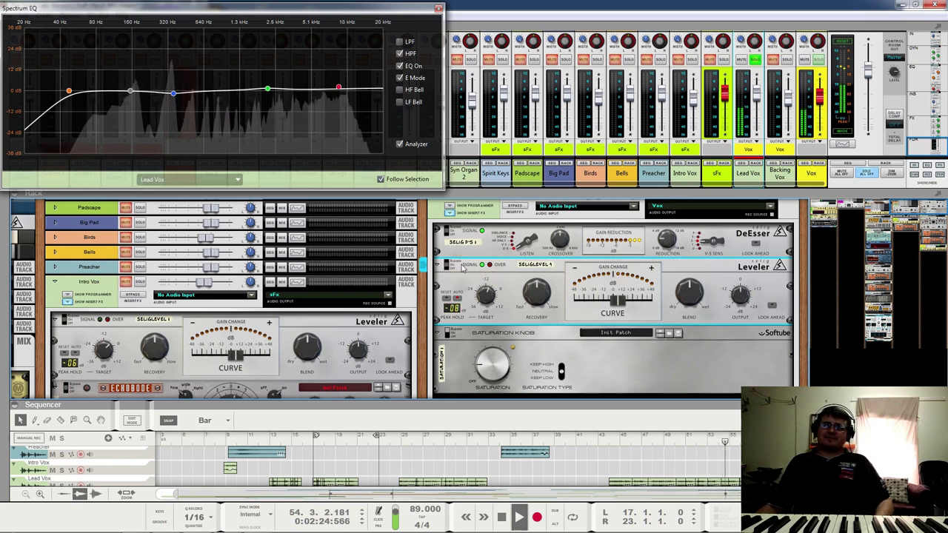
pyautogui.moveTo(490, 295)
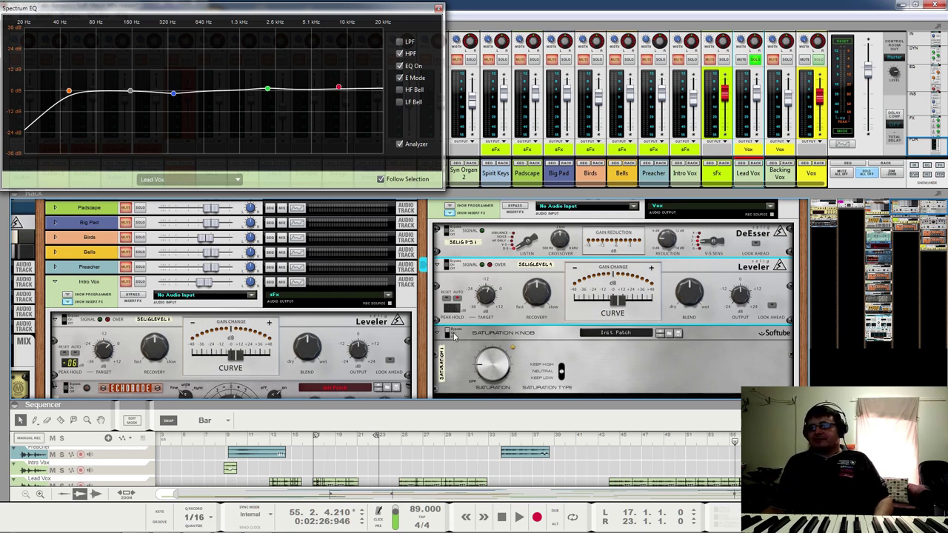
# - Play the soloed Lead Vox from bar 53, bypass the Saturation Knob for comparison and switch it back on
pyautogui.click(710, 443)
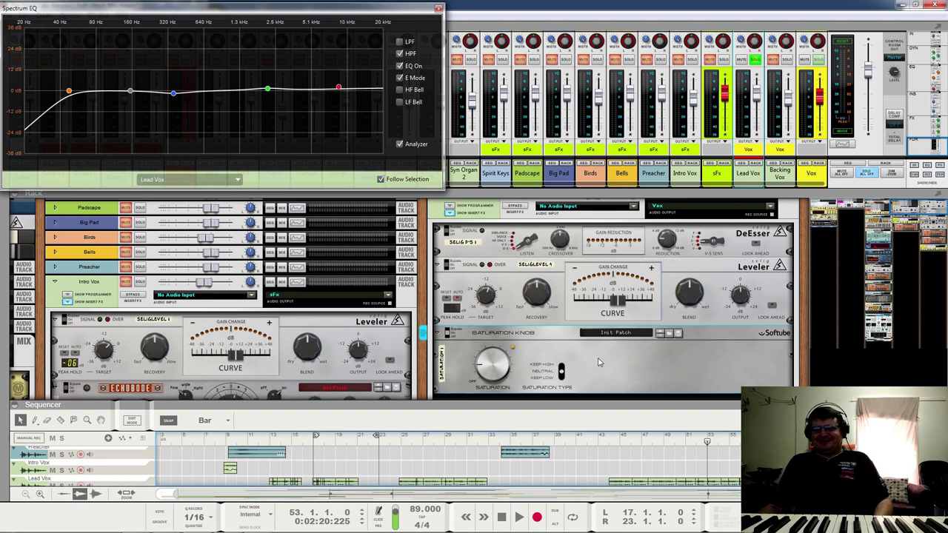
pyautogui.press('space')
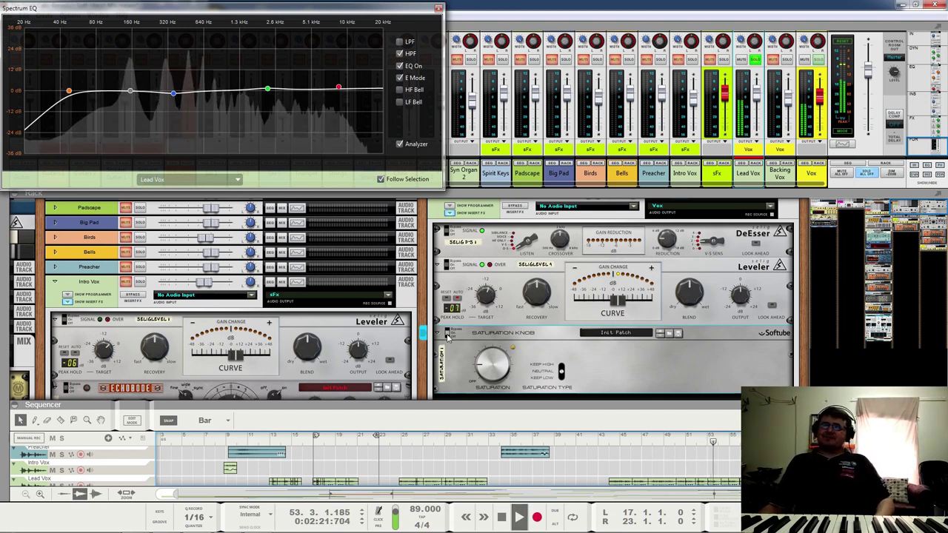
pyautogui.click(447, 336)
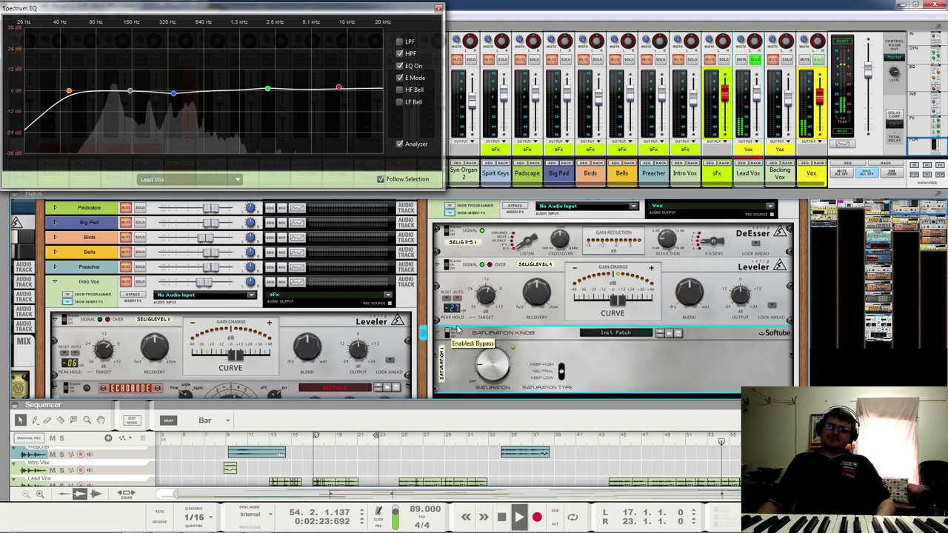
pyautogui.click(454, 333)
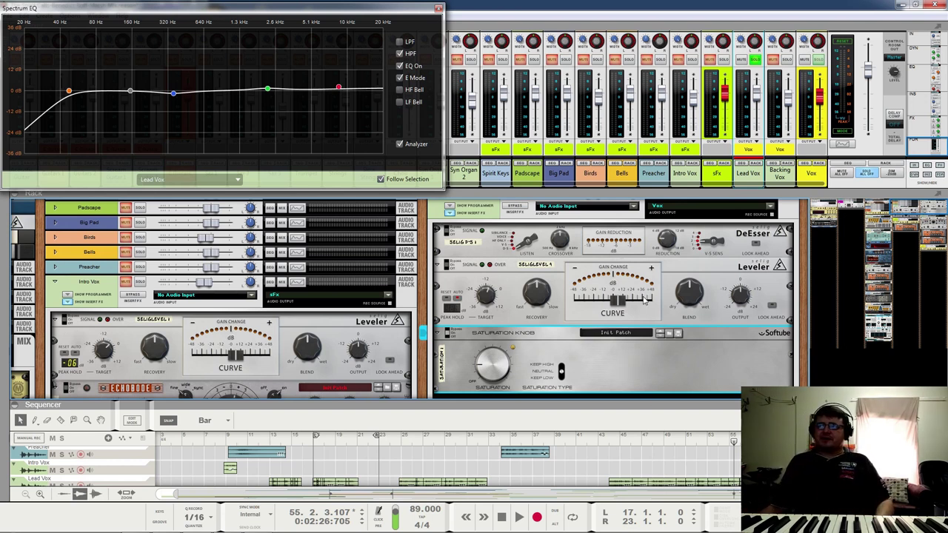
# - Play the soloed Lead Vox onward from bar 55 and toggle the bypass of all its insert effects for comparison
pyautogui.moveTo(636, 309)
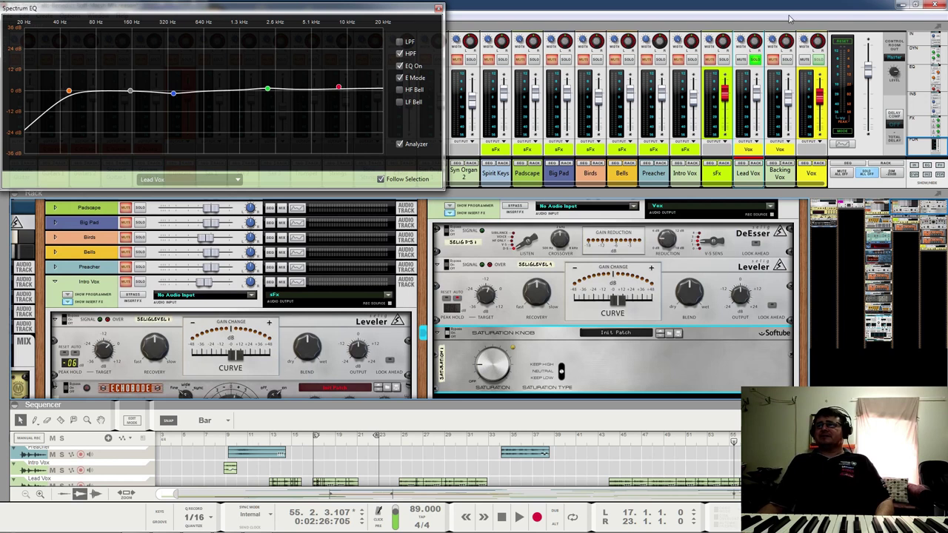
pyautogui.press('space')
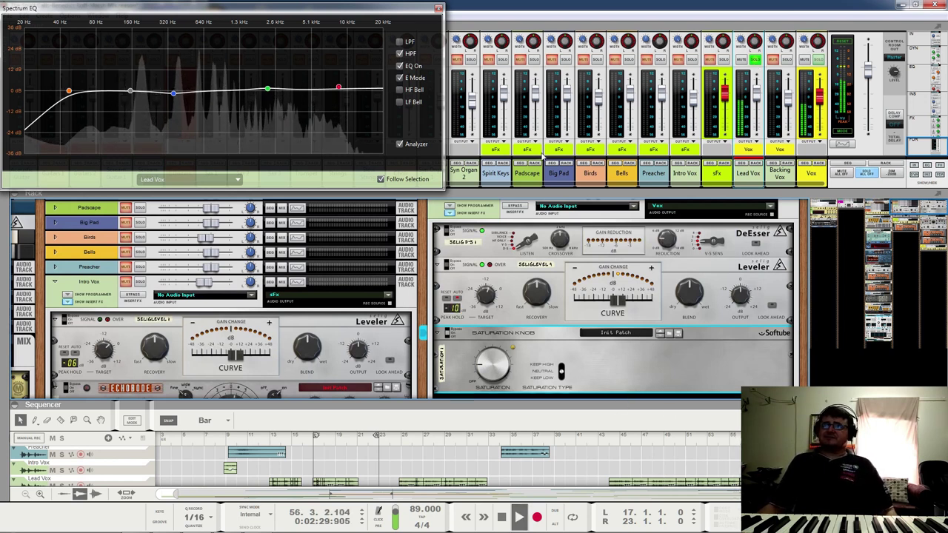
pyautogui.click(517, 206)
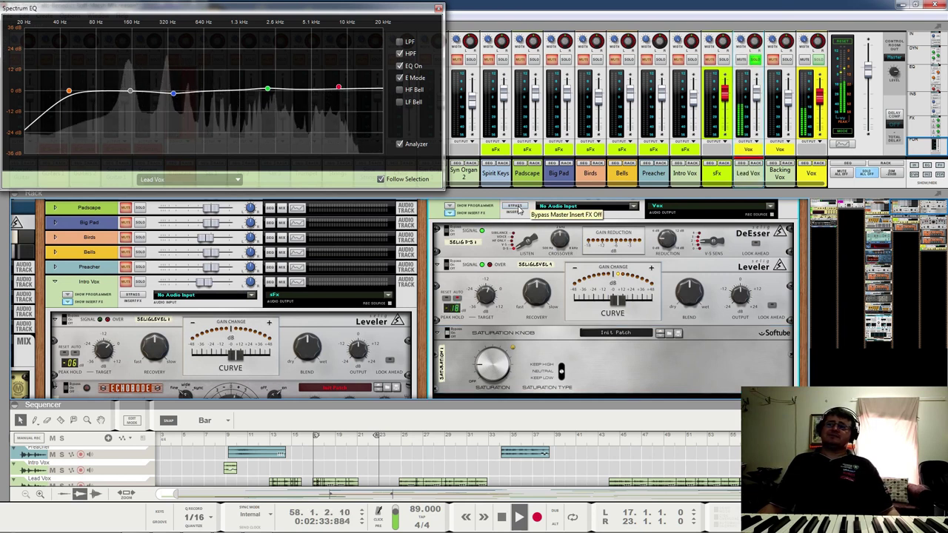
# - Switch off FX send 1 on the Vox bus, replay from bar 48, and switch the send on again to compare
pyautogui.scroll(5, 758, 31)
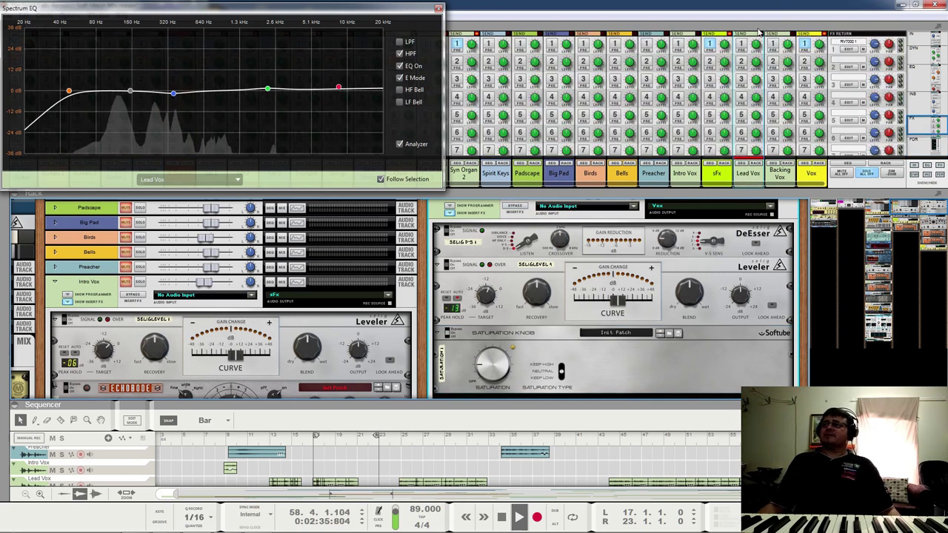
pyautogui.click(804, 46)
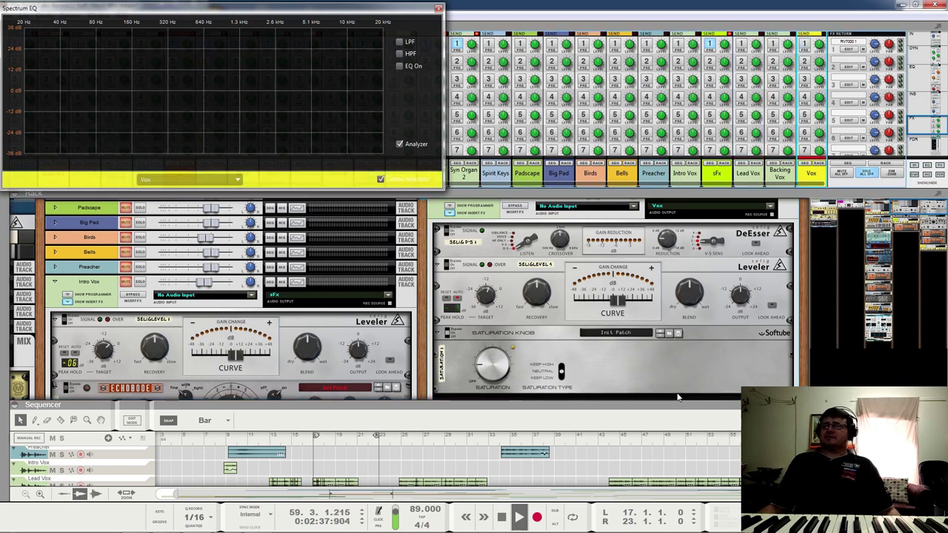
pyautogui.click(652, 439)
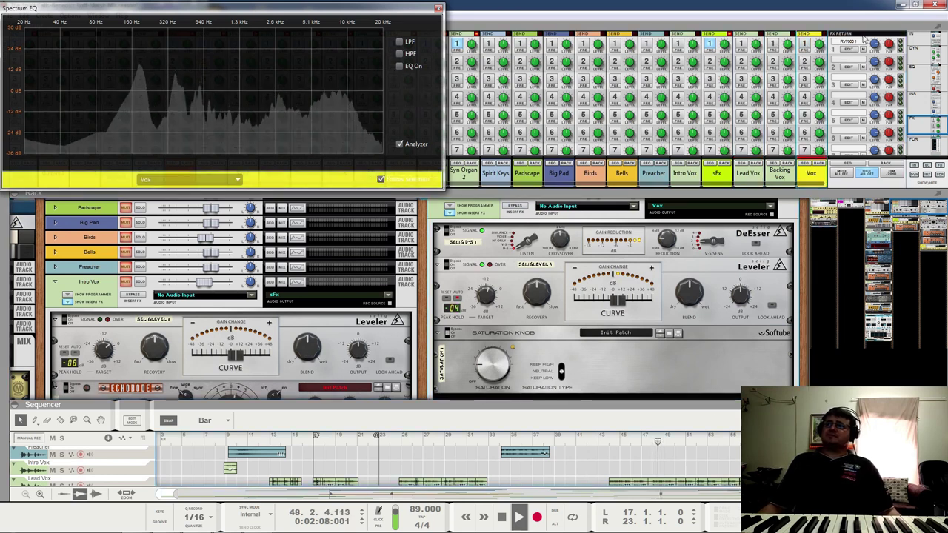
pyautogui.click(812, 46)
pyautogui.click(812, 46)
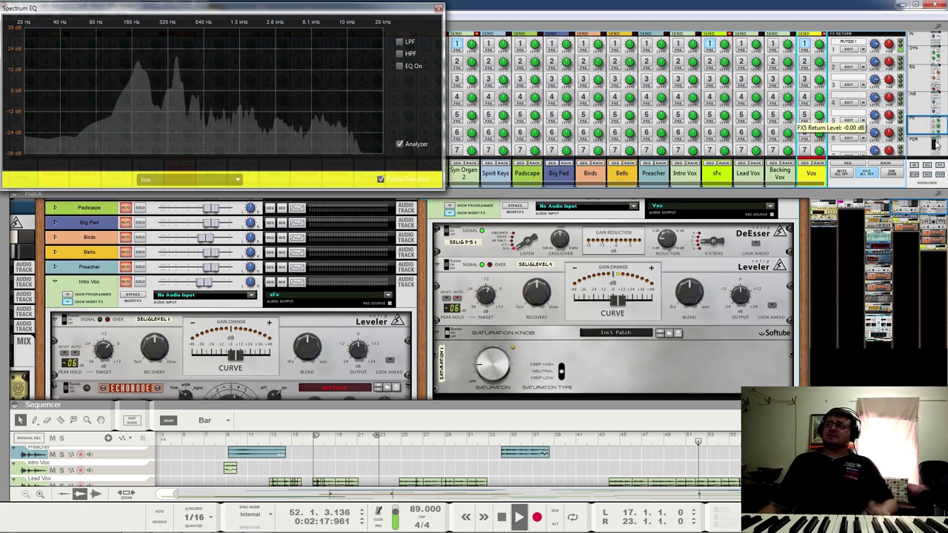
# - Change the solo from Lead Vox to Backing Vox and bring the Backing Vox effect devices into view in the rack
pyautogui.scroll(-5, 796, 119)
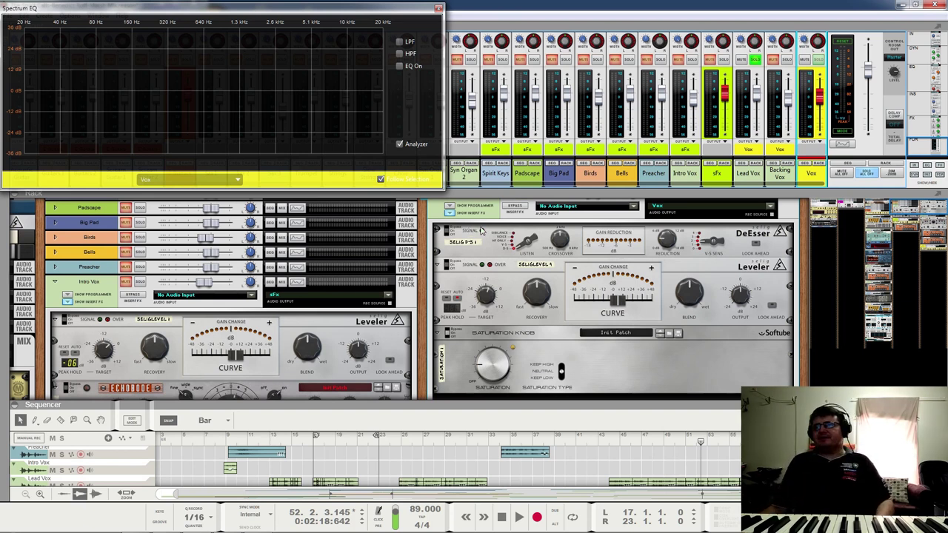
pyautogui.click(756, 62)
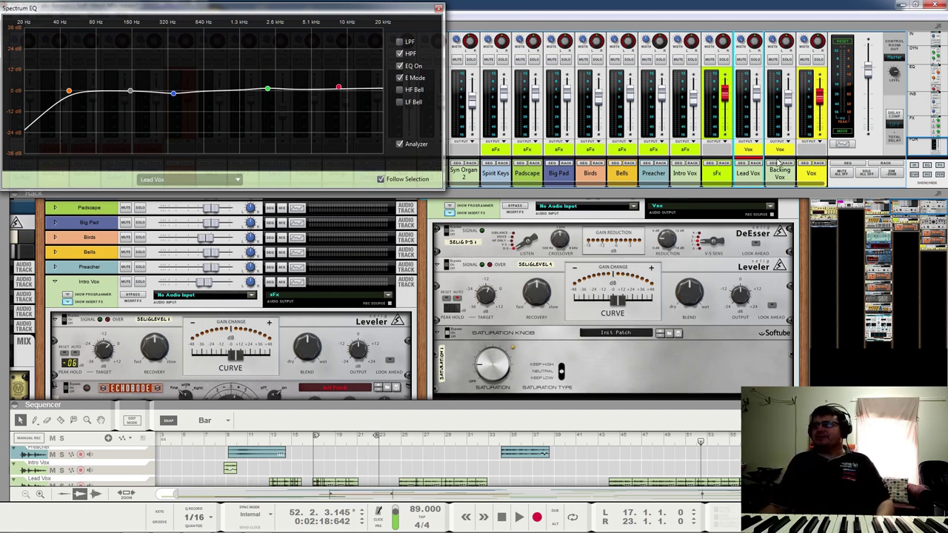
pyautogui.click(787, 60)
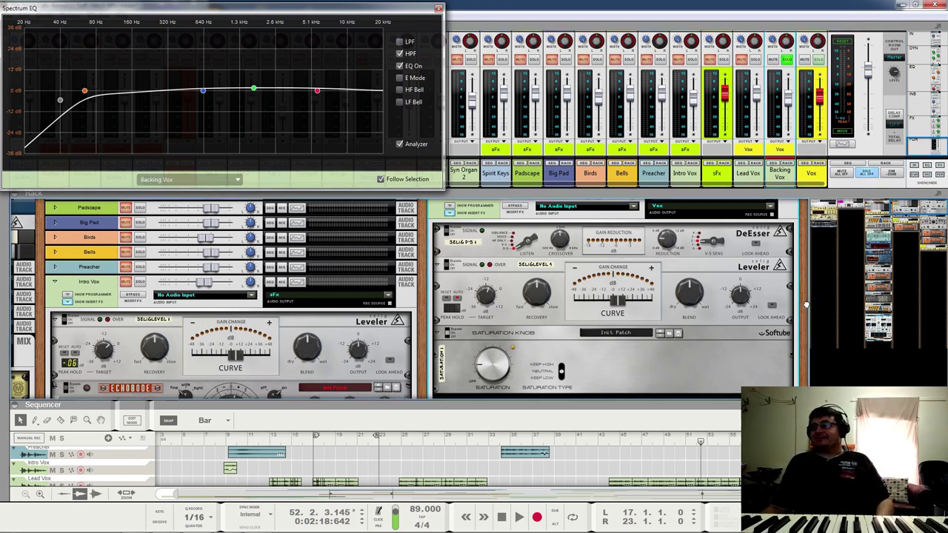
pyautogui.scroll(-2, 807, 281)
pyautogui.scroll(-9, 802, 268)
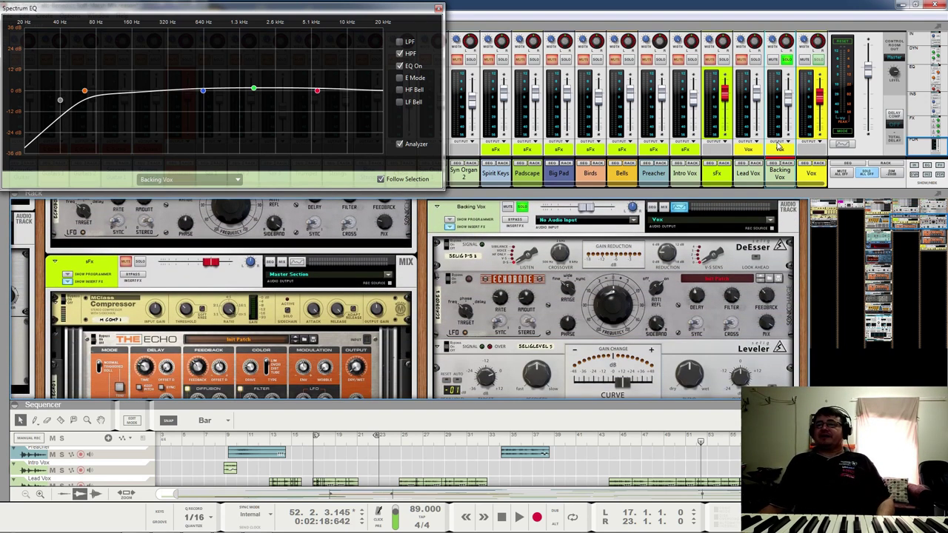
# - Switch off the Backing Vox solo, play the full mix briefly from bar 44 and move the playback position to bar 47
pyautogui.click(522, 213)
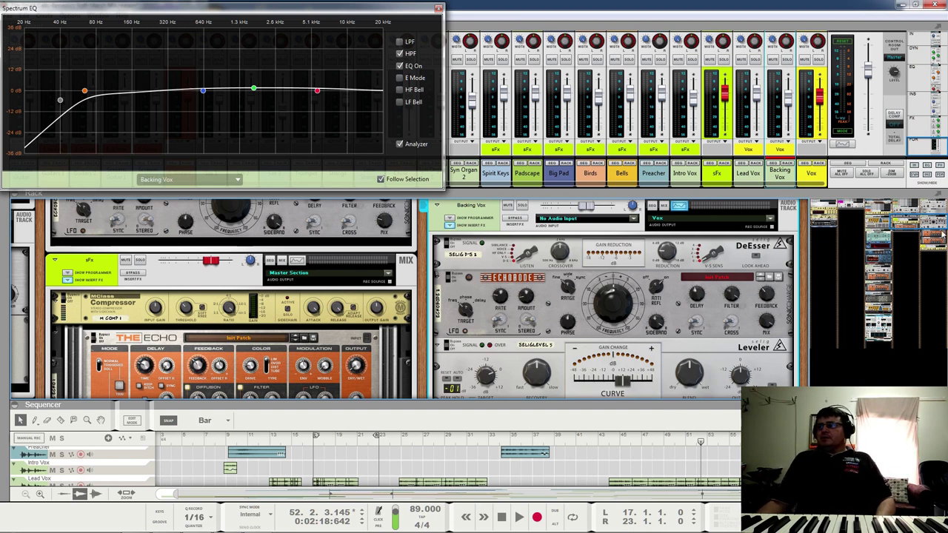
pyautogui.scroll(-2, 370, 463)
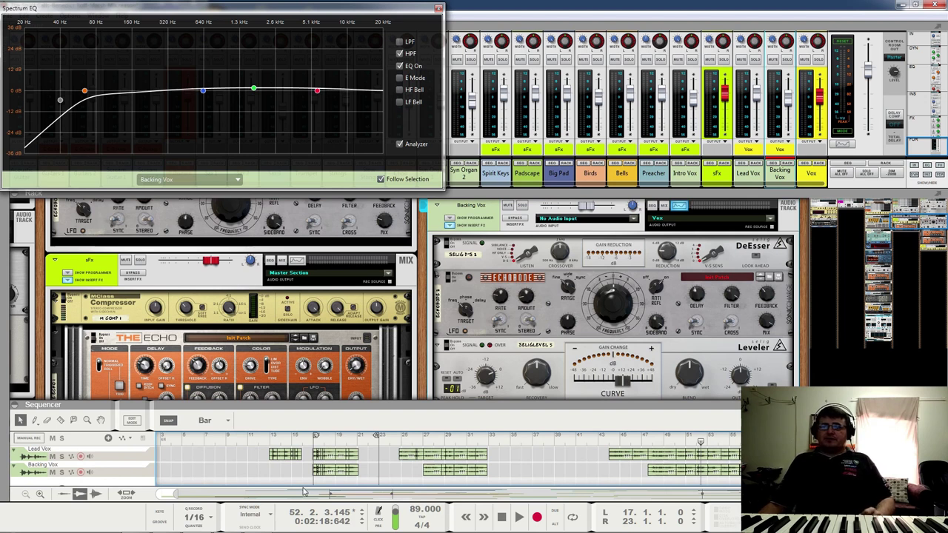
pyautogui.click(612, 438)
pyautogui.press('space')
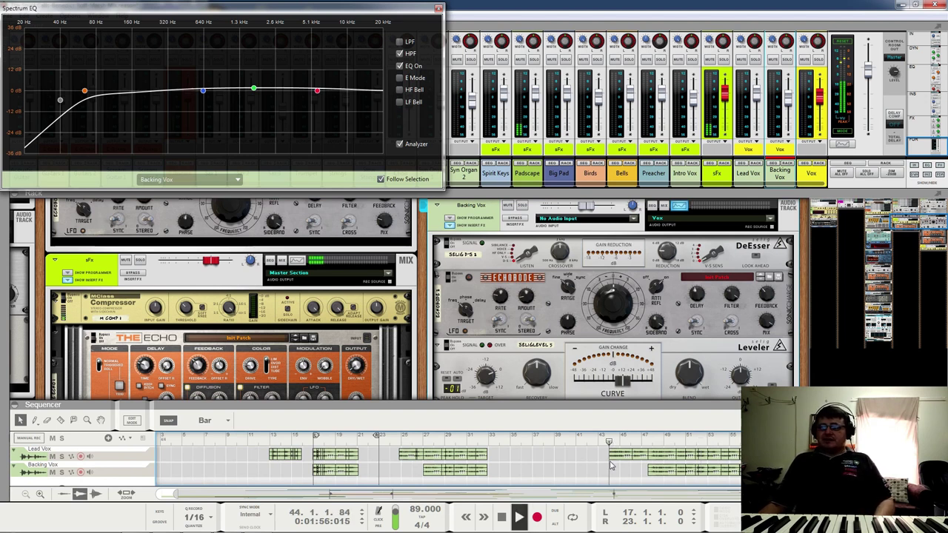
pyautogui.press('space')
pyautogui.click(642, 442)
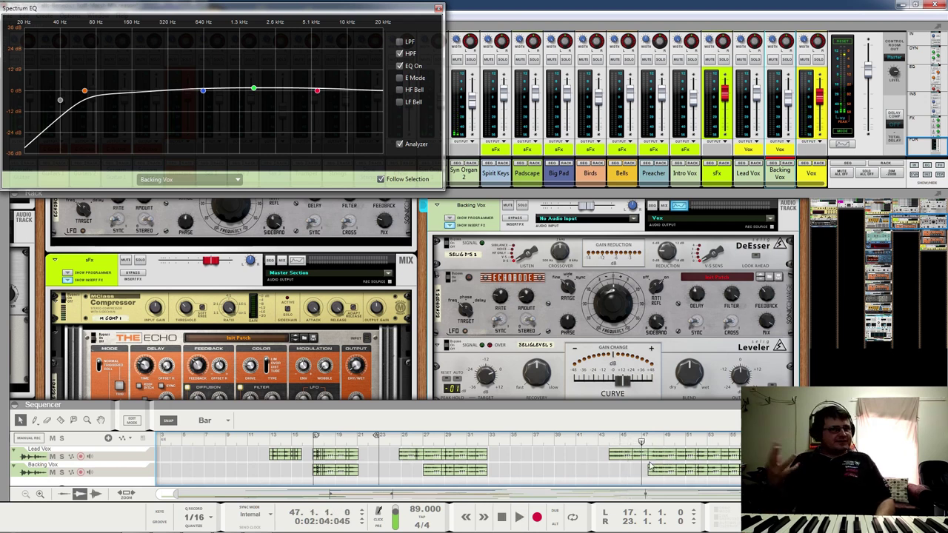
# - Play the full mix from bar 47, solo Backing Vox at bar 51, and resume playback
pyautogui.press('space')
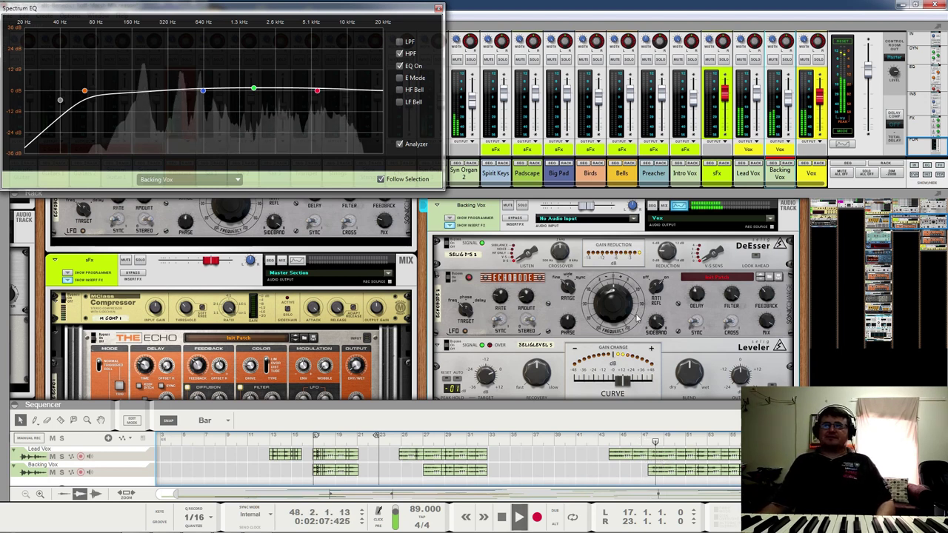
pyautogui.click(522, 205)
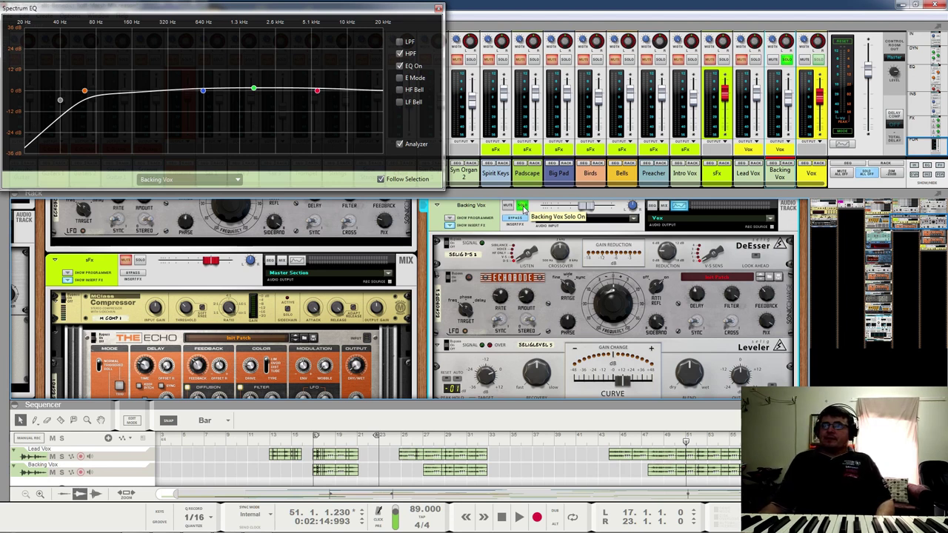
pyautogui.press('space')
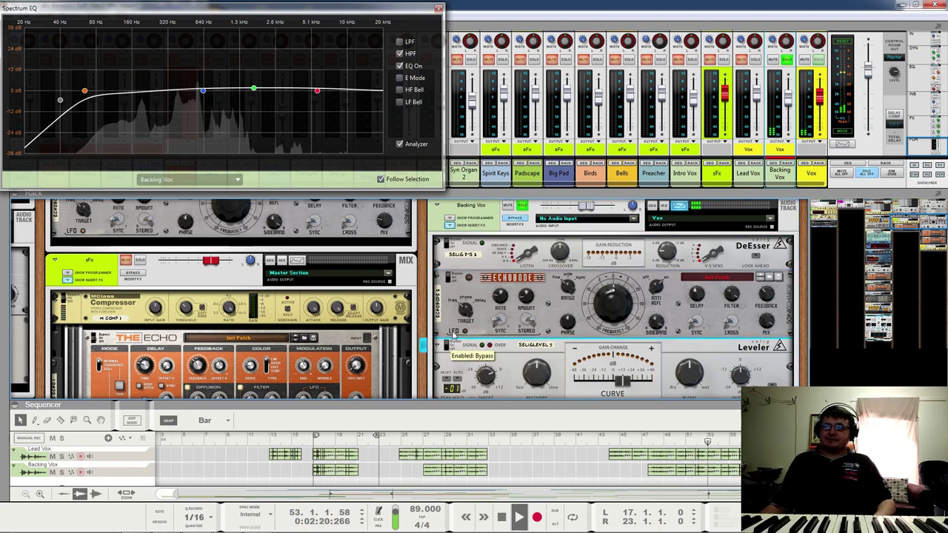
# - Bypass the individual Backing Vox insert devices down through both The Echo units during playback, and return to the start of the chain
pyautogui.scroll(-2, 457, 334)
pyautogui.scroll(-1, 457, 335)
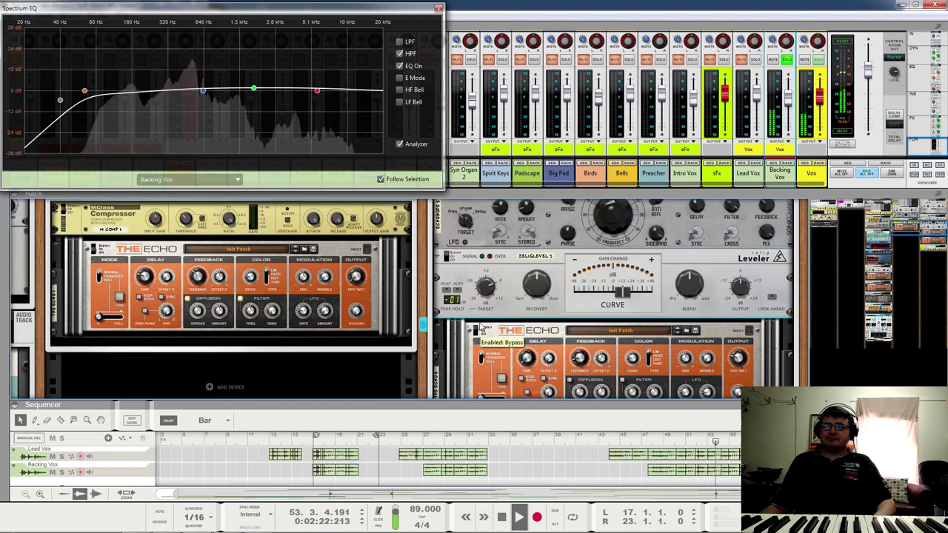
pyautogui.scroll(-2, 474, 321)
pyautogui.scroll(-2, 475, 321)
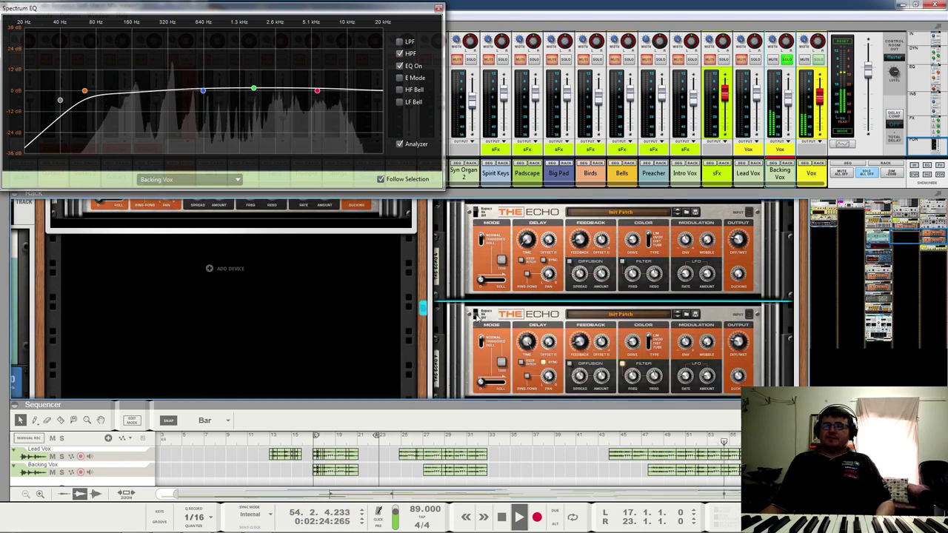
pyautogui.scroll(-1, 504, 316)
pyautogui.scroll(-1, 504, 316)
pyautogui.scroll(4, 548, 326)
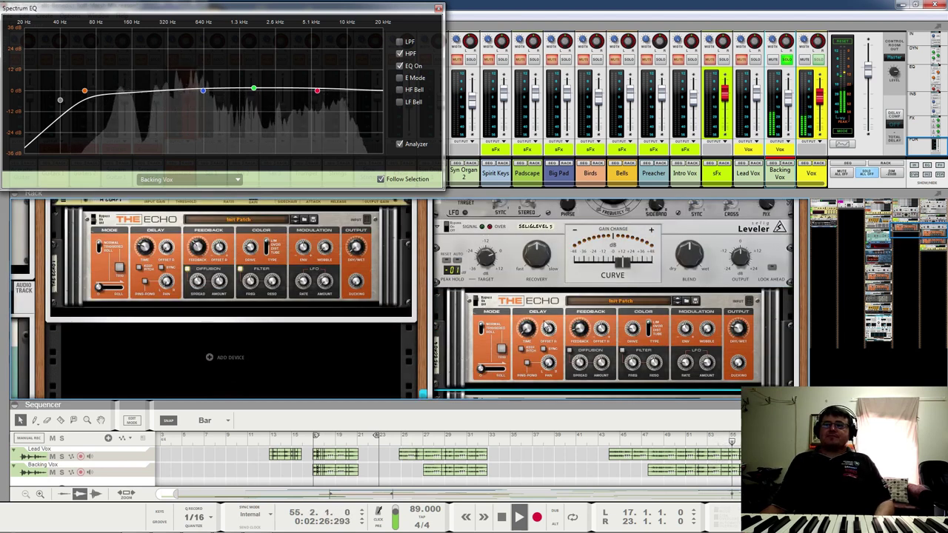
pyautogui.scroll(2, 547, 326)
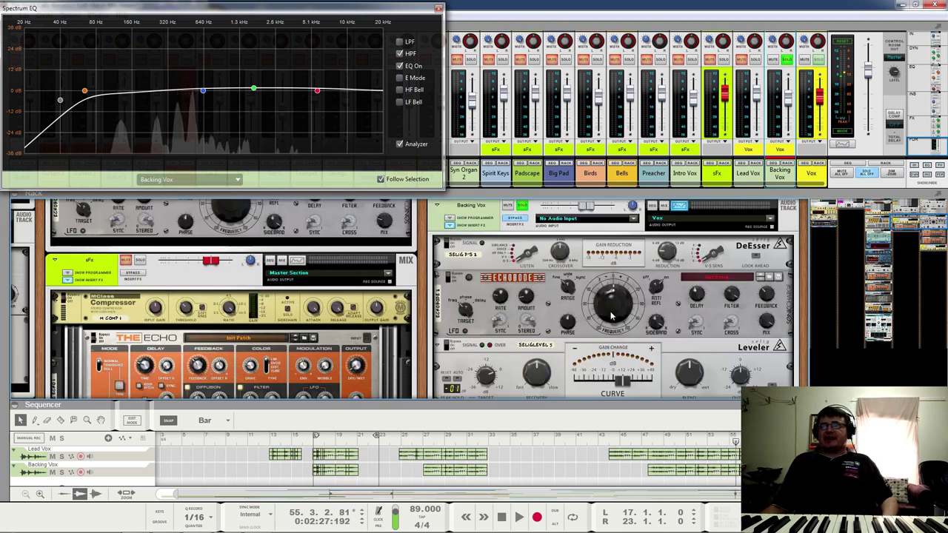
# - Switch on the DeEsser and Echobode on Backing Vox and audition them in short bursts of soloed playback from bar 55
pyautogui.scroll(-1, 611, 317)
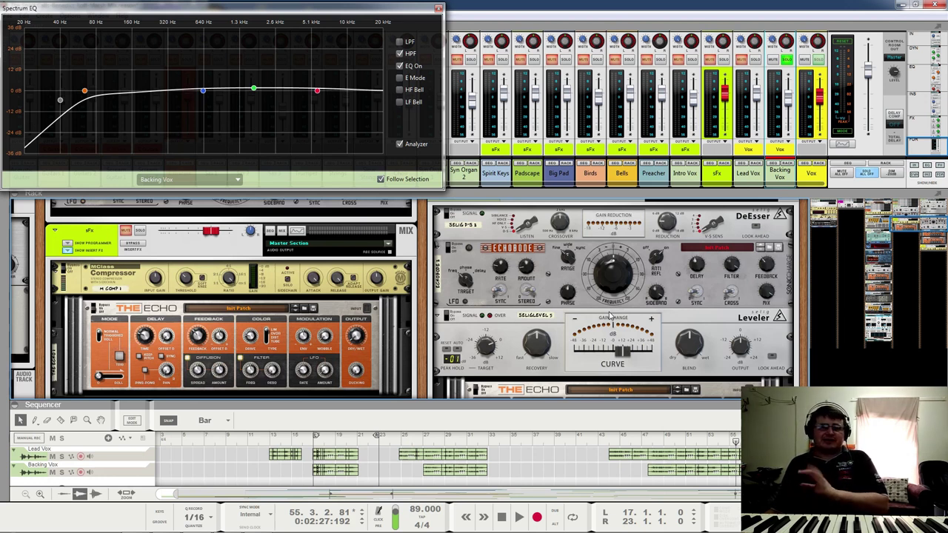
pyautogui.scroll(1, 516, 300)
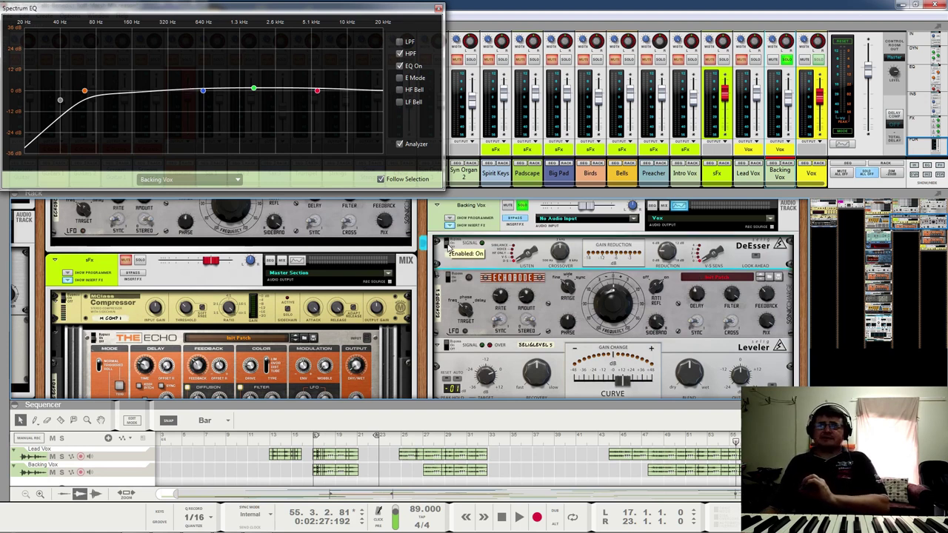
pyautogui.press('space')
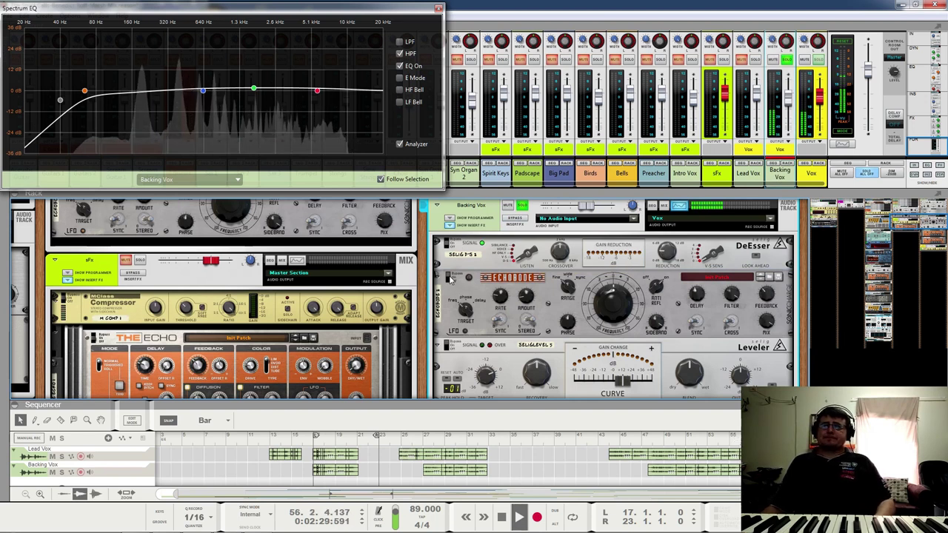
pyautogui.click(449, 280)
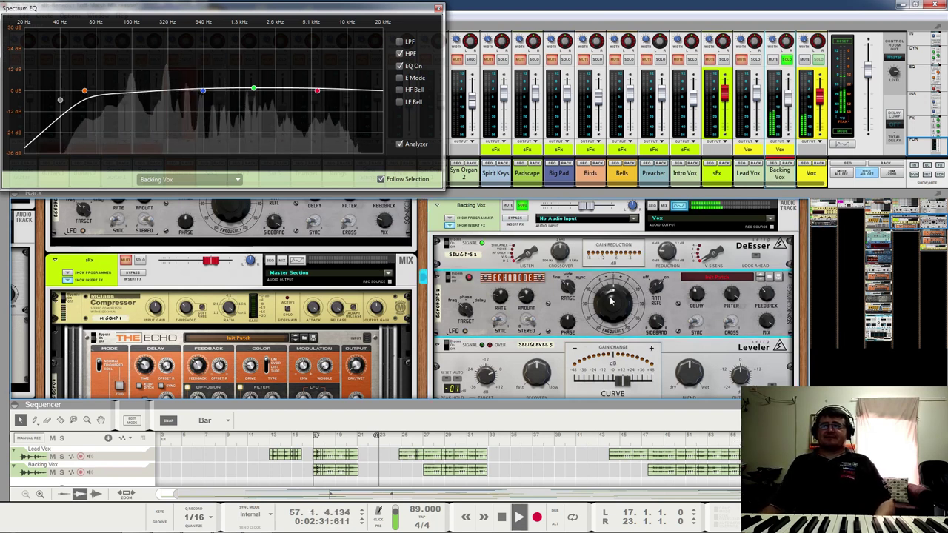
pyautogui.press('space')
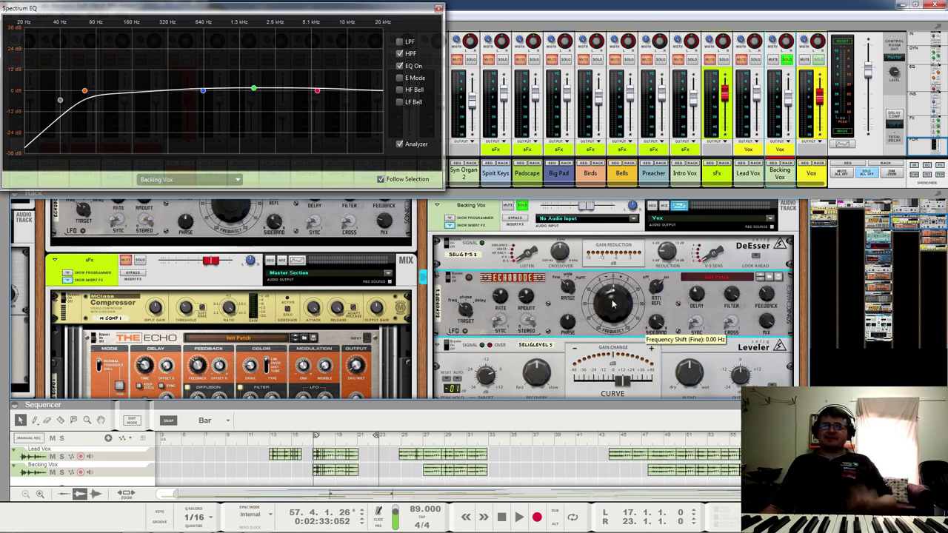
pyautogui.press('space')
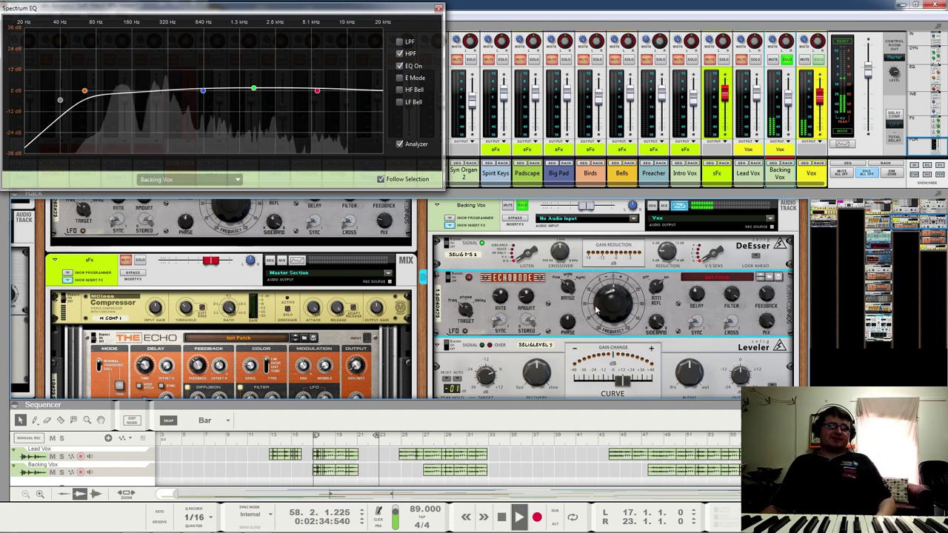
pyautogui.press('space')
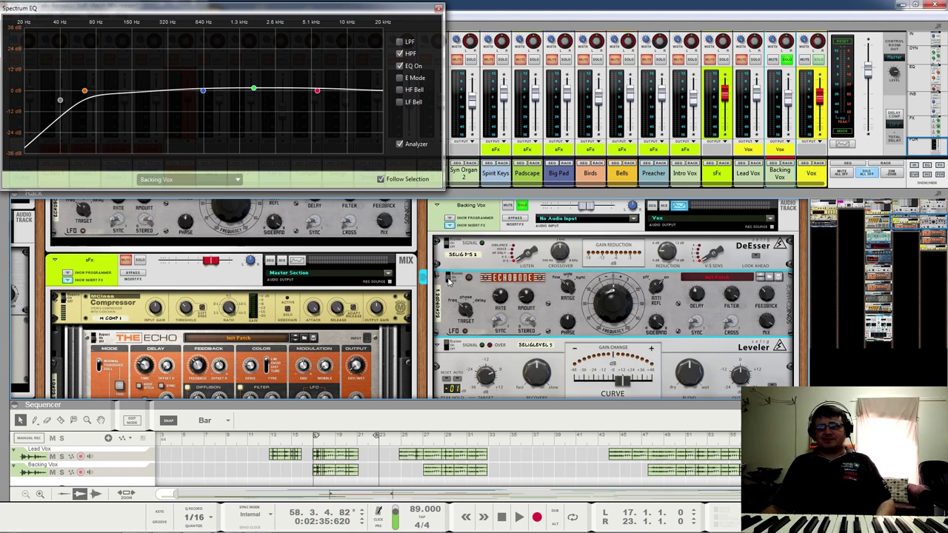
# - Switch on the Leveler on Backing Vox and audition it from about bar 50
pyautogui.scroll(-2, 447, 322)
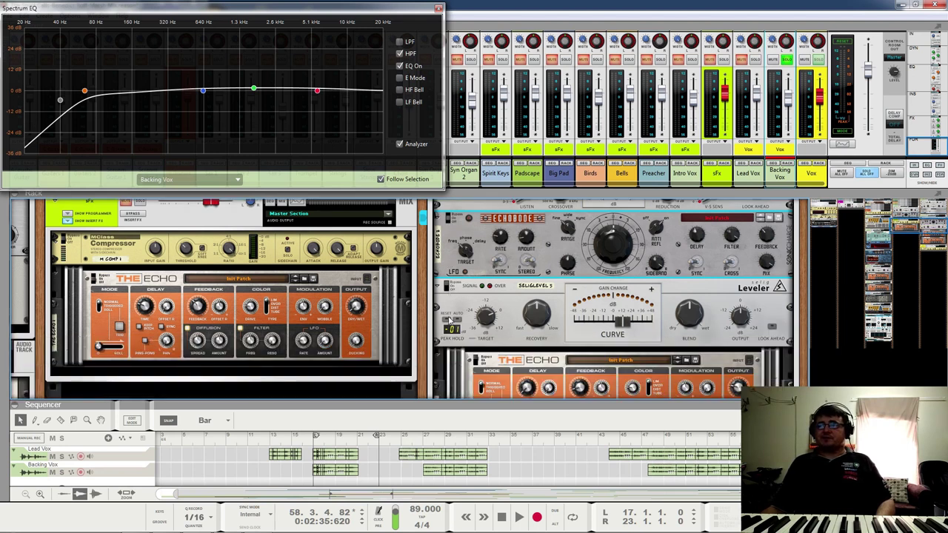
pyautogui.click(448, 288)
pyautogui.press('space')
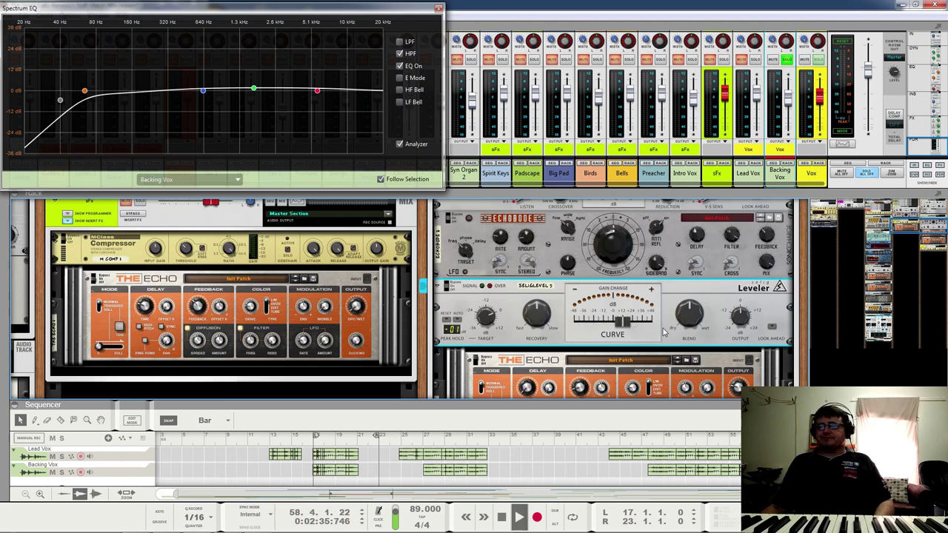
pyautogui.click(672, 433)
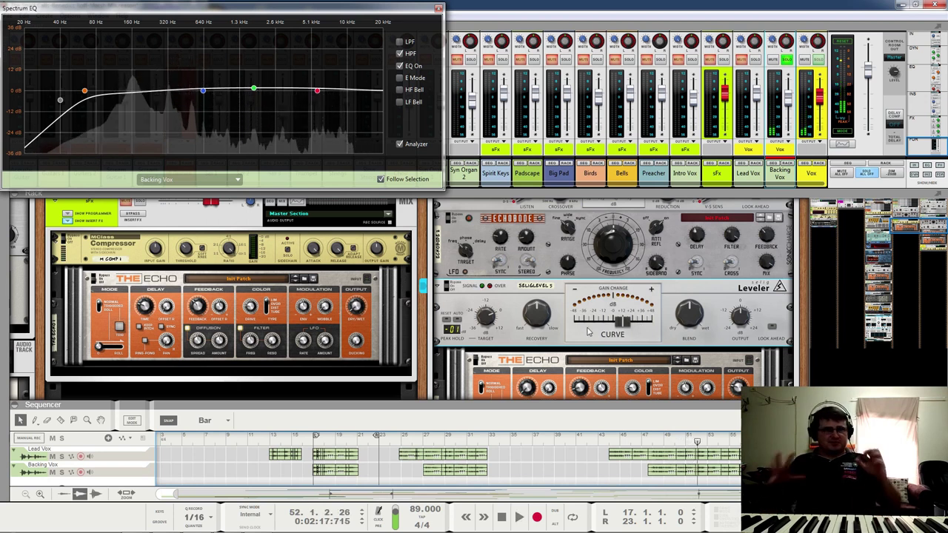
pyautogui.moveTo(588, 332)
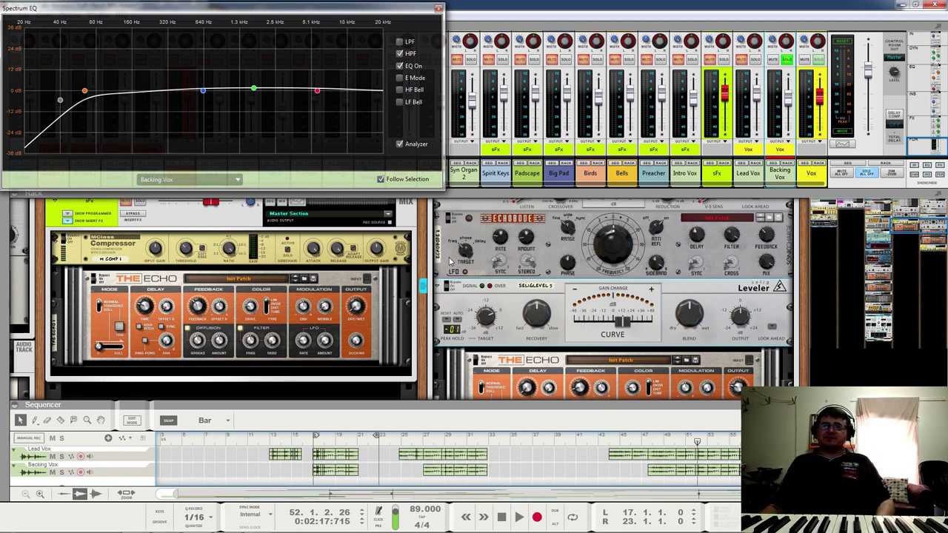
# - Switch on the first The Echo on Backing Vox during playback from bar 50 and try a different Dry/Wet balance
pyautogui.scroll(-2, 450, 260)
pyautogui.click(480, 301)
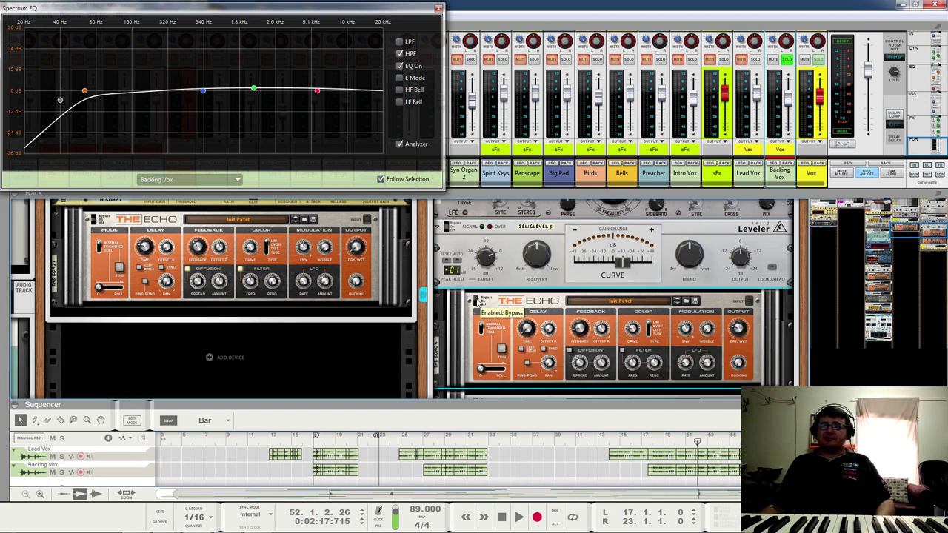
pyautogui.press('space')
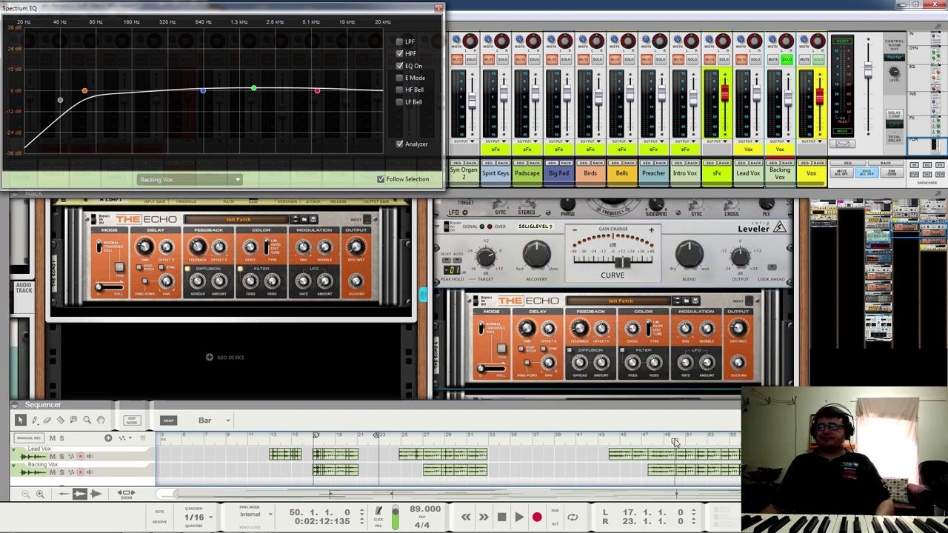
pyautogui.press('space')
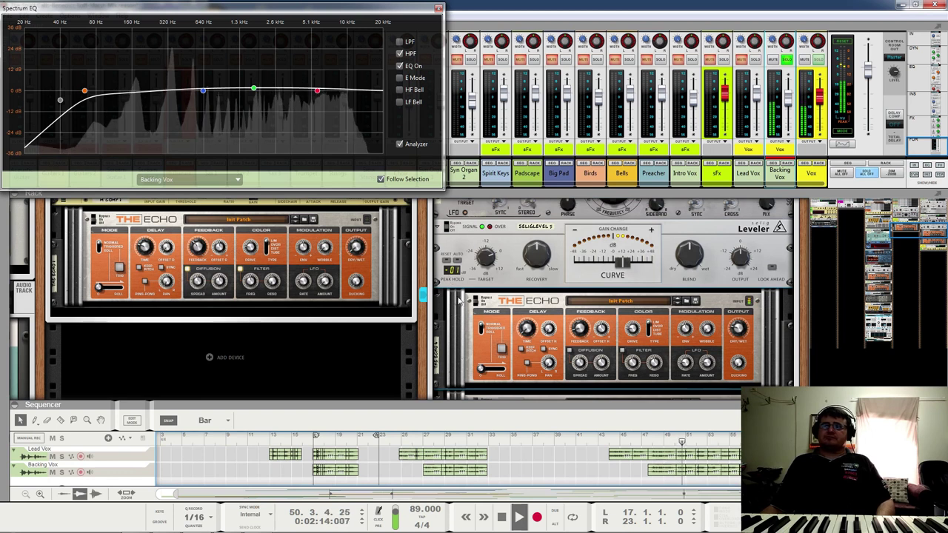
pyautogui.click(475, 300)
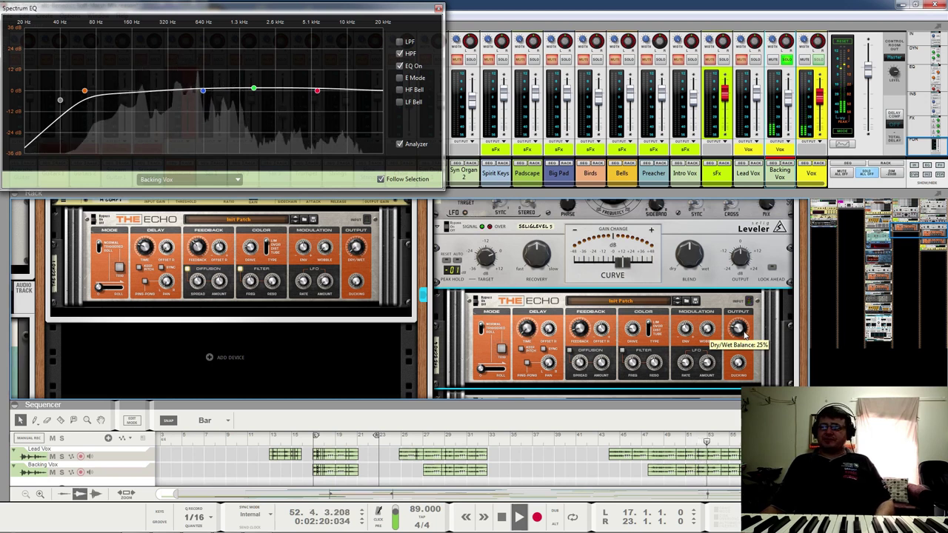
pyautogui.moveTo(744, 335); pyautogui.dragTo(755, 124)
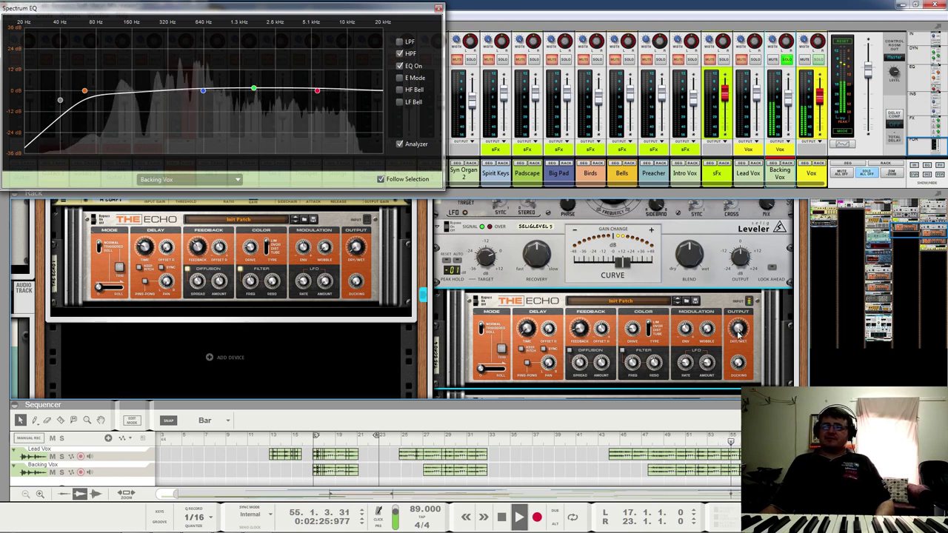
pyautogui.press('space')
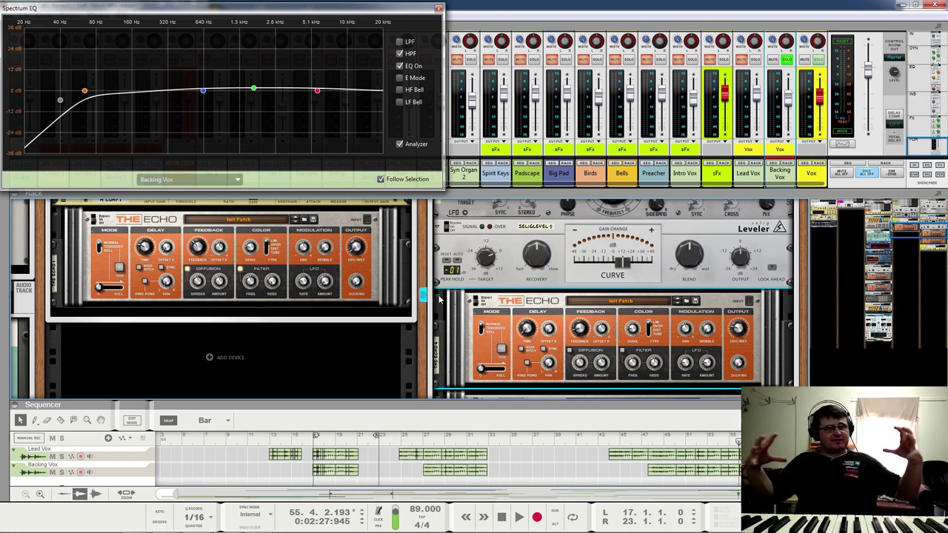
pyautogui.hotkey('ctrl', 'v')
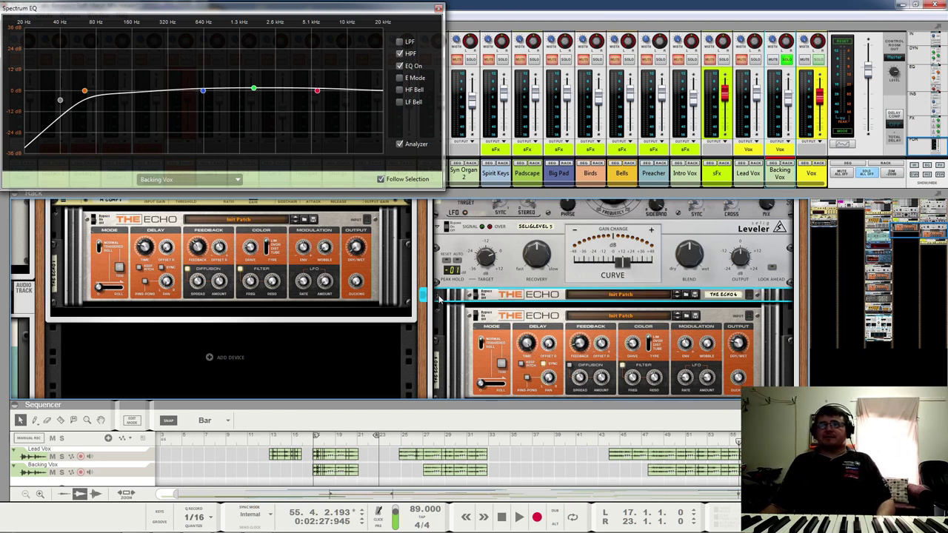
pyautogui.click(439, 297)
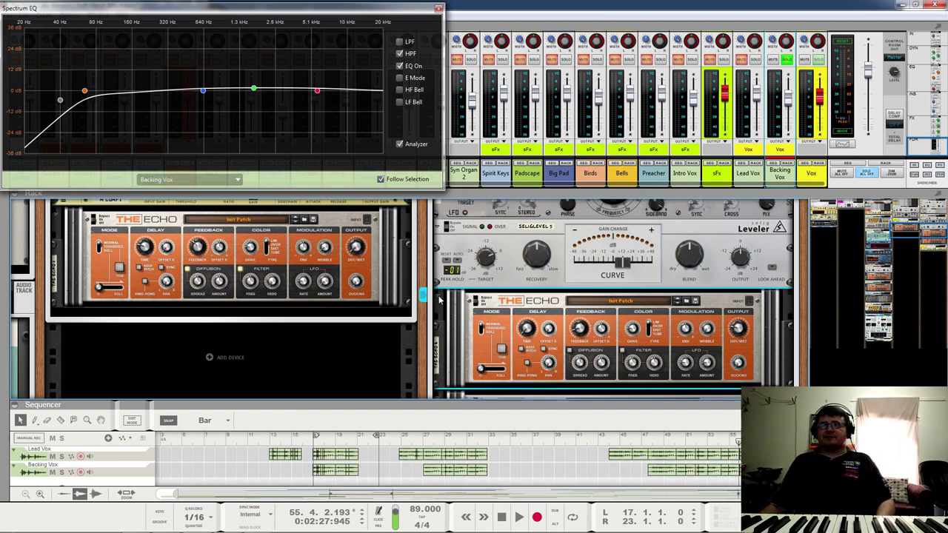
# - Switch on the second The Echo on Backing Vox and play the soloed vocals from bar 48
pyautogui.scroll(-4, 443, 296)
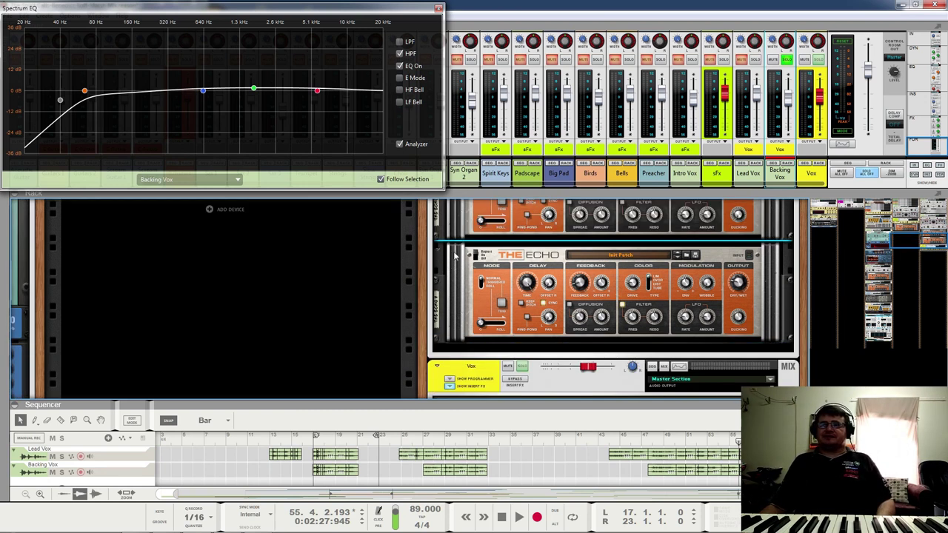
pyautogui.click(475, 255)
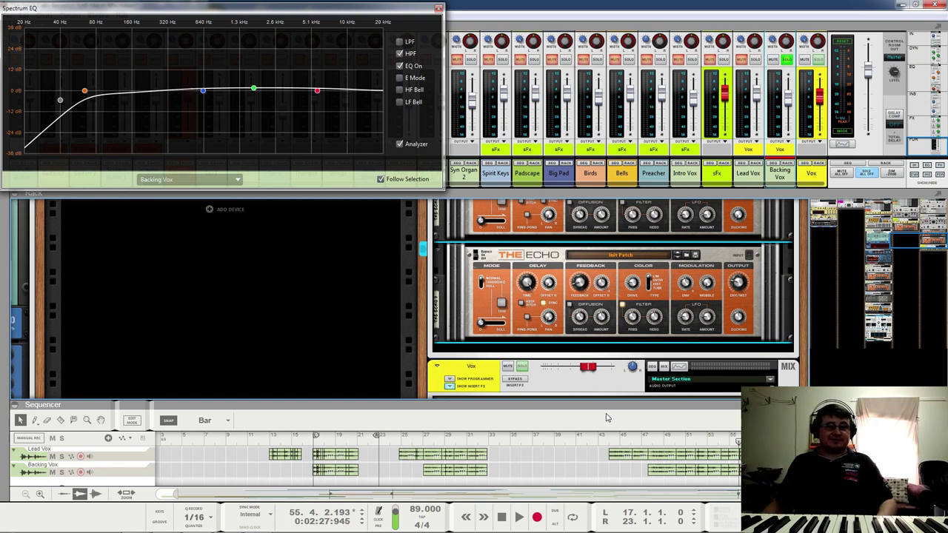
pyautogui.click(654, 441)
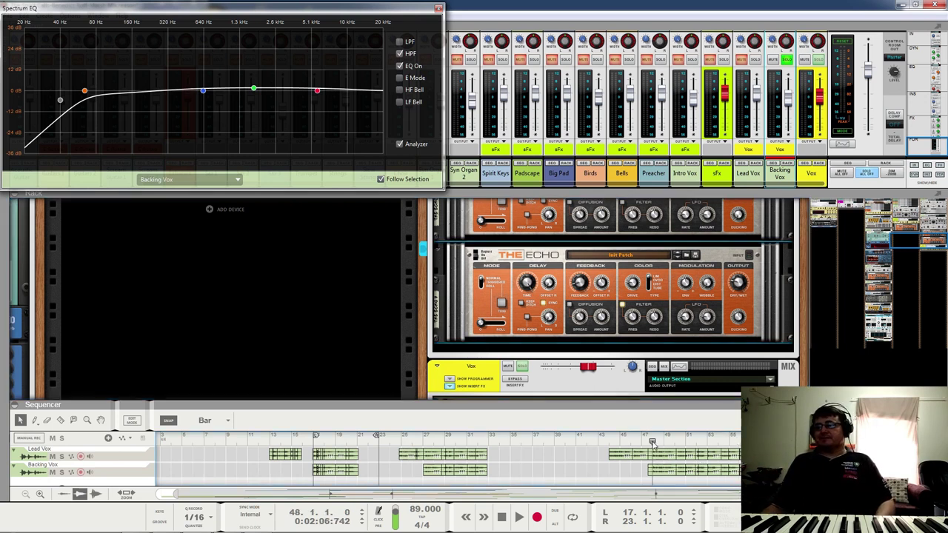
pyautogui.press('space')
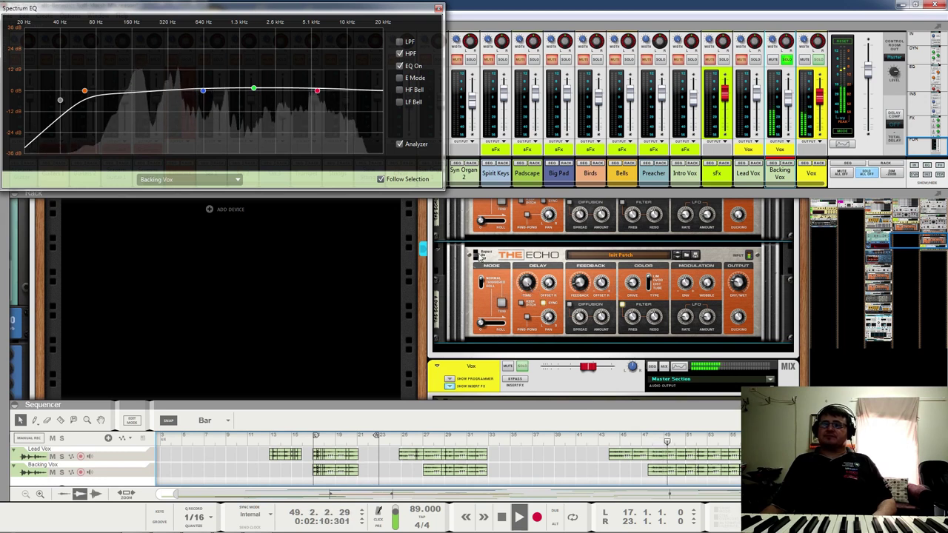
# - Set Ducking on the second The Echo to 51% and replay the soloed backing vocals from bar 52
pyautogui.click(750, 256)
pyautogui.moveTo(750, 256); pyautogui.dragTo(747, 254)
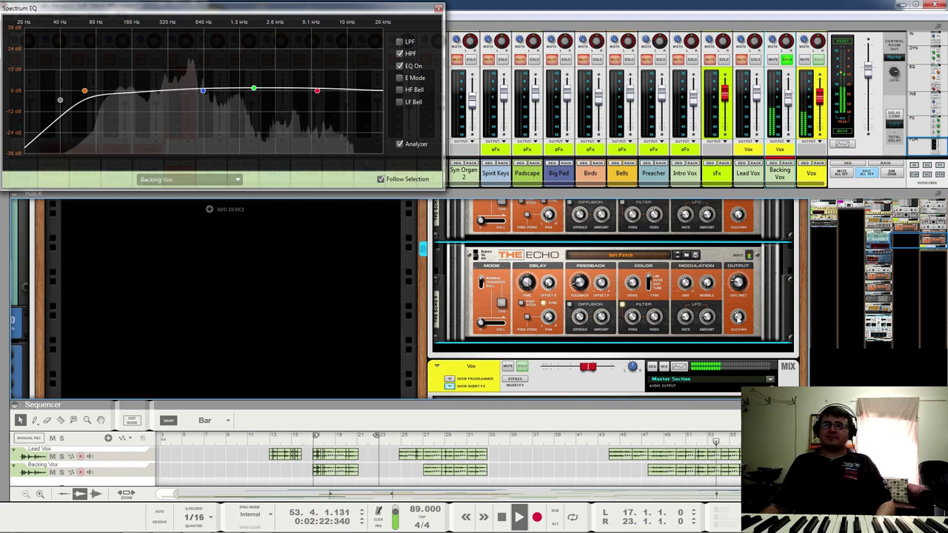
pyautogui.press('space')
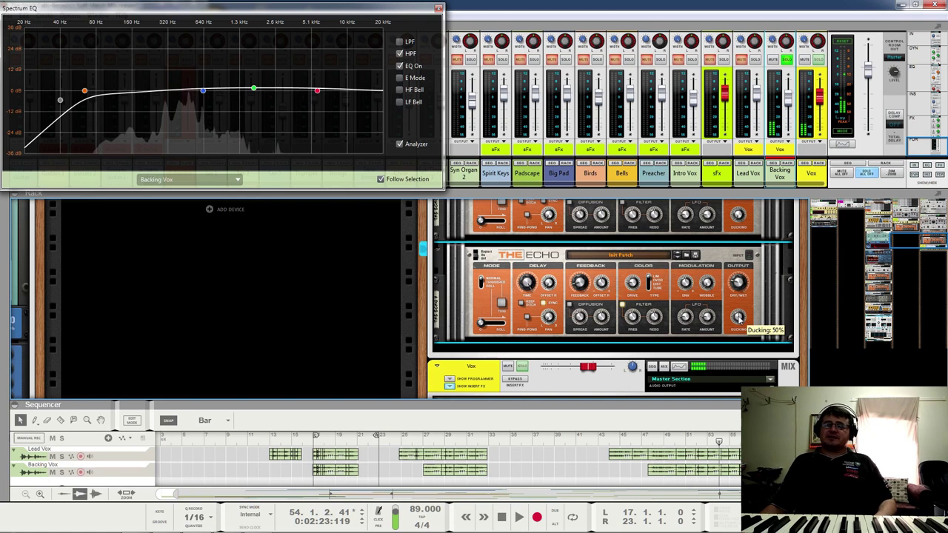
pyautogui.press('space')
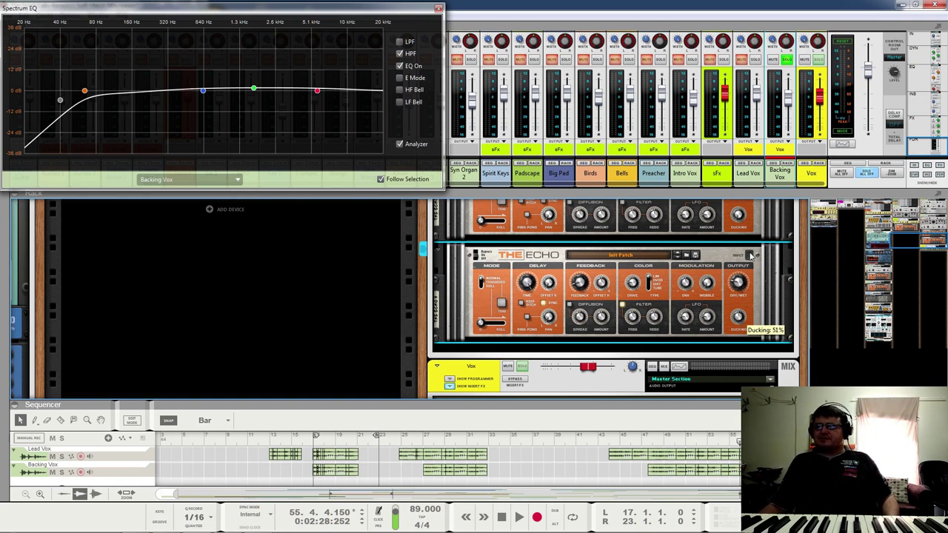
pyautogui.click(699, 436)
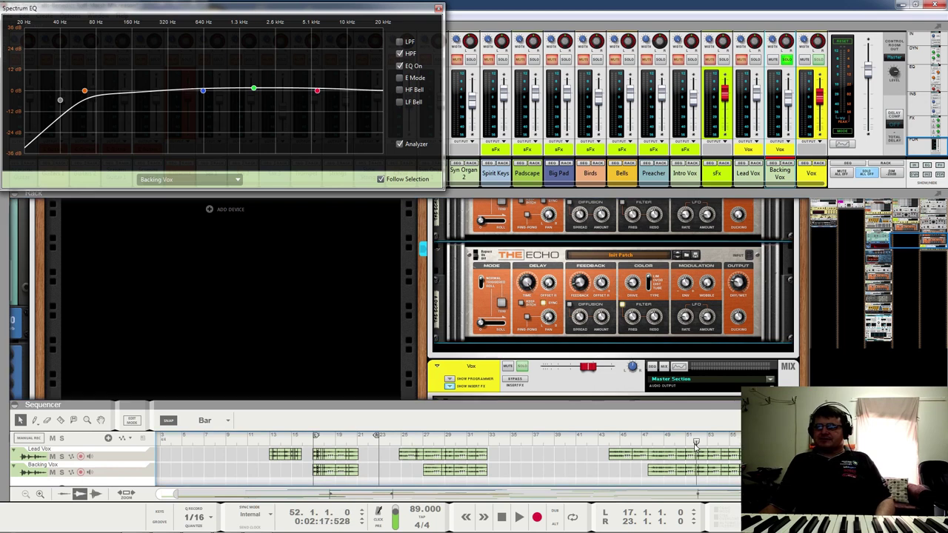
pyautogui.press('space')
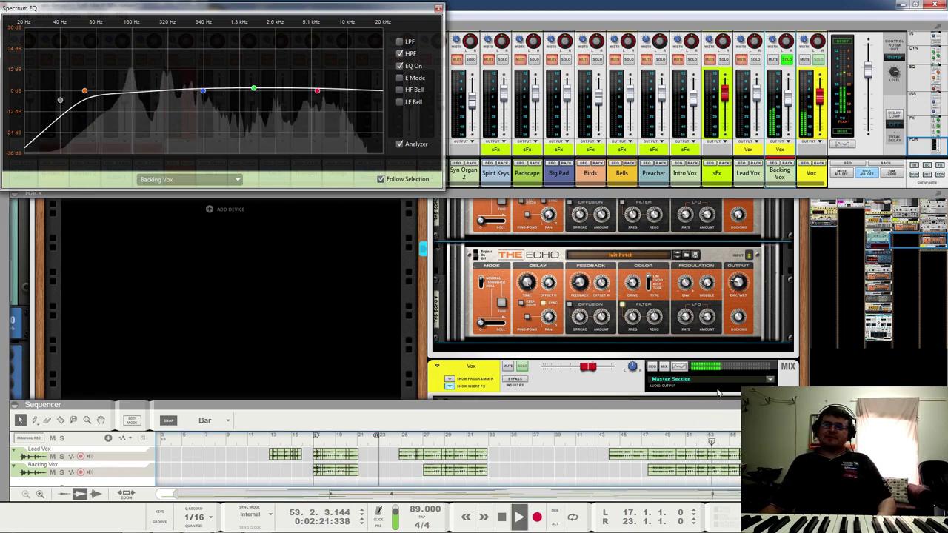
# - Stop playback, take Backing Vox off solo and audition the soloed Vox bus from about bar 46
pyautogui.press('space')
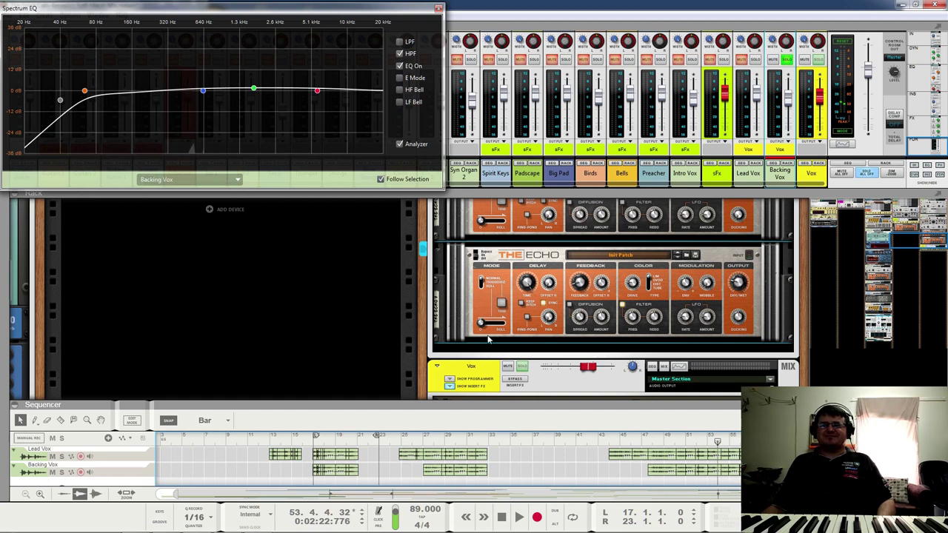
pyautogui.click(787, 59)
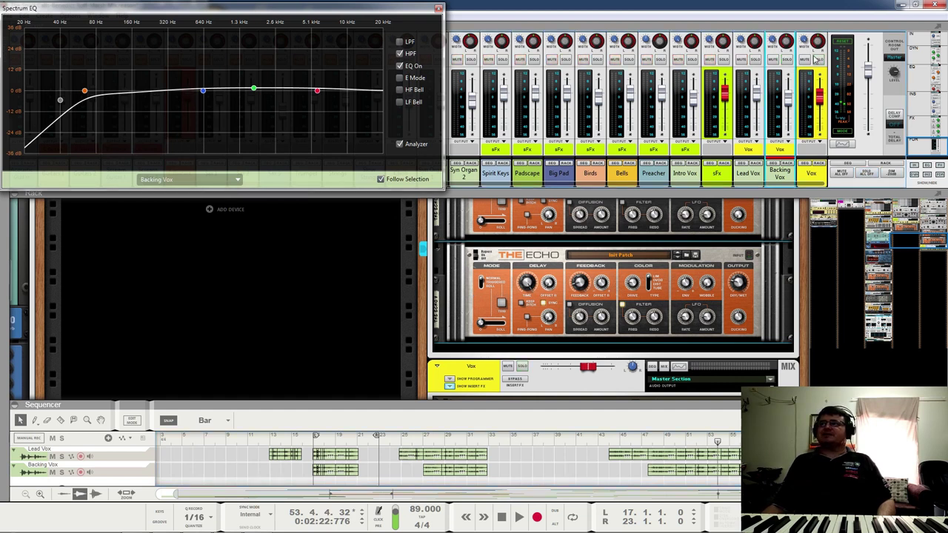
pyautogui.click(817, 59)
pyautogui.click(629, 437)
pyautogui.press('space')
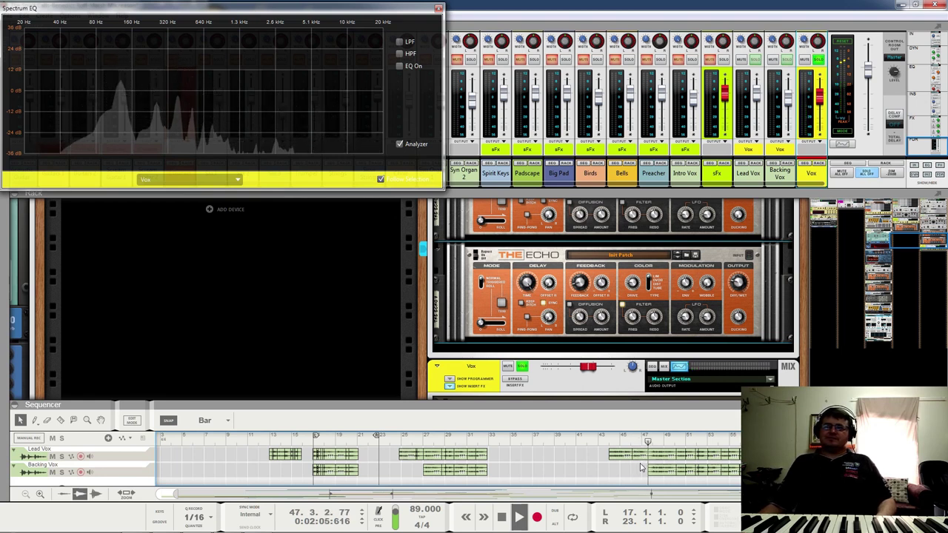
pyautogui.click(840, 142)
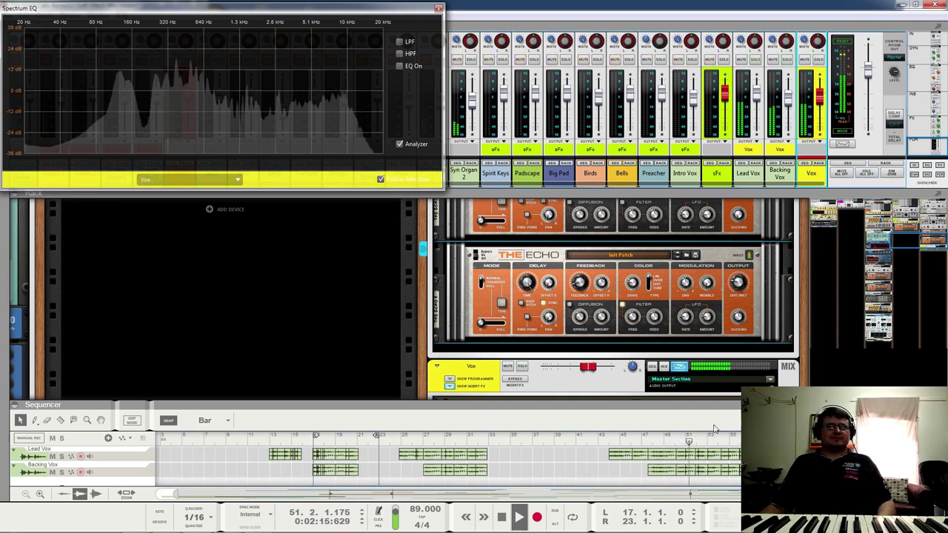
# - Replay the full mix from about bar 46, muting Backing Vox for comparison and unmuting it during playback
pyautogui.click(630, 442)
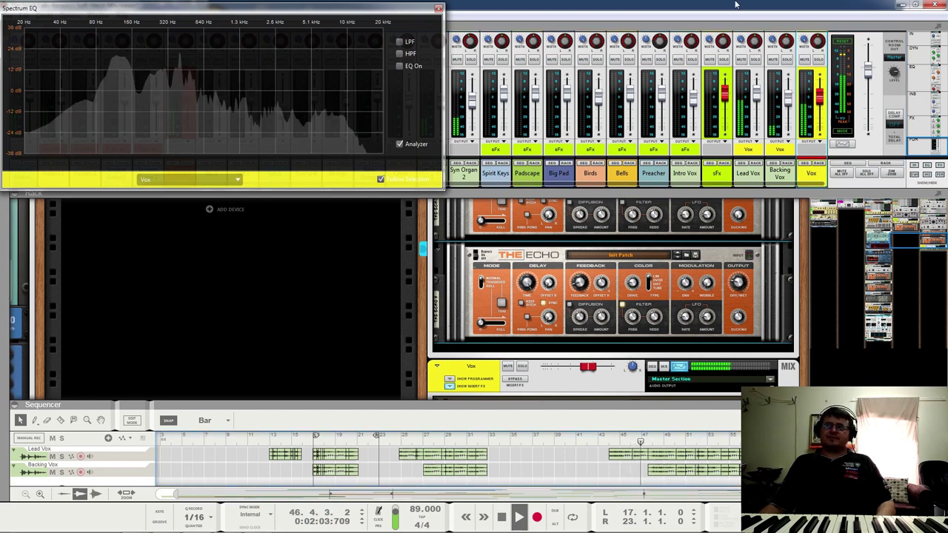
pyautogui.click(774, 63)
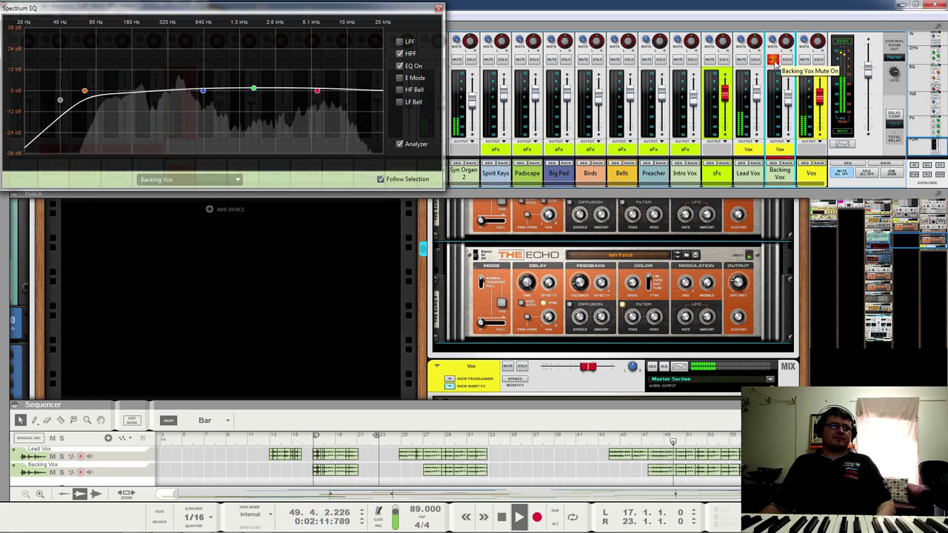
pyautogui.click(774, 61)
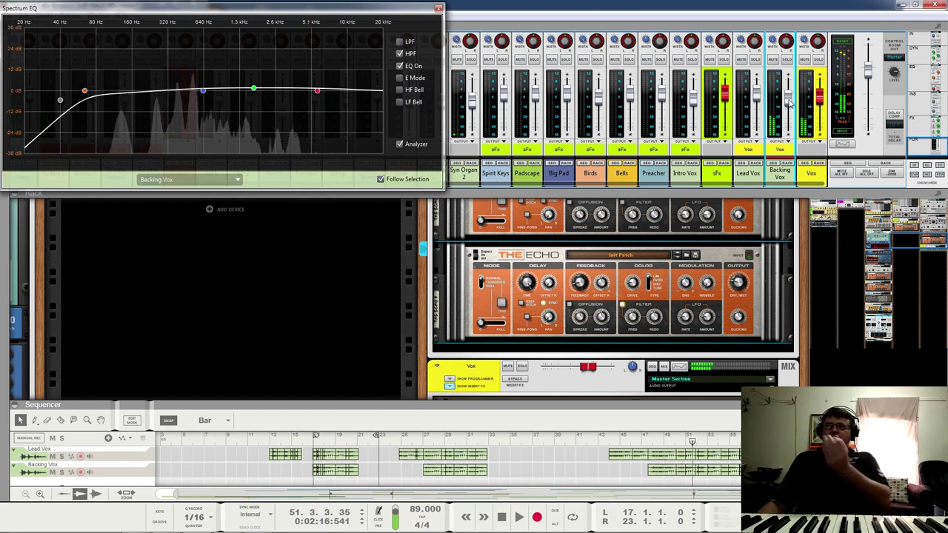
pyautogui.moveTo(789, 104)
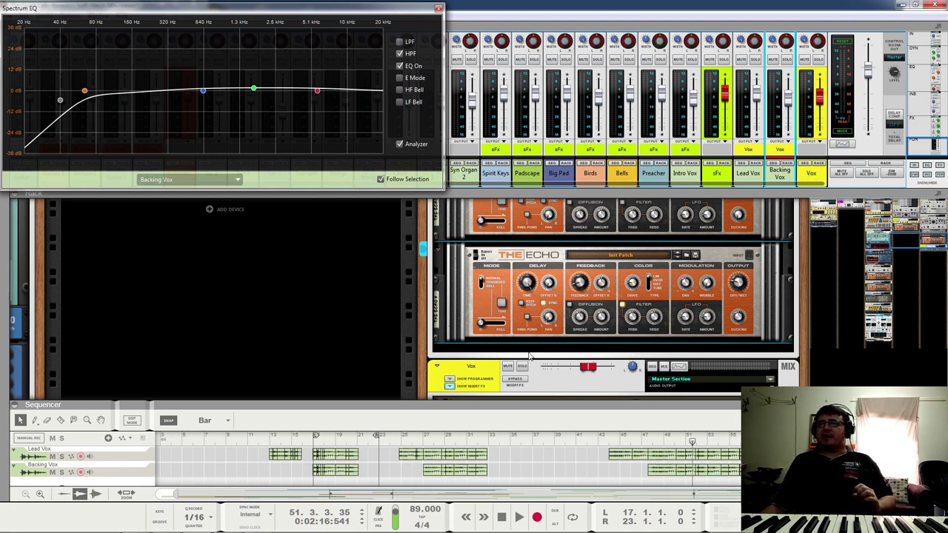
# - Bring up the Vox bus's MClass Compressor and audition the soloed bus from about bar 50 with its insert effects bypassed for comparison
pyautogui.click(482, 376)
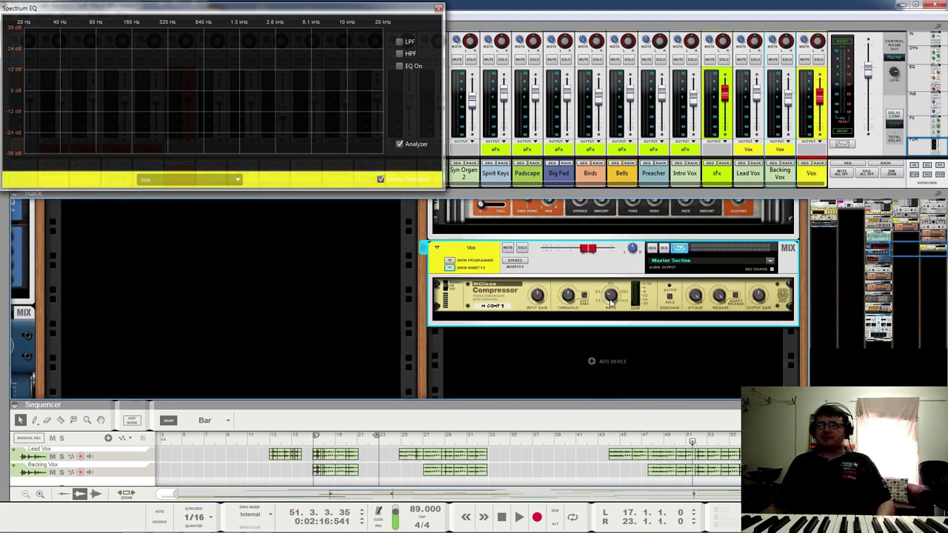
pyautogui.click(671, 435)
pyautogui.press('space')
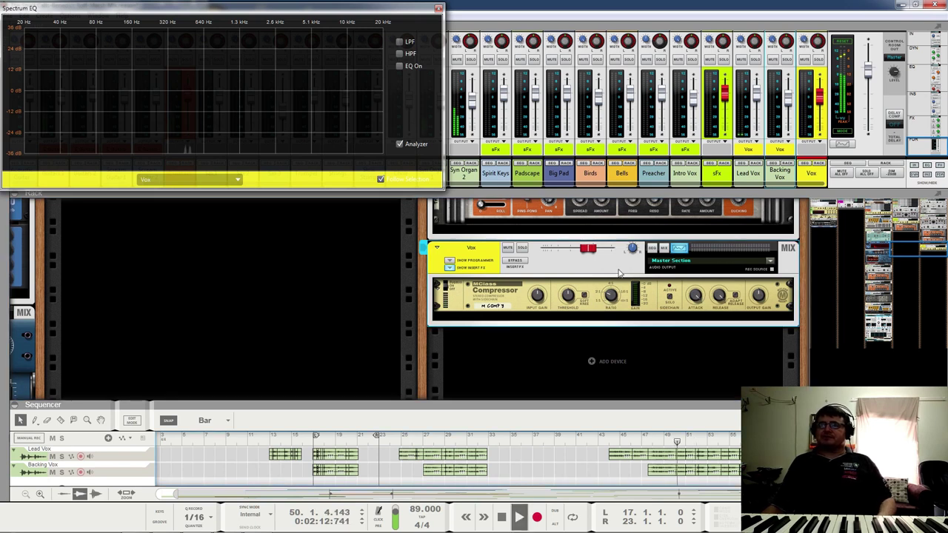
pyautogui.click(521, 247)
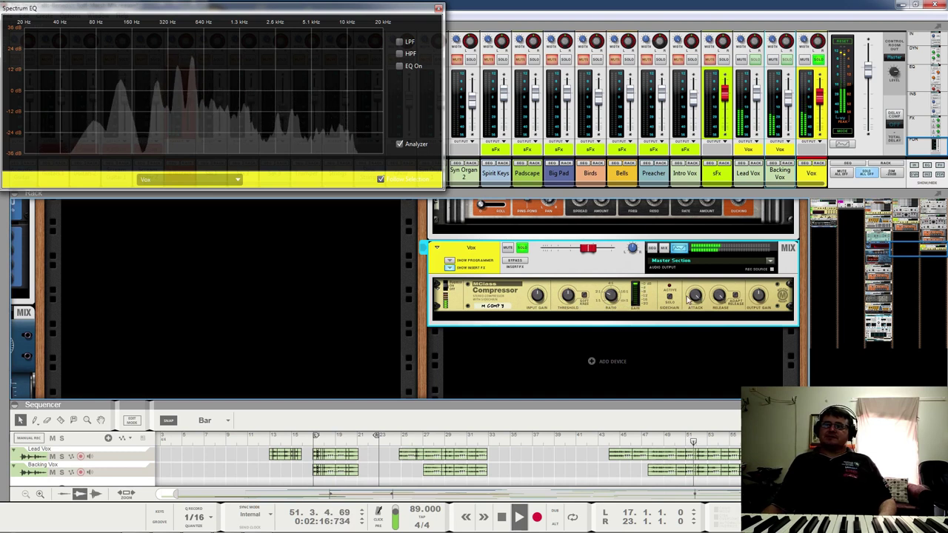
pyautogui.click(516, 262)
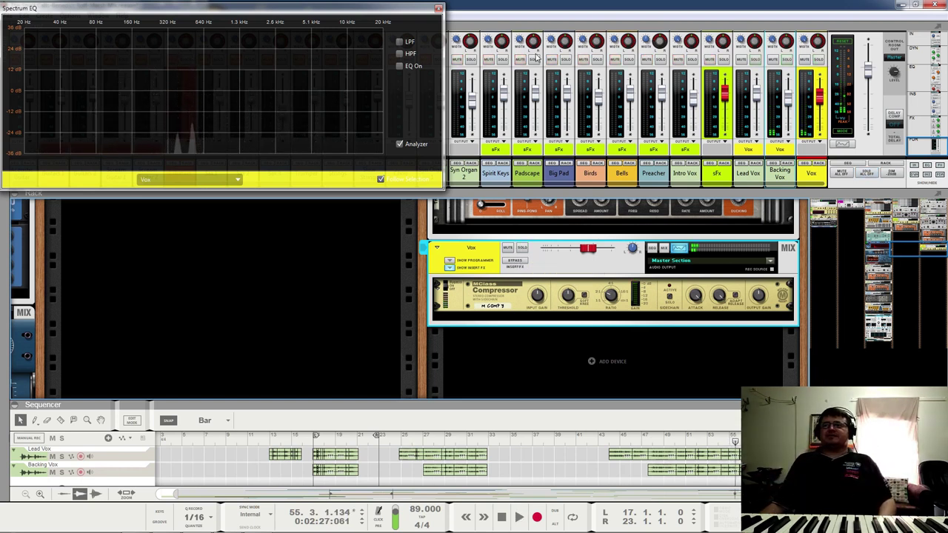
# - Close the Spectrum EQ window and enlarge the sequencer to show the song's track arrangement
pyautogui.click(438, 9)
pyautogui.moveTo(639, 404); pyautogui.dragTo(637, 217)
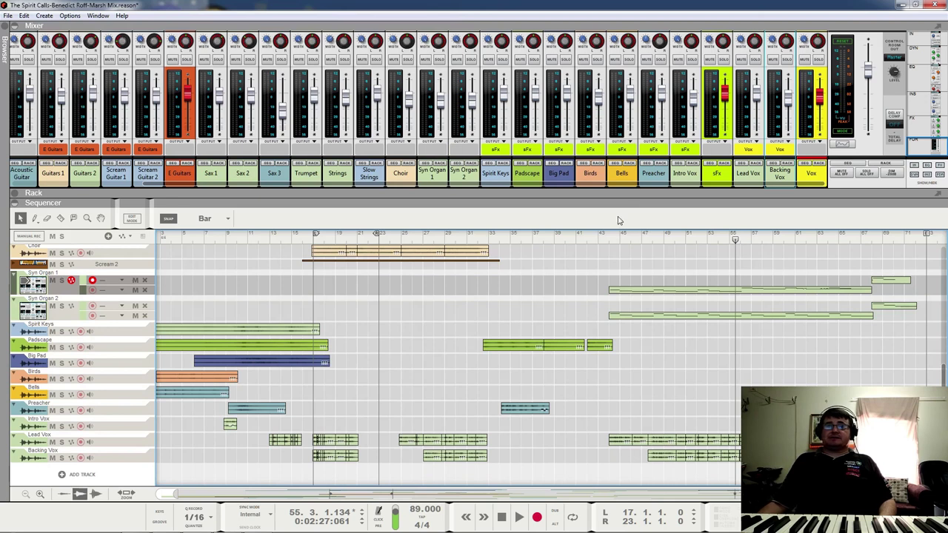
pyautogui.scroll(5, 633, 357)
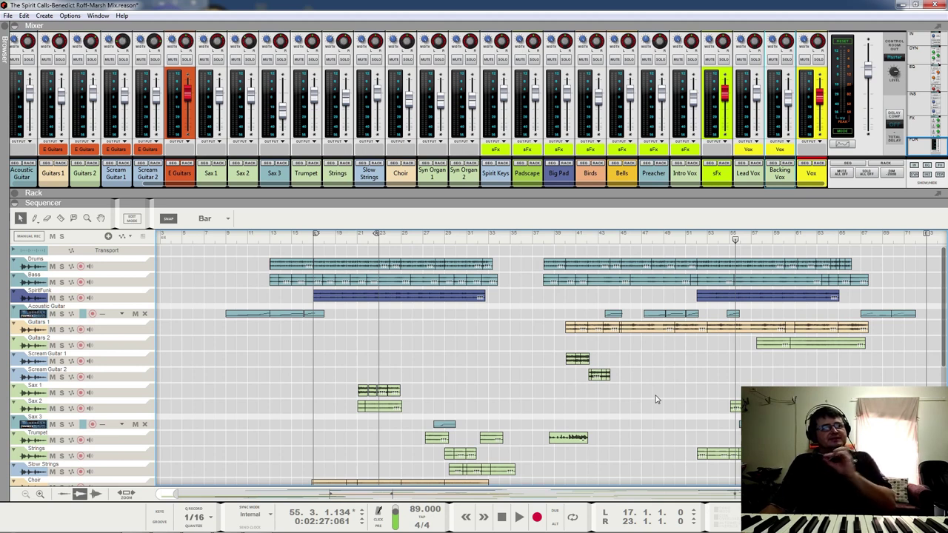
# - Point out the Scream Guitar clips and select the Sax 2 clip at bar 55 and the Sax 1 clips around bar 21
pyautogui.moveTo(560, 379); pyautogui.dragTo(591, 338)
pyautogui.click(628, 373)
pyautogui.click(596, 374)
pyautogui.moveTo(740, 399); pyautogui.dragTo(714, 412)
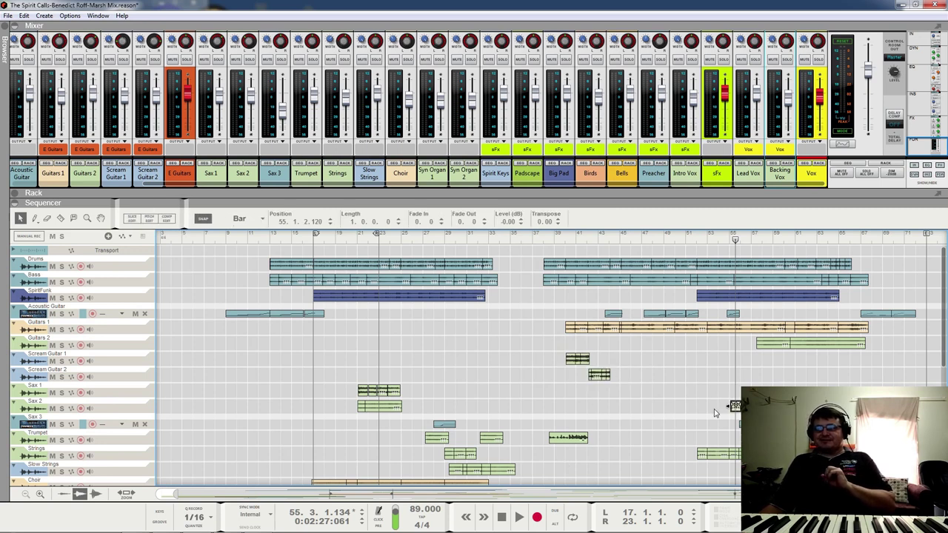
pyautogui.click(382, 390)
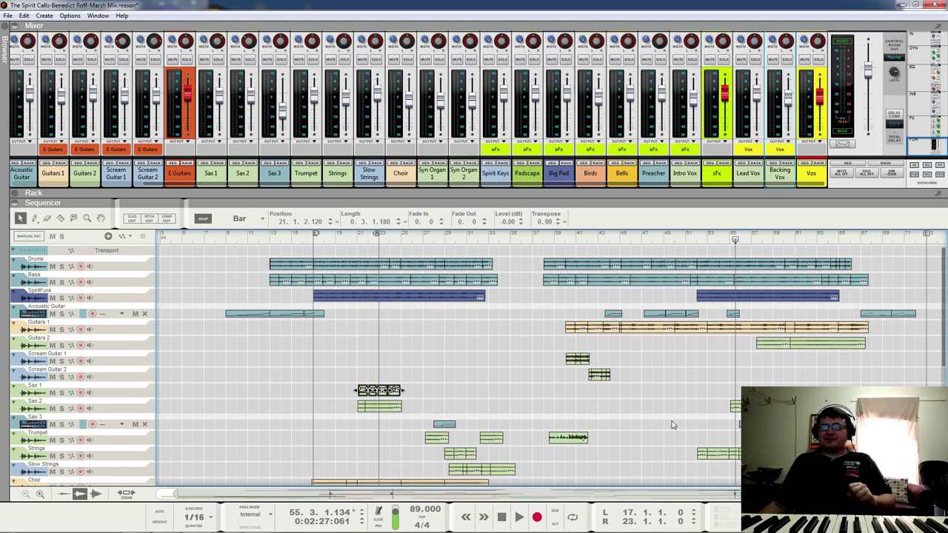
# - Select the Trumpet clips between bars 27 and 42 to compare their placement in the arrangement
pyautogui.scroll(-3, 552, 391)
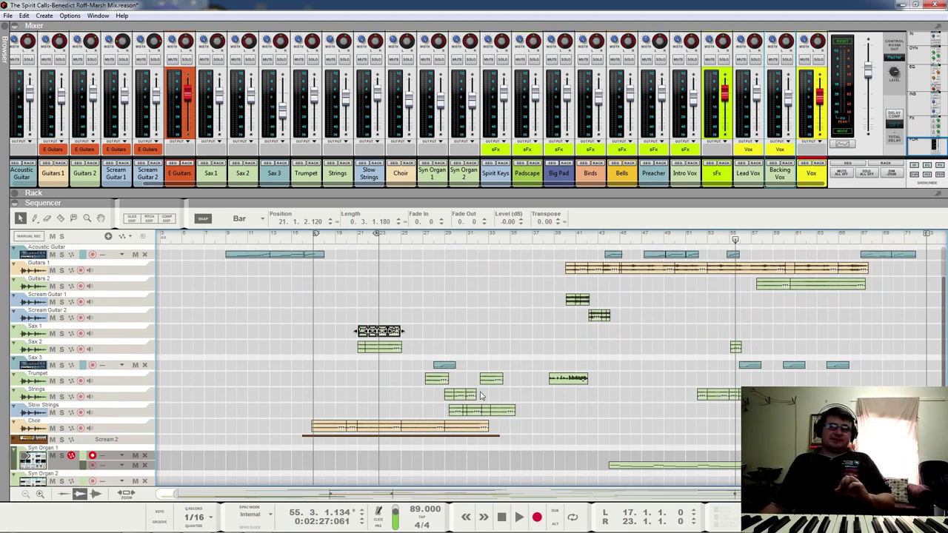
pyautogui.moveTo(516, 381); pyautogui.dragTo(443, 379)
pyautogui.click(565, 382)
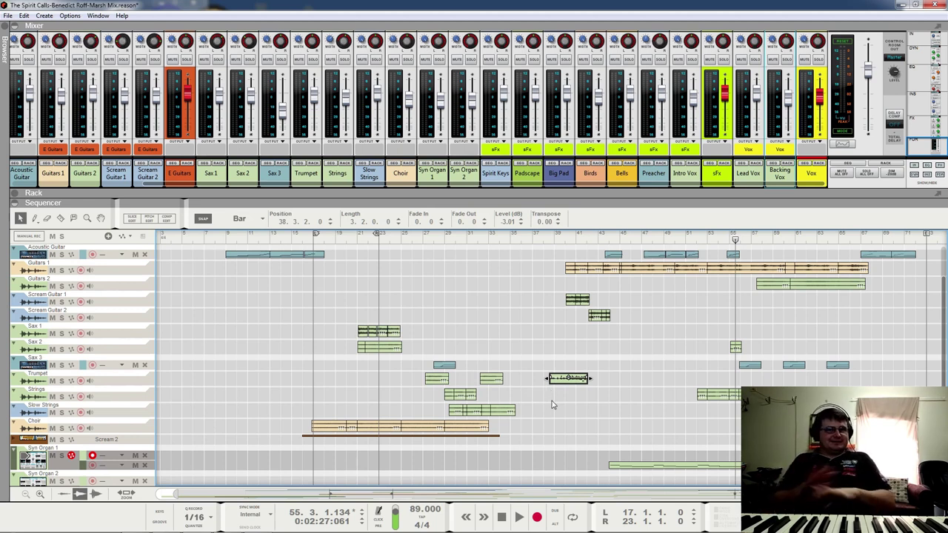
pyautogui.scroll(-2, 586, 389)
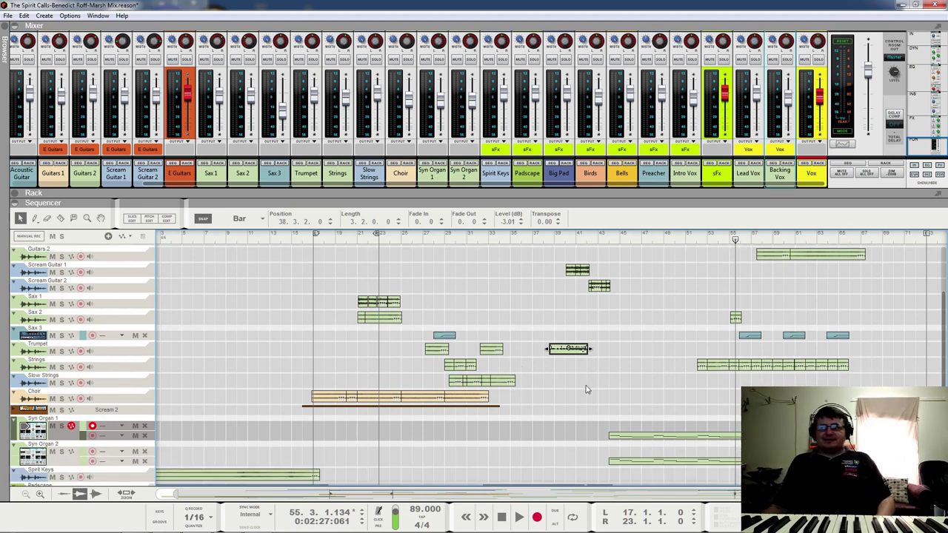
pyautogui.moveTo(618, 351); pyautogui.dragTo(424, 339)
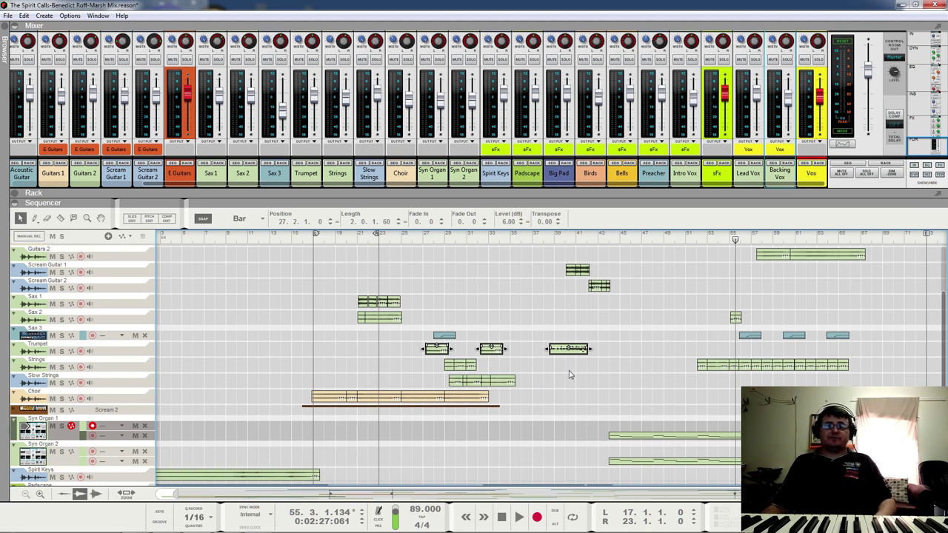
# - Play the full mix from bar 13, skipping ahead to about bars 31, 37, 54 and 65, and stop near the song's end
pyautogui.scroll(-3, 574, 378)
pyautogui.scroll(-2, 402, 344)
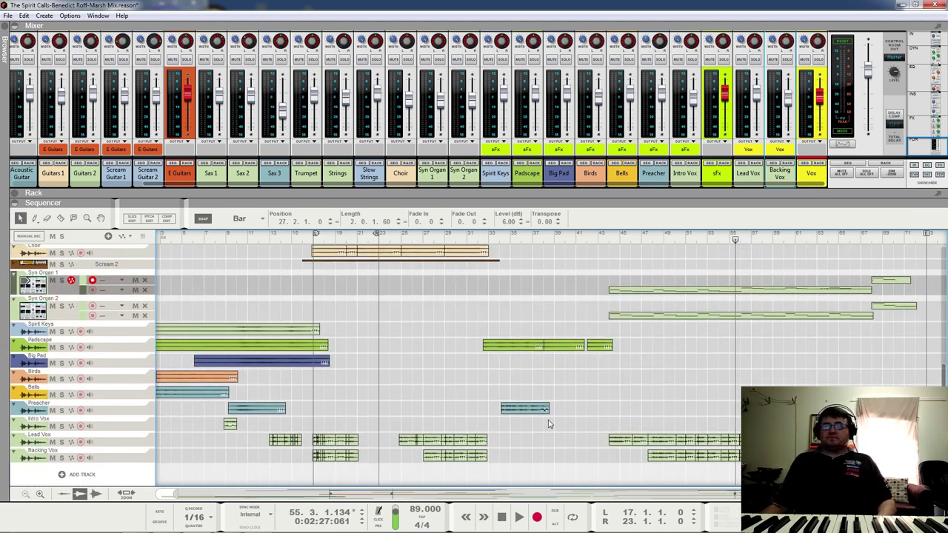
pyautogui.scroll(5, 450, 413)
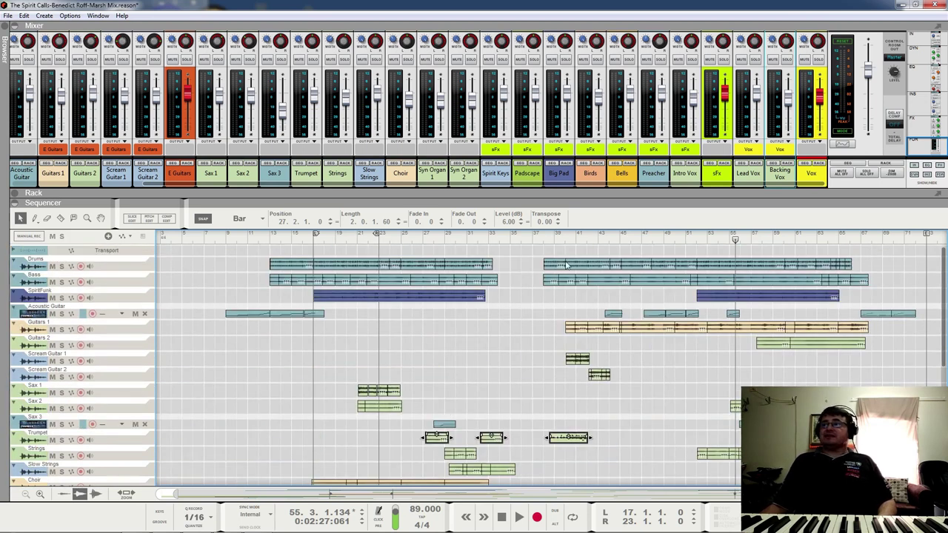
pyautogui.moveTo(777, 185); pyautogui.dragTo(644, 194)
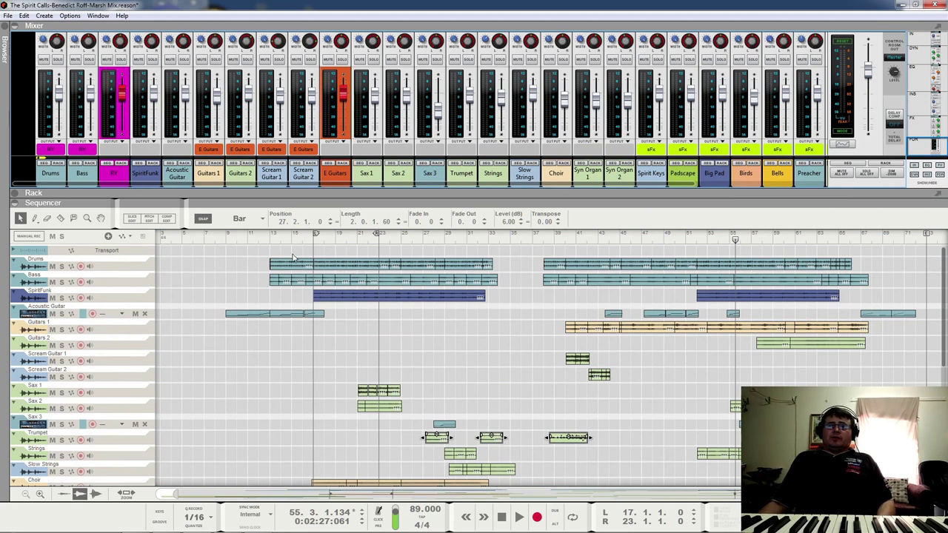
pyautogui.click(270, 238)
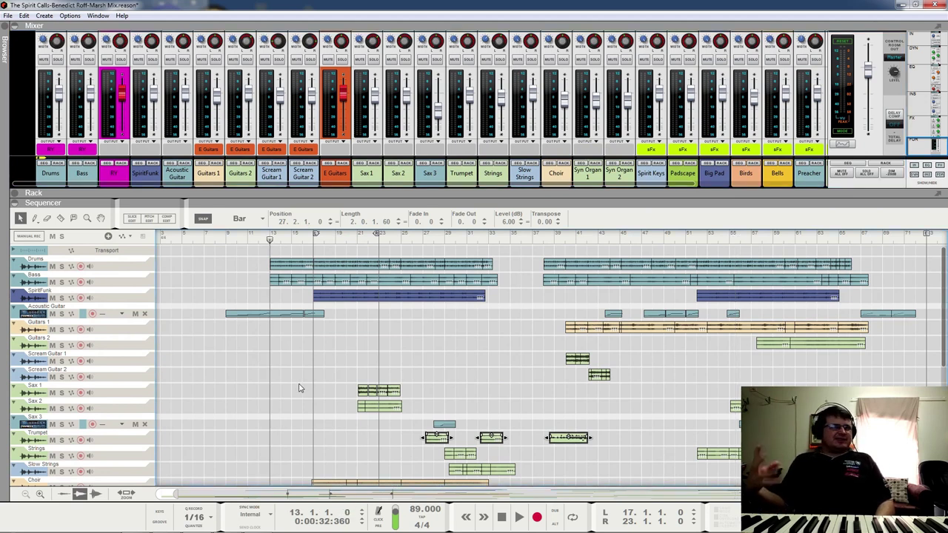
pyautogui.press('space')
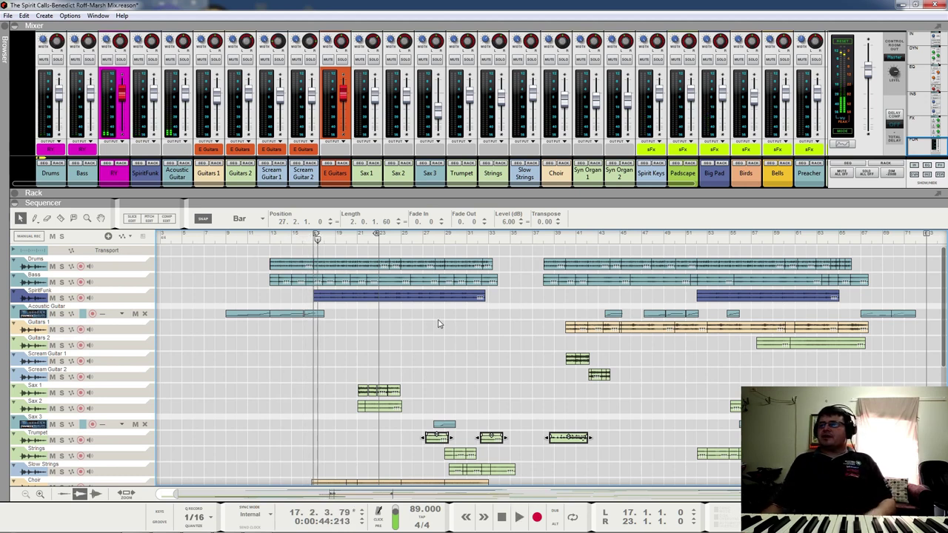
pyautogui.click(465, 246)
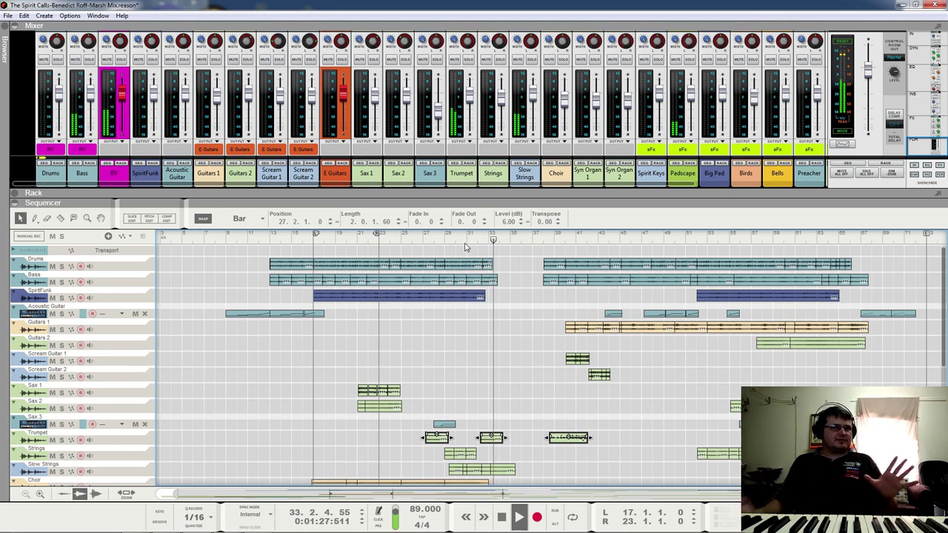
pyautogui.click(533, 235)
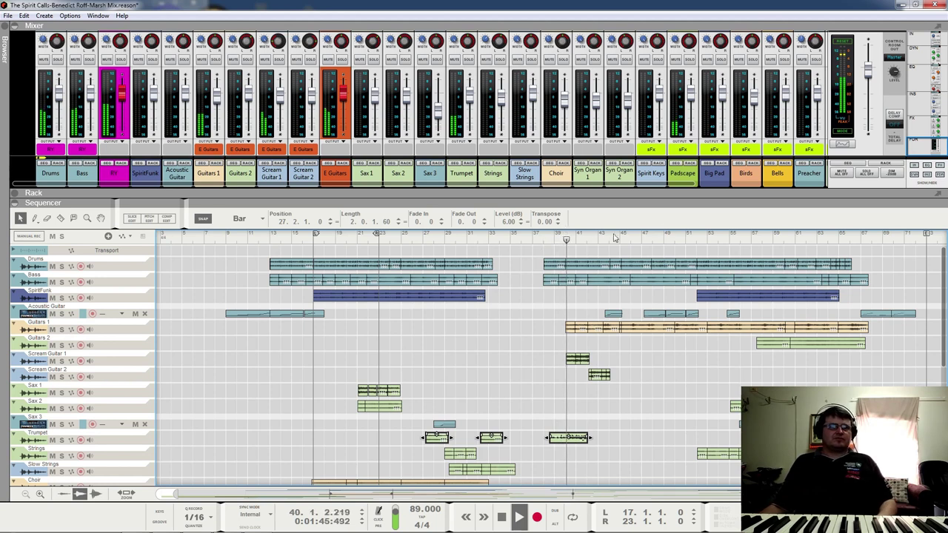
pyautogui.click(718, 240)
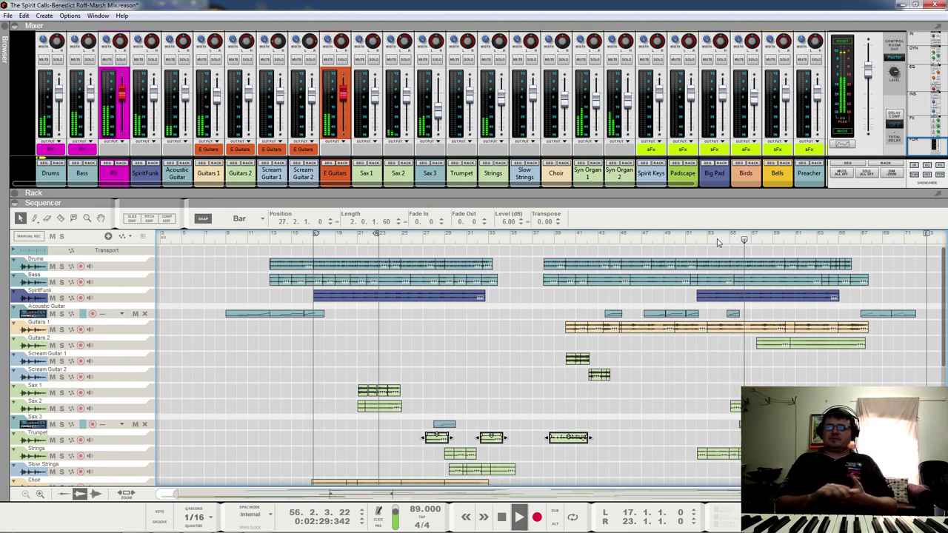
pyautogui.click(838, 240)
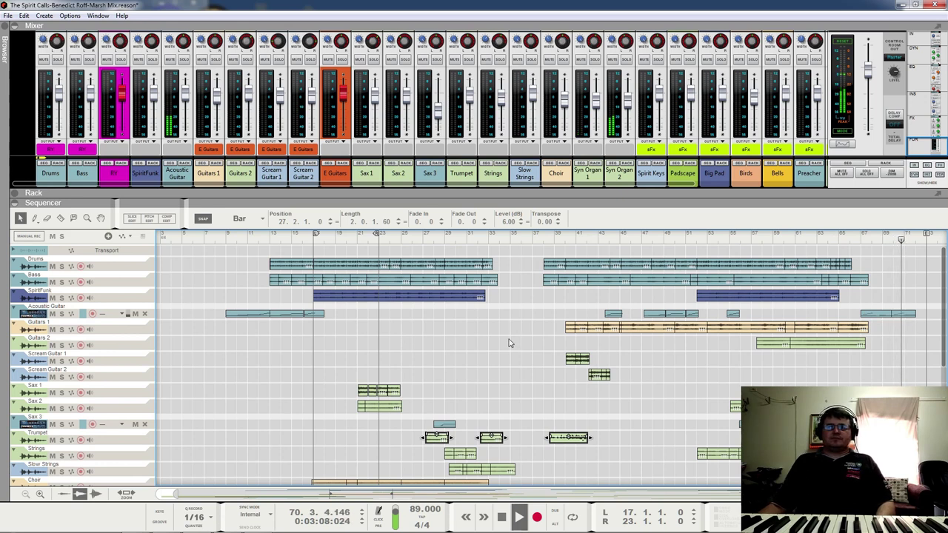
pyautogui.press('space')
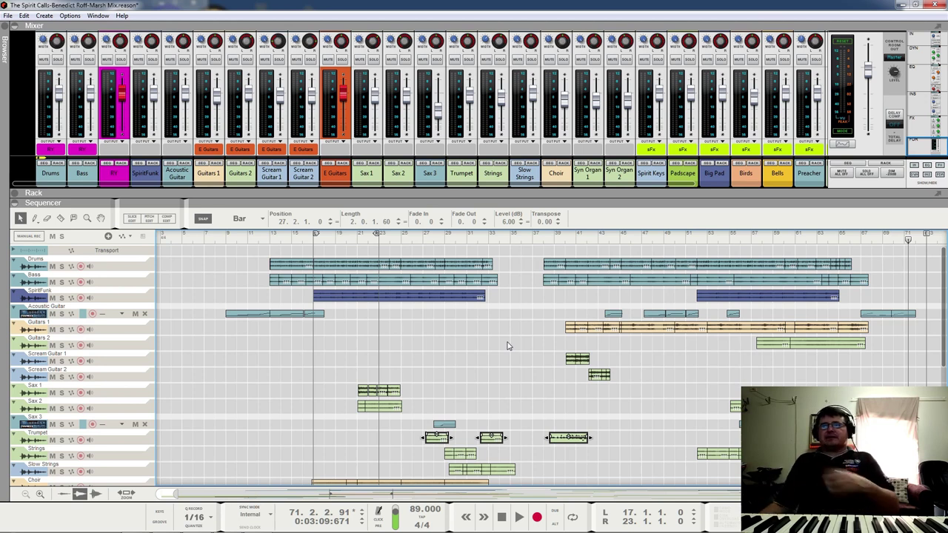
# - Select all the Lead Vox and Backing Vox clips, and return to the Drums track at the start of the track list
pyautogui.scroll(-8, 508, 345)
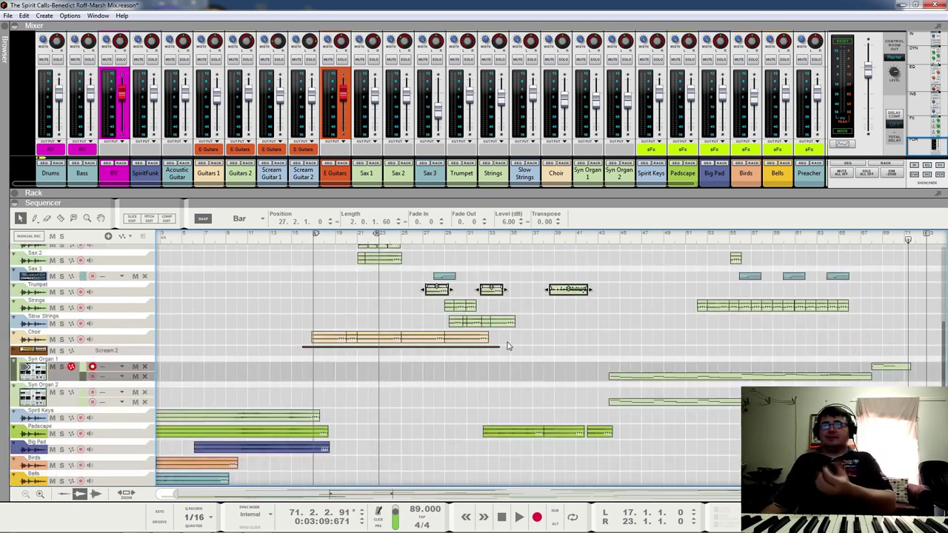
pyautogui.scroll(-3, 685, 429)
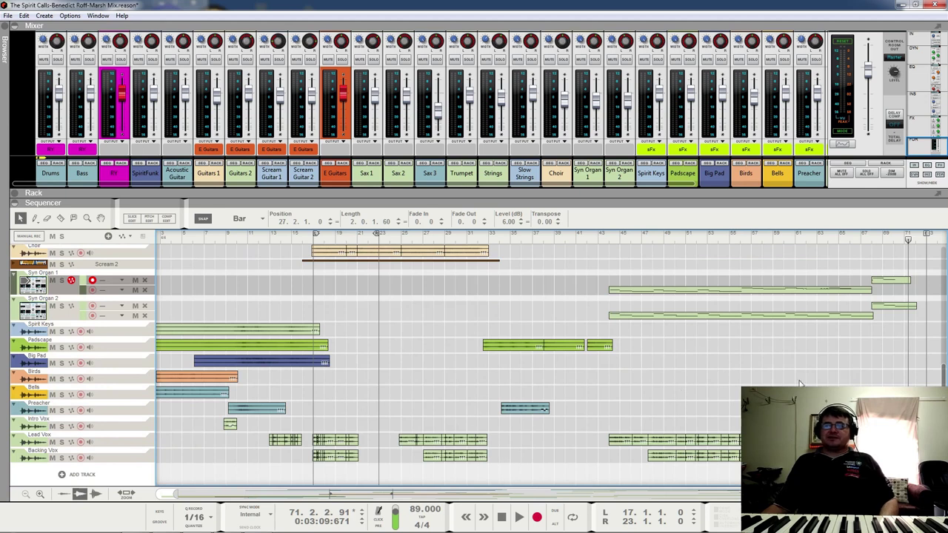
pyautogui.moveTo(689, 432); pyautogui.dragTo(222, 470)
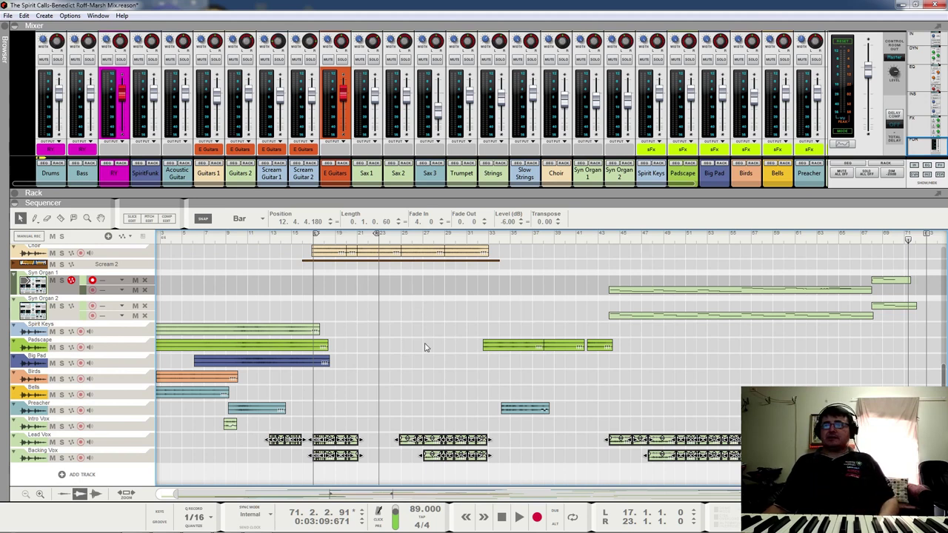
pyautogui.scroll(8, 426, 348)
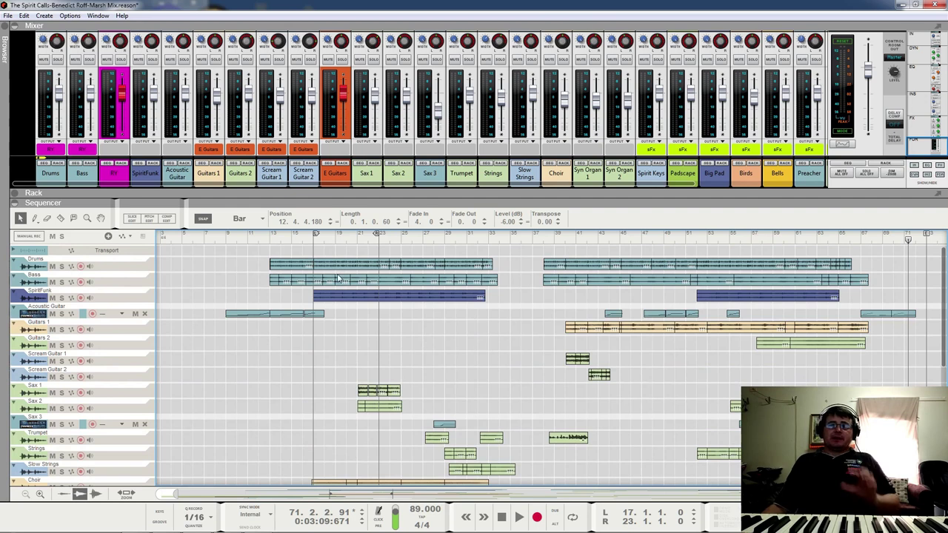